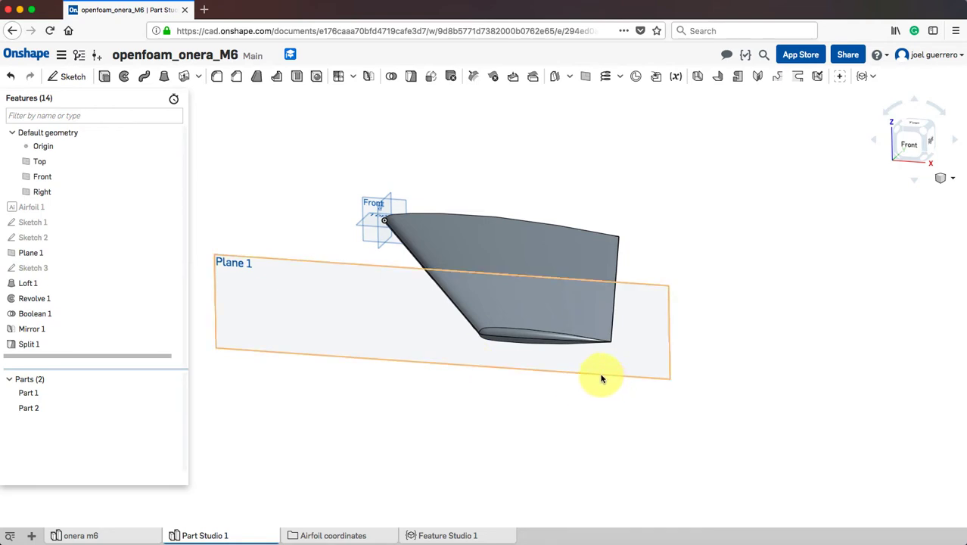
Examine the rounded tip of the wing and where its cap meets the leading edge
right_click_drag(602, 375, 699, 320)
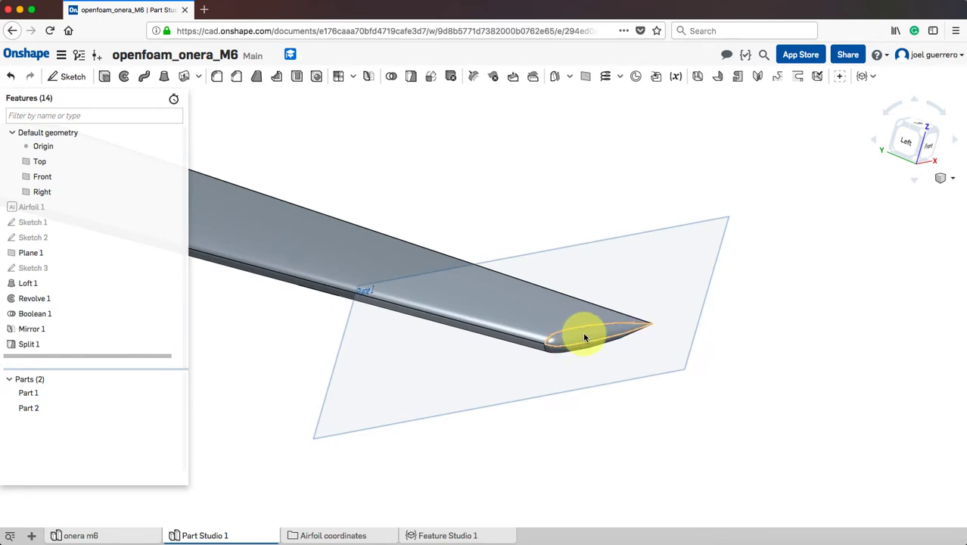
right_click_drag(585, 339, 560, 403)
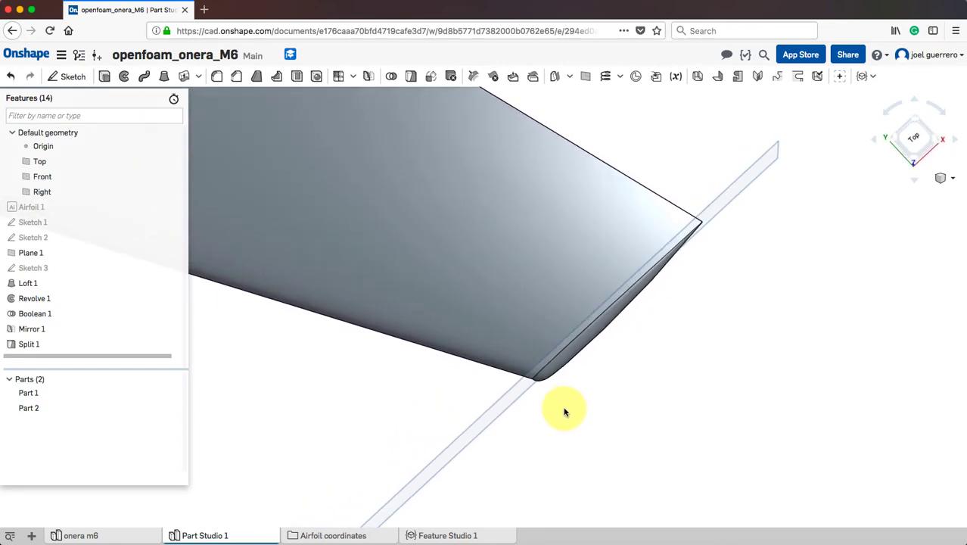
scroll(564, 401, "up", 3)
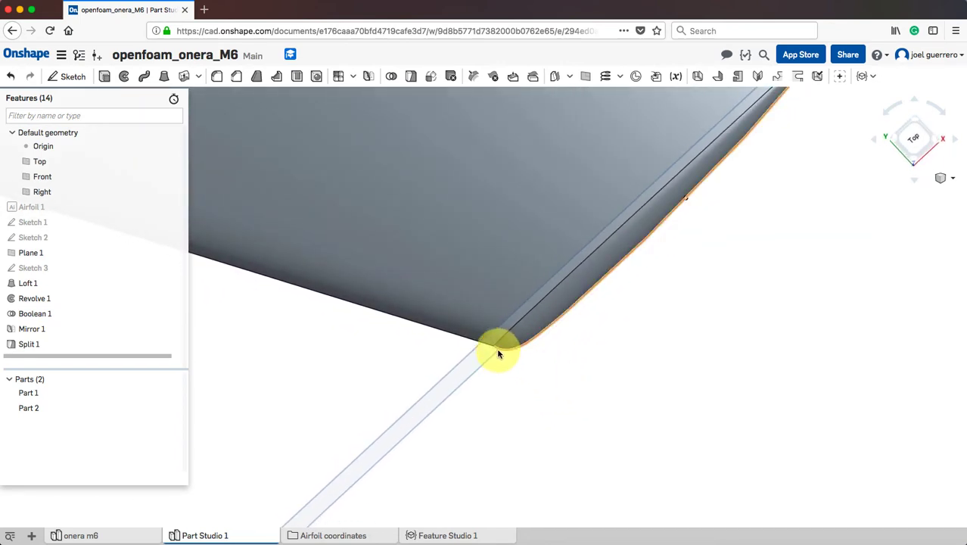
scroll(505, 355, "up", 2)
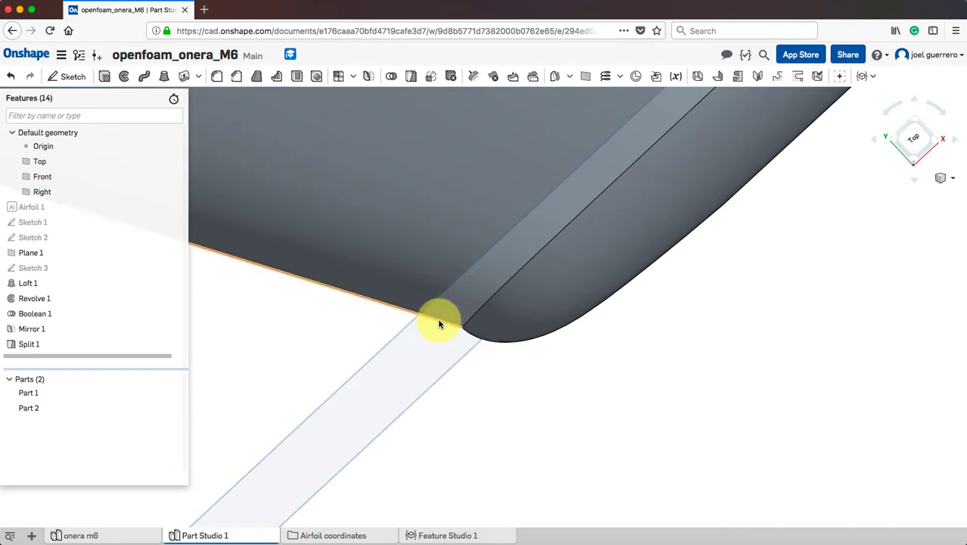
scroll(578, 378, "up", 2)
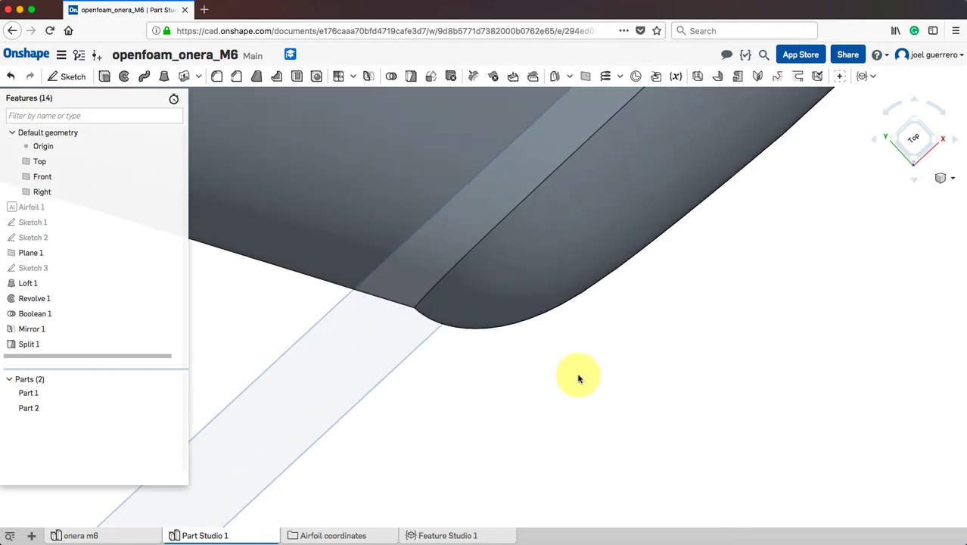
scroll(586, 370, "down", 6)
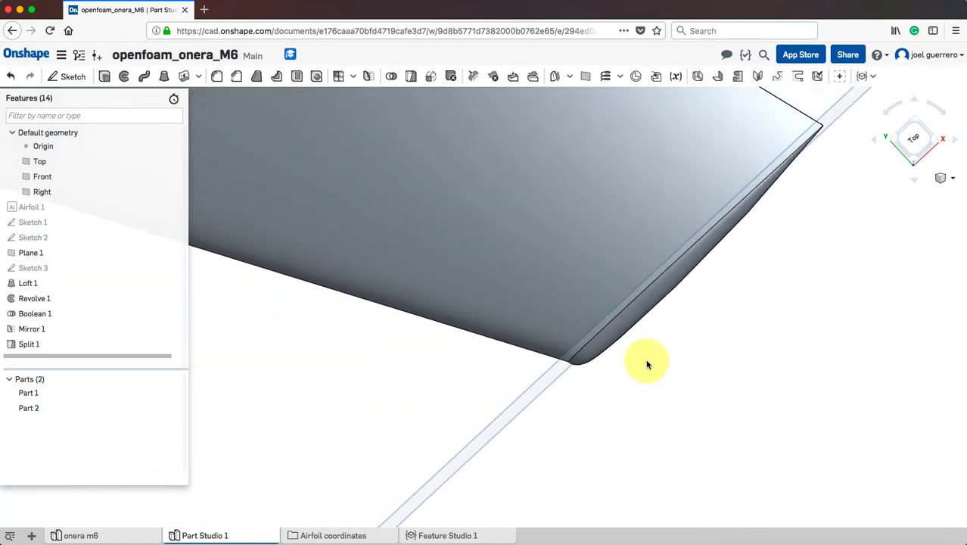
right_click_drag(648, 362, 635, 380)
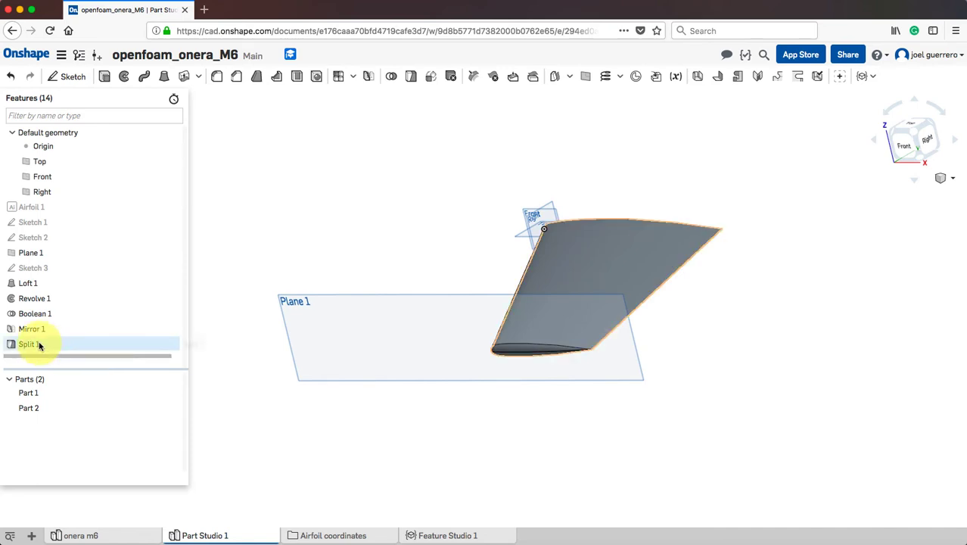
Delete the Boolean 1, Mirror 1 and Split 1 features from the model
left_click(50, 317, "shift")
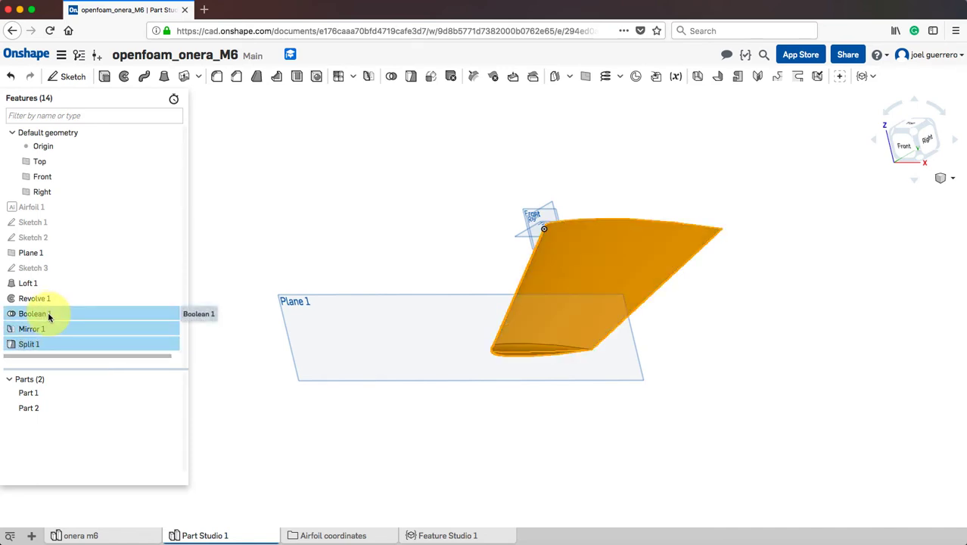
right_click(48, 317)
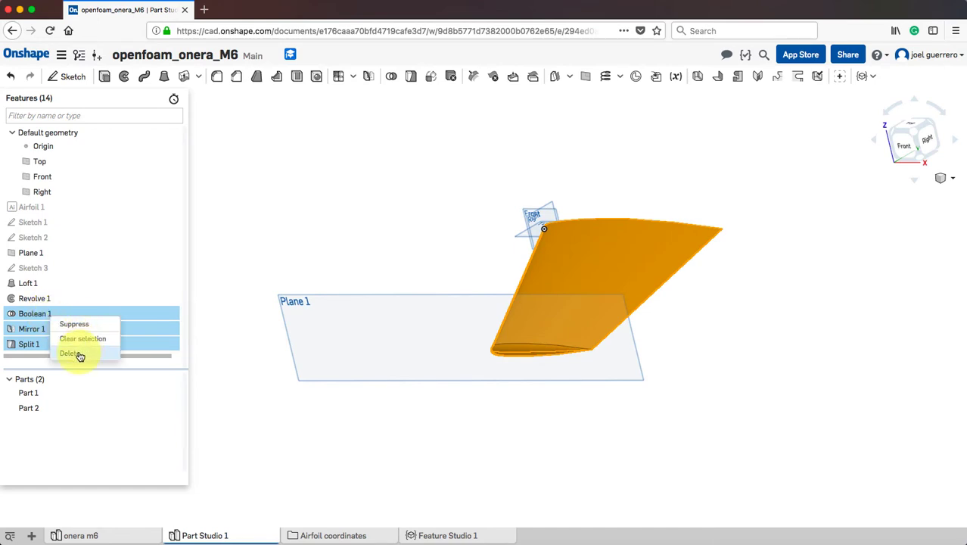
left_click(77, 351)
Hide Plane 1 and the main wing body Part 1, leaving only the revolved tip cap shown
right_click_drag(287, 319, 610, 345)
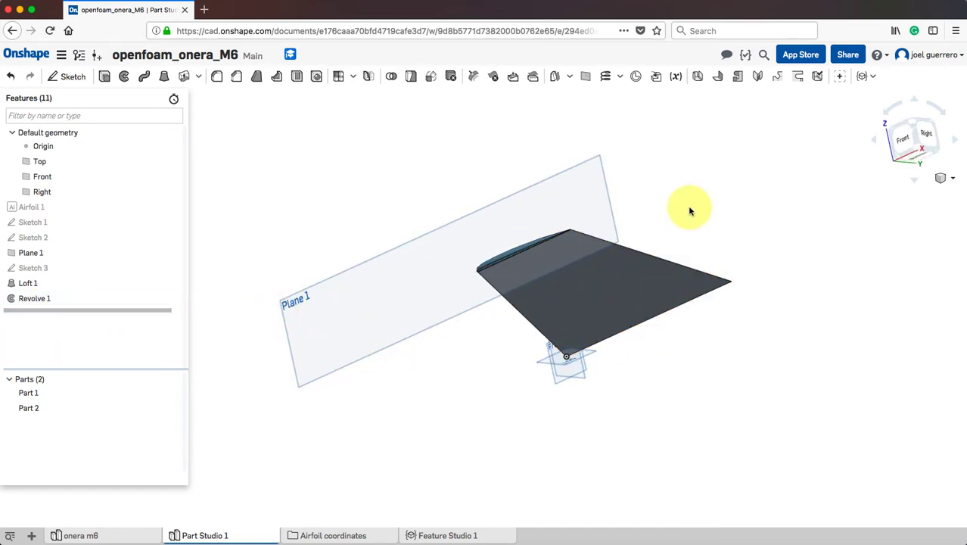
scroll(680, 216, "down", 3)
scroll(679, 219, "up", 5)
scroll(678, 219, "up", 2)
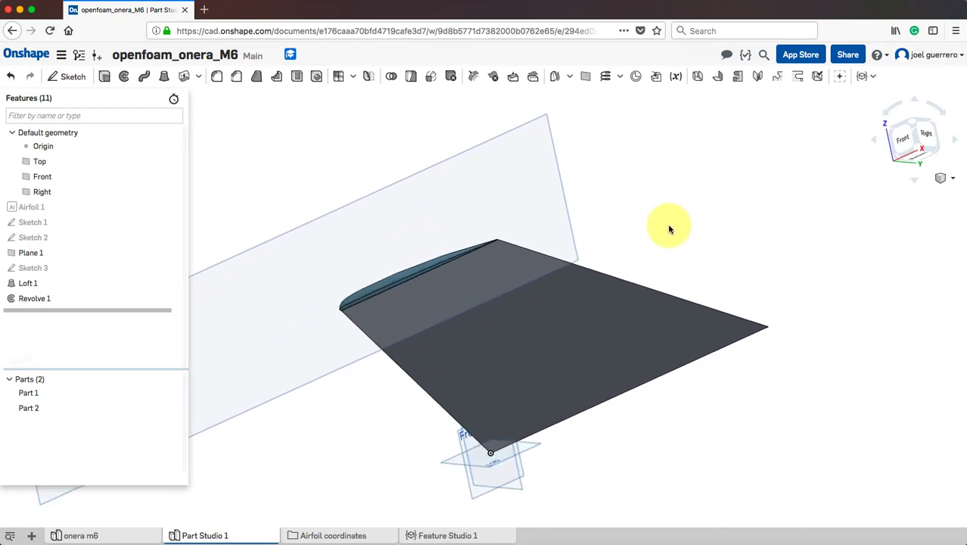
mouse_move(670, 227)
right_mouse_down()
mouse_move(714, 242)
mouse_move(683, 238)
right_mouse_up()
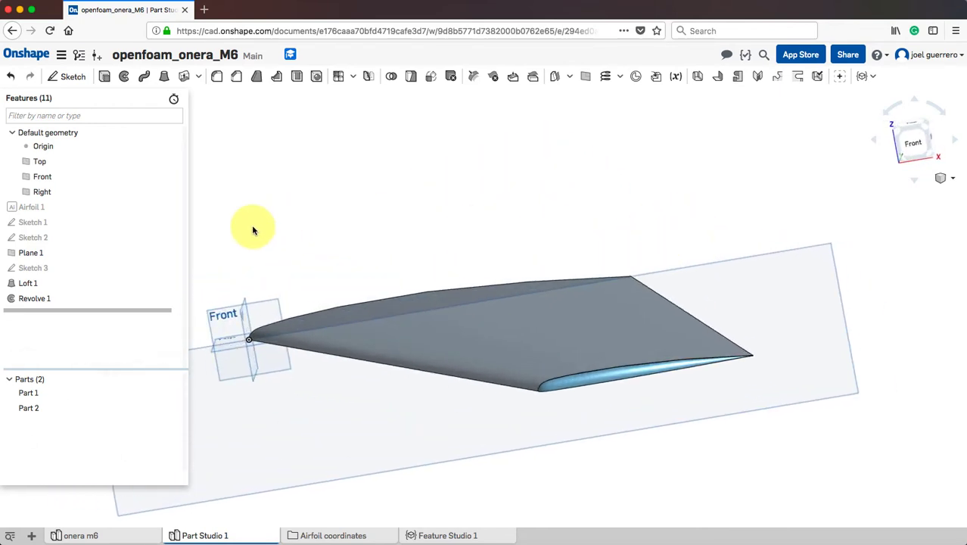
left_click(172, 254)
right_click_drag(518, 194, 483, 212)
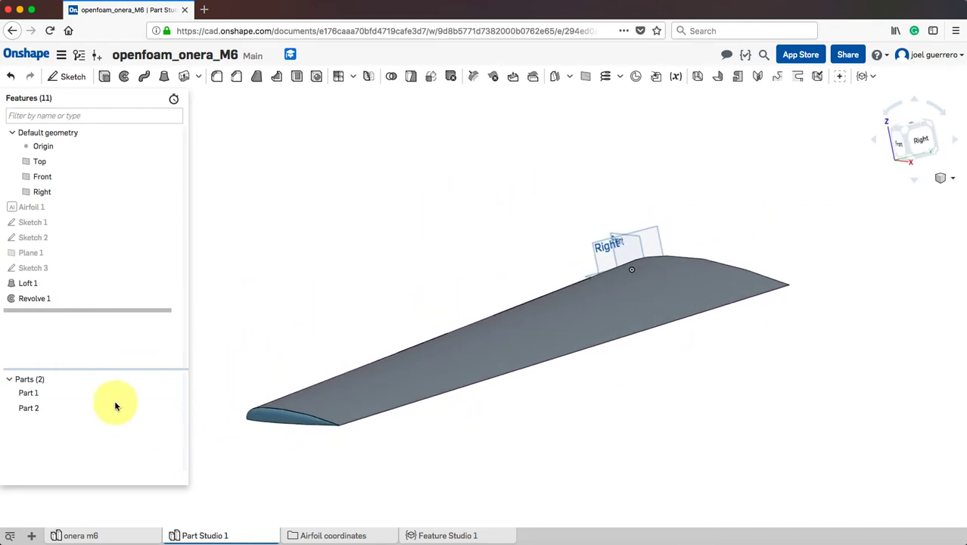
left_click(174, 397)
Create an offset plane on the flat face of the revolved tip cap with an offset distance of 0 mm
right_click_drag(248, 400, 330, 411)
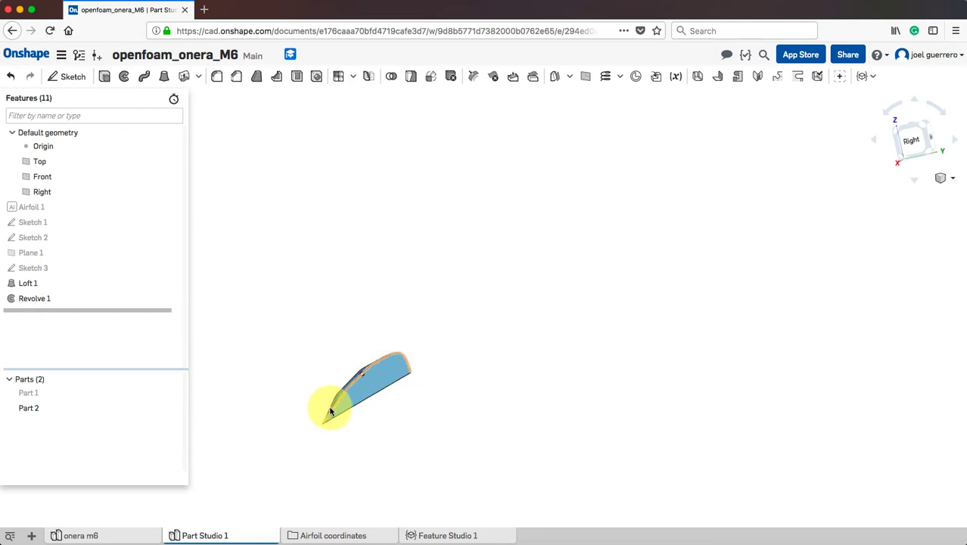
right_click_drag(380, 363, 415, 381)
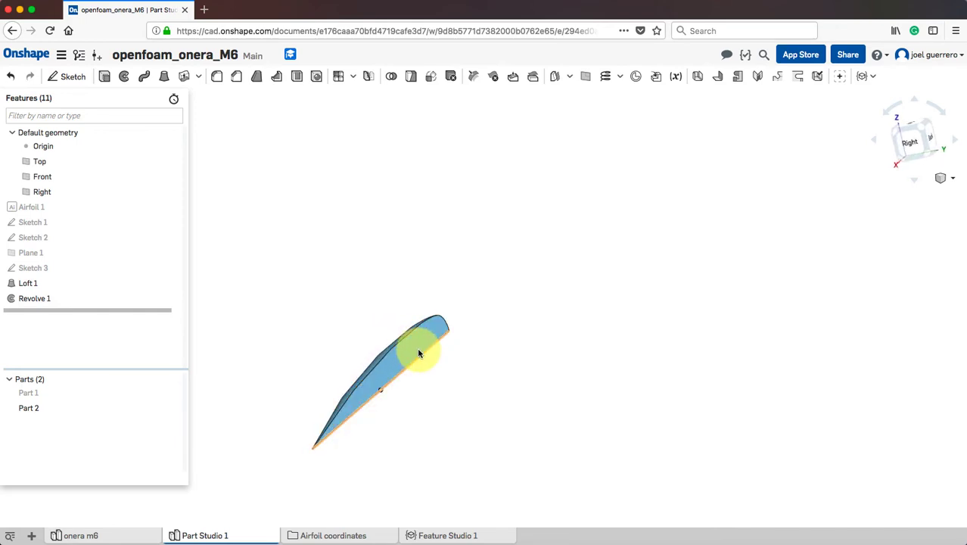
right_click_drag(429, 351, 501, 407)
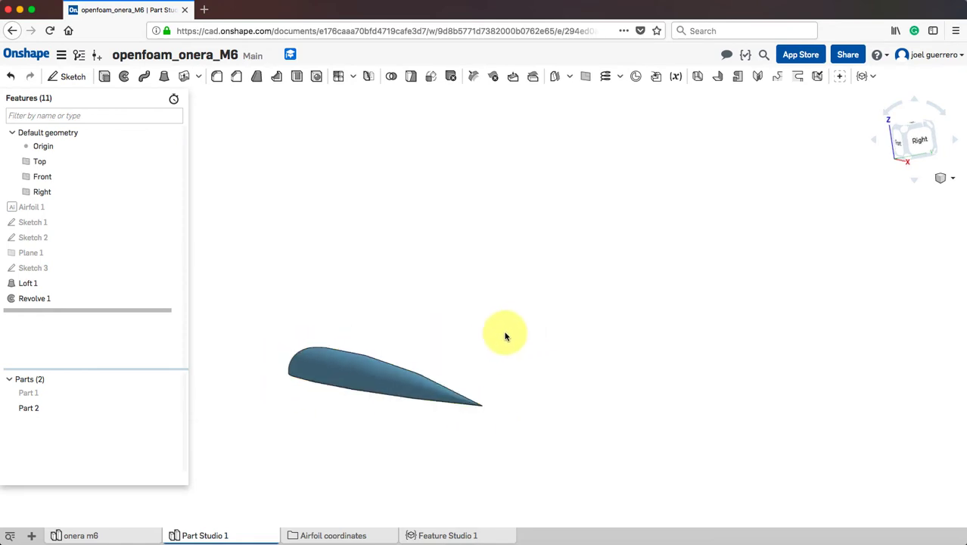
right_click_drag(506, 332, 475, 346)
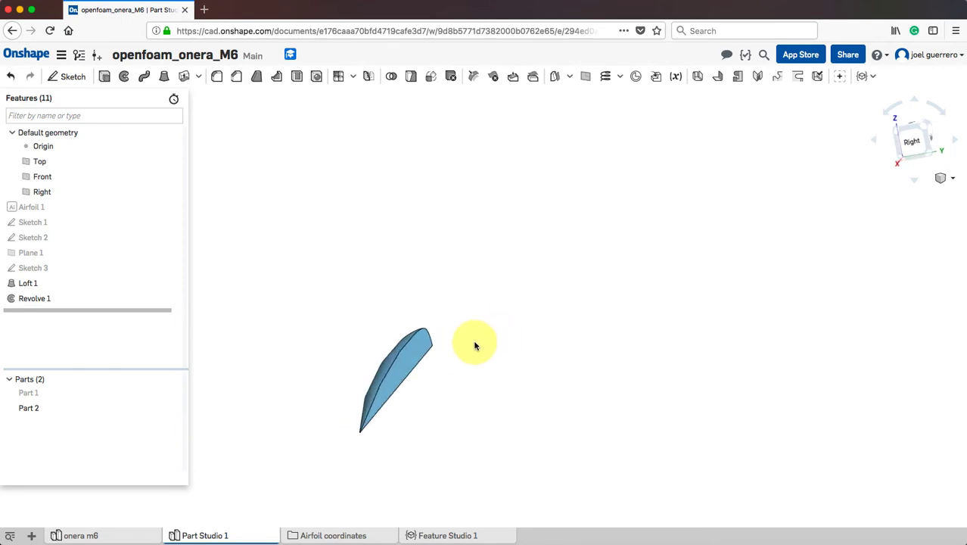
left_click(411, 355)
left_click(587, 77)
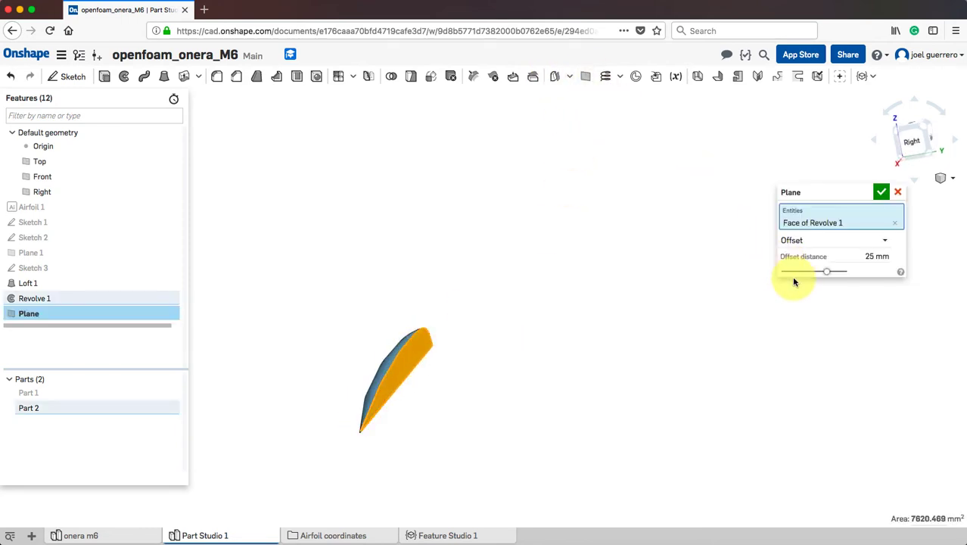
left_click(857, 255)
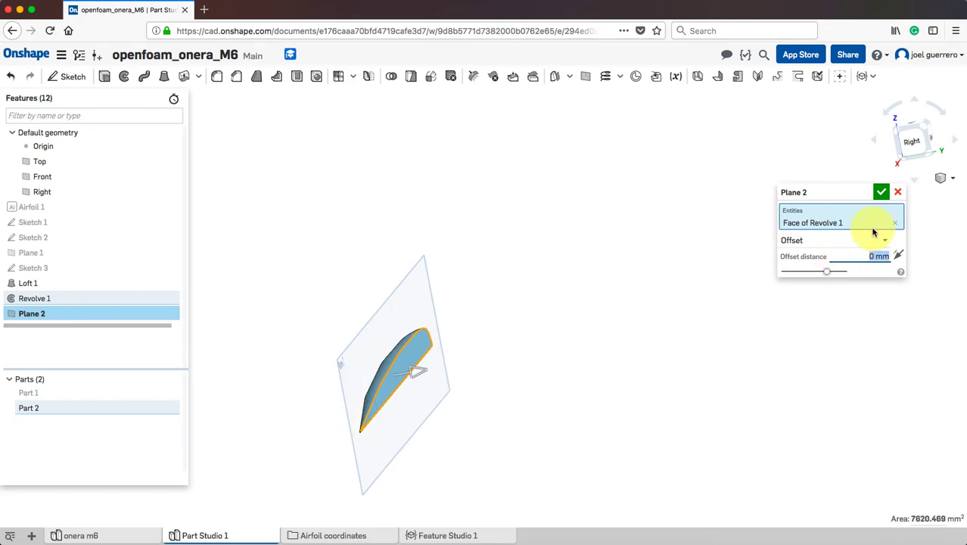
left_click(881, 192)
mouse_move(529, 273)
right_mouse_down()
mouse_move(534, 258)
mouse_move(516, 263)
right_mouse_up()
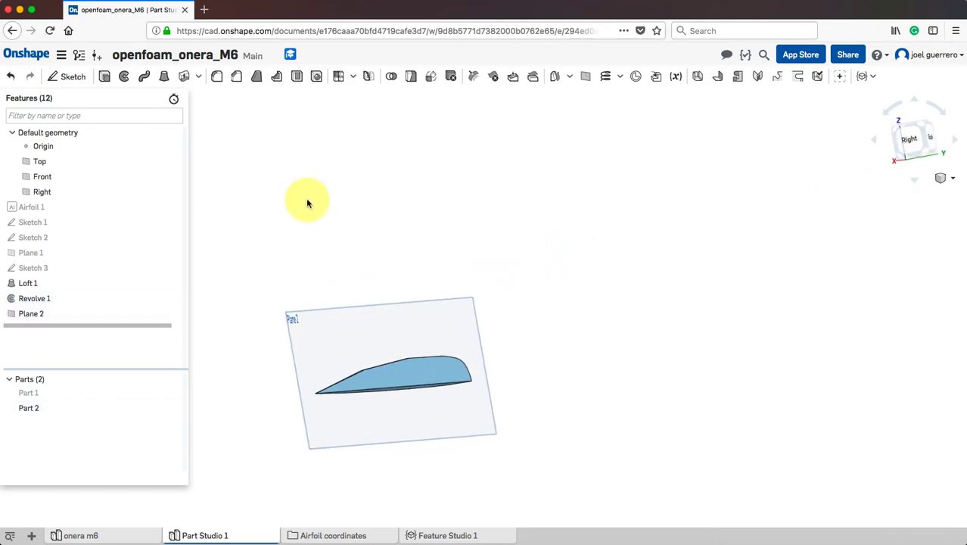
Start a sketch on Plane 2 and project the outline of the tip cap's flat face into it
left_click(69, 77)
left_click(391, 307)
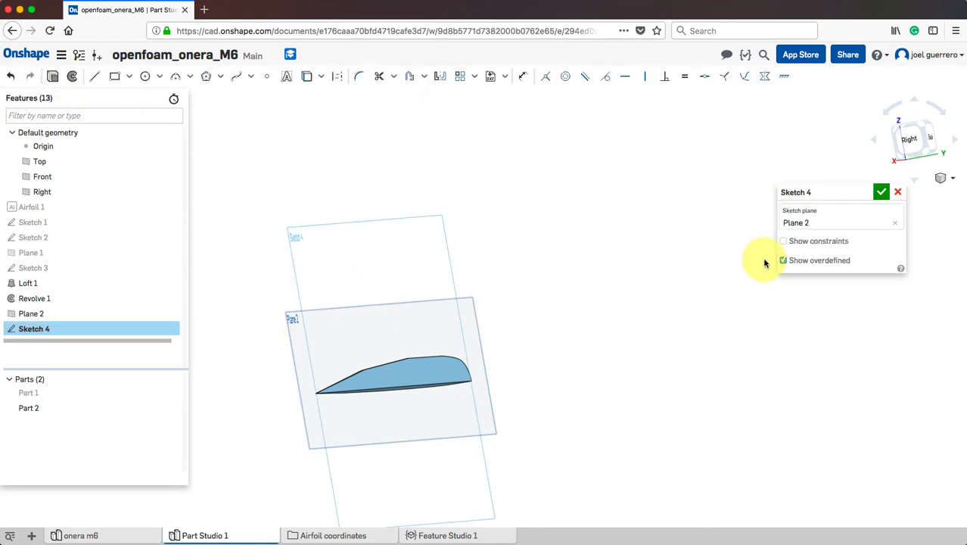
left_click(306, 77)
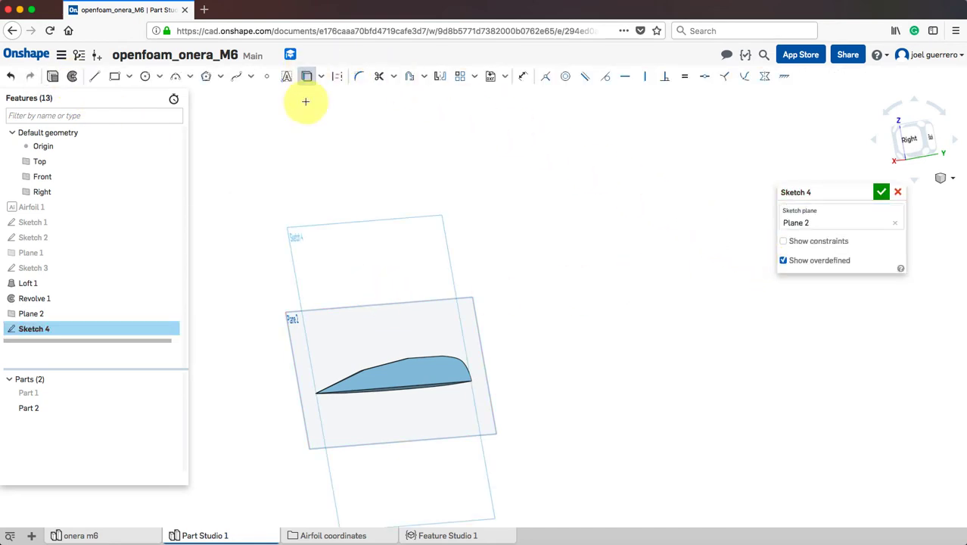
left_click(391, 365)
left_click(404, 359)
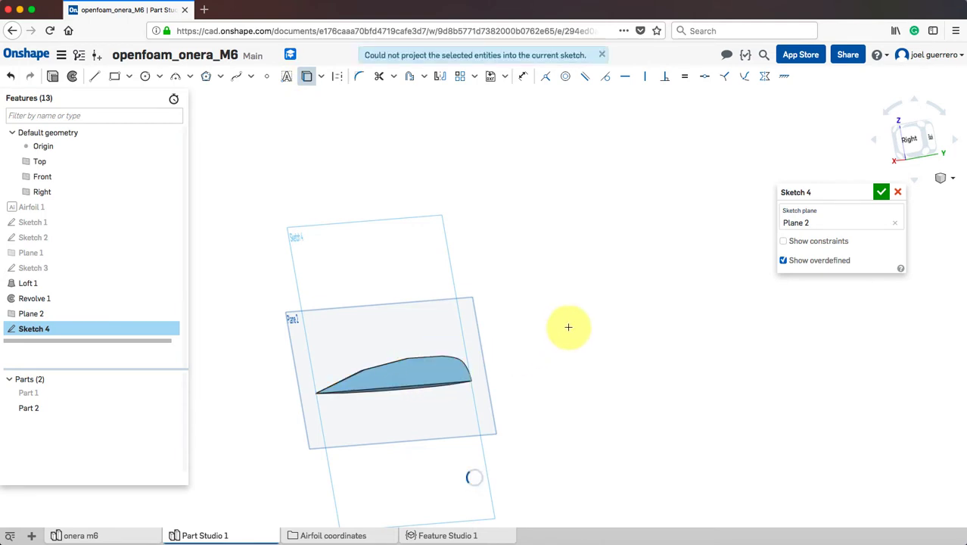
key("n")
mouse_move(600, 316)
right_mouse_down()
mouse_move(573, 322)
mouse_move(639, 305)
right_mouse_up()
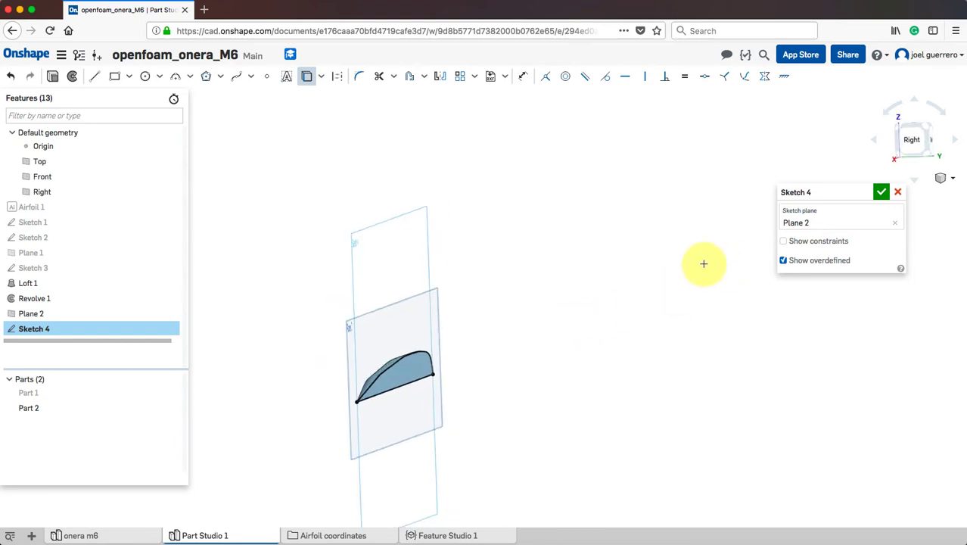
Delete the projected straight chord line from the sketch and hide Part 2
scroll(534, 323, "up", 3)
middle_click_drag(490, 306, 717, 235)
right_click_drag(717, 235, 681, 250)
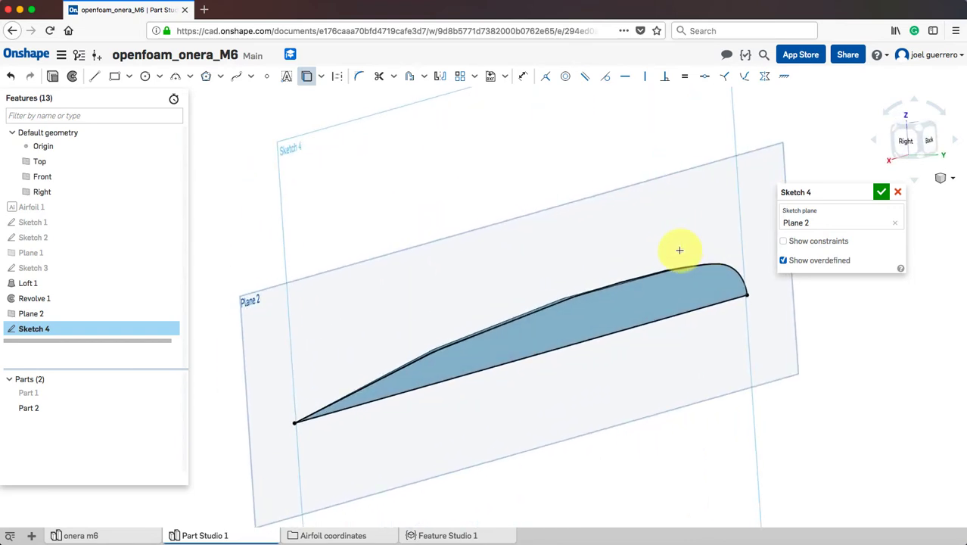
left_click(686, 307)
key("Delete")
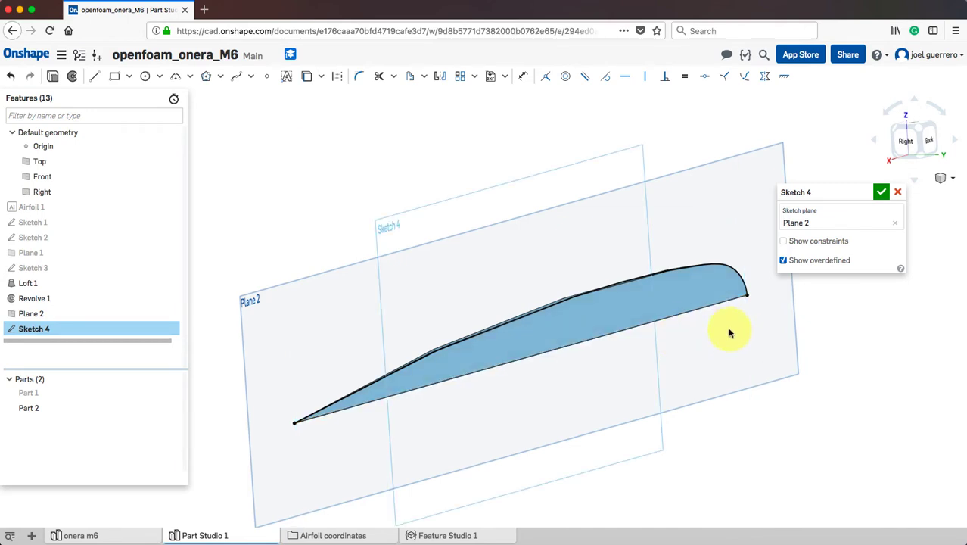
left_click(317, 415)
key("Delete")
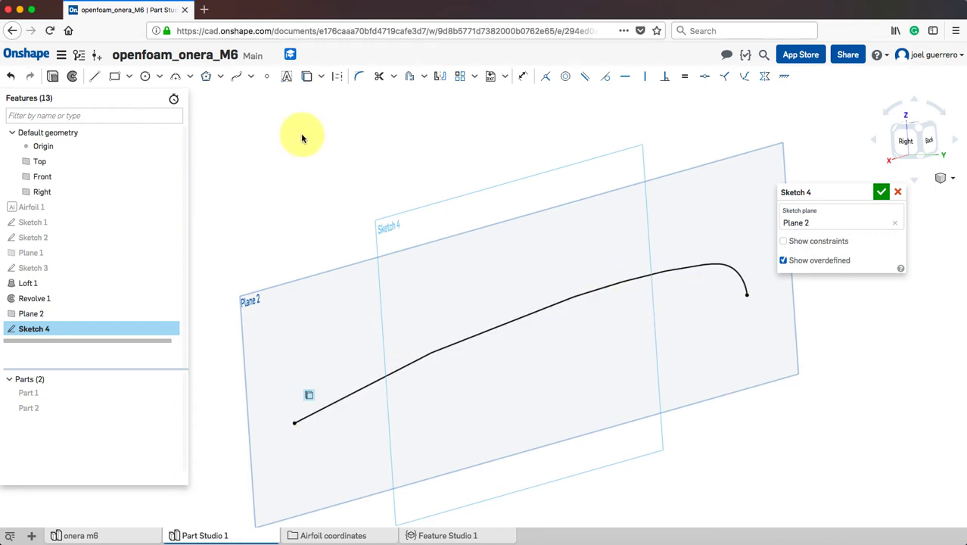
left_click(95, 75)
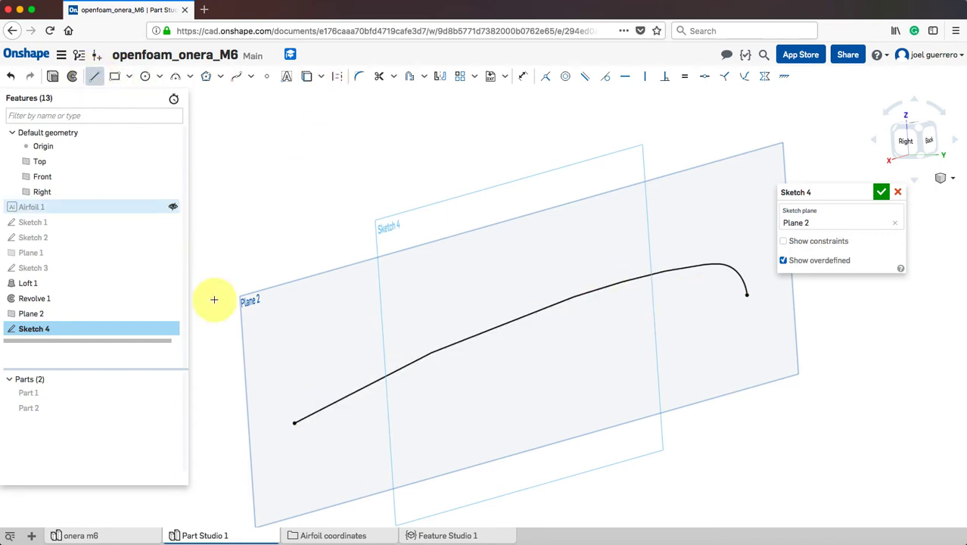
left_click(295, 424)
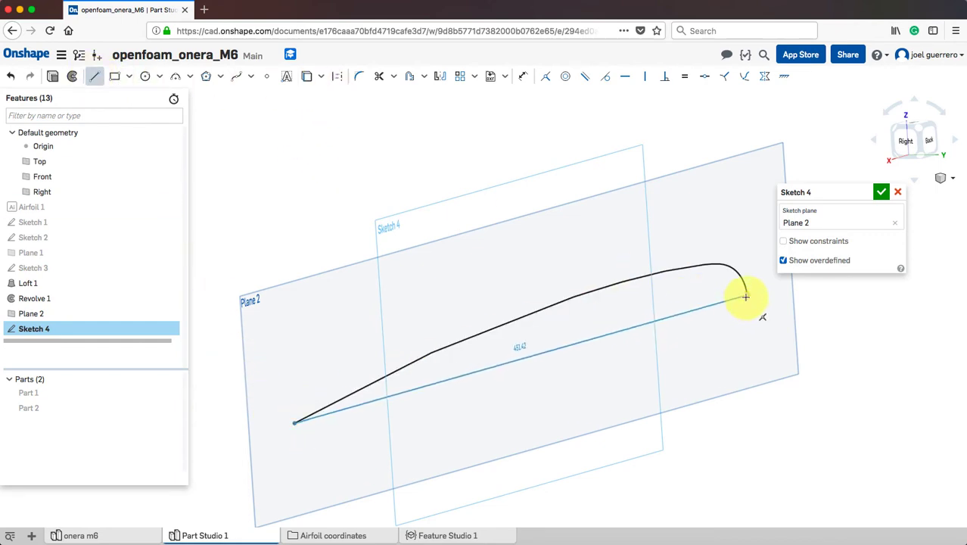
key("Escape")
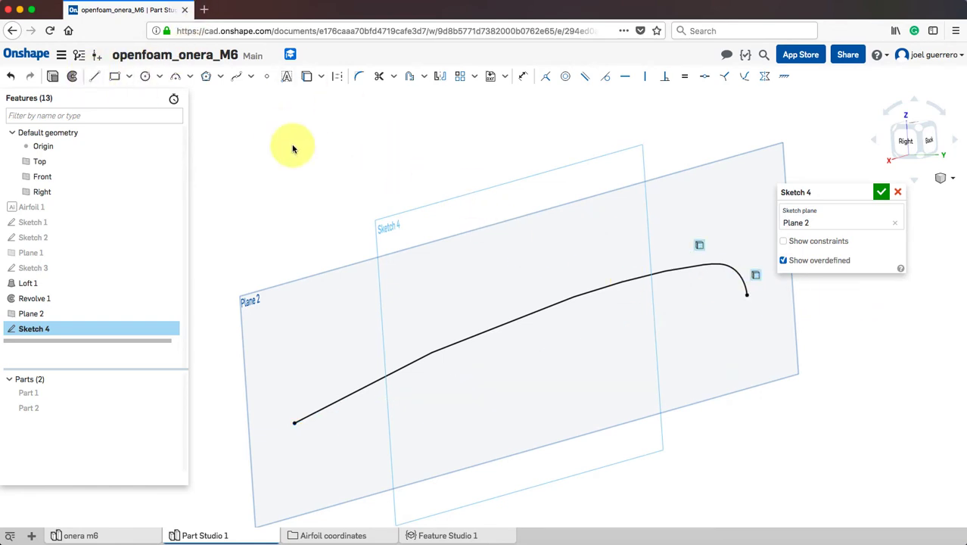
Close the profile with two collinear lines from the leading-edge point to the trailing-edge point, about 129 mm and 324 mm long
left_click(95, 76)
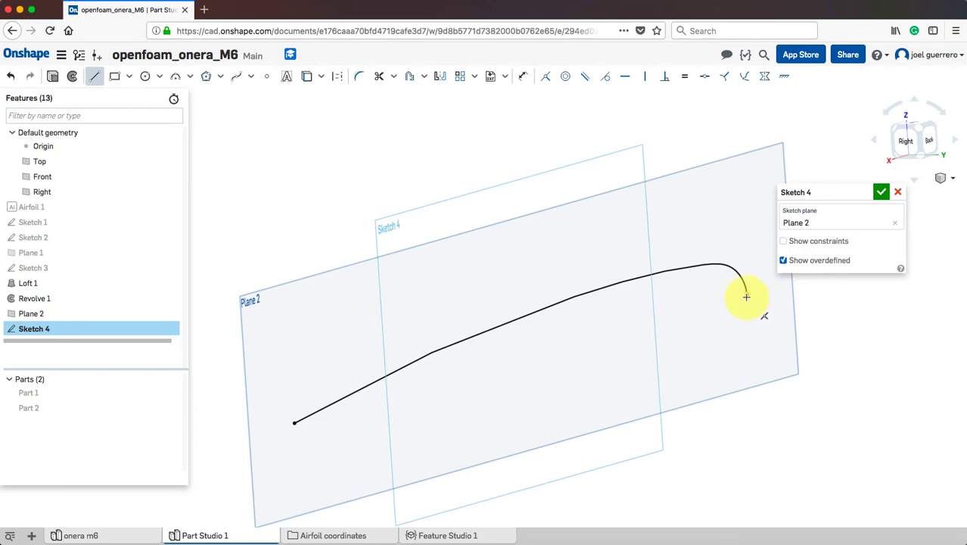
left_click(617, 330)
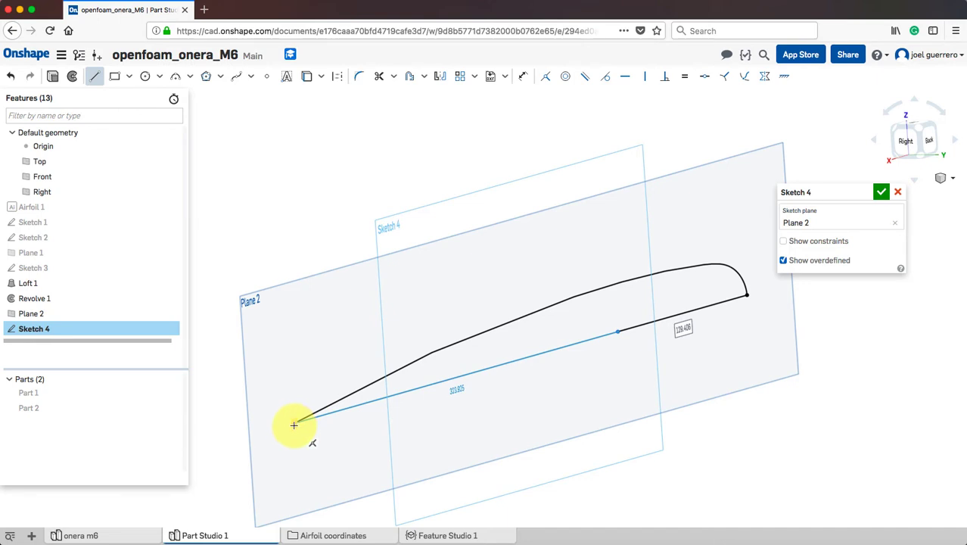
left_click(294, 422)
left_click(292, 423)
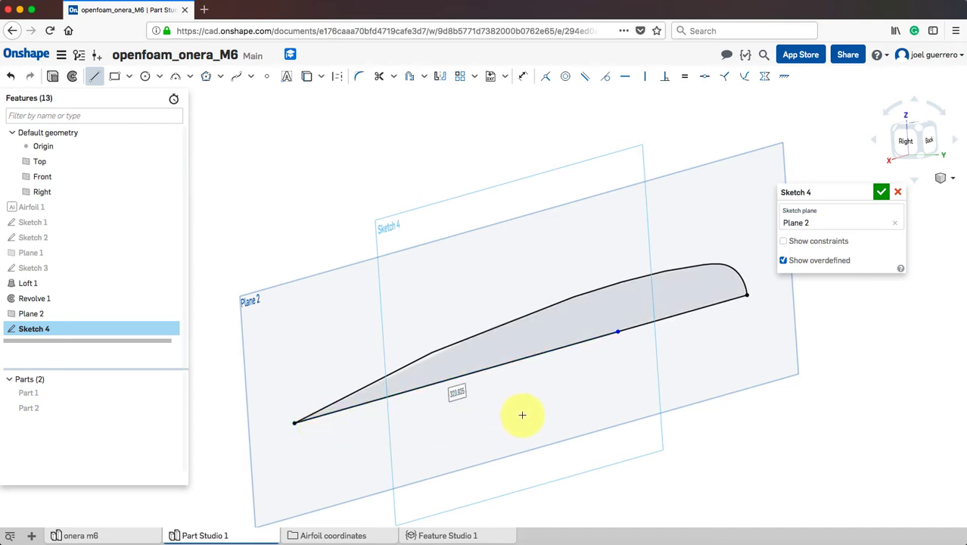
key("Escape")
Dimension the shorter chord segment at the leading-edge end of the profile to 120 mm
mouse_move(533, 408)
right_mouse_down()
mouse_move(555, 406)
mouse_move(529, 414)
right_mouse_up()
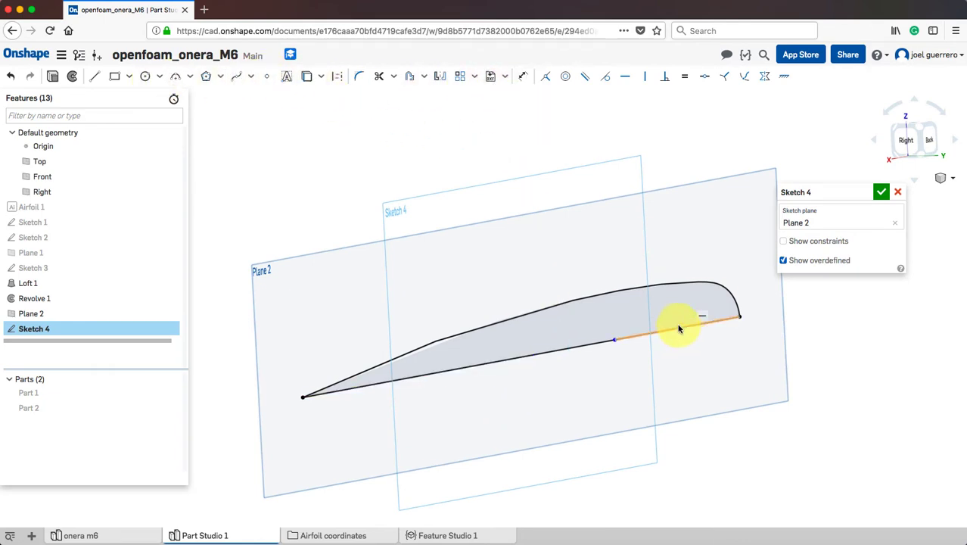
left_click(524, 76)
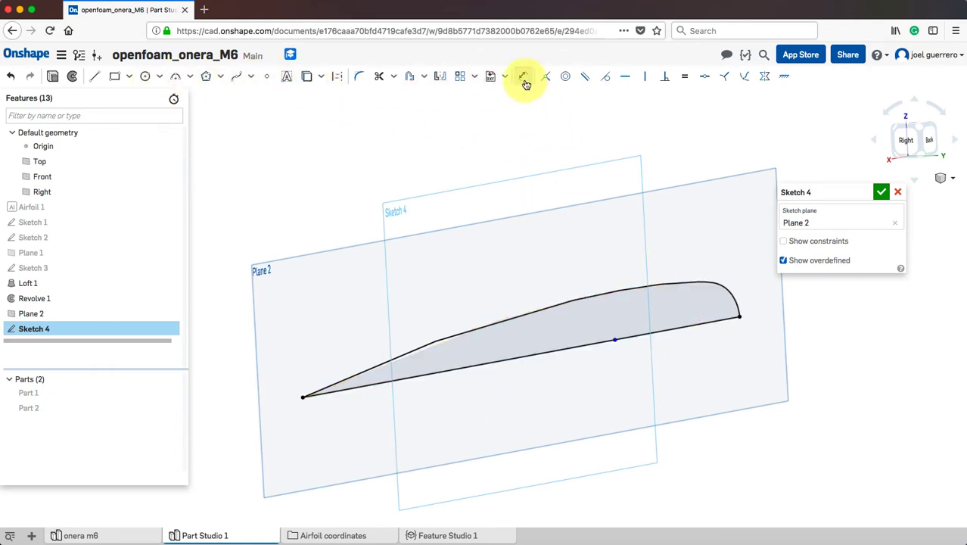
left_click(679, 327)
left_click(689, 369)
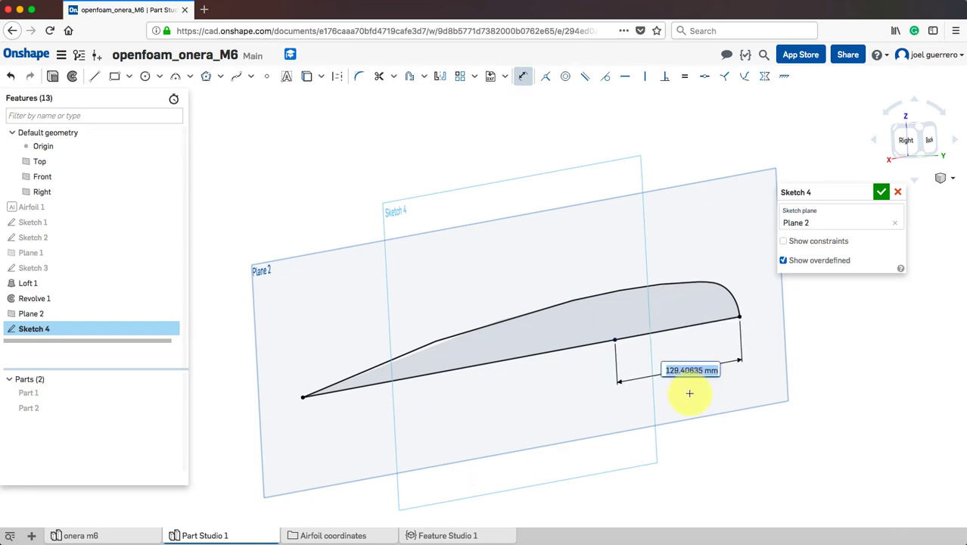
type("120")
key("Return")
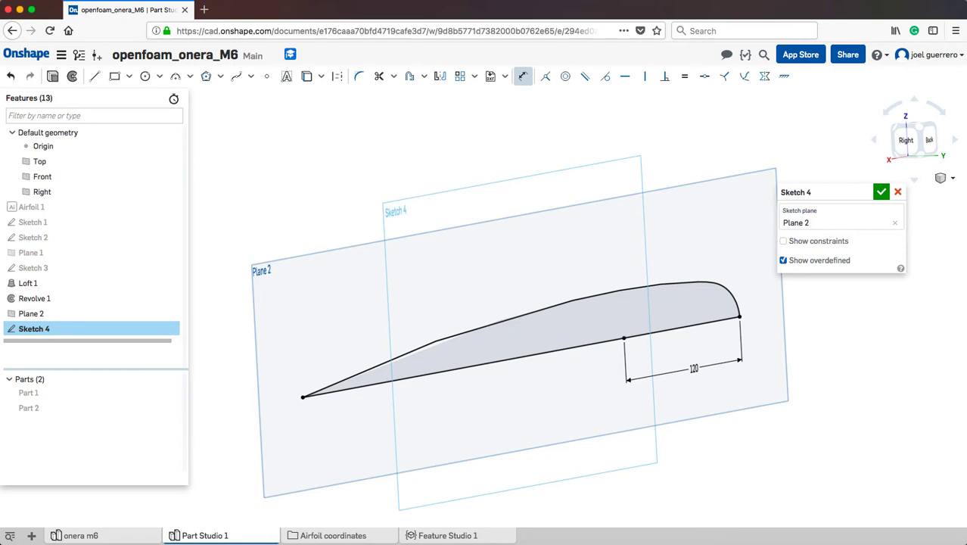
Draw a vertical line from the point shared by the chord segments up to the curved outline, and split the outline at its end
left_click(95, 76)
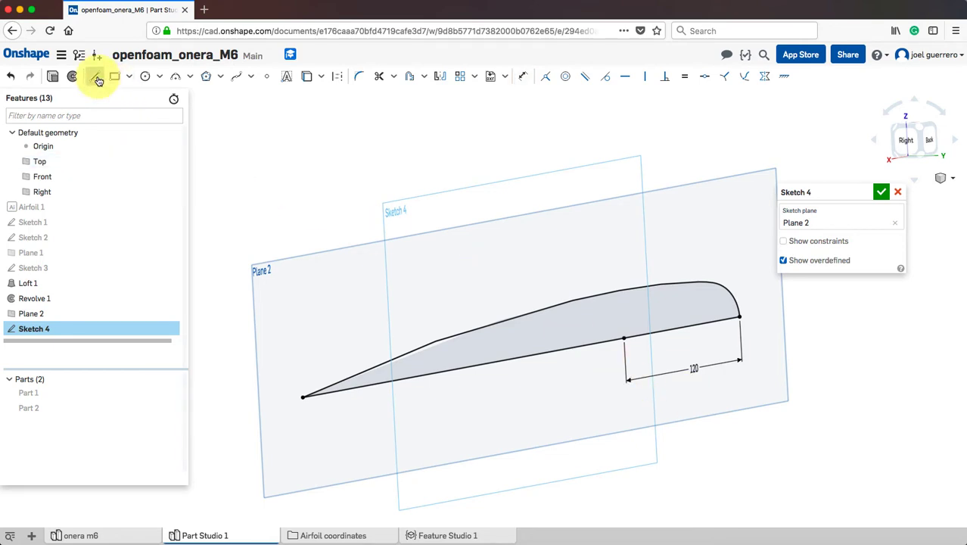
left_click(620, 292)
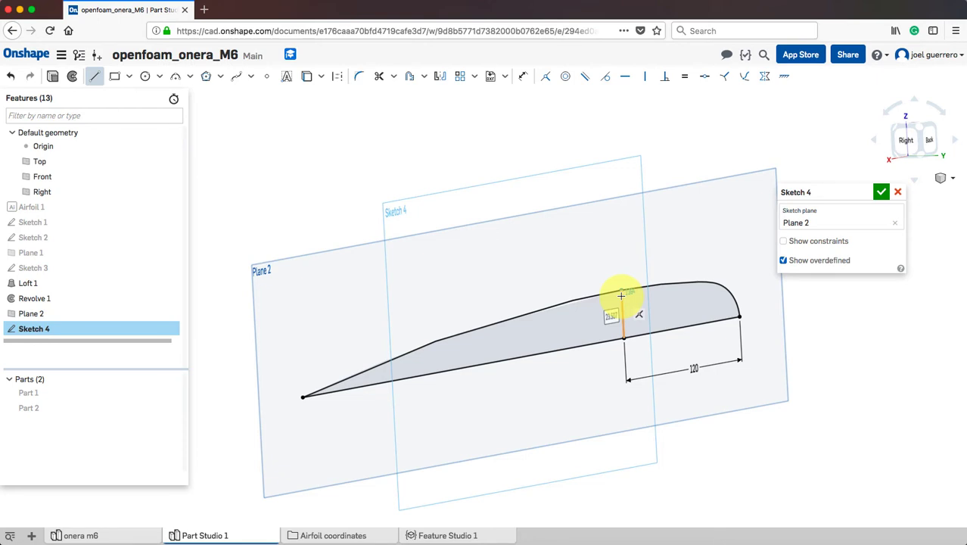
key("Escape")
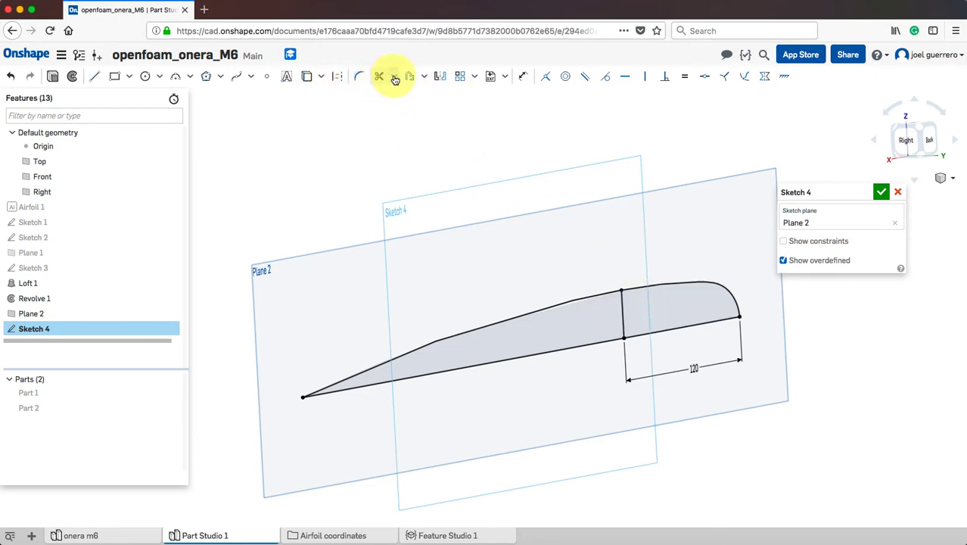
left_click(393, 76)
left_click(403, 133)
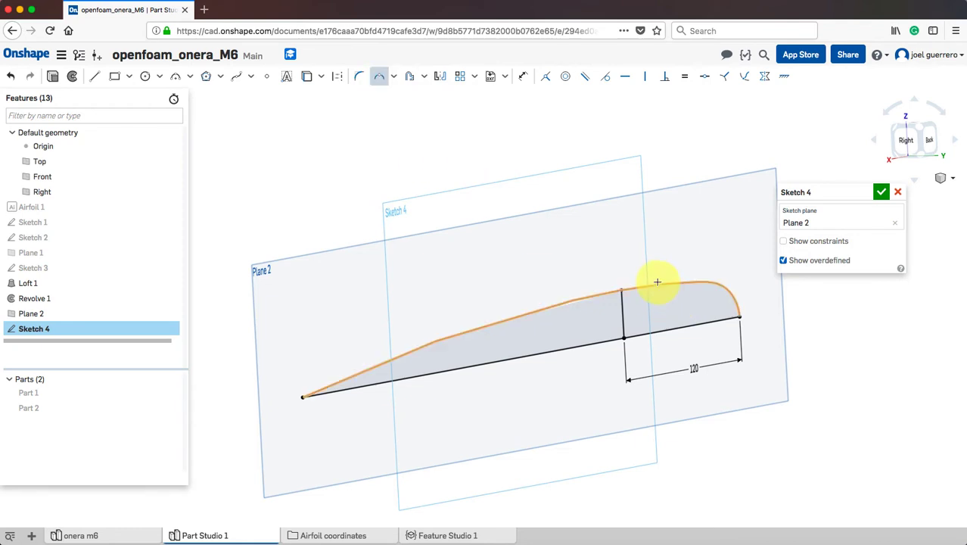
left_click(622, 288)
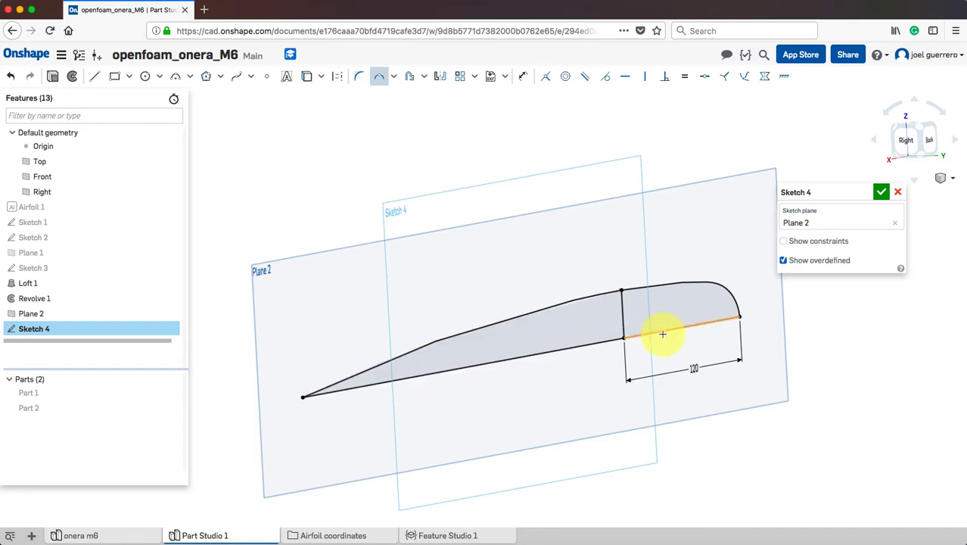
Show the sketch constraints, make the longer chord segment horizontal, and finish the sketch
left_click(794, 242)
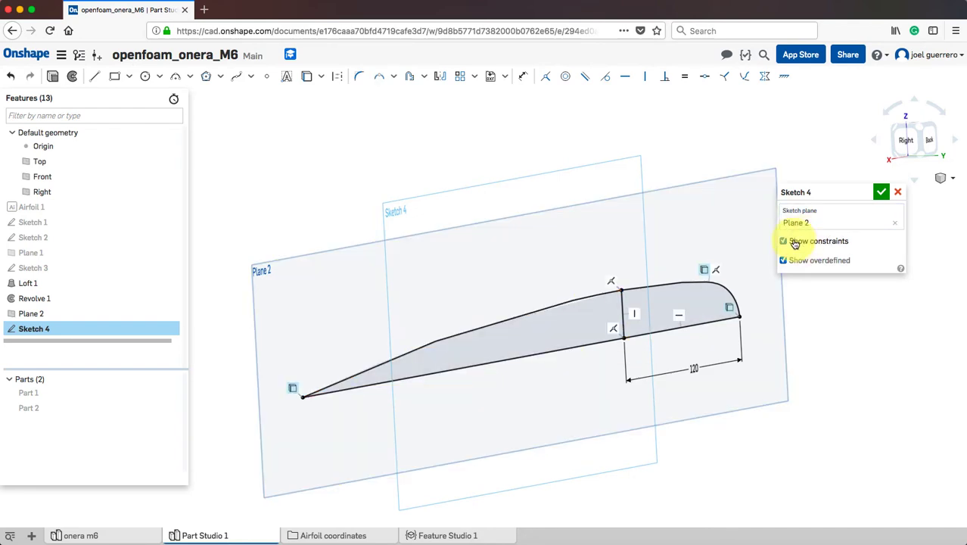
left_click(630, 77)
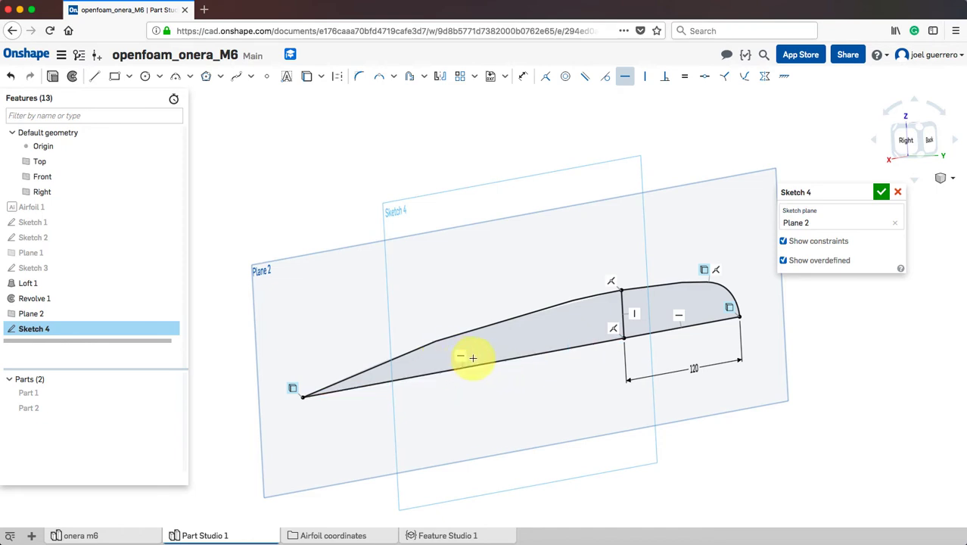
left_click(881, 196)
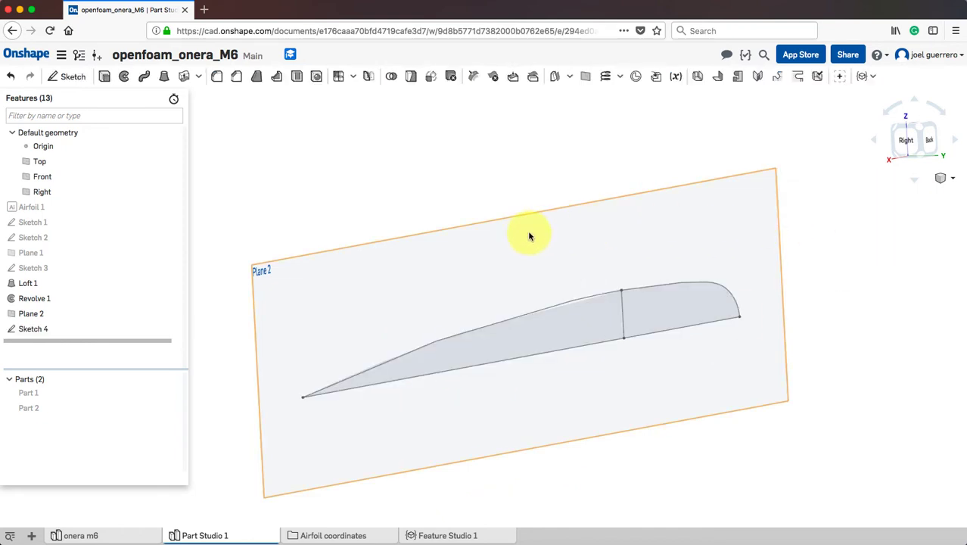
Show Part 2 again together with the finished profile sketch, keeping Part 1 hidden
mouse_move(512, 234)
right_mouse_down()
mouse_move(572, 236)
mouse_move(624, 205)
mouse_move(587, 203)
mouse_move(606, 210)
right_mouse_up()
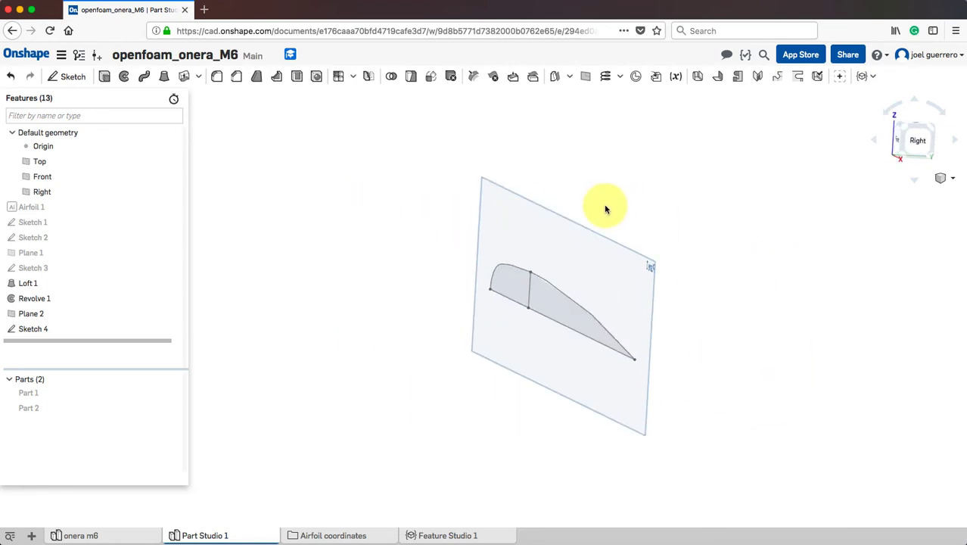
left_click(172, 394)
left_click(172, 395)
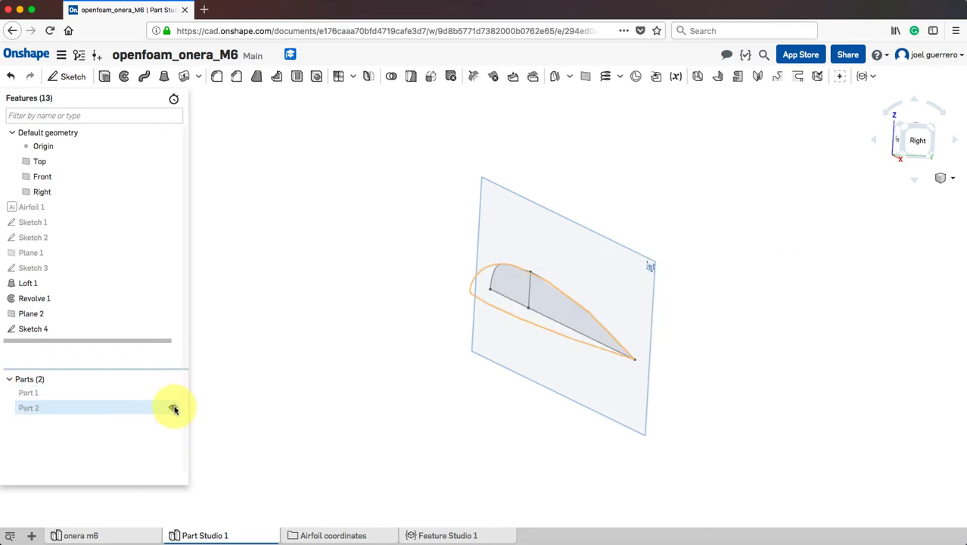
left_click(173, 409)
right_click_drag(384, 396, 240, 417)
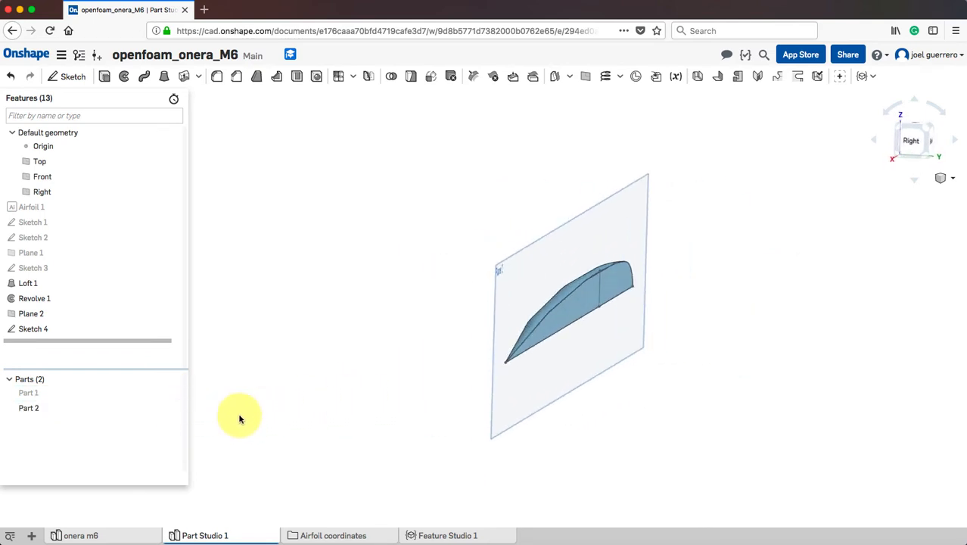
left_click(173, 409)
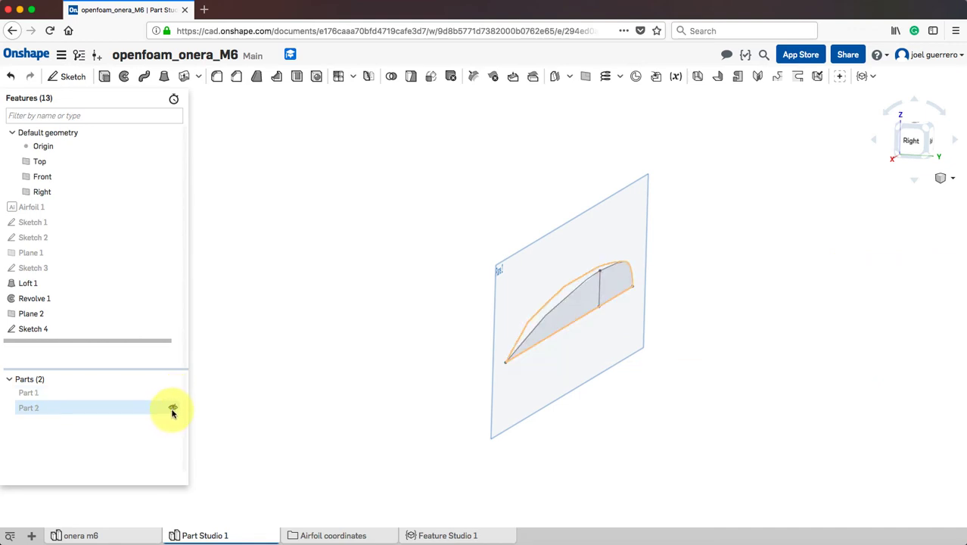
left_click(172, 410)
Create an offset plane on the other flat face of the revolved tip cap with an offset distance of 0 mm
right_click_drag(318, 391, 339, 377)
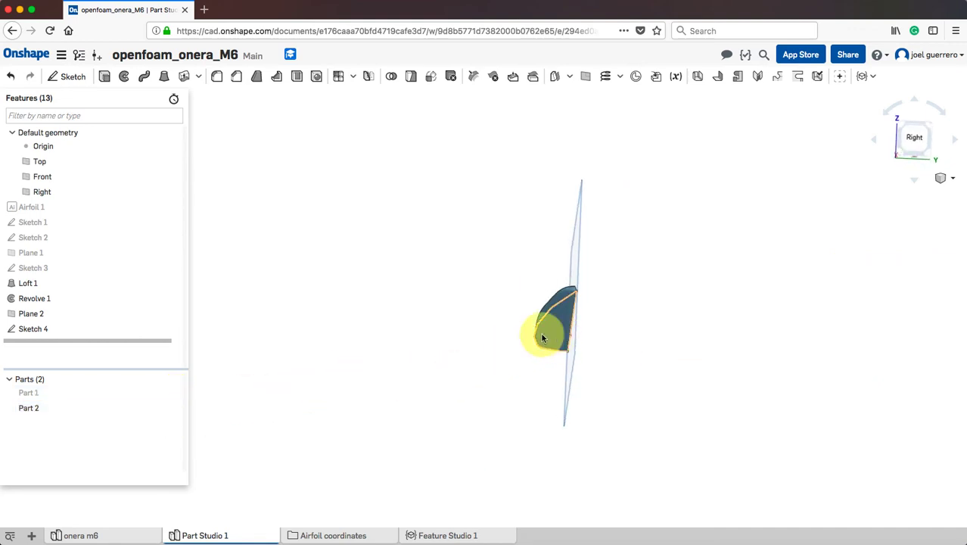
left_click(585, 78)
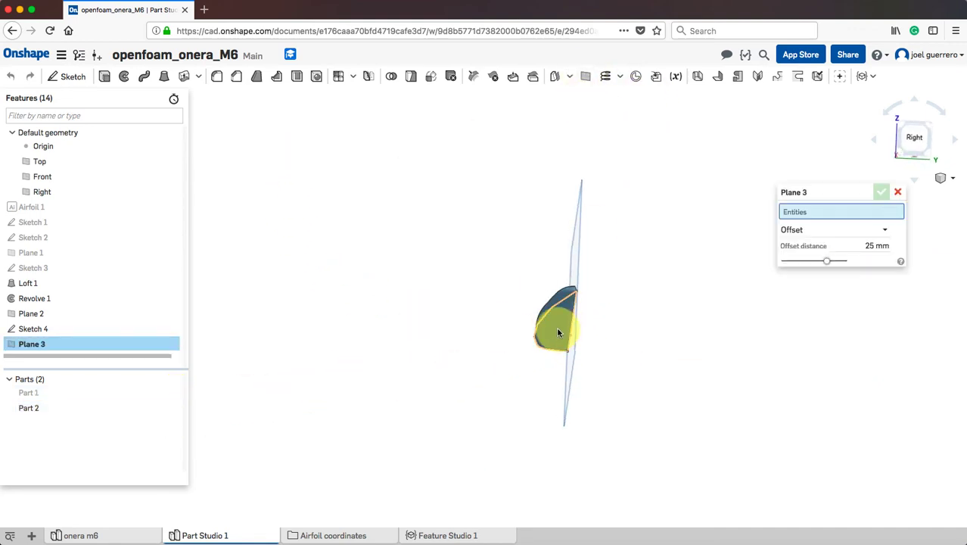
left_click(557, 326)
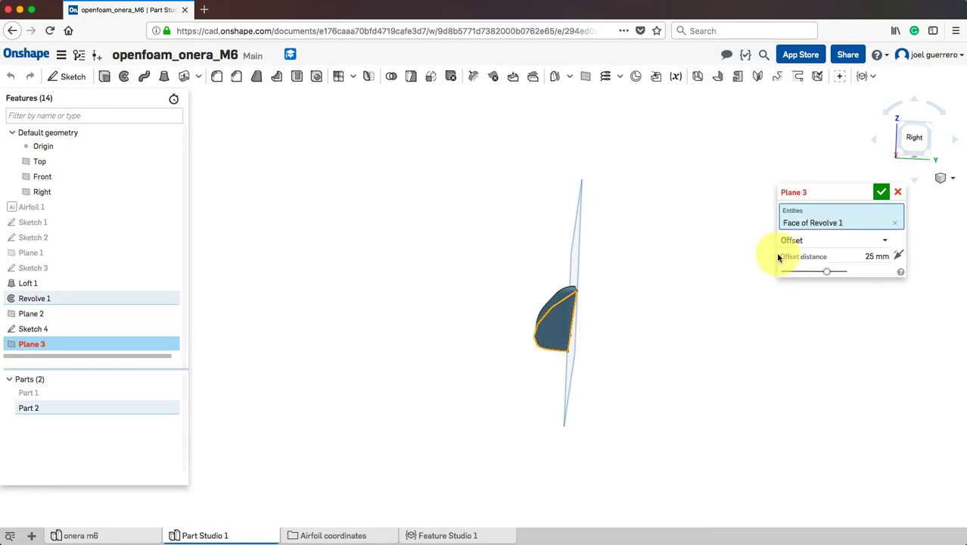
type("0")
key("Return")
left_click(880, 194)
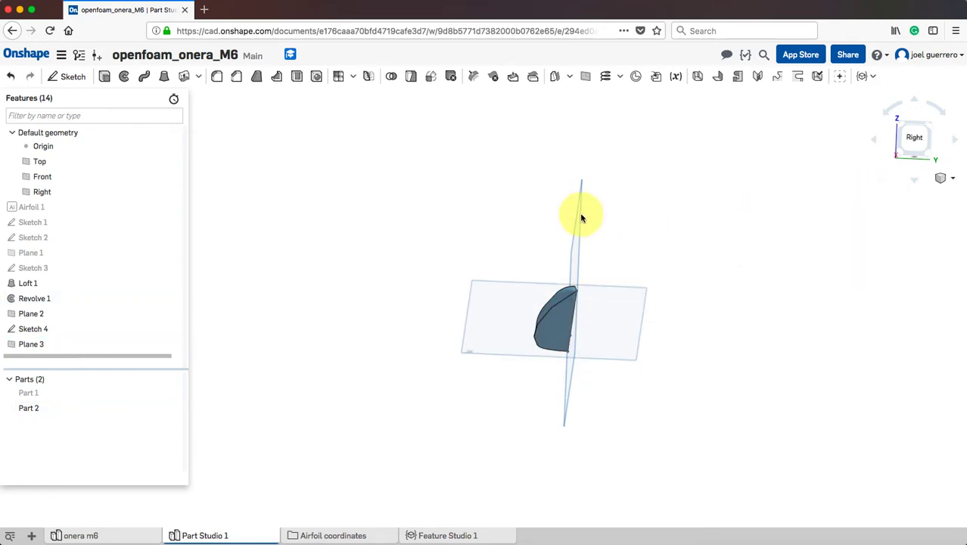
Start a sketch on Plane 3 and project the tip cap's curved edge and the chord segments into it
right_click_drag(634, 208, 654, 201)
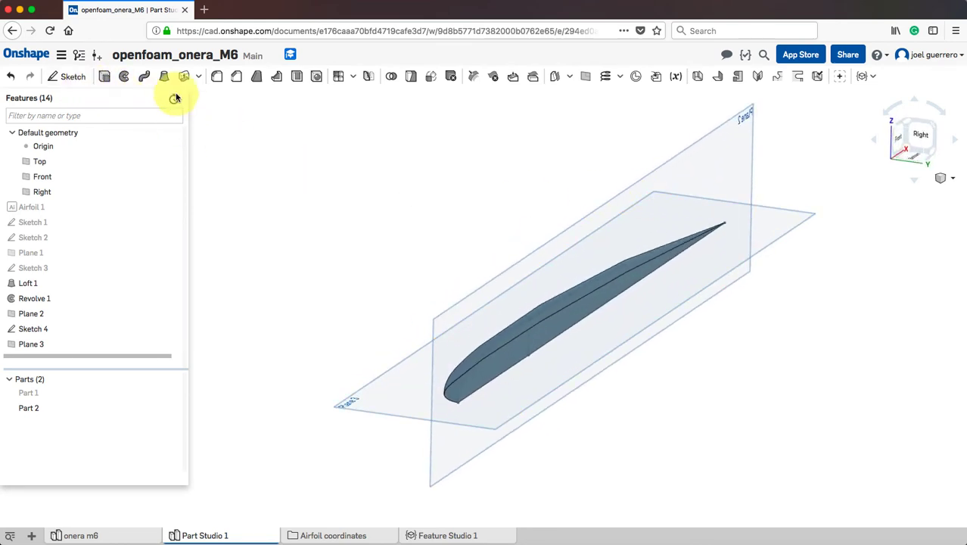
left_click(67, 76)
left_click(364, 389)
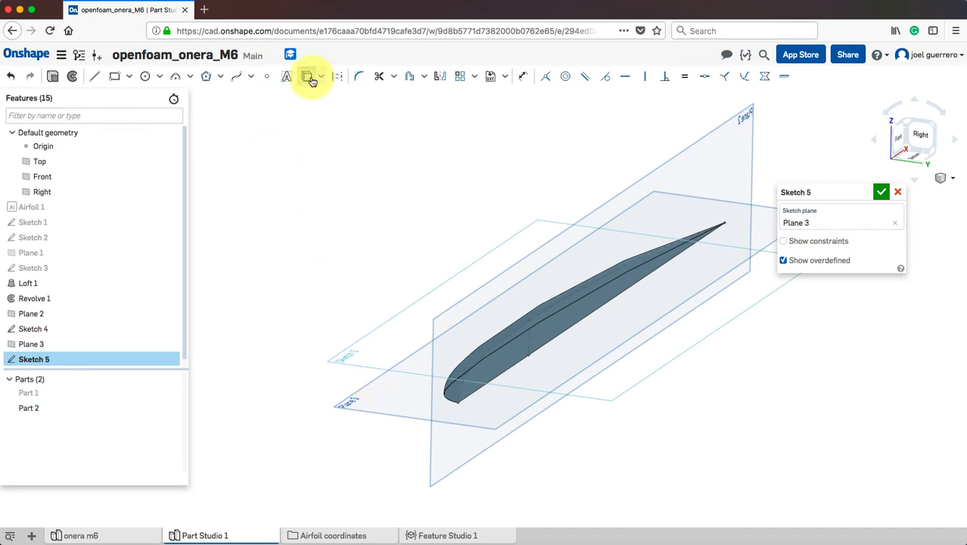
left_click(310, 78)
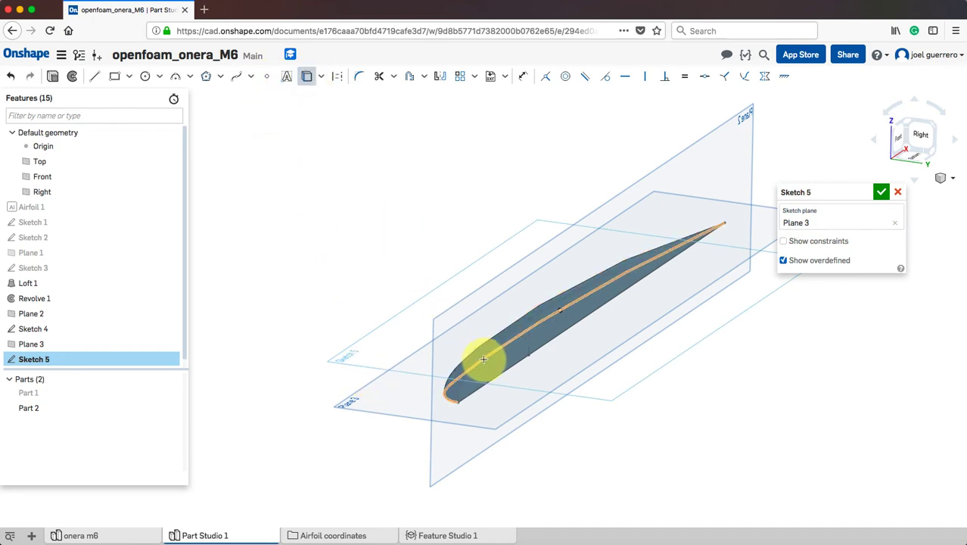
left_click(484, 359)
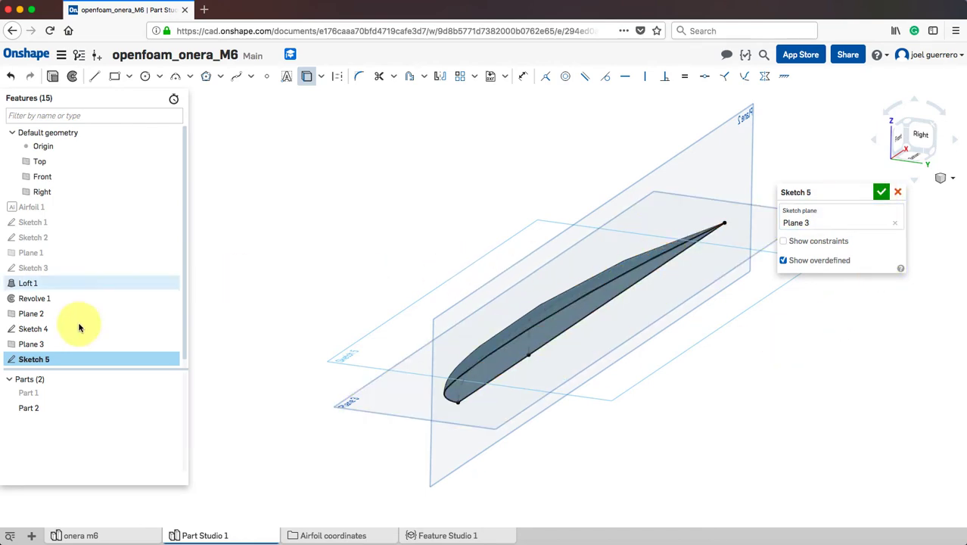
Hide Part 2 and draw a line about 23.5 mm long from the shared chord point straight across to the projected curve
left_click(169, 409)
right_click_drag(640, 409, 611, 418)
left_click(95, 75)
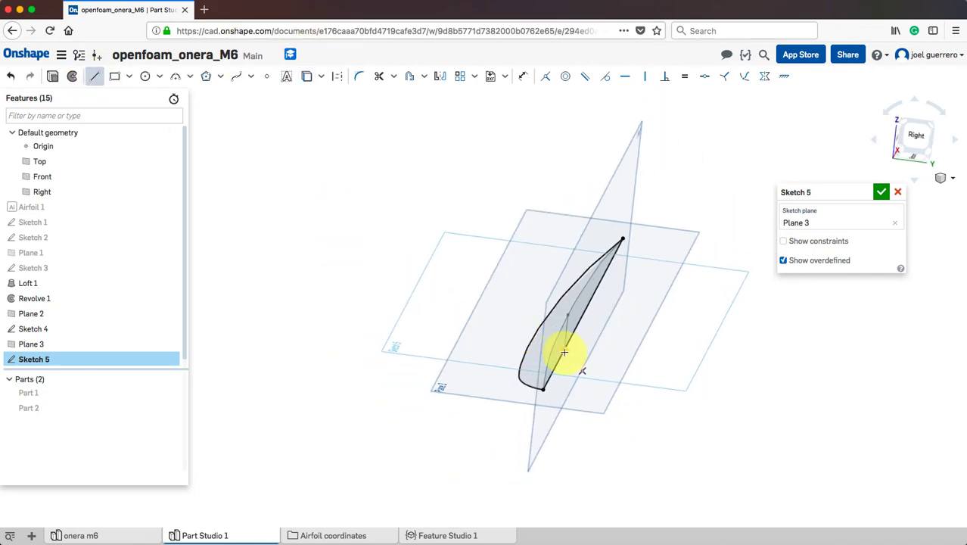
key("n")
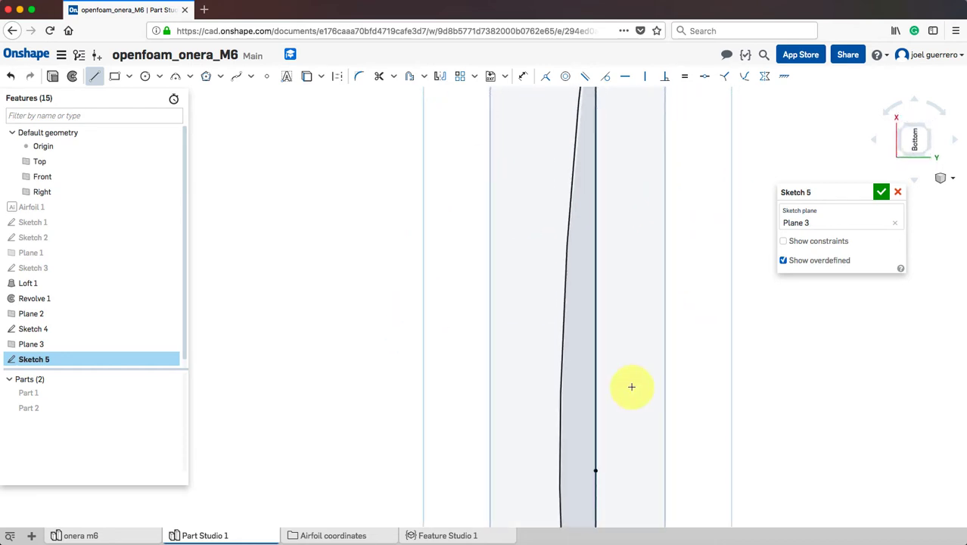
middle_click_drag(634, 430, 595, 284)
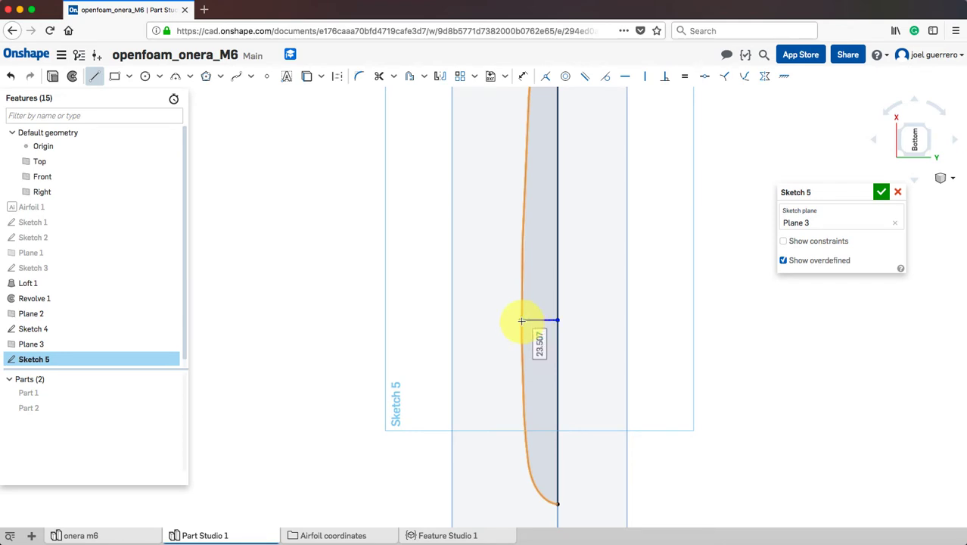
left_click(522, 320)
key("Escape")
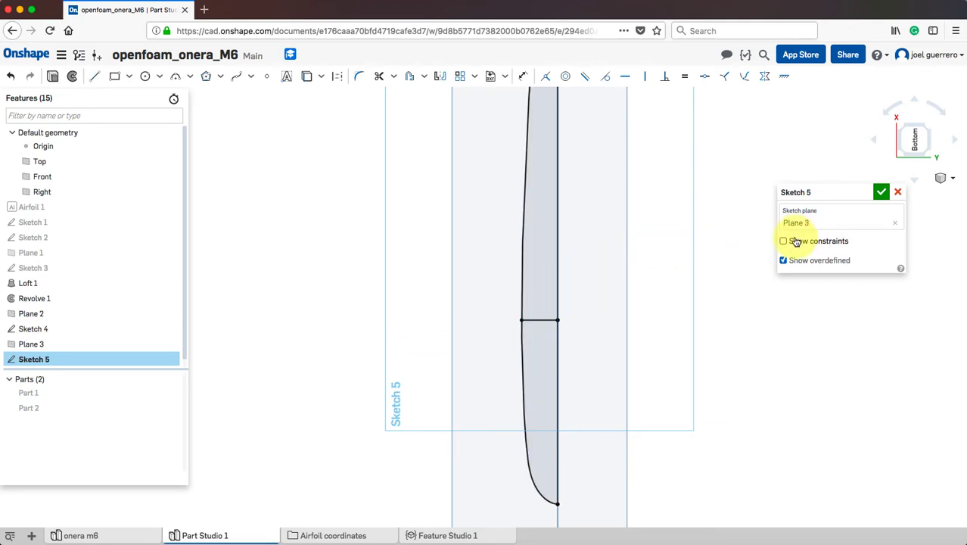
Check the sketch constraints, split the projected curve at the cross line's outer end, and finish the sketch on Plane 3
left_click(796, 241)
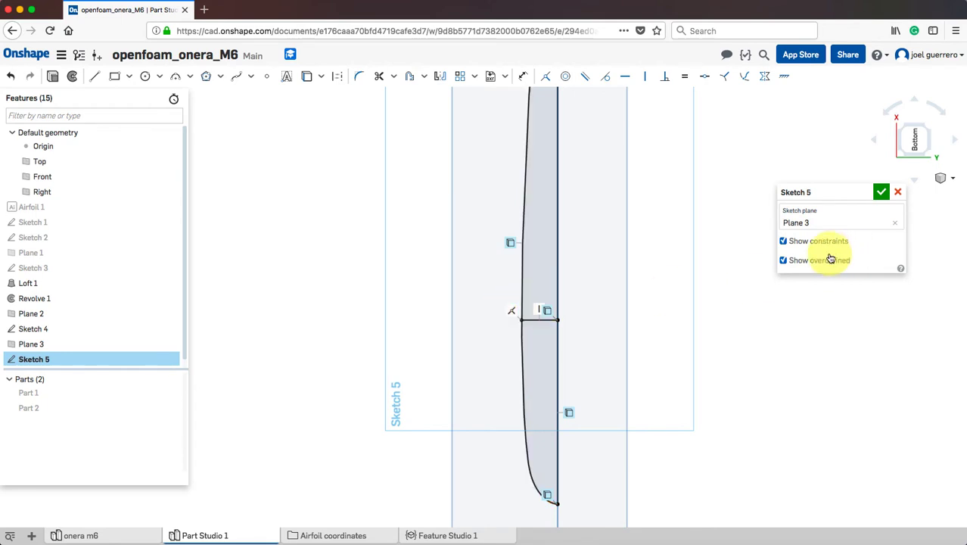
left_click(784, 241)
scroll(686, 389, "up", 2)
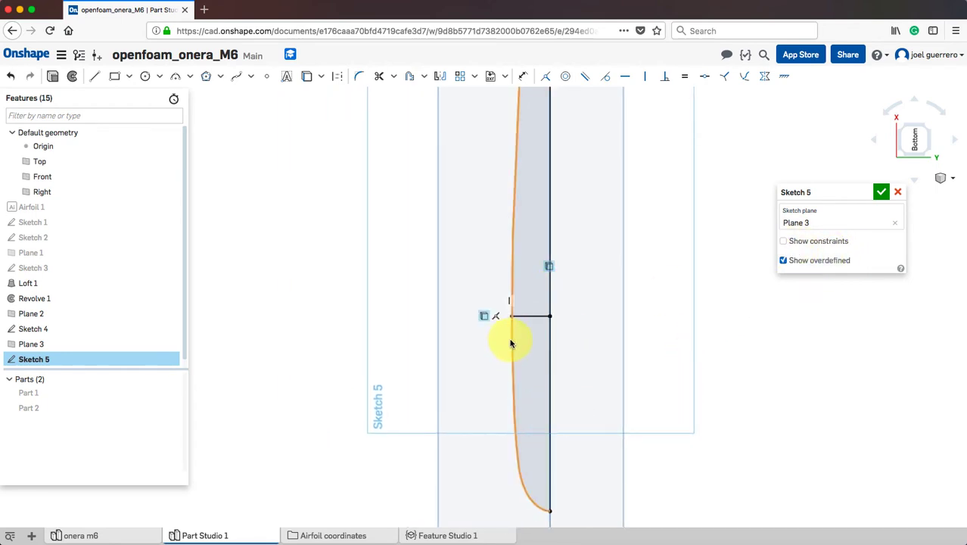
left_click(393, 77)
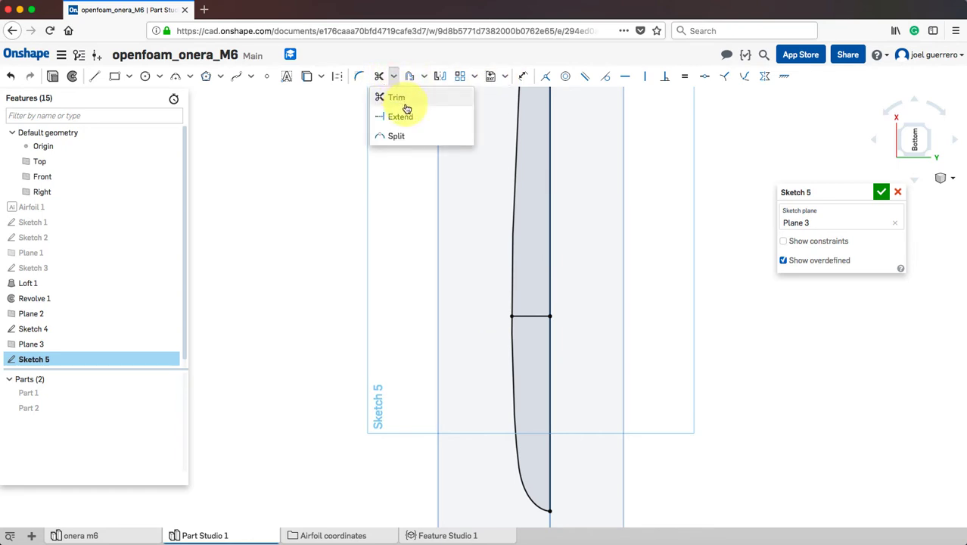
left_click(398, 137)
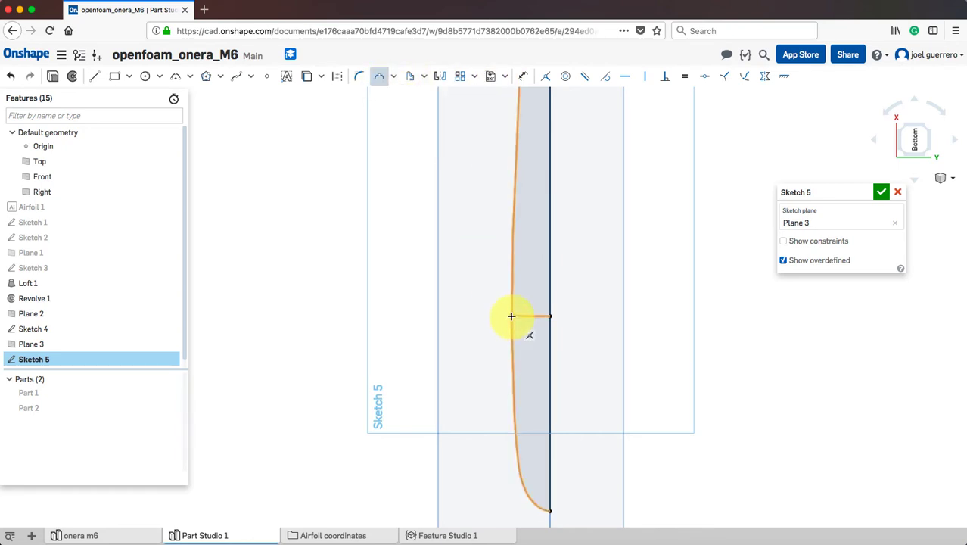
left_click(511, 316)
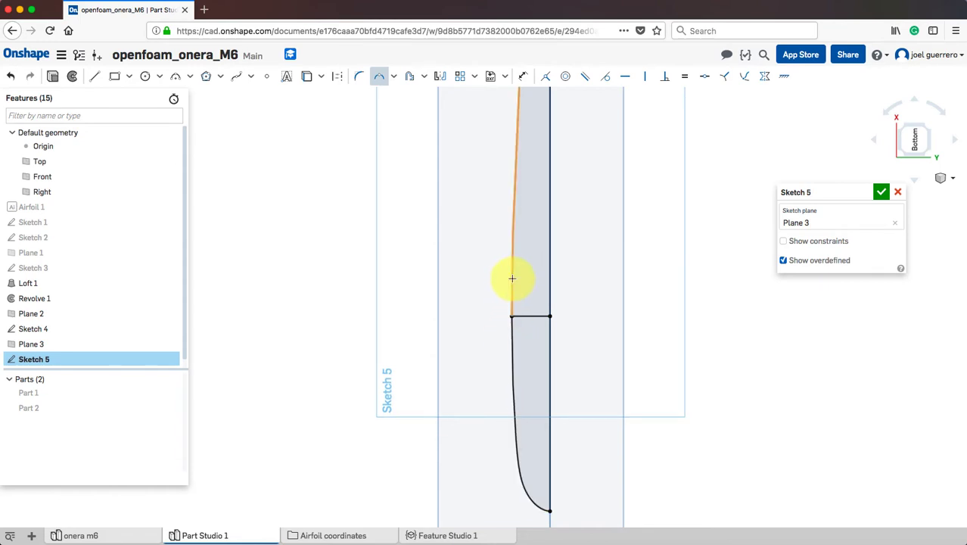
left_click(881, 192)
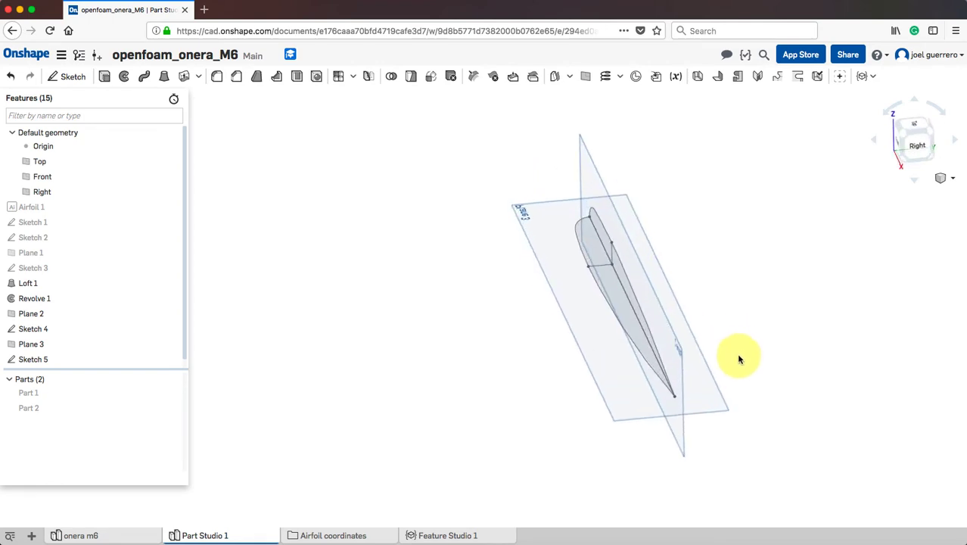
right_click_drag(739, 359, 598, 354)
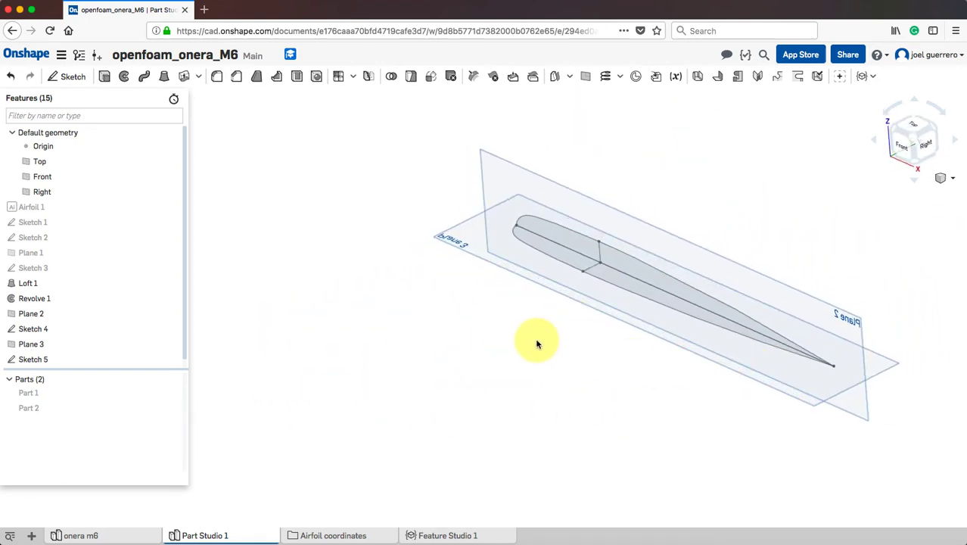
Create a three-point plane through the shared chord point and the outer ends of the cross lines in Sketch 4 and Sketch 5
middle_click_drag(541, 336, 417, 359)
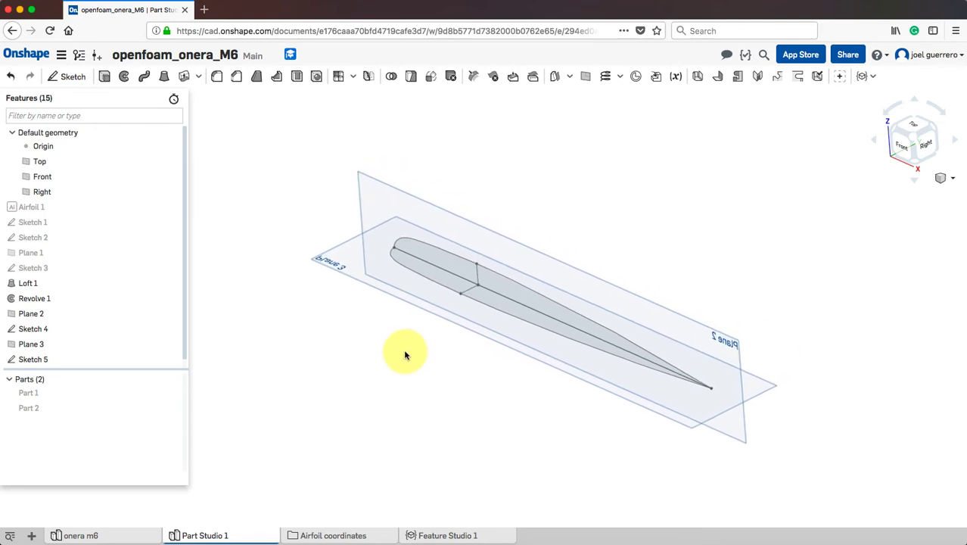
right_click_drag(405, 353, 350, 341)
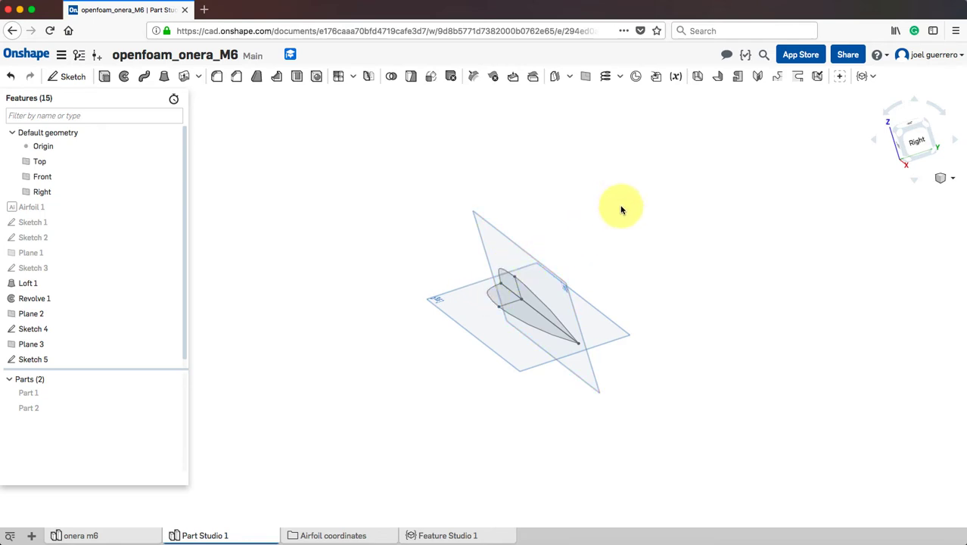
left_click(585, 82)
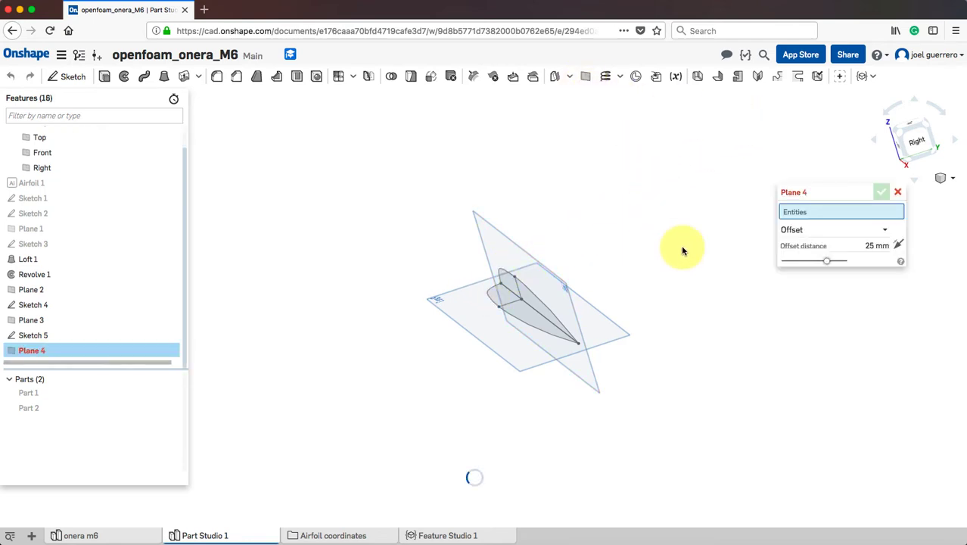
left_click(886, 234)
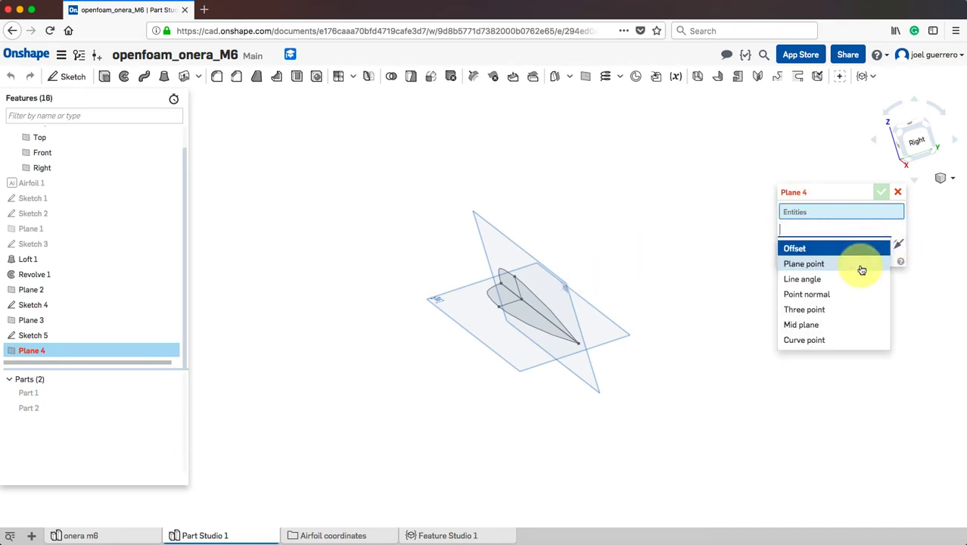
left_click(823, 309)
left_click(500, 306)
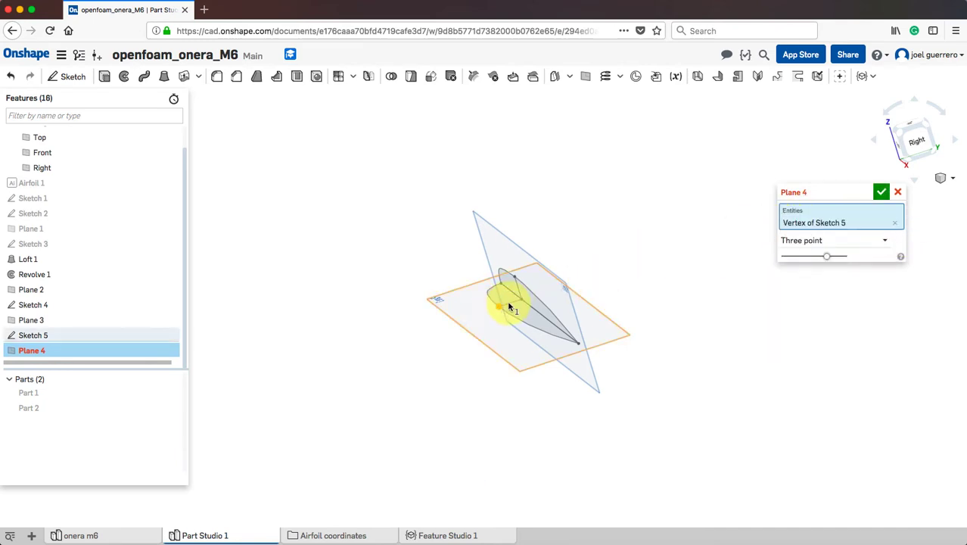
left_click(519, 297)
left_click(513, 273)
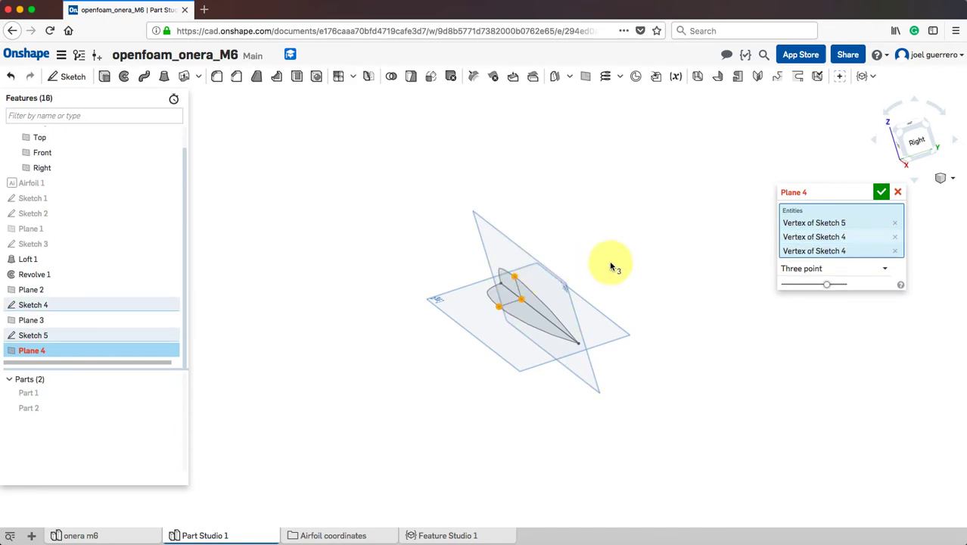
left_click(878, 192)
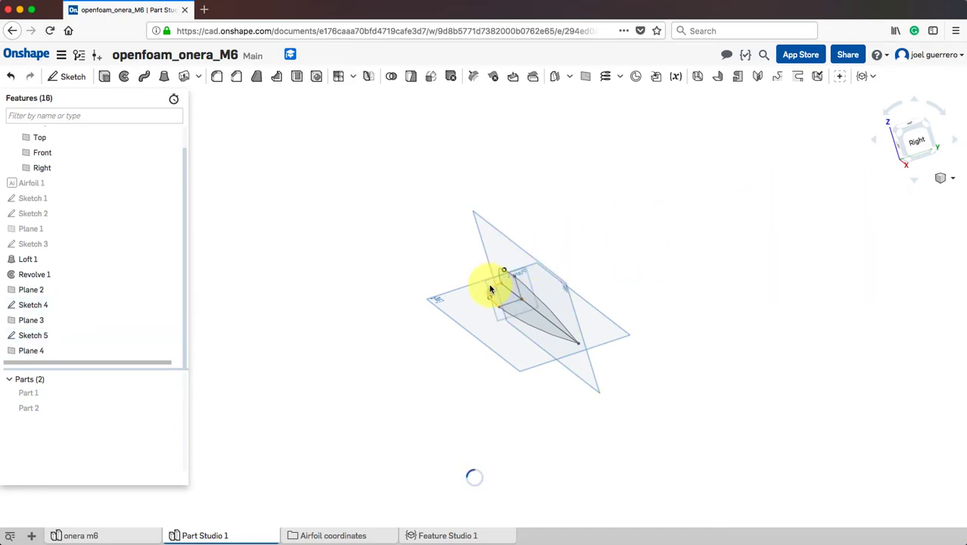
Enlarge the displayed boundary of Plane 4 by pulling one corner outward beyond the airfoil sketches
right_click_drag(447, 253, 429, 243)
left_click(502, 285)
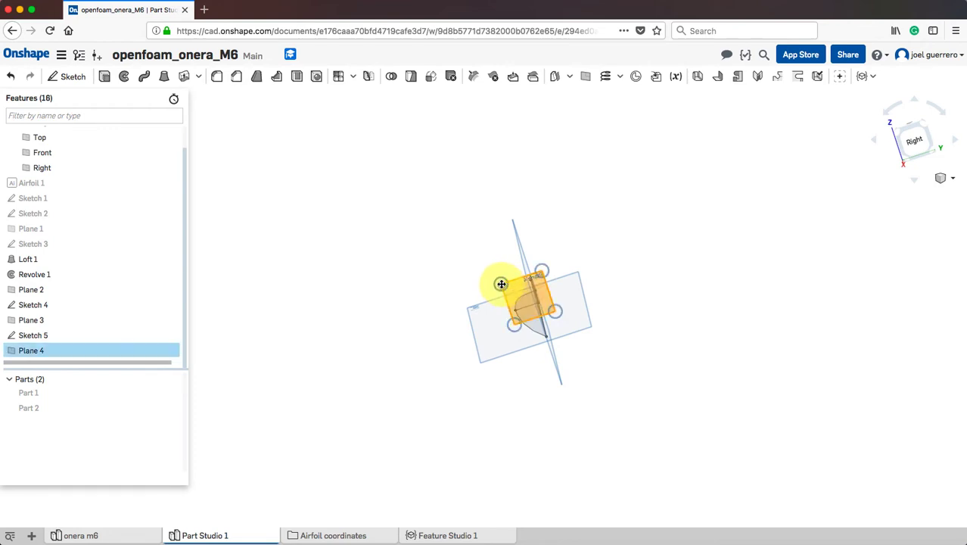
left_click_drag(502, 285, 440, 252)
left_click(375, 213)
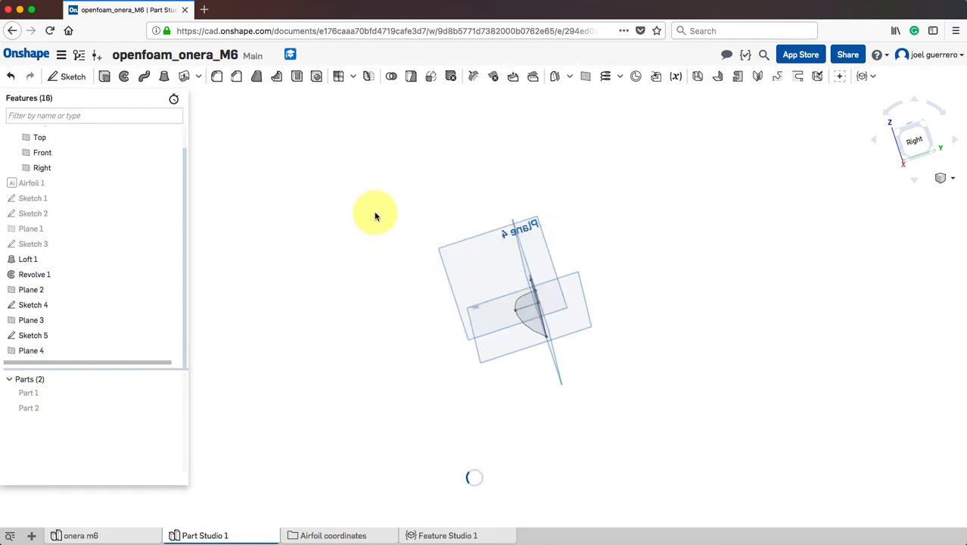
Start a sketch on Plane 4 and project the two cross lines from Sketch 4 and Sketch 5 into it
mouse_move(375, 213)
right_mouse_down()
mouse_move(395, 238)
mouse_move(386, 240)
mouse_move(438, 253)
right_mouse_up()
left_click(442, 255)
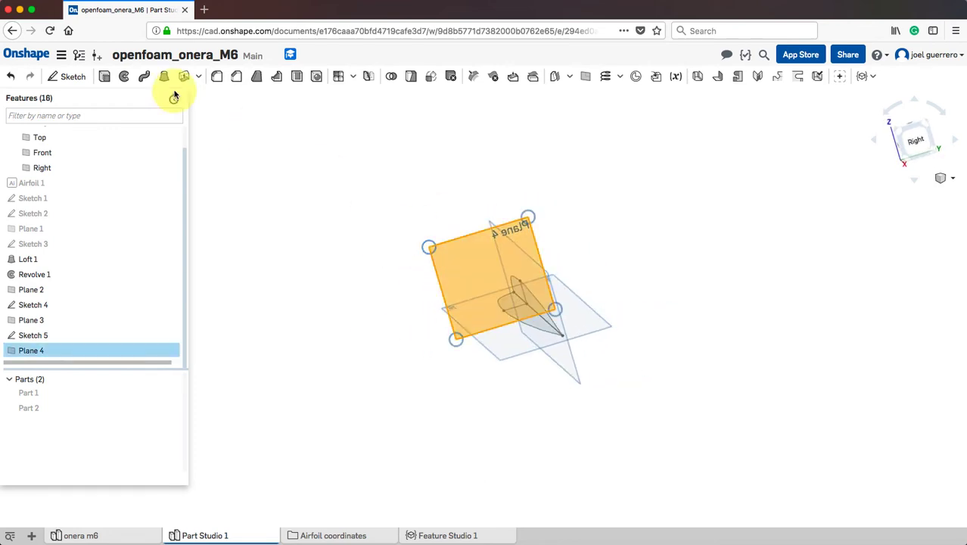
left_click(77, 77)
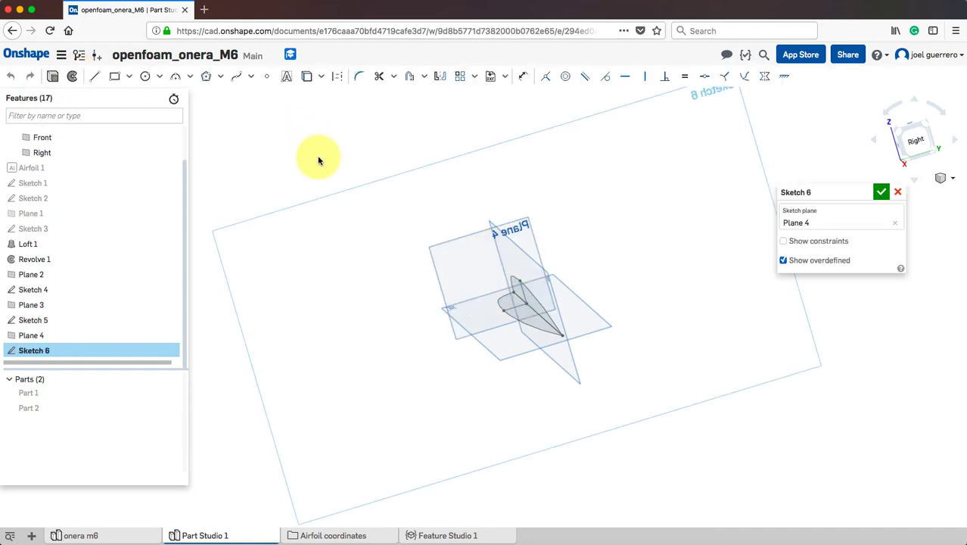
scroll(317, 155, "up", 5)
middle_click_drag(369, 195, 267, 139)
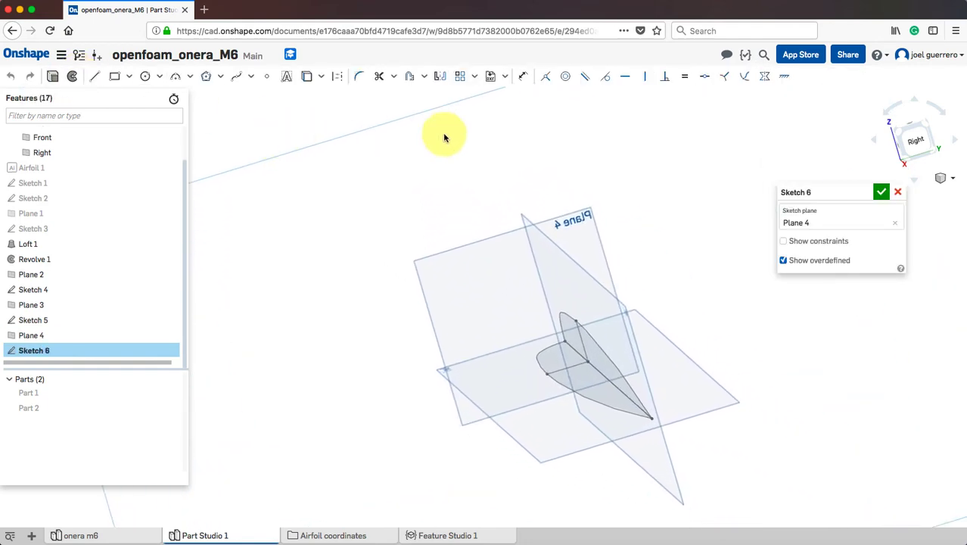
left_click(308, 77)
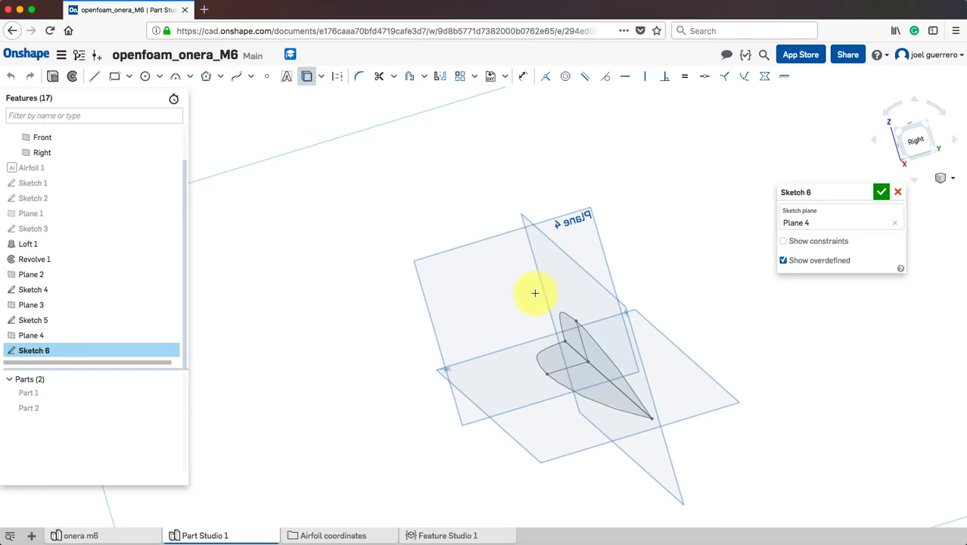
left_click(556, 371)
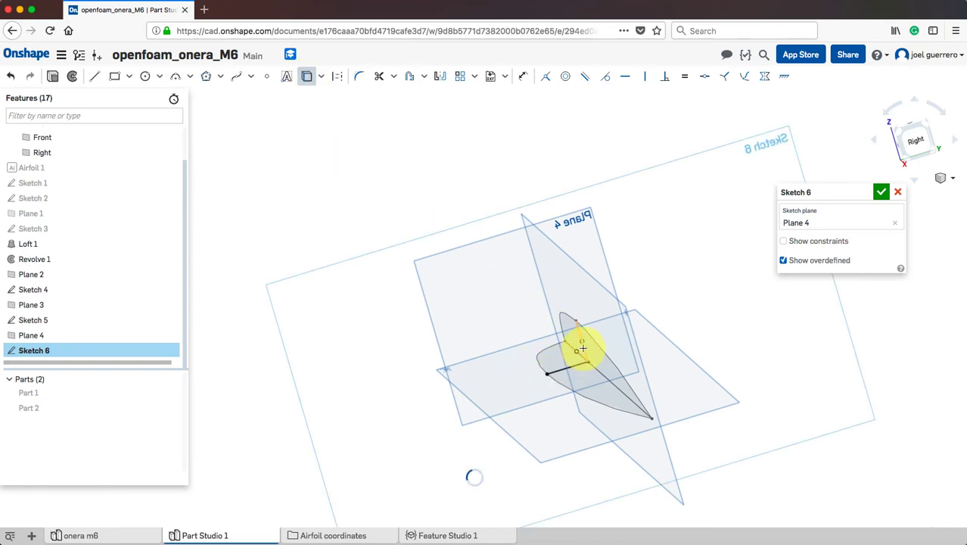
left_click(582, 348)
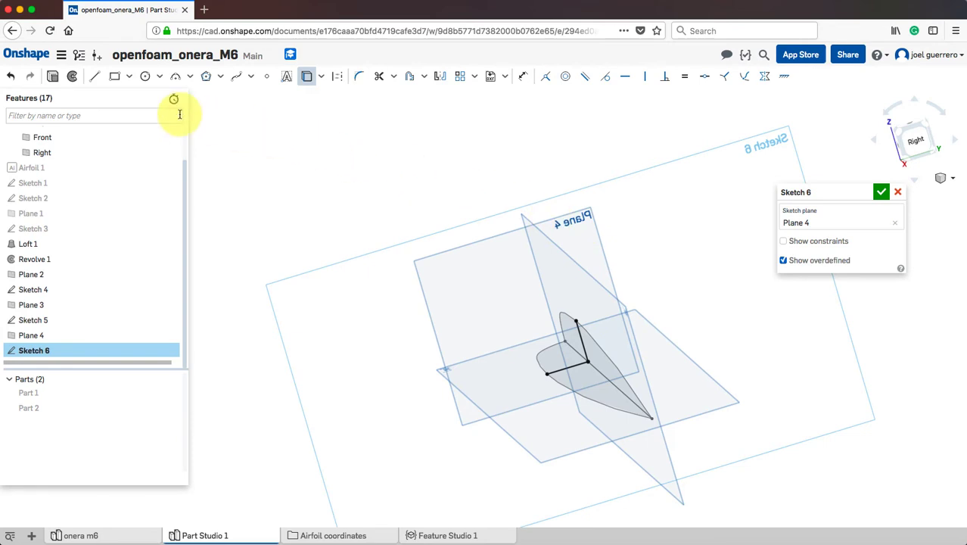
Draw a spline connecting the outer ends of the two projected cross lines
left_click(237, 78)
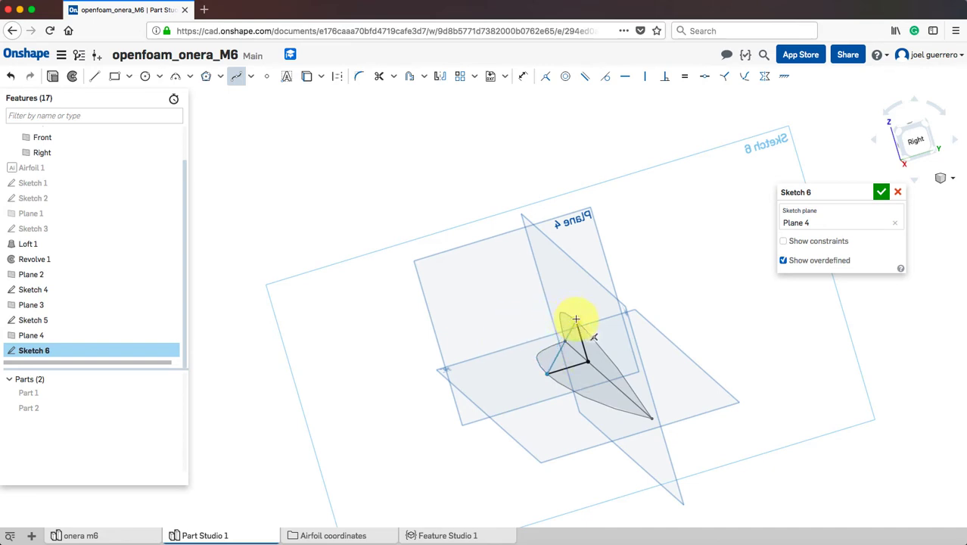
key("Escape")
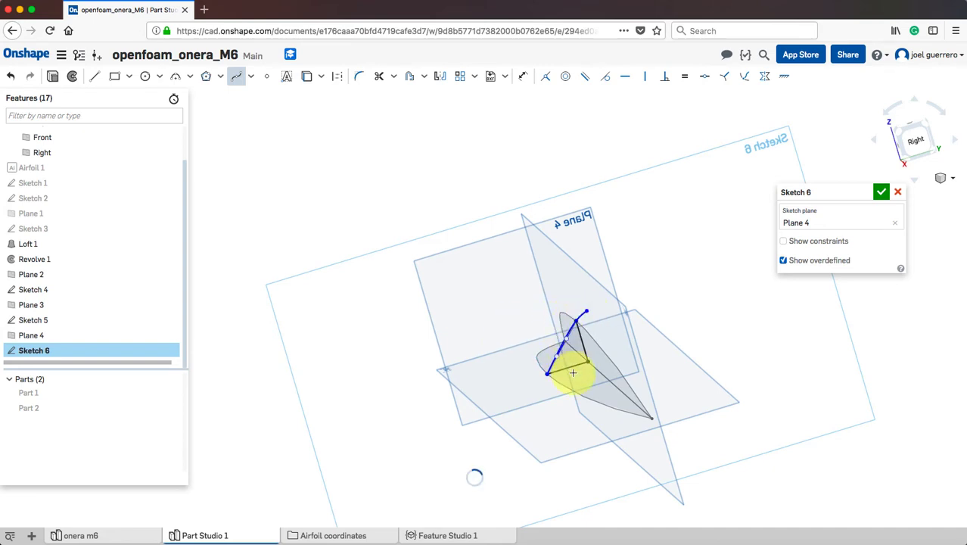
scroll(574, 371, "up", 5)
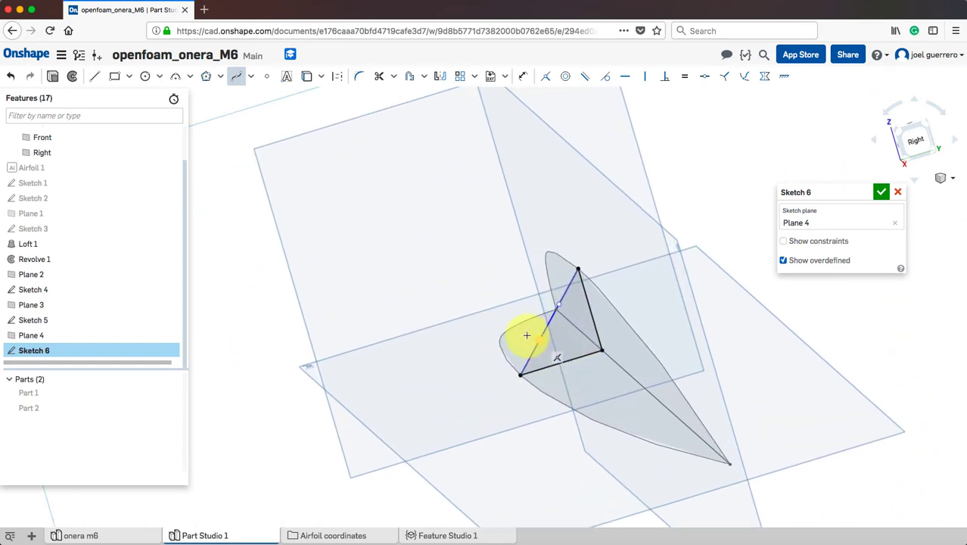
left_click(523, 333)
left_click_drag(514, 333, 527, 340)
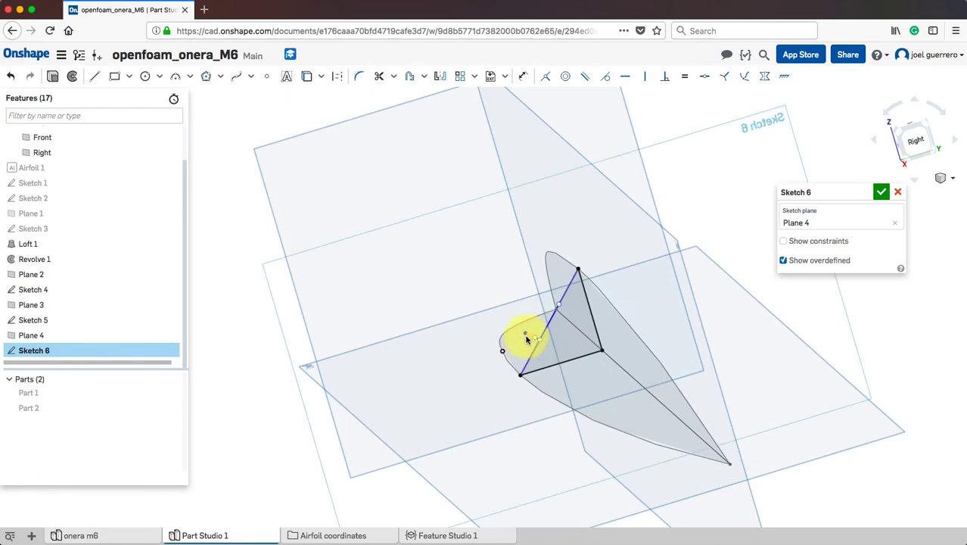
scroll(522, 334, "up", 5)
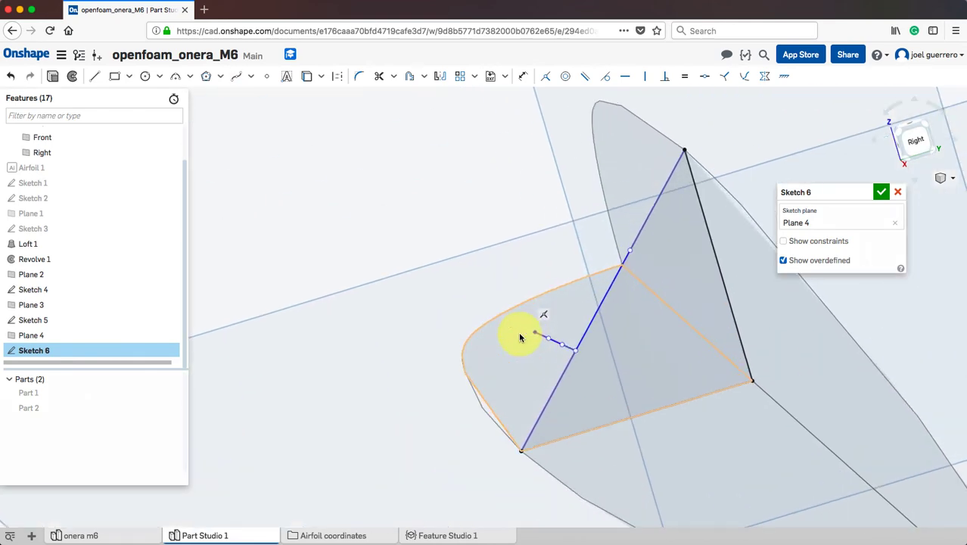
left_click(556, 344)
key("Delete")
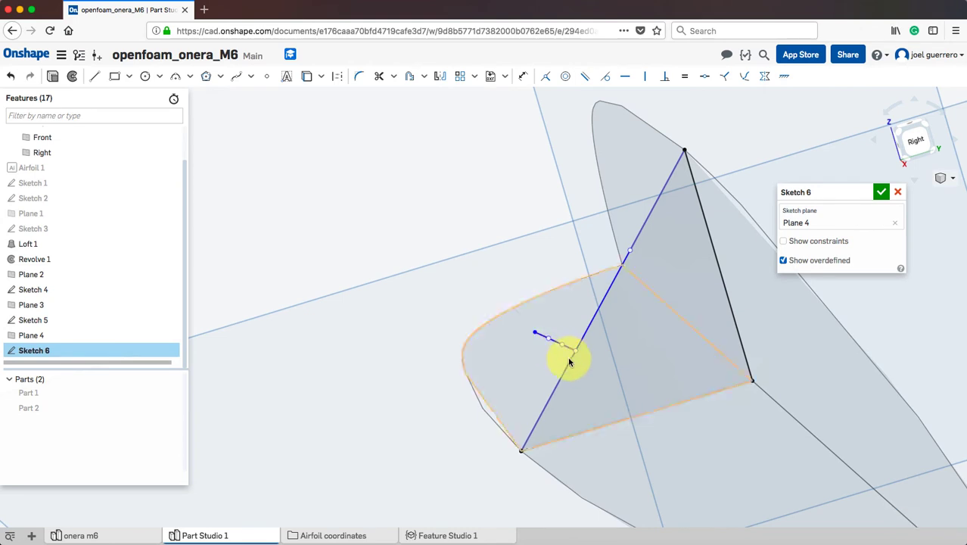
Pull both spline handles outward to shape a smooth rounded arc between the cross lines, and finish the sketch on Plane 4
mouse_move(575, 355)
left_mouse_down()
mouse_move(527, 324)
mouse_move(528, 302)
left_mouse_up()
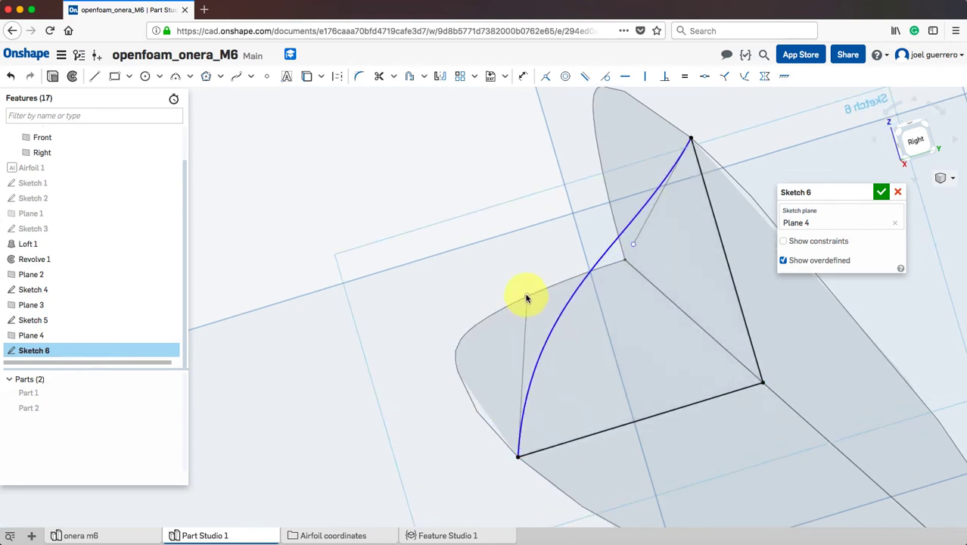
left_click_drag(630, 242, 529, 185)
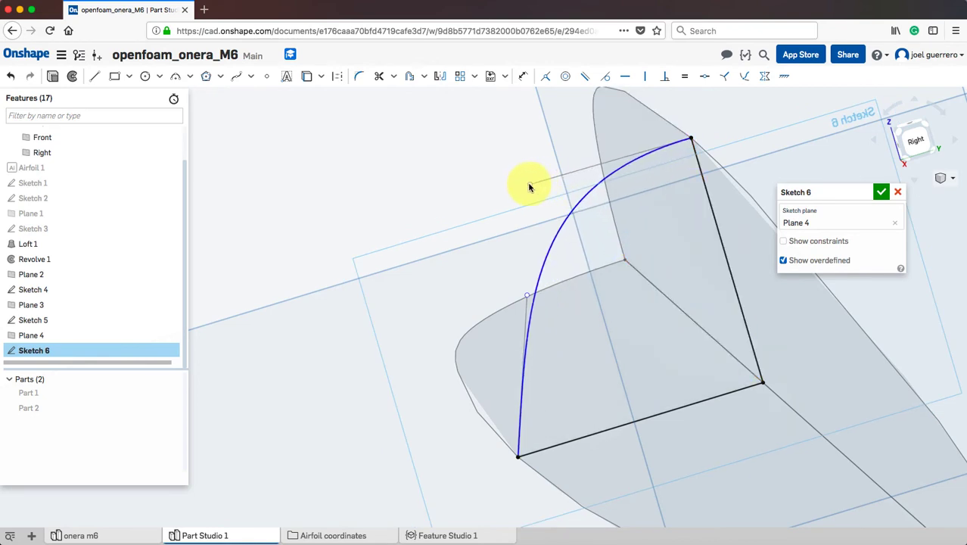
mouse_move(527, 296)
left_mouse_down()
mouse_move(497, 335)
mouse_move(492, 323)
left_mouse_up()
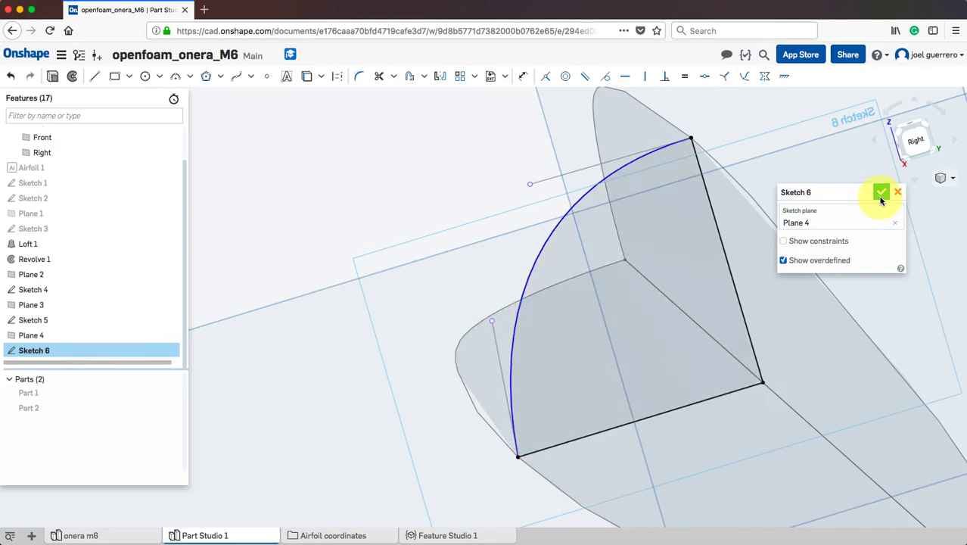
left_click(881, 191)
Loft a new solid from the Sketch 6 face to the leading-edge vertex, using the curved edges of Sketch 4 and Sketch 5 as guides
scroll(431, 313, "down", 5)
right_click_drag(431, 312, 421, 349)
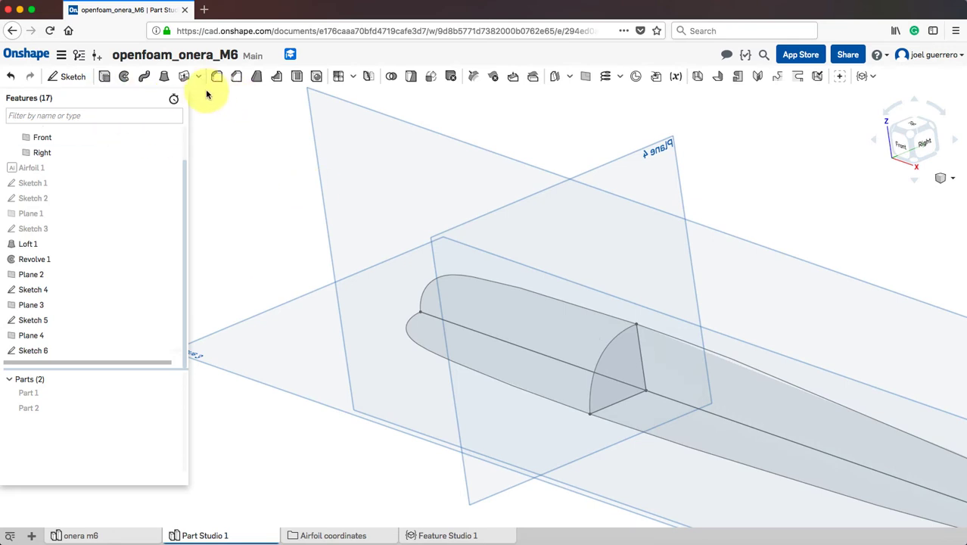
left_click(164, 79)
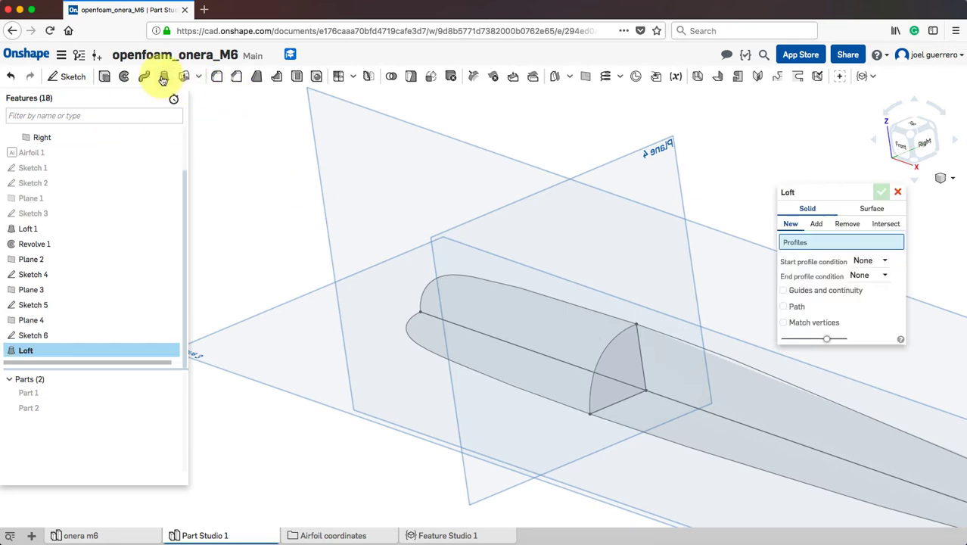
left_click(602, 385)
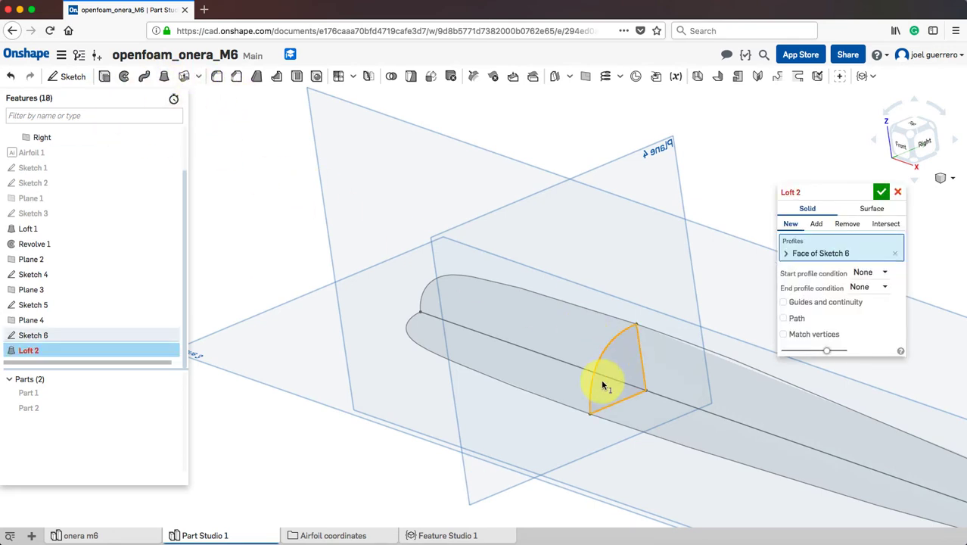
left_click(418, 315)
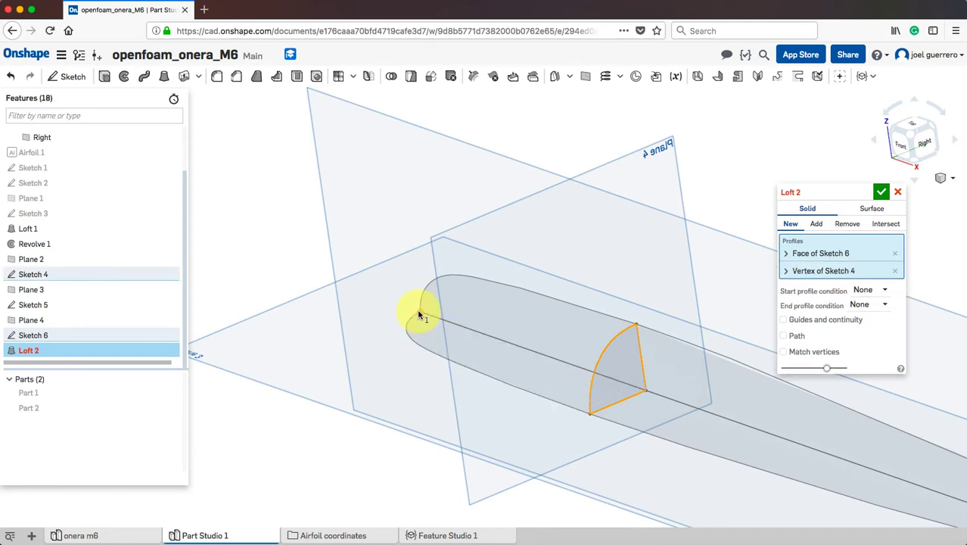
left_click(785, 320)
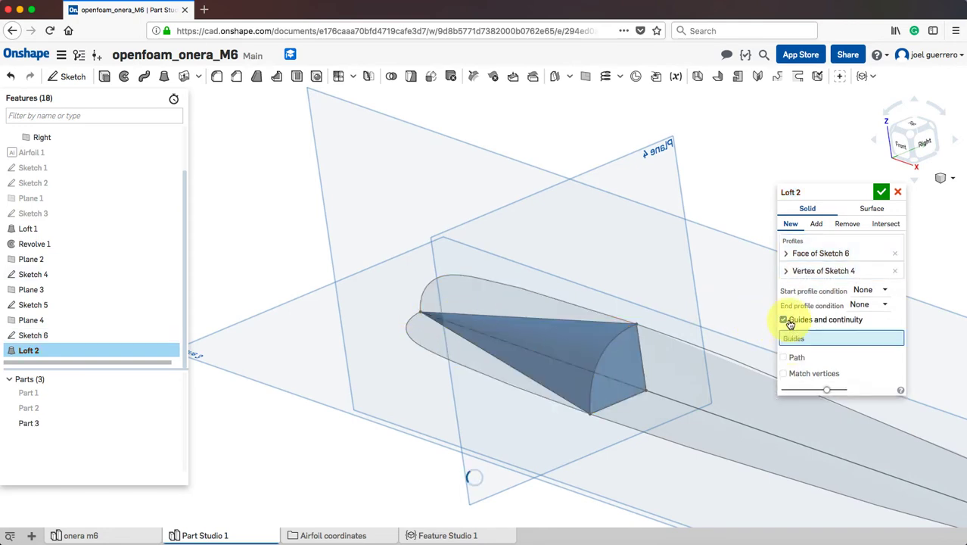
left_click(574, 307)
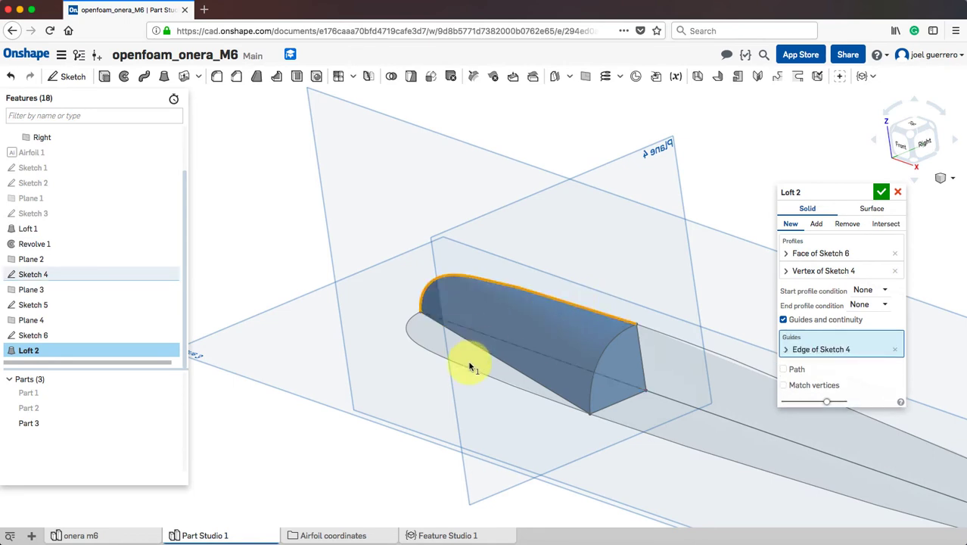
left_click(466, 370)
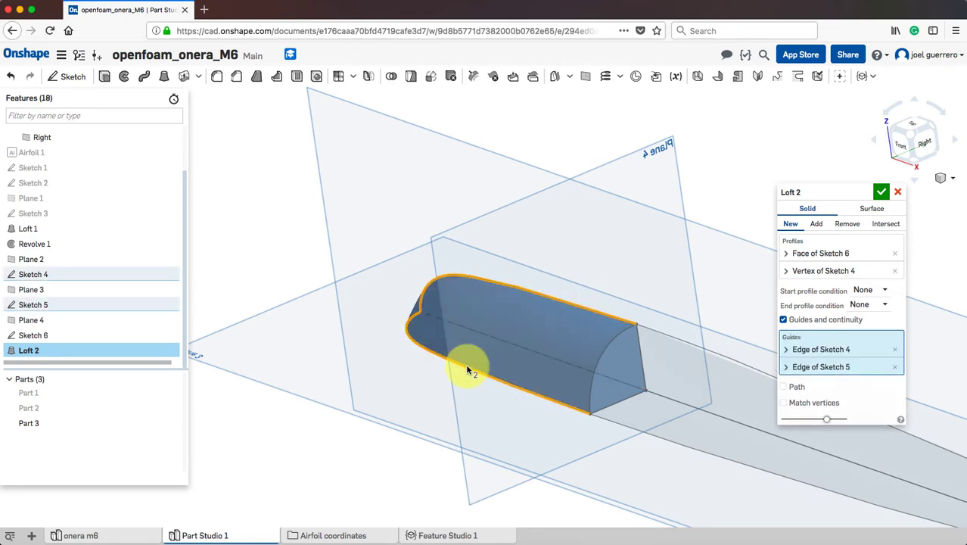
mouse_move(385, 324)
right_mouse_down()
mouse_move(531, 330)
mouse_move(351, 320)
mouse_move(378, 313)
mouse_move(410, 333)
mouse_move(341, 233)
mouse_move(345, 264)
mouse_move(373, 266)
right_mouse_up()
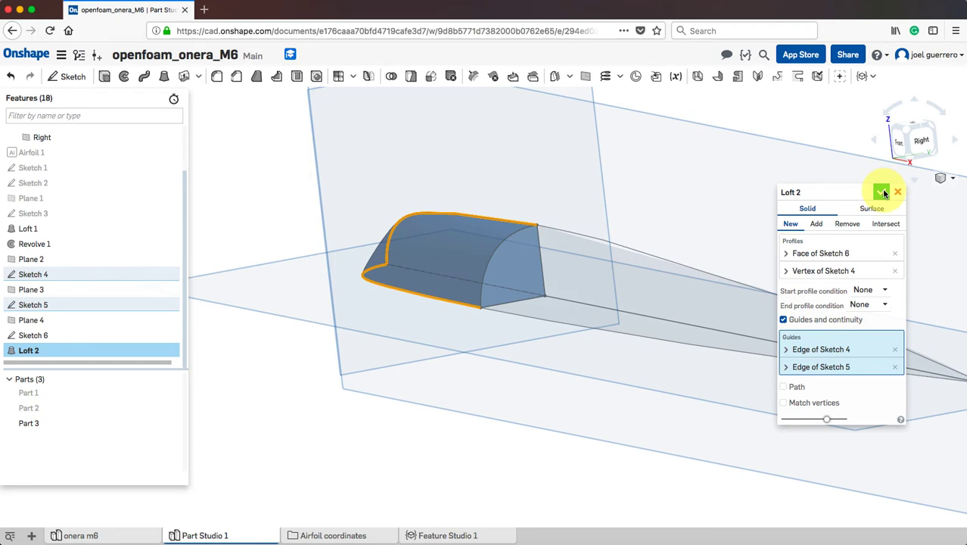
left_click(883, 192)
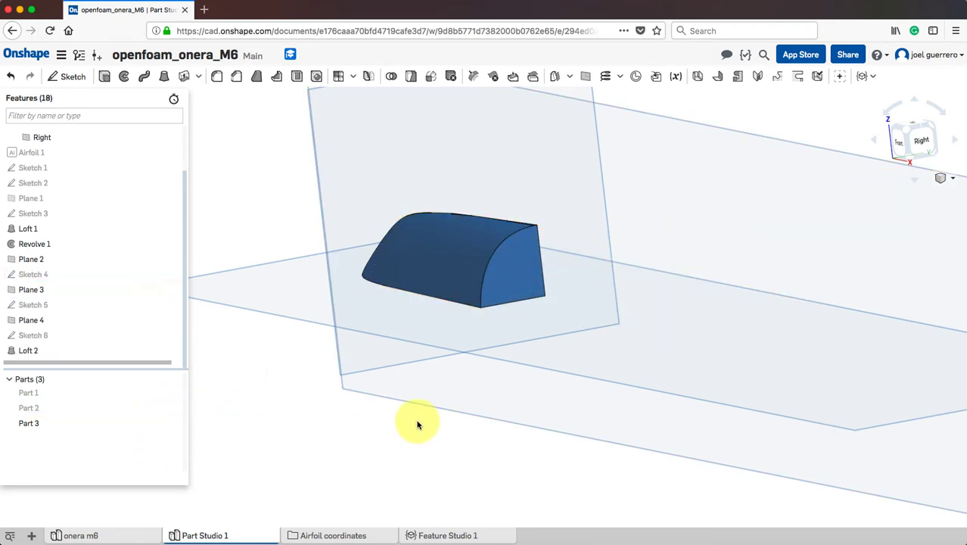
Hide Part 3 and show Sketch 4, Sketch 5 and Sketch 6
left_click(173, 424)
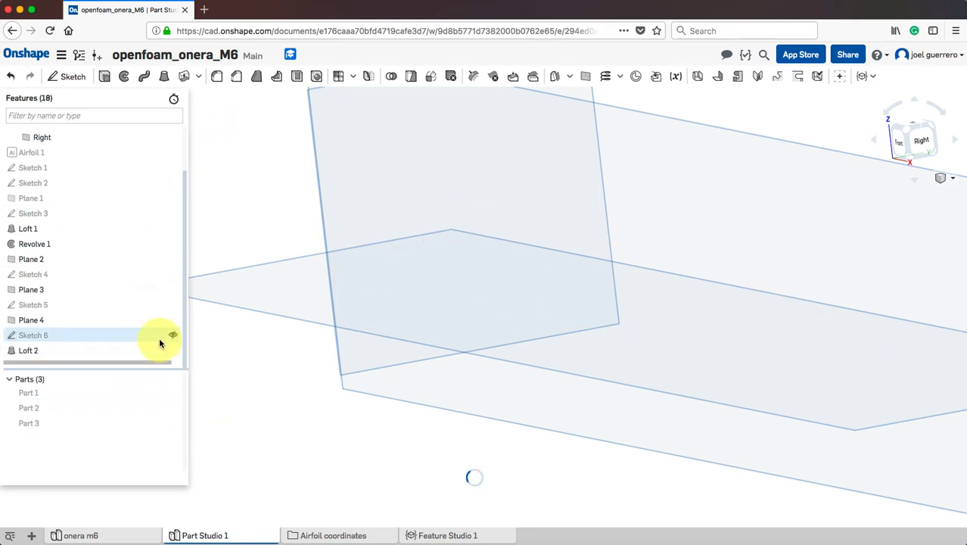
left_click(173, 304)
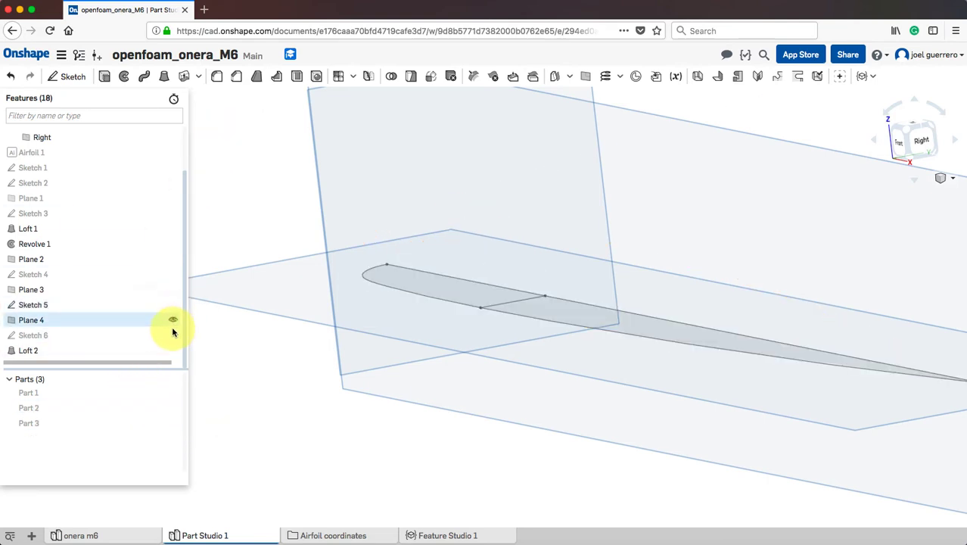
left_click(172, 335)
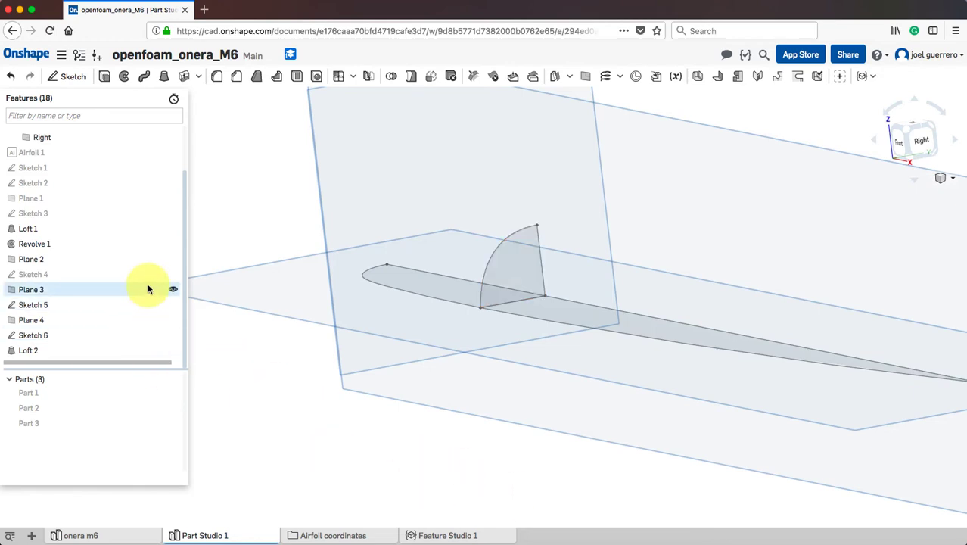
left_click(171, 275)
key("f")
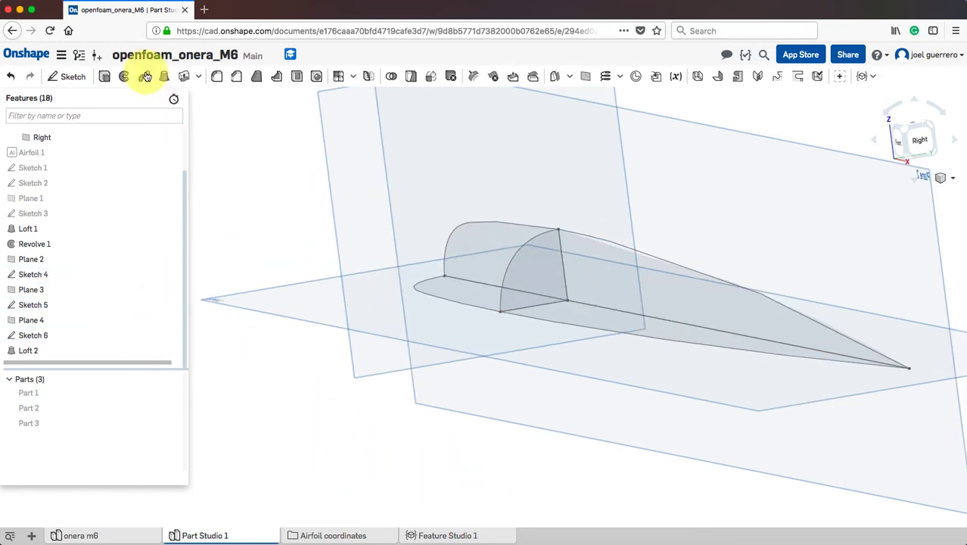
Loft a new solid from the Sketch 6 face to the trailing-edge vertex of Sketch 4, guided by the curved edges of Sketch 5 and Sketch 4
left_click(164, 79)
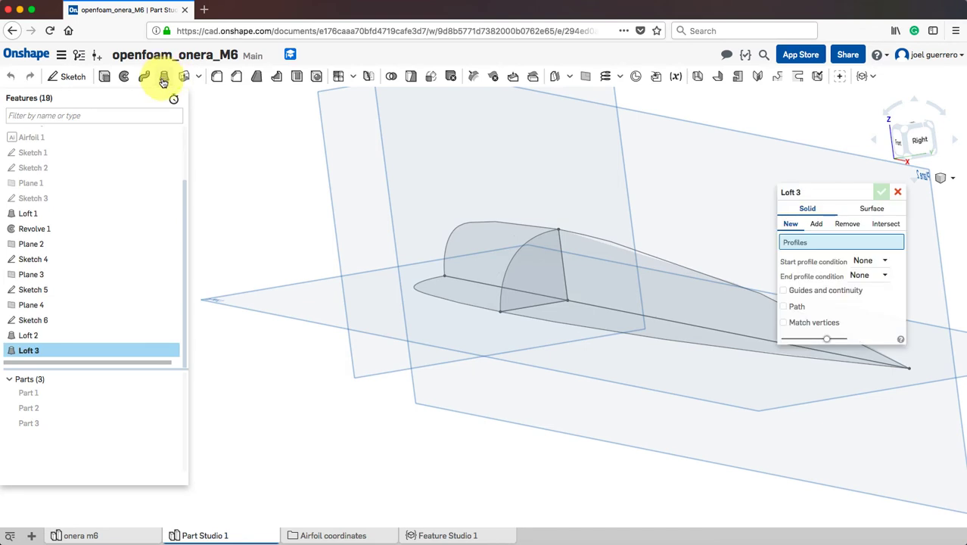
left_click(516, 281)
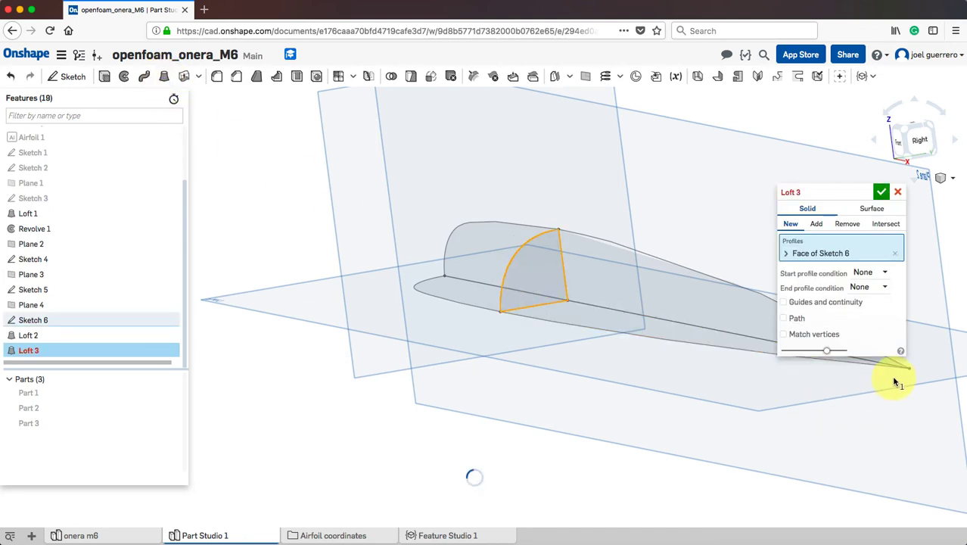
left_click(908, 368)
left_click(783, 320)
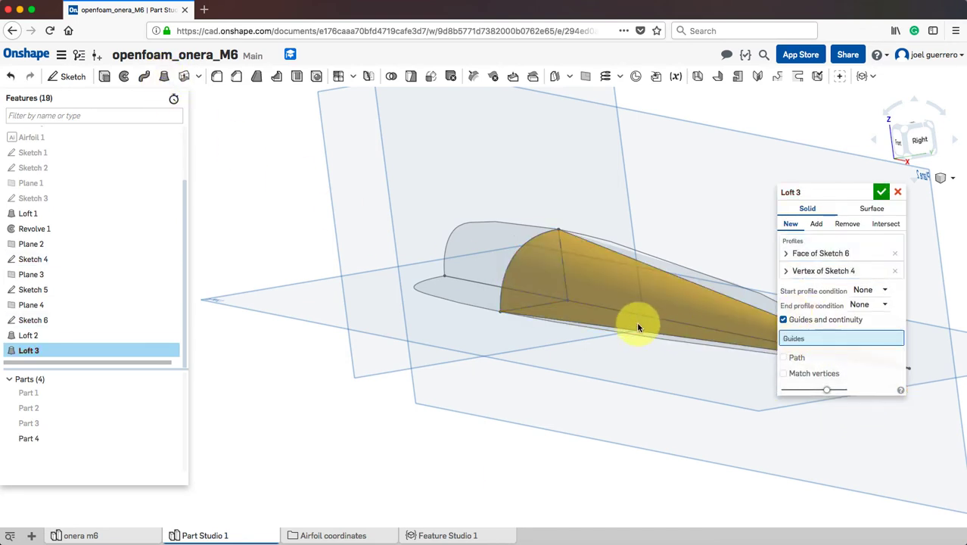
left_click(656, 342)
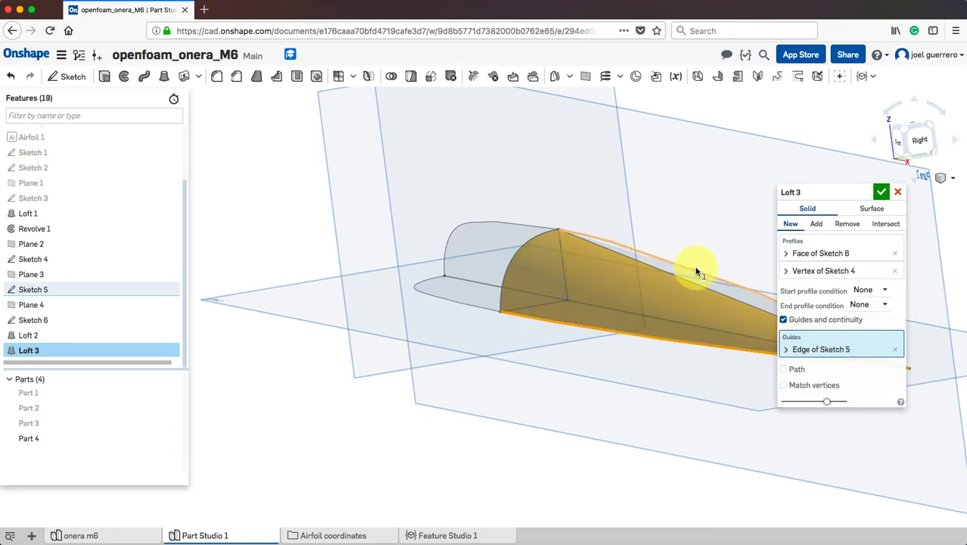
left_click(696, 271)
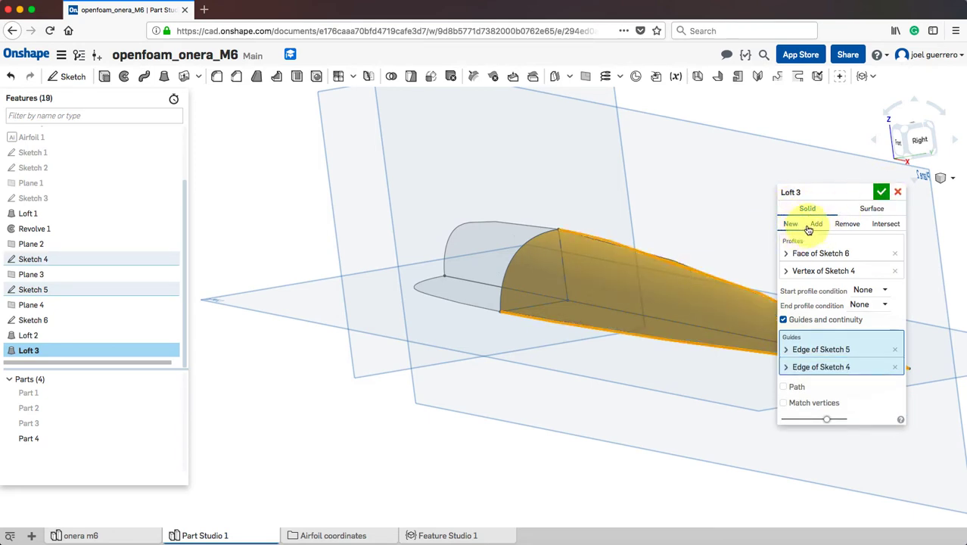
left_click(880, 193)
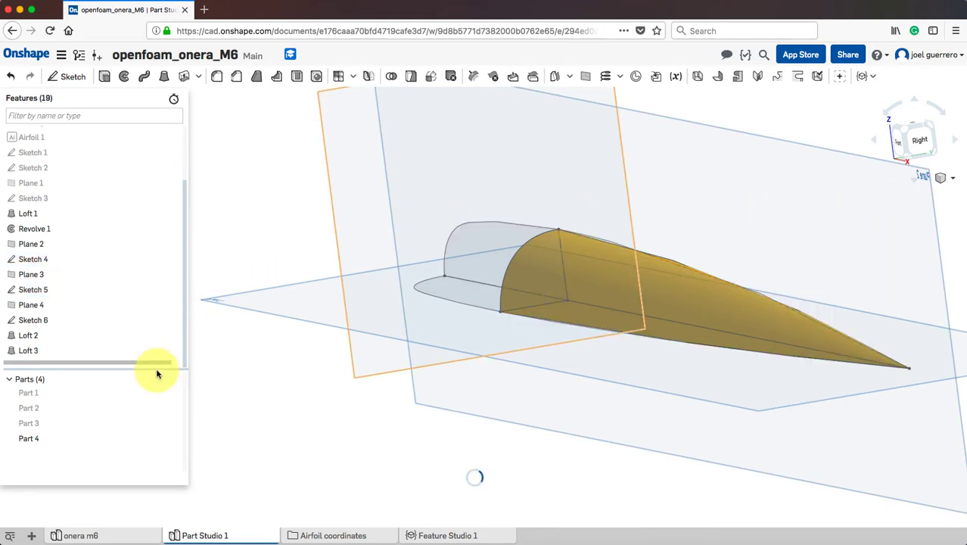
Show Part 3 and the wing body Part 1 and examine how the two tip lofts fit the wing
left_click(172, 425)
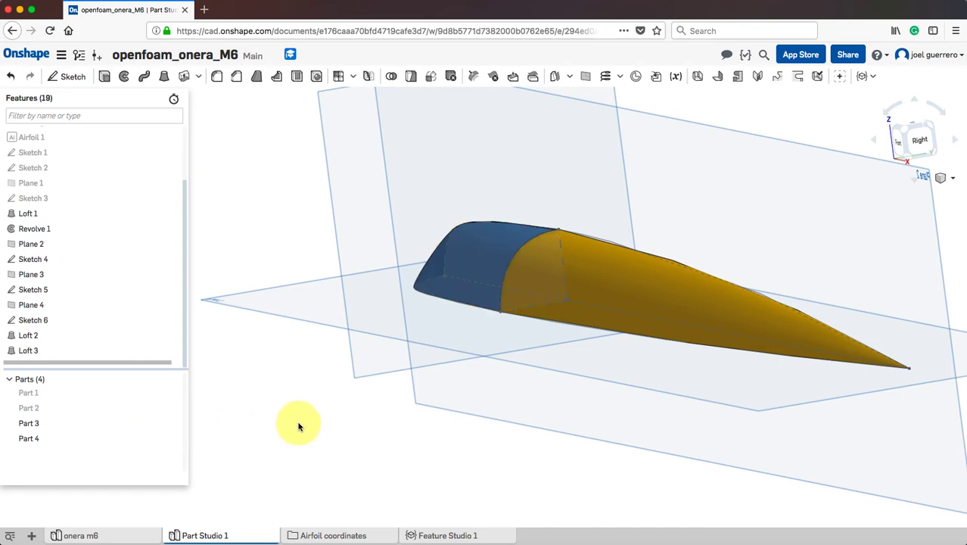
mouse_move(300, 423)
right_mouse_down()
mouse_move(342, 421)
mouse_move(305, 438)
right_mouse_up()
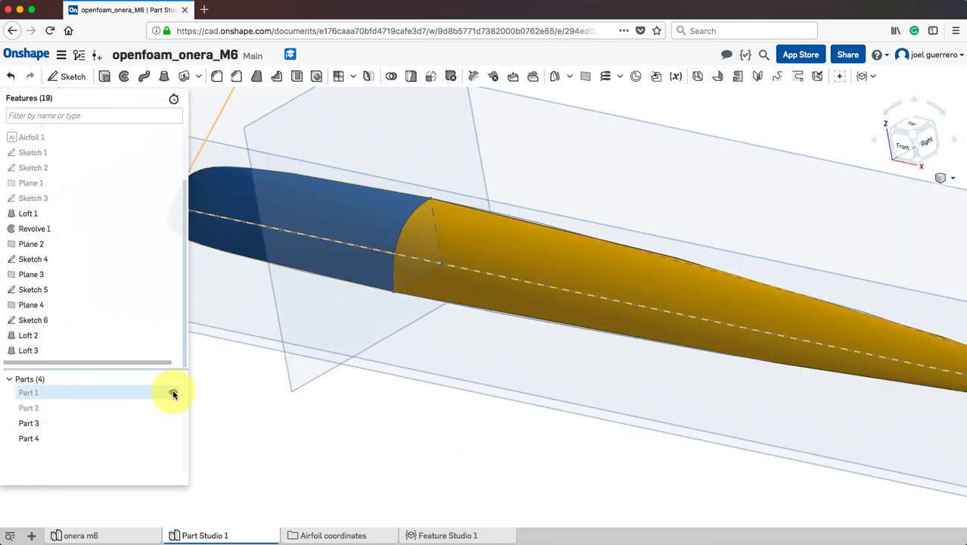
left_click(174, 393)
scroll(369, 439, "up", 3)
scroll(372, 442, "down", 5)
scroll(371, 441, "down", 5)
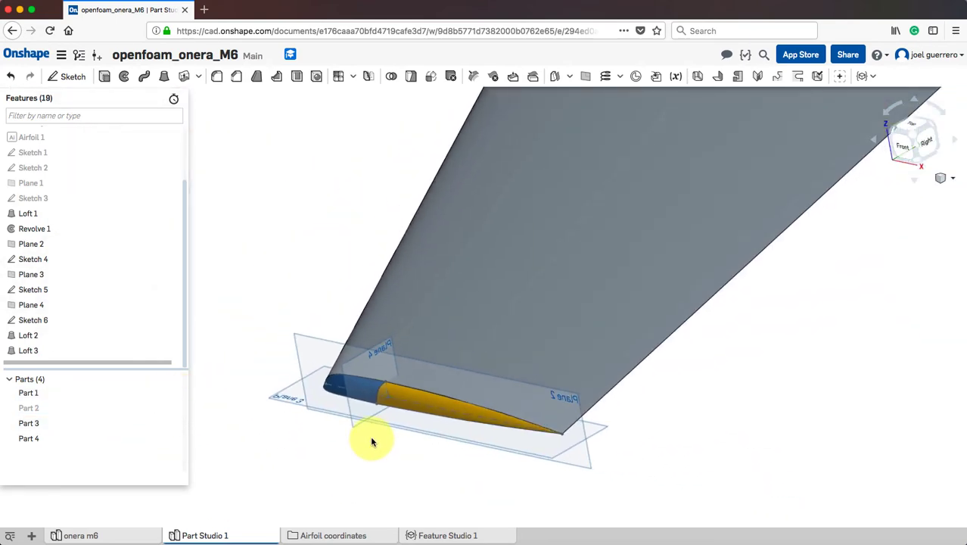
scroll(372, 441, "up", 5)
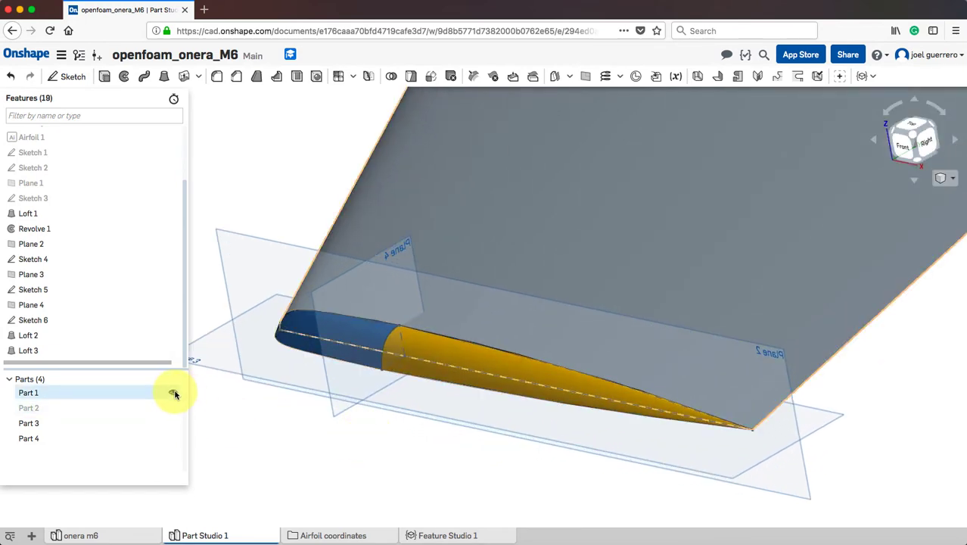
Hide Part 1 and Part 4, show the revolved tip Part 2, and compare its shape with the front loft near the cross-section
left_click(172, 393)
left_click(172, 407)
scroll(277, 403, "up", 5)
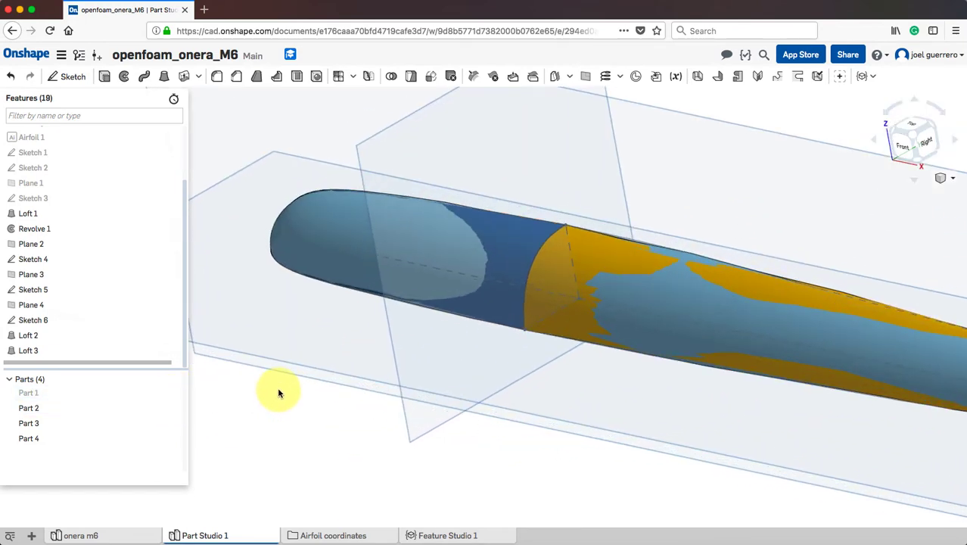
right_click_drag(276, 345, 266, 369)
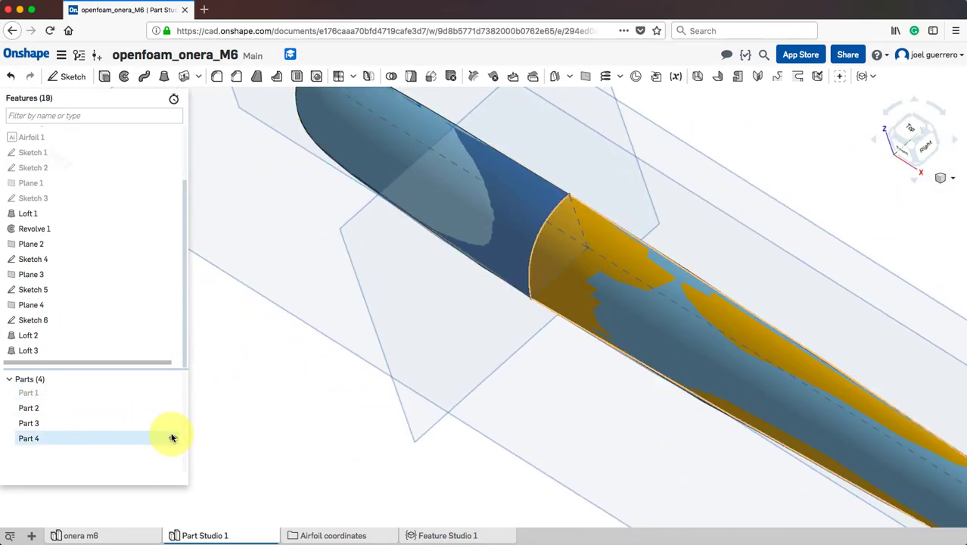
right_click_drag(237, 415, 198, 392)
scroll(391, 367, "up", 4)
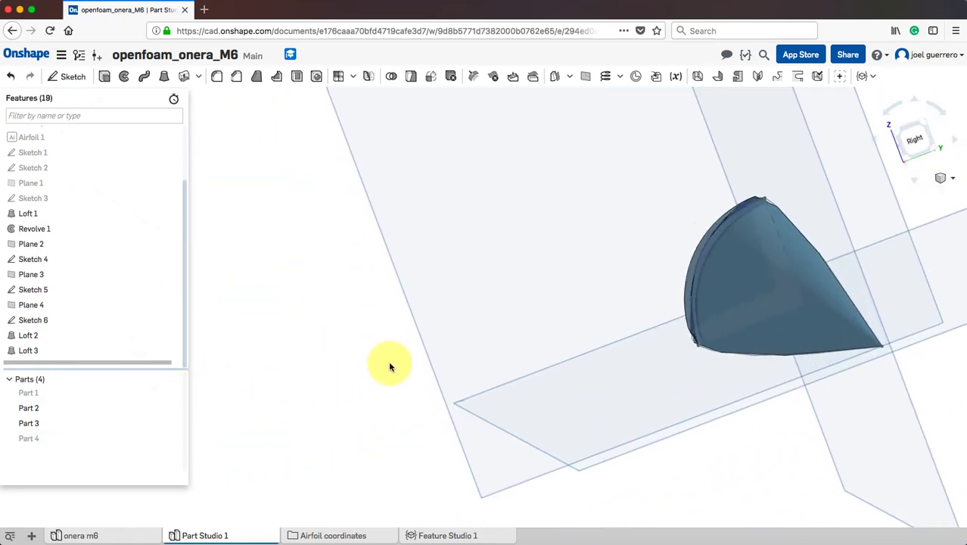
middle_click_drag(403, 370, 278, 408)
scroll(623, 276, "up", 6)
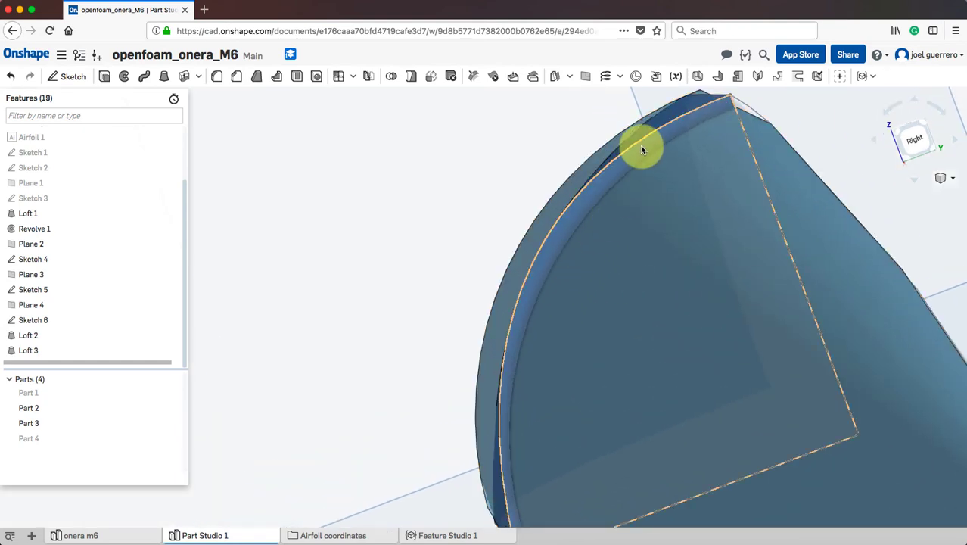
Toggle the visibility of Part 3 and Part 1 and examine how the revolved tip and front loft differ at the leading edge
left_click(172, 423)
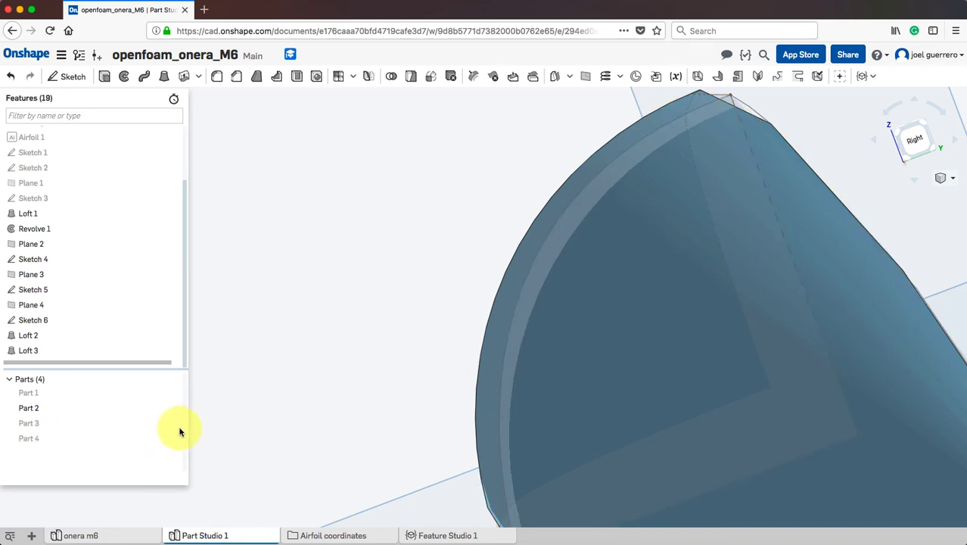
left_click(173, 424)
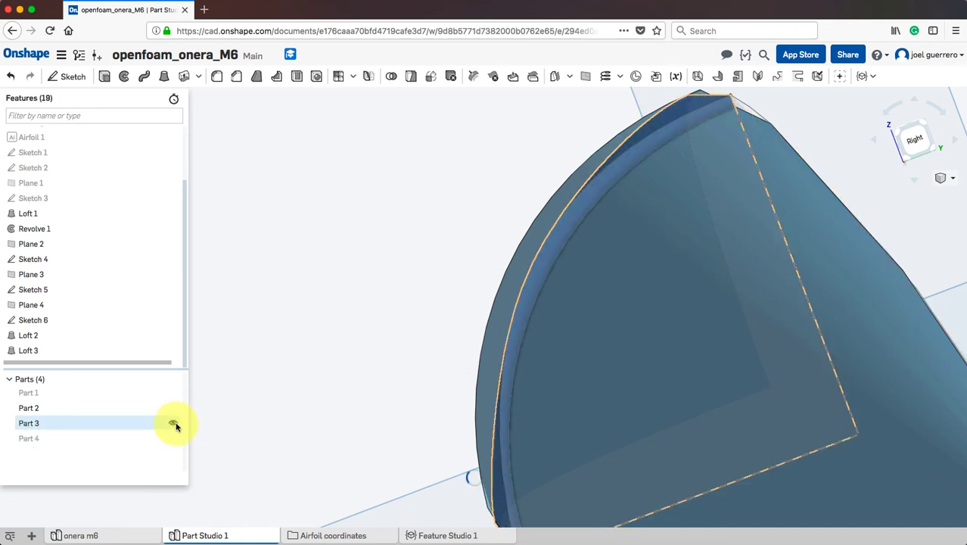
middle_click_drag(325, 399, 311, 340)
right_click_drag(311, 340, 324, 340)
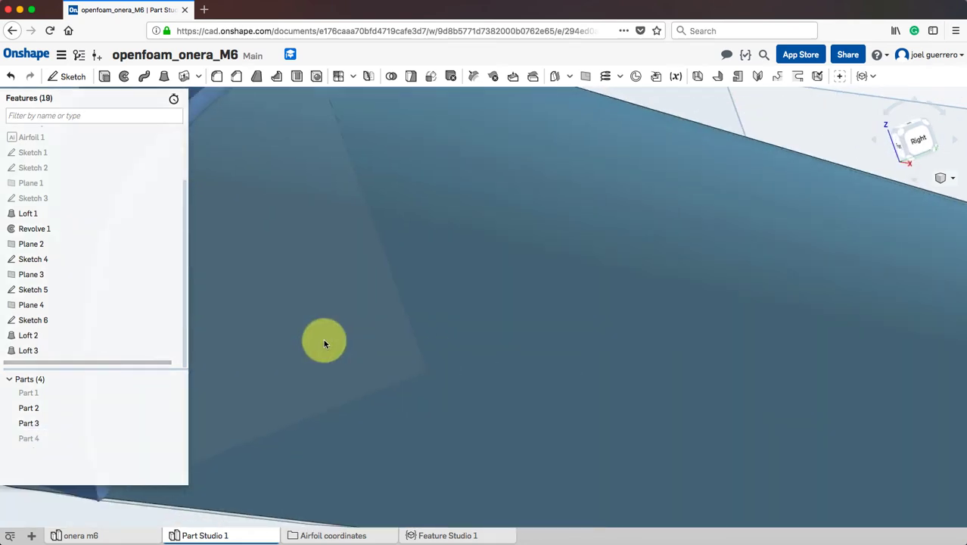
middle_click_drag(323, 340, 451, 343)
scroll(421, 355, "down", 5)
right_click_drag(421, 355, 367, 392)
middle_click_drag(271, 115, 370, 277)
scroll(378, 227, "down", 4)
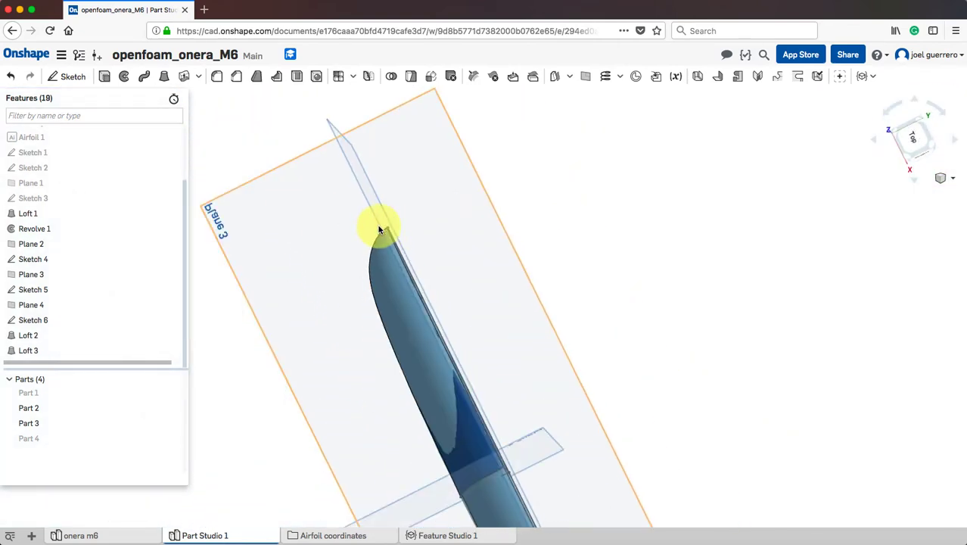
scroll(377, 224, "up", 6)
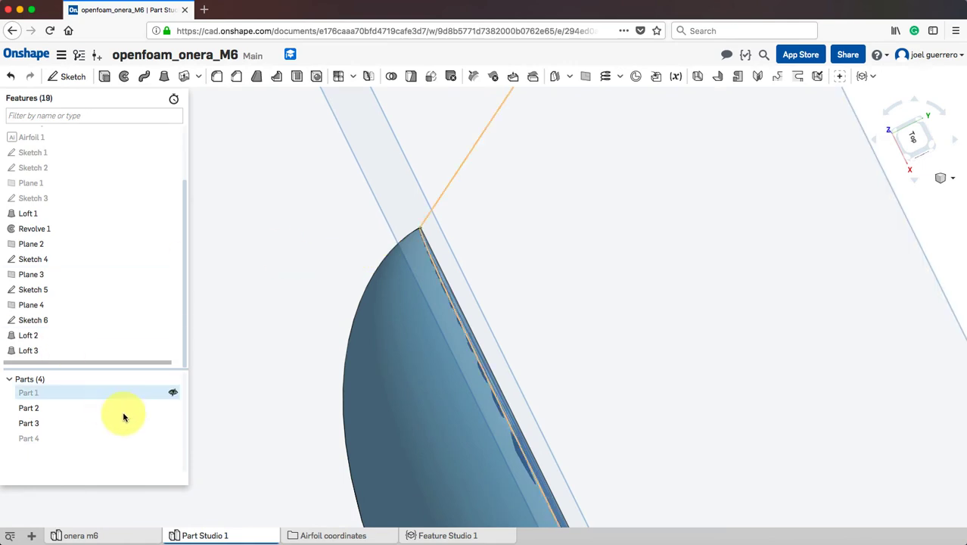
left_click(173, 392)
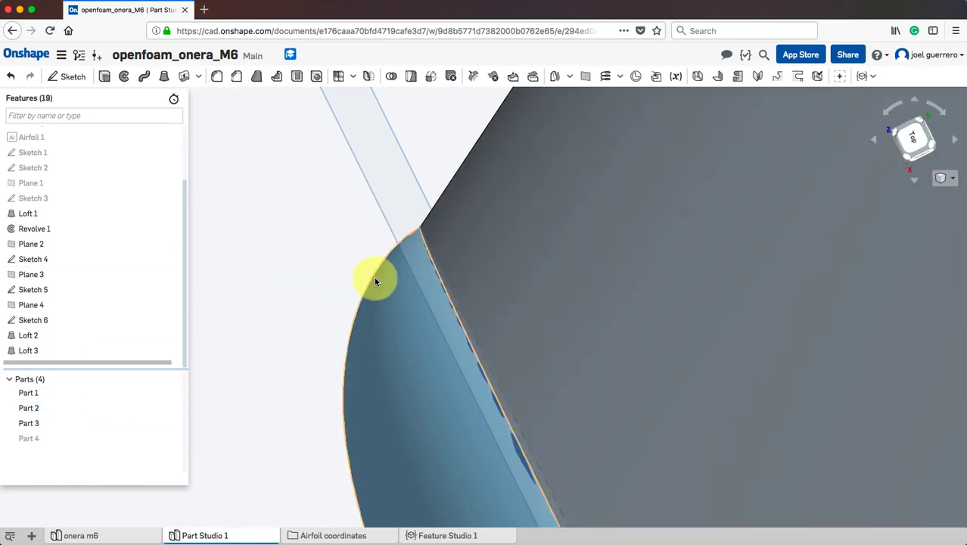
left_click(172, 392)
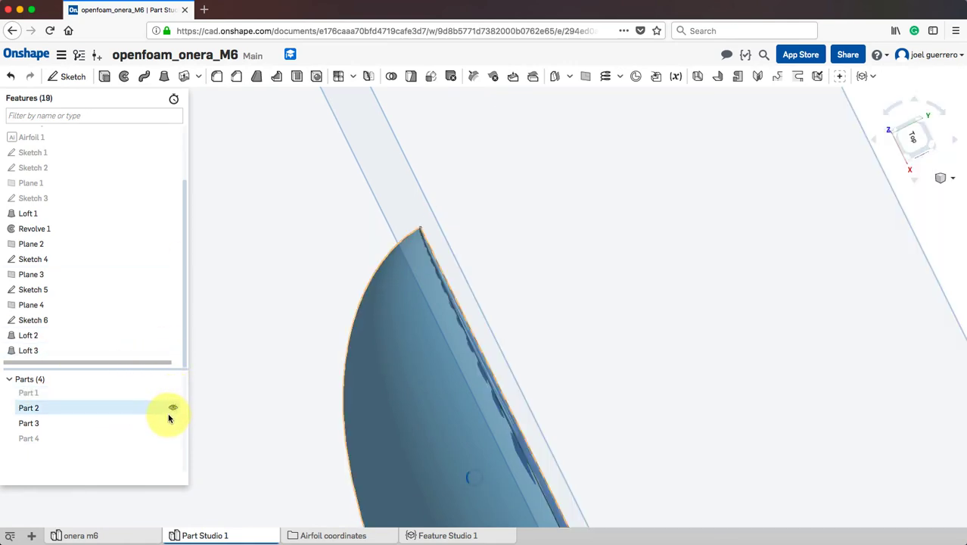
Hide Part 3 and Part 2 so only the tip sketches and planes are displayed
left_click_drag(173, 423, 172, 435)
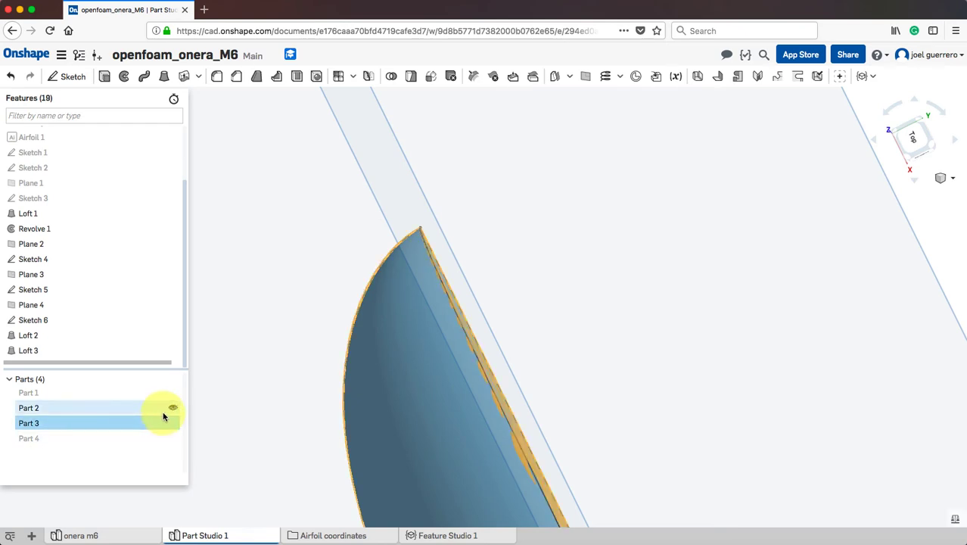
left_click(173, 424)
left_click(173, 408)
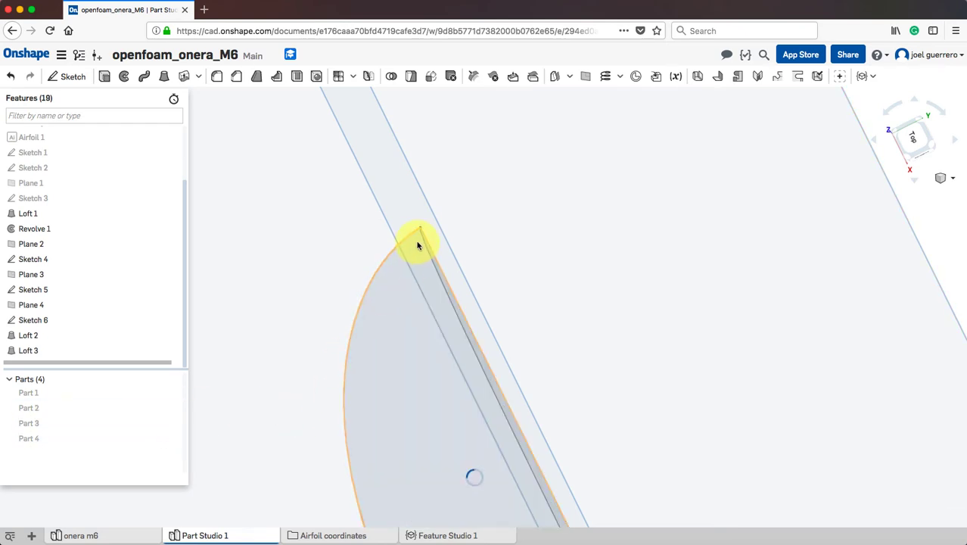
scroll(320, 336, "down", 5)
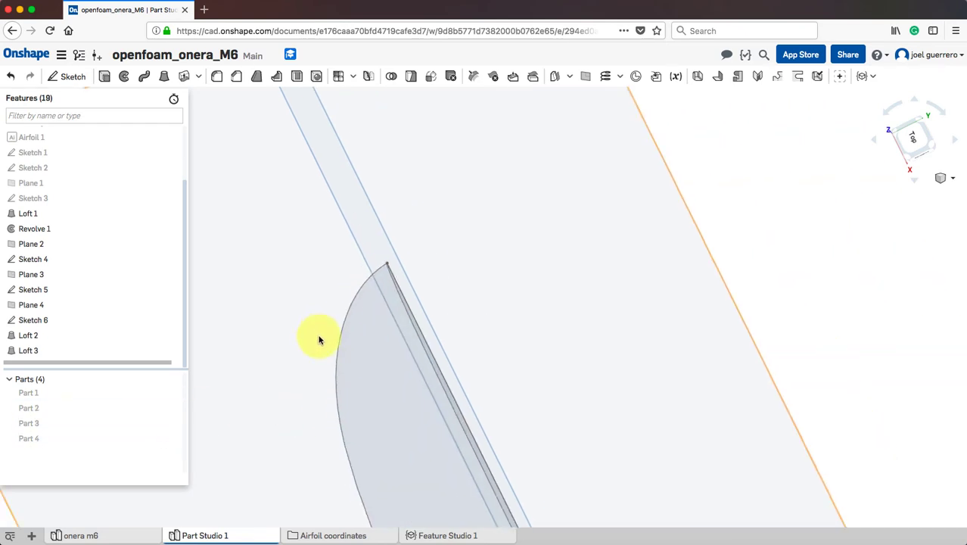
middle_click_drag(304, 350, 399, 104)
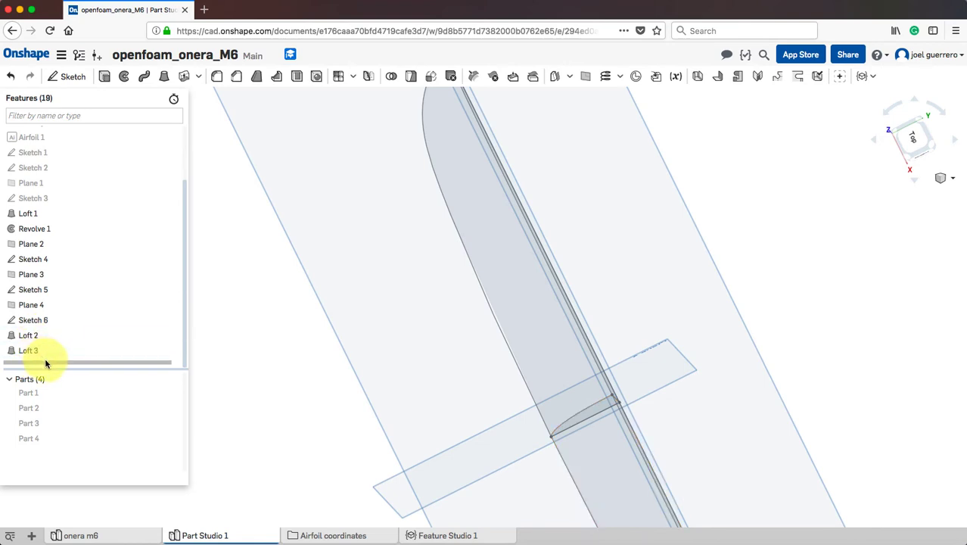
Edit Sketch 5 and add a spline between the outer end of the cross line and the leading-edge endpoint
left_click(46, 290)
right_click_drag(207, 312, 207, 269)
double_click(45, 287)
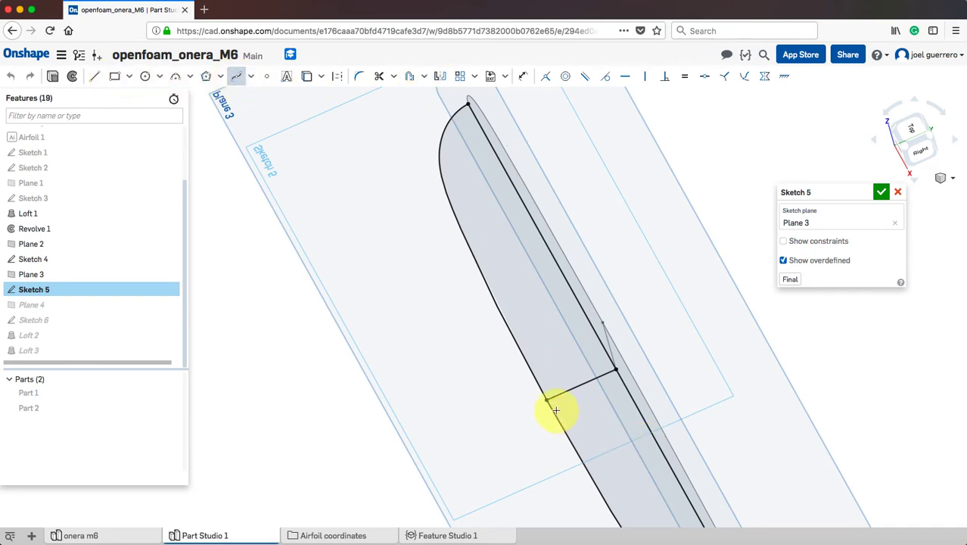
double_click(467, 103)
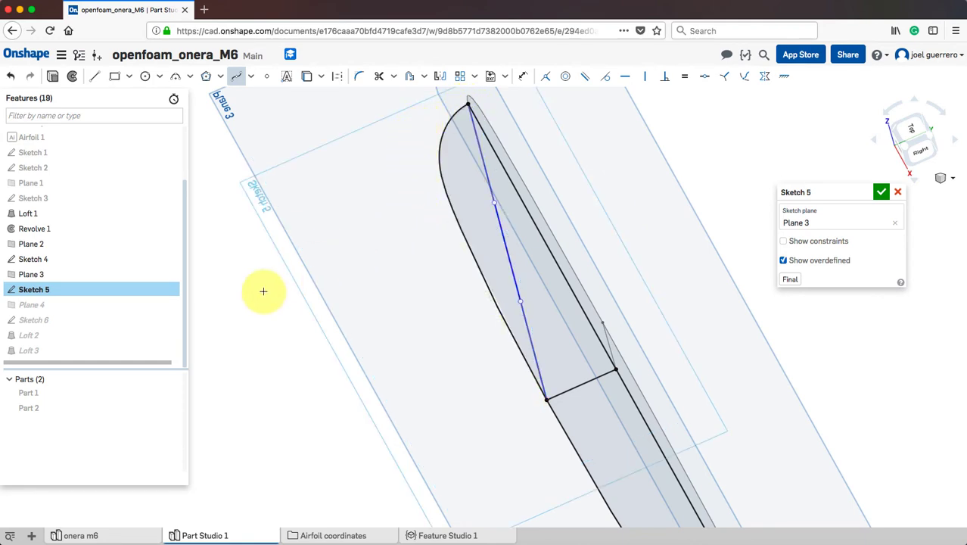
mouse_move(264, 291)
middle_mouse_down()
mouse_move(309, 346)
mouse_move(304, 429)
mouse_move(308, 233)
middle_mouse_up()
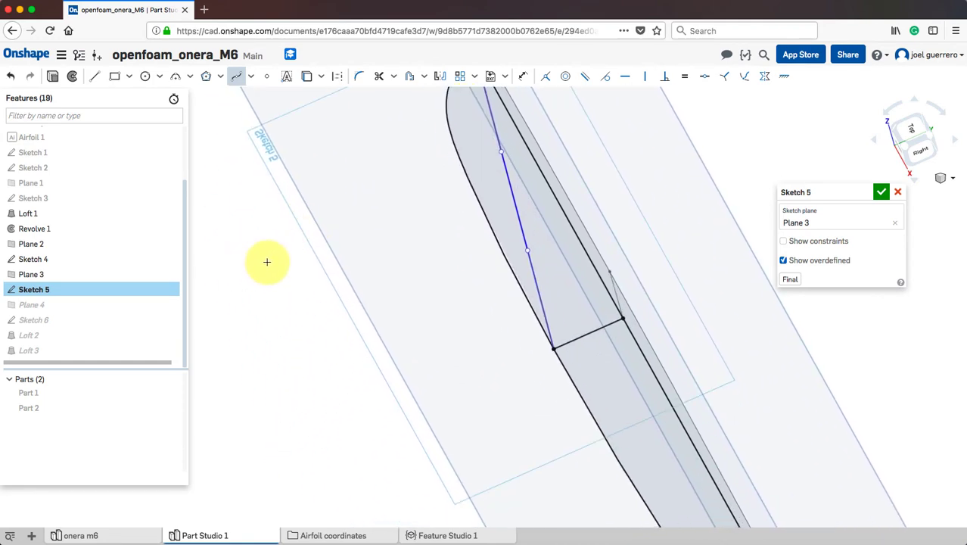
middle_click_drag(266, 262, 309, 328)
scroll(462, 261, "up", 3)
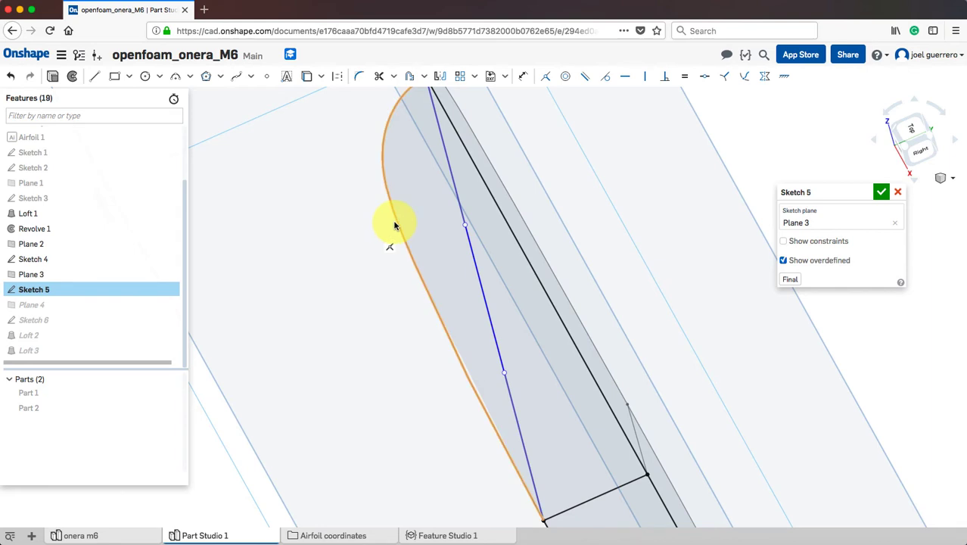
Convert the original curved front outline of Sketch 5 to construction geometry
left_click(337, 77)
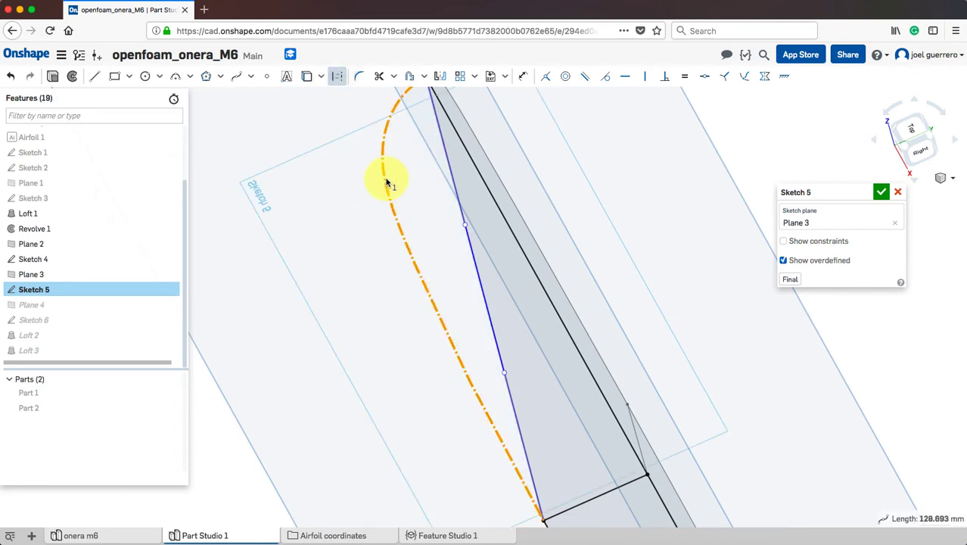
left_click(265, 142)
scroll(266, 141, "down", 5)
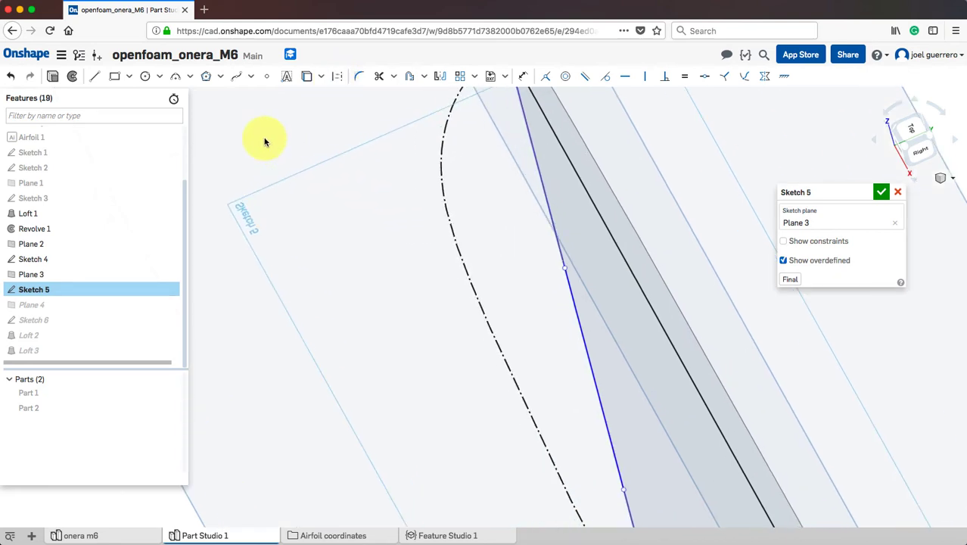
Show Part 1 and pull the spline's control point nearest the leading-edge endpoint outward toward the construction outline
middle_click_drag(281, 209, 278, 237)
right_click_drag(277, 237, 273, 230)
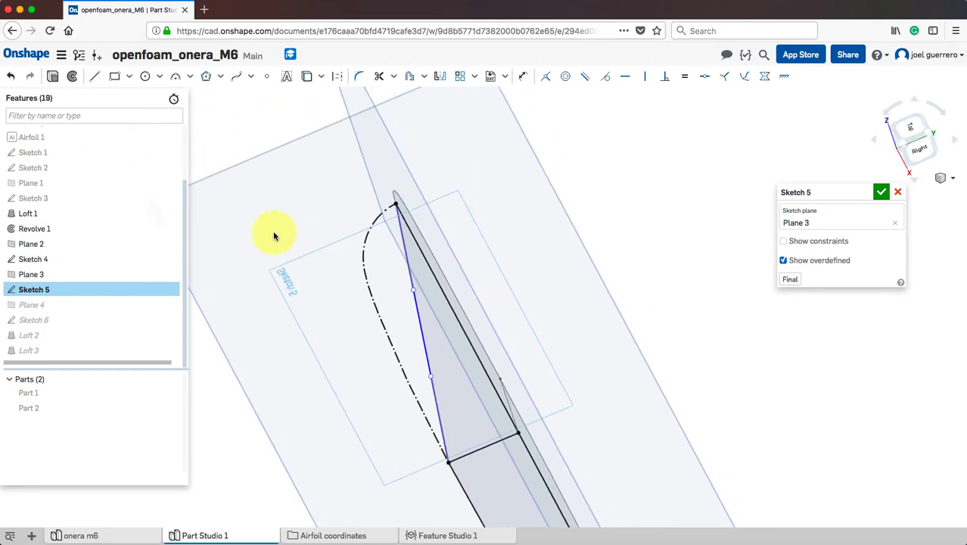
scroll(315, 281, "up", 3)
middle_click_drag(314, 280, 290, 259)
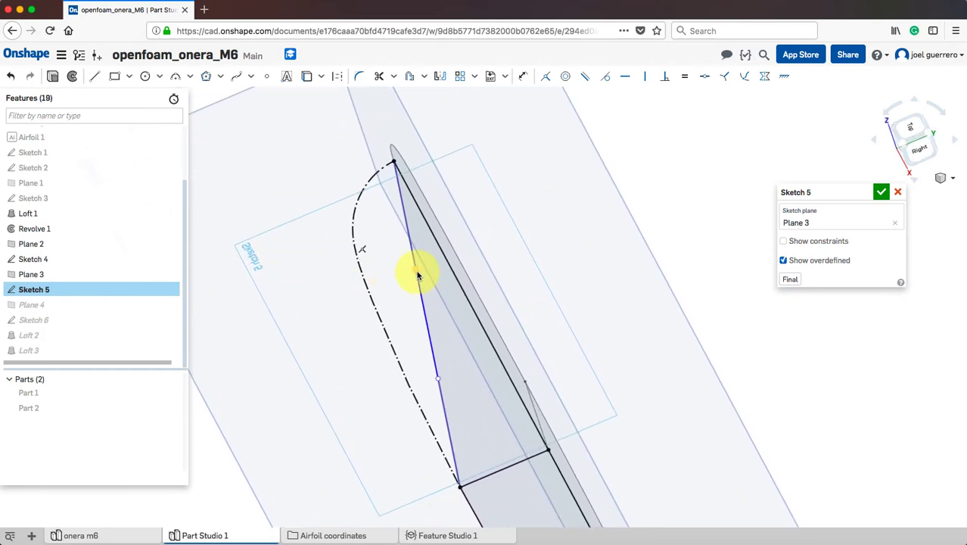
left_click(173, 394)
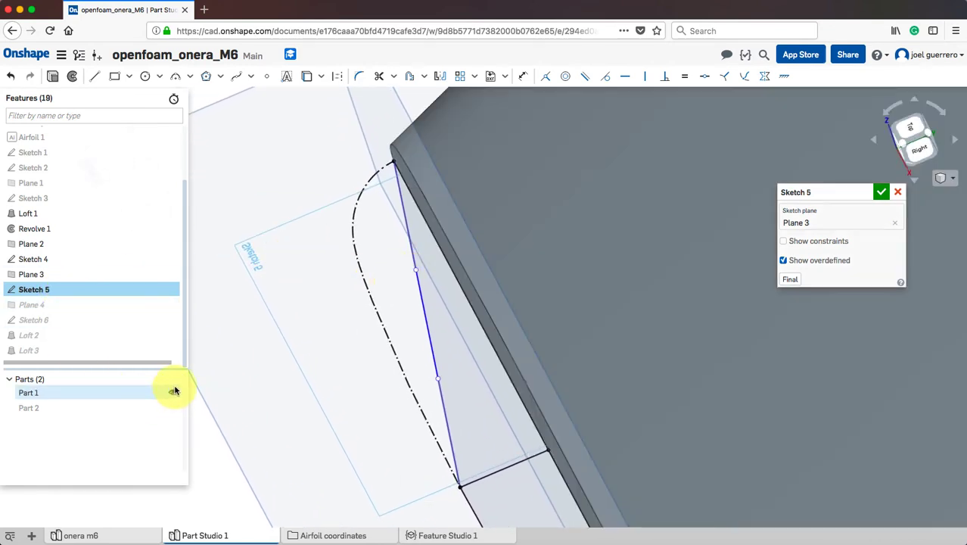
middle_click_drag(270, 166, 387, 394)
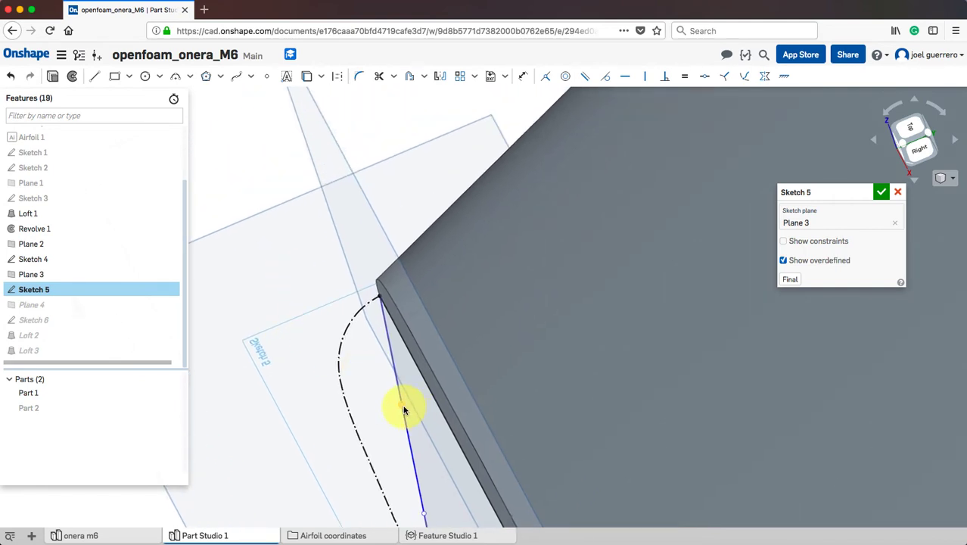
mouse_move(388, 403)
left_mouse_down()
mouse_move(361, 388)
mouse_move(347, 343)
left_mouse_up()
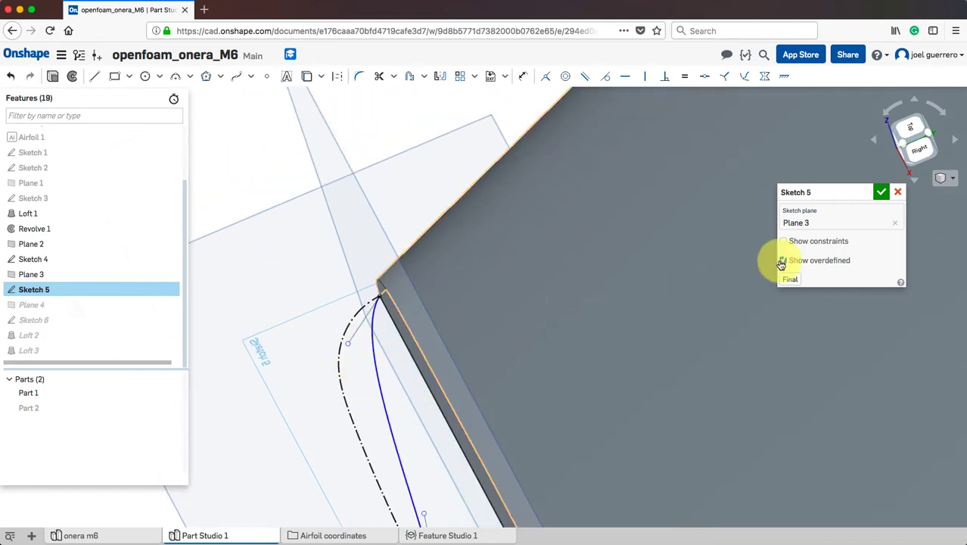
Readjust the spline's front control point from the top view so the curve's start roughly follows the wing's leading-edge direction
left_click(918, 132)
scroll(588, 268, "up", 5)
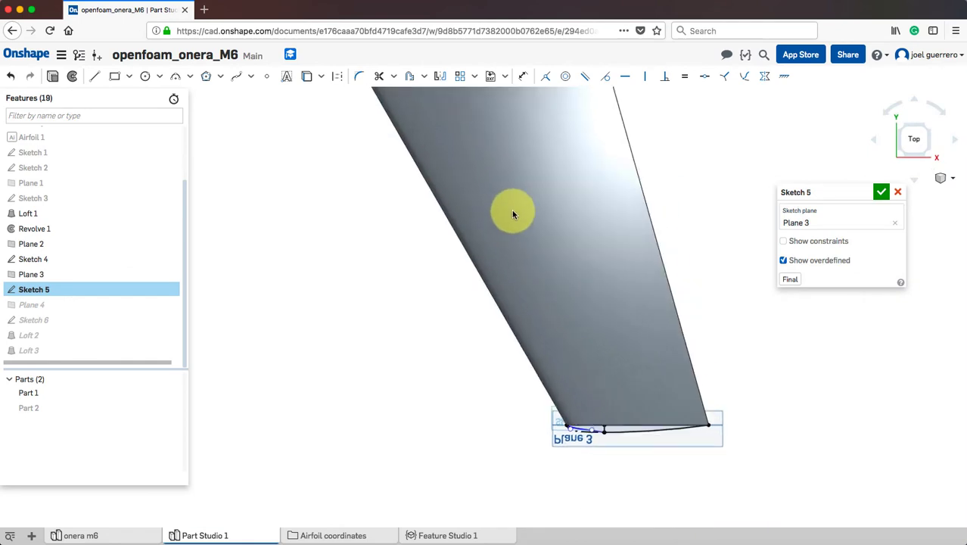
middle_click_drag(488, 286, 476, 190)
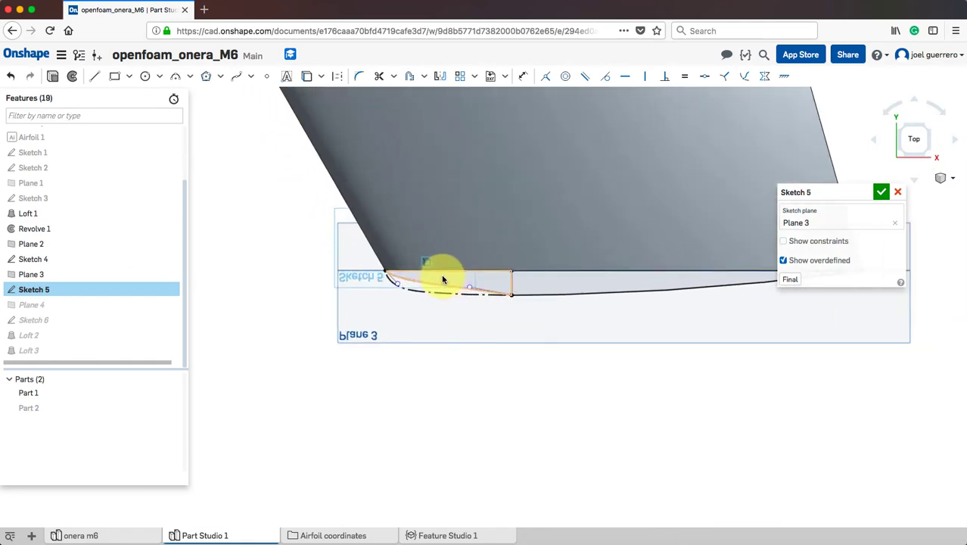
scroll(411, 292, "up", 6)
scroll(381, 305, "up", 4)
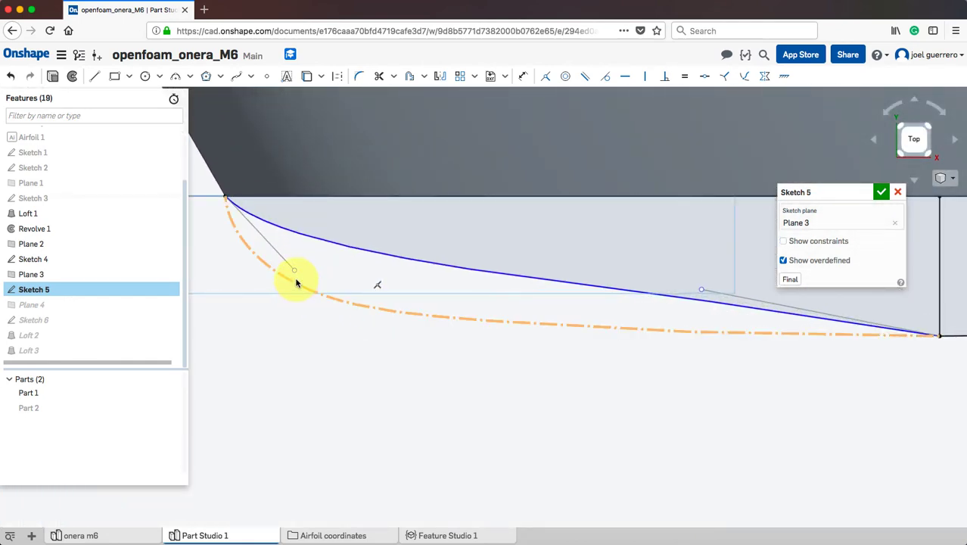
left_click_drag(296, 275, 276, 289)
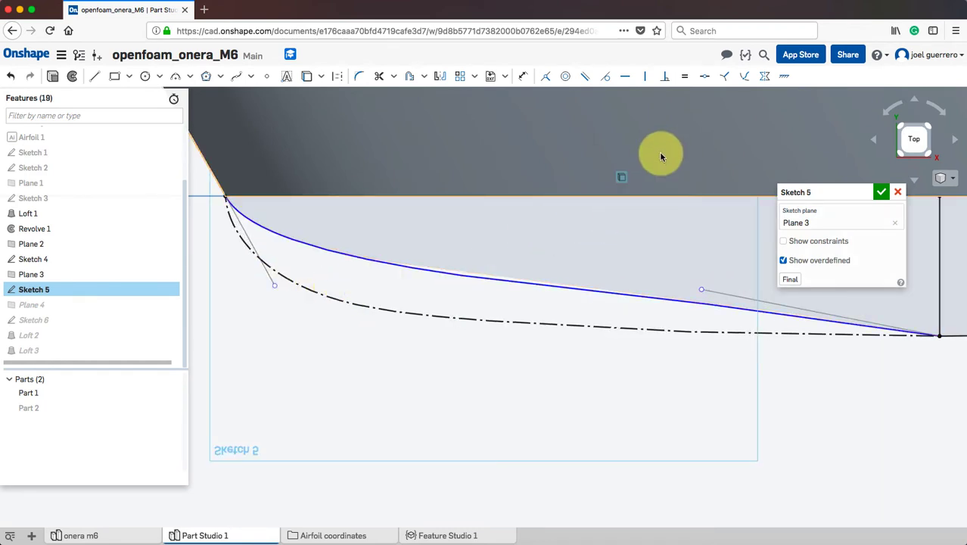
Show the constraints of Sketch 5 and make the spline tangent to the wing's leading edge
left_click(783, 241)
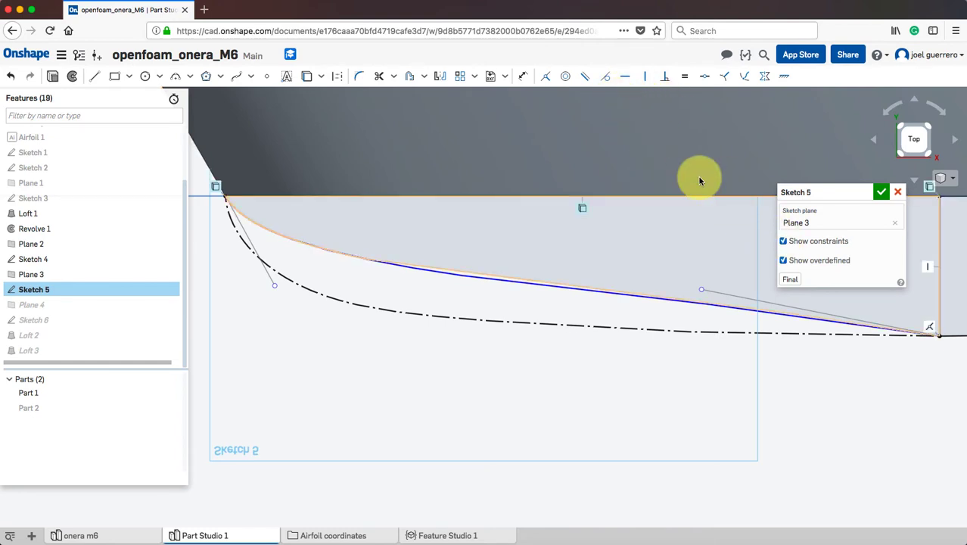
left_click(606, 77)
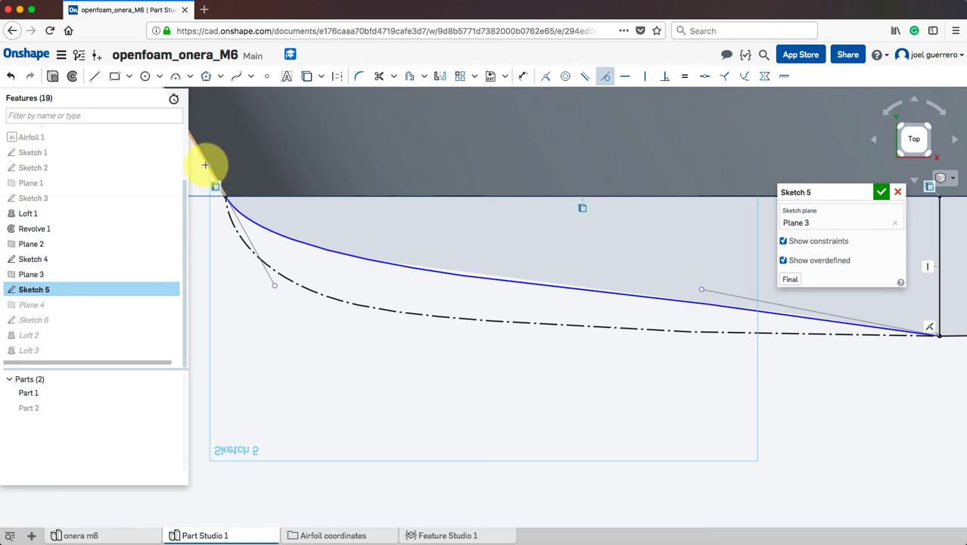
left_click(241, 217)
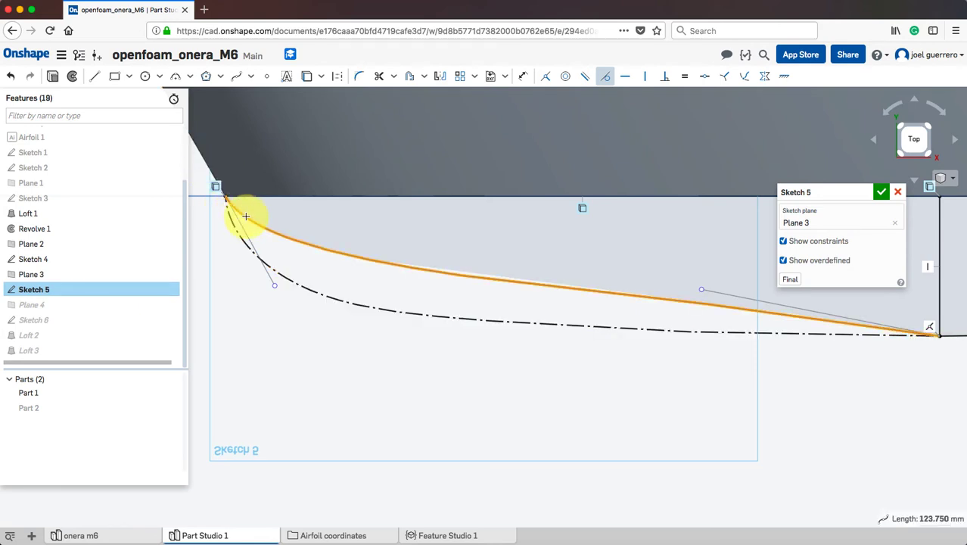
left_click(205, 166)
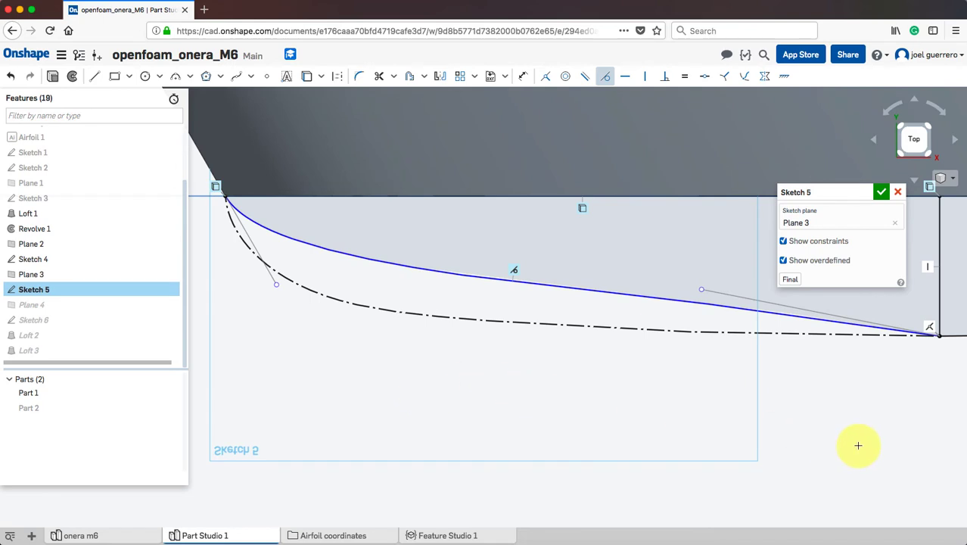
Stretch the spline's rear control point toward the leading edge and make the spline tangent to the adjoining rear tip outline
middle_click_drag(859, 445, 697, 435)
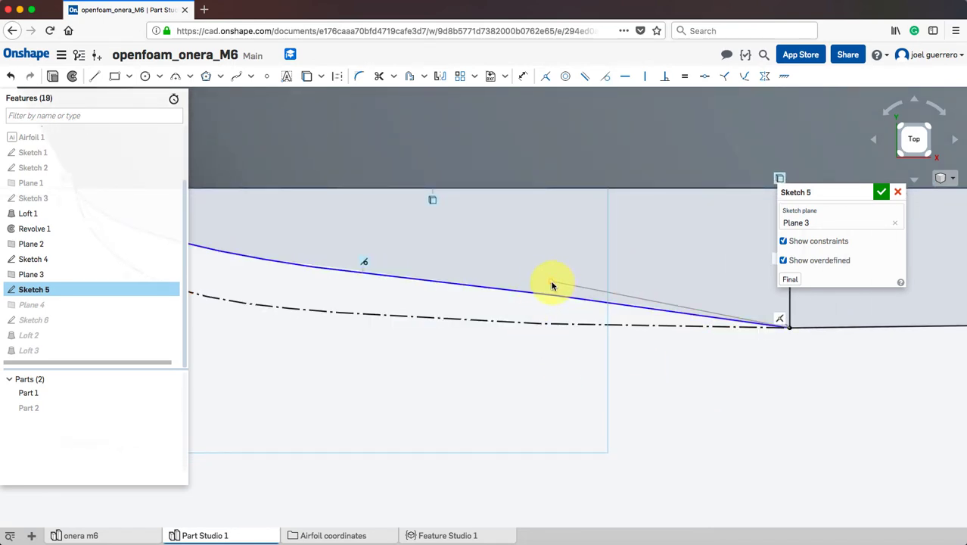
mouse_move(542, 293)
left_mouse_down()
mouse_move(462, 320)
mouse_move(466, 311)
mouse_move(496, 334)
mouse_move(428, 314)
mouse_move(306, 305)
mouse_move(324, 308)
left_mouse_up()
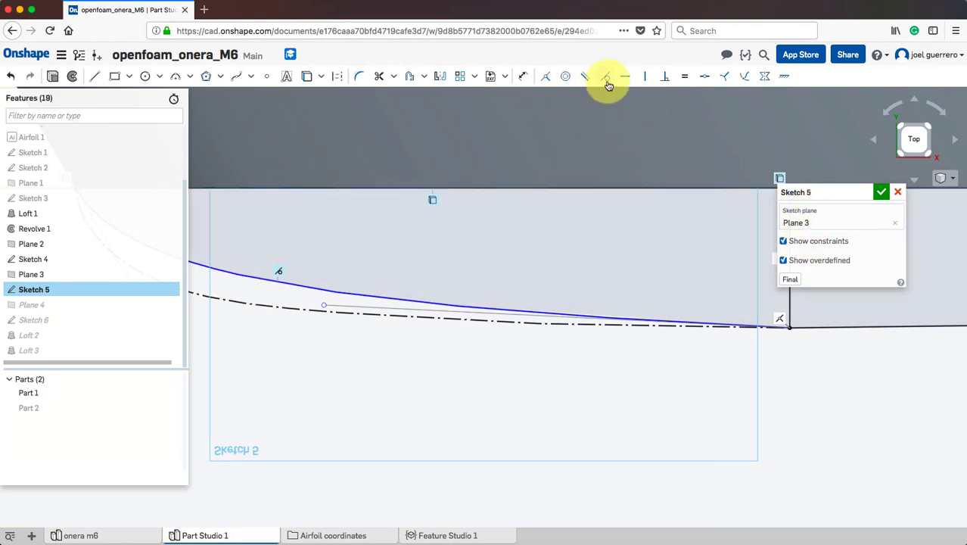
left_click(673, 317)
left_click(839, 329)
key("t")
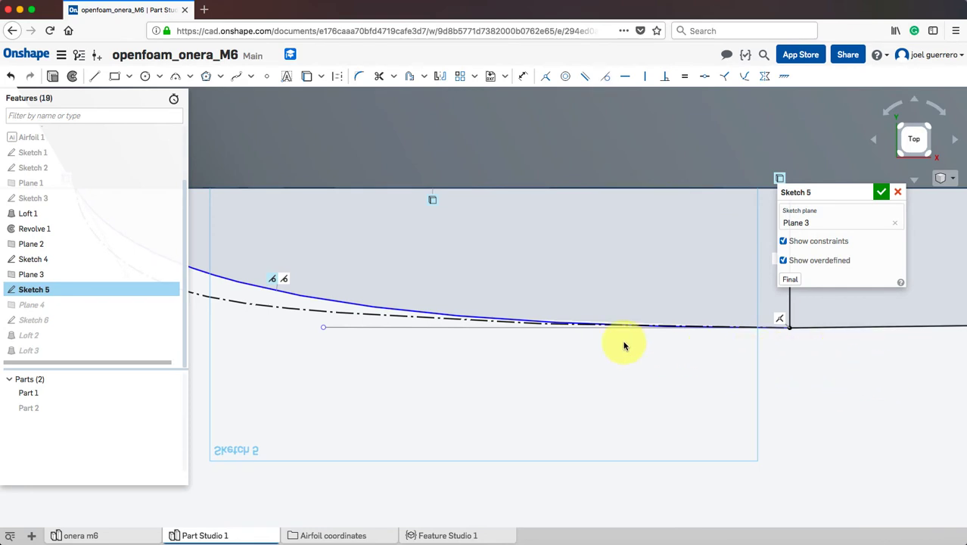
Check the spline against the construction outline along its length and accept Sketch 5
scroll(846, 420, "down", 3)
scroll(859, 417, "up", 6)
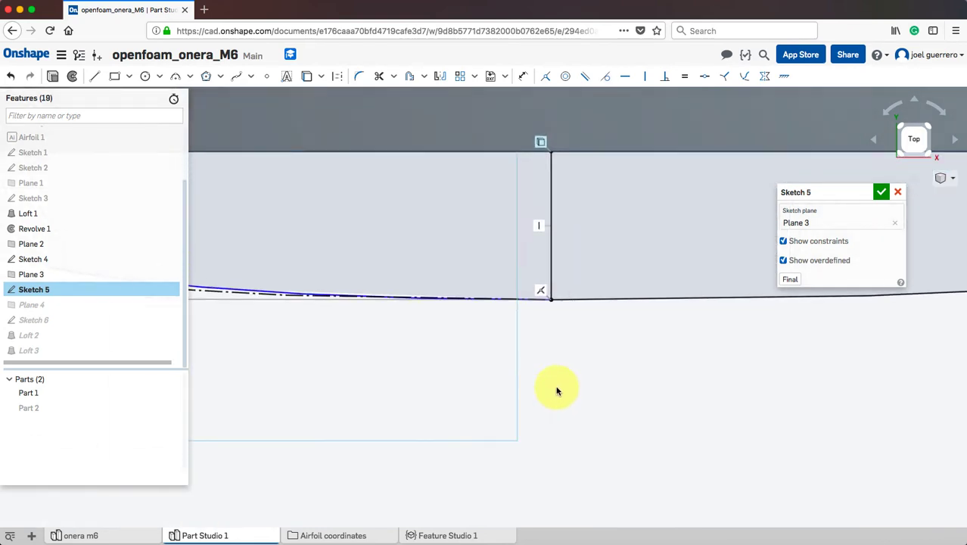
scroll(717, 399, "down", 3)
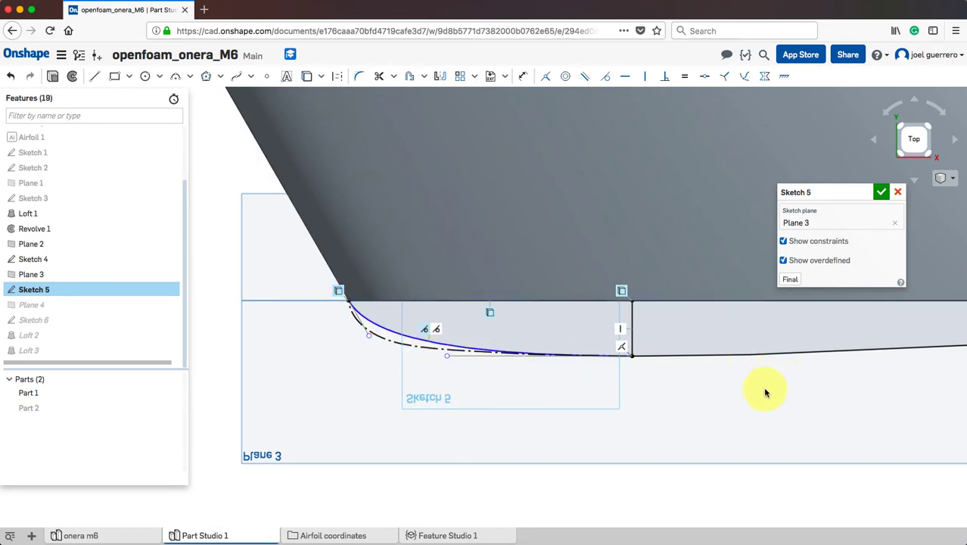
mouse_move(765, 392)
middle_mouse_down()
mouse_move(345, 374)
mouse_move(278, 379)
mouse_move(276, 406)
mouse_move(488, 421)
mouse_move(332, 396)
mouse_move(738, 391)
middle_mouse_up()
scroll(626, 395, "up", 3)
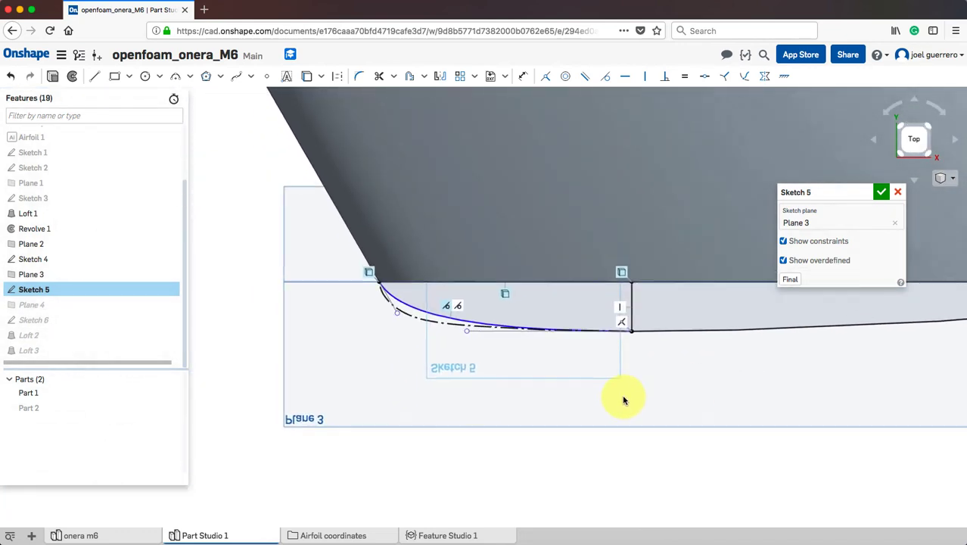
left_click(882, 191)
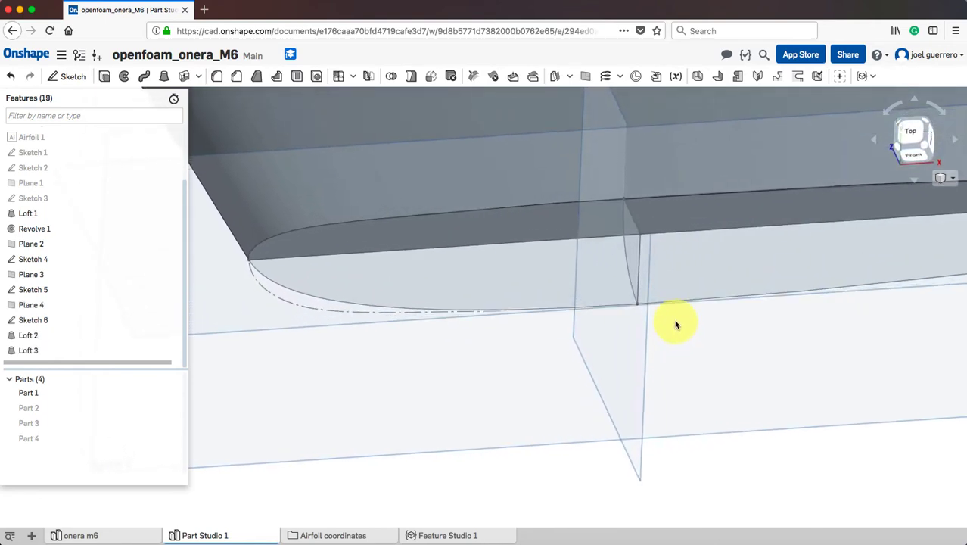
Edit Loft 2 and remove all of its existing profiles and guides
double_click(96, 335)
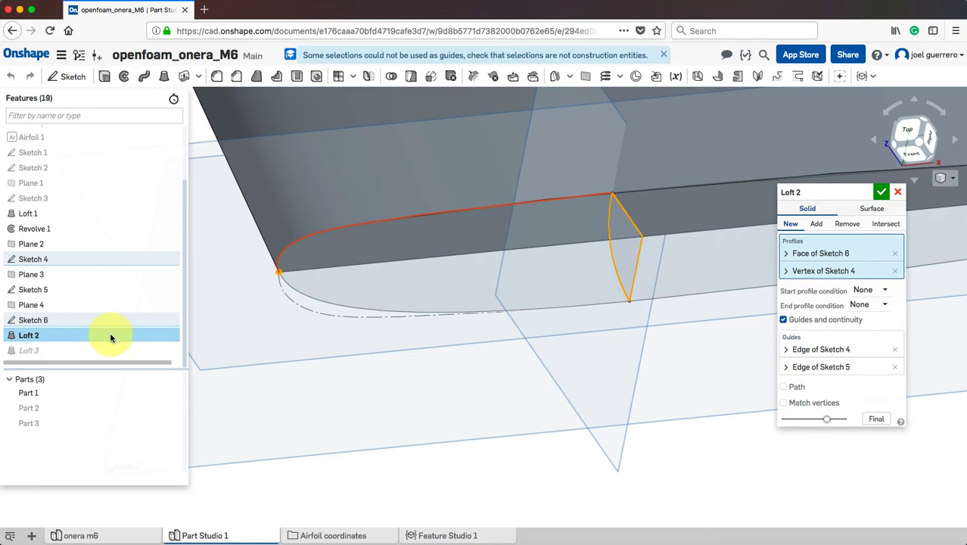
left_click(895, 255)
left_click(895, 255)
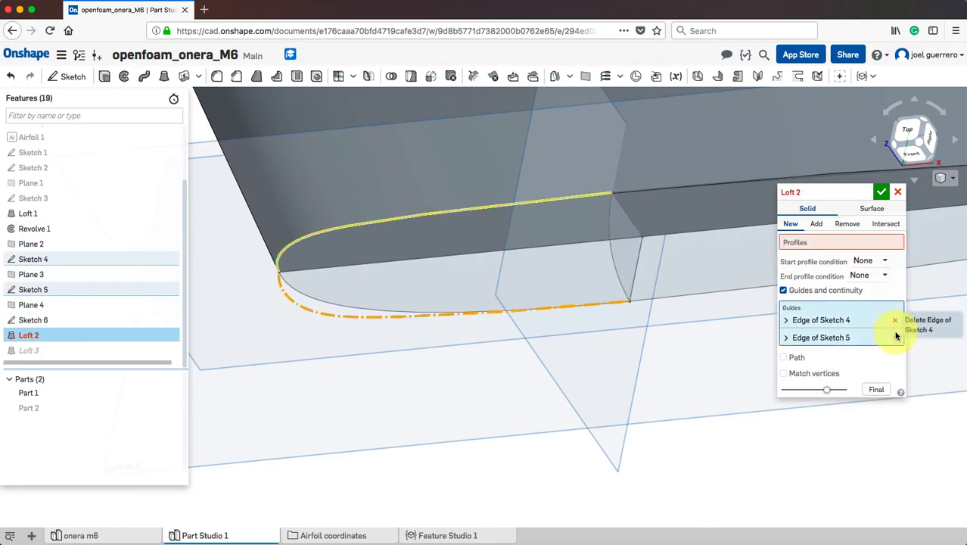
left_click(894, 320)
left_click(895, 320)
Define Loft 2 from the Sketch 6 face to the leading-edge vertex, guided by the Sketch 4 front curve and the Sketch 5 spline
left_click(822, 247)
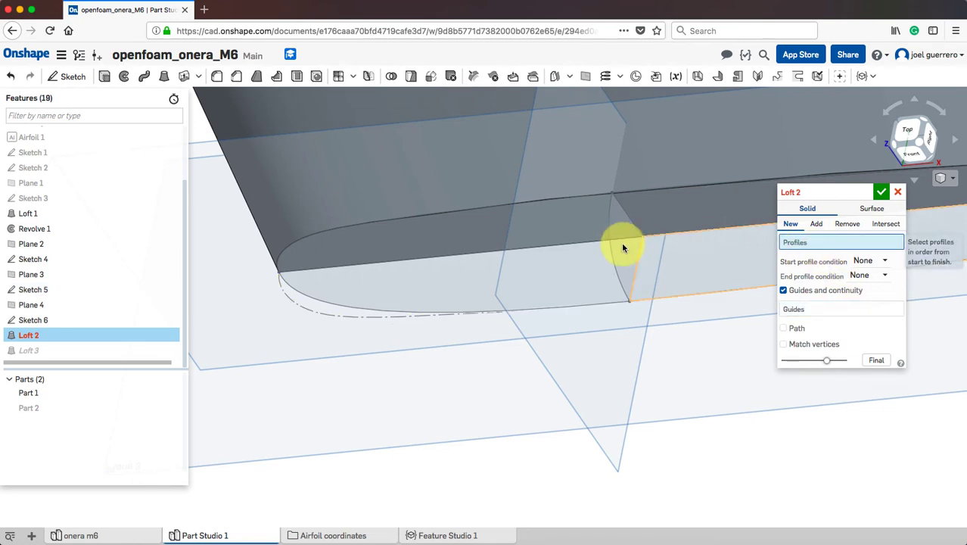
left_click(617, 252)
left_click(279, 274)
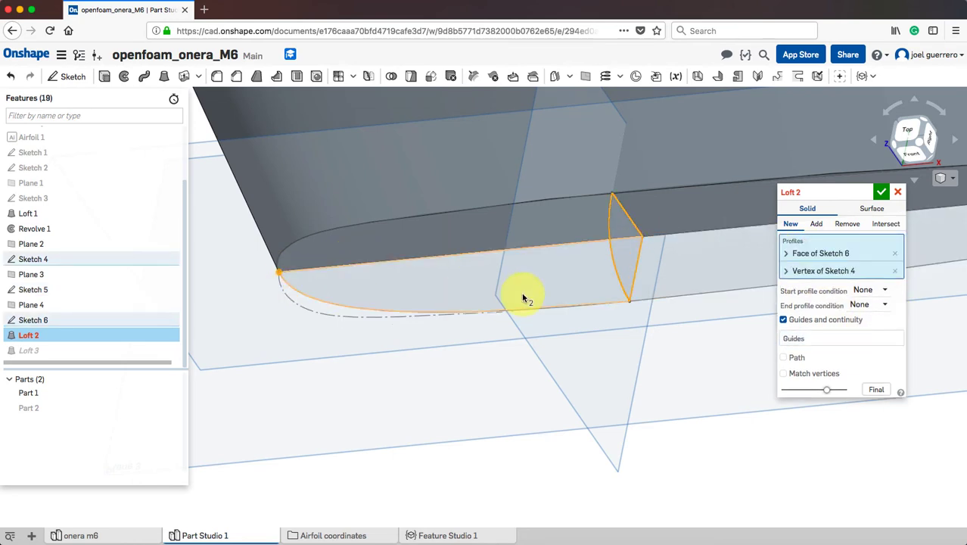
left_click(794, 338)
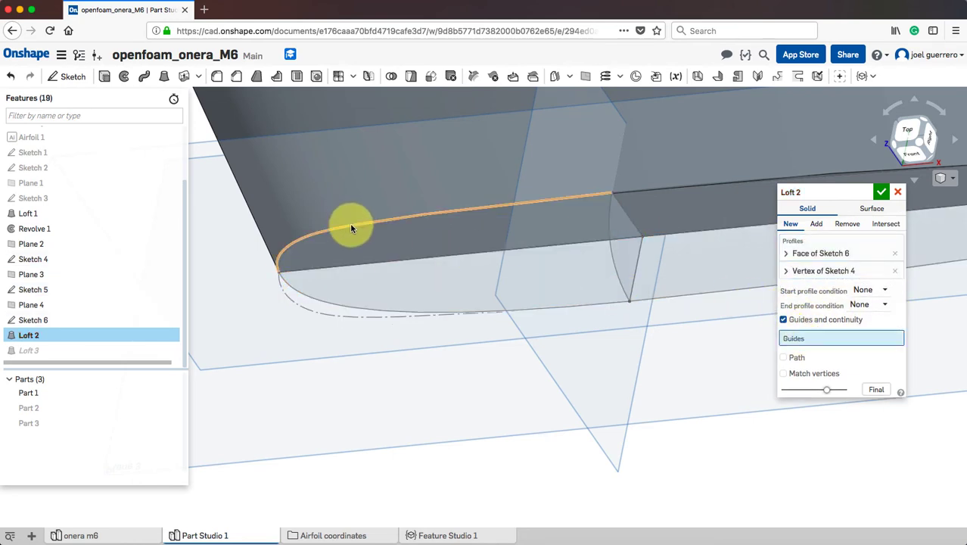
left_click(349, 224)
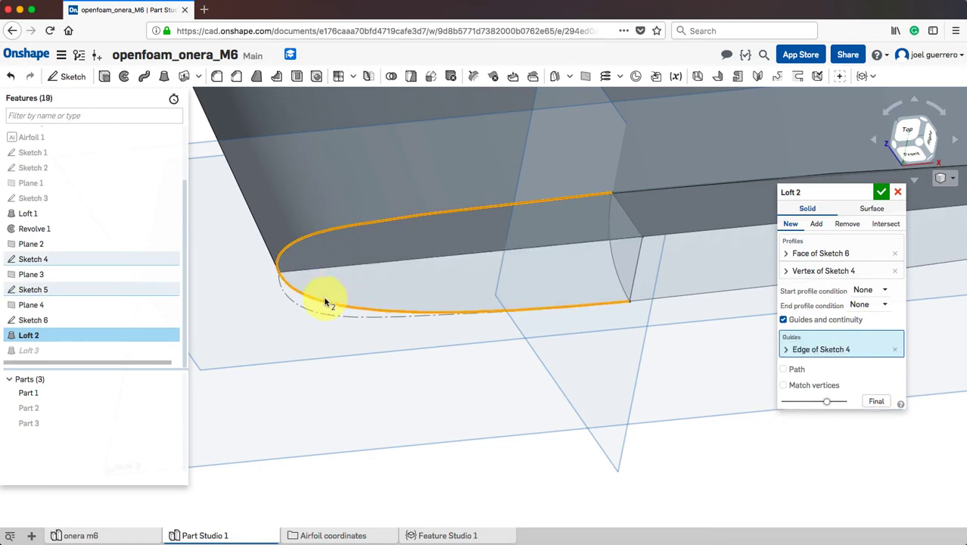
left_click(325, 302)
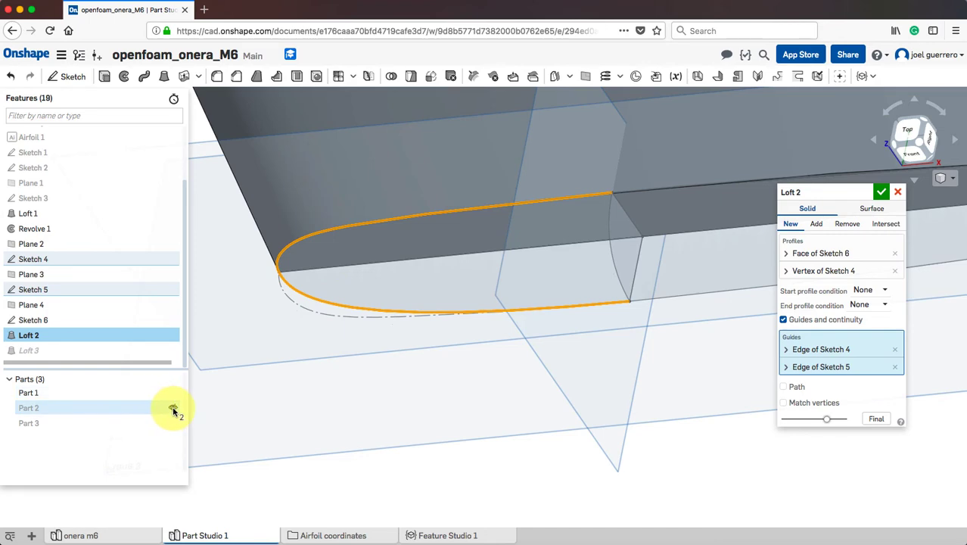
Show Part 3 to inspect the rebuilt front tip, then accept Loft 2
left_click(173, 410)
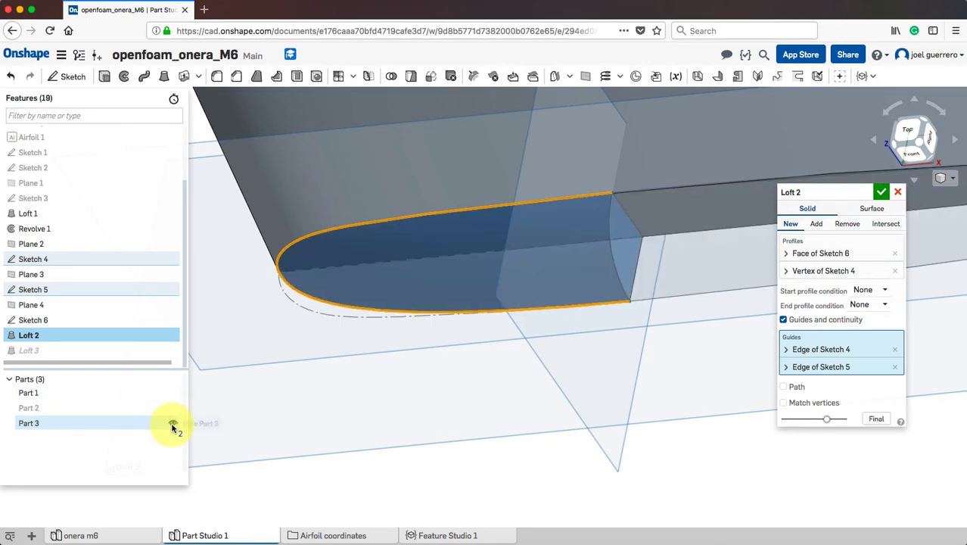
right_click_drag(424, 389, 401, 393)
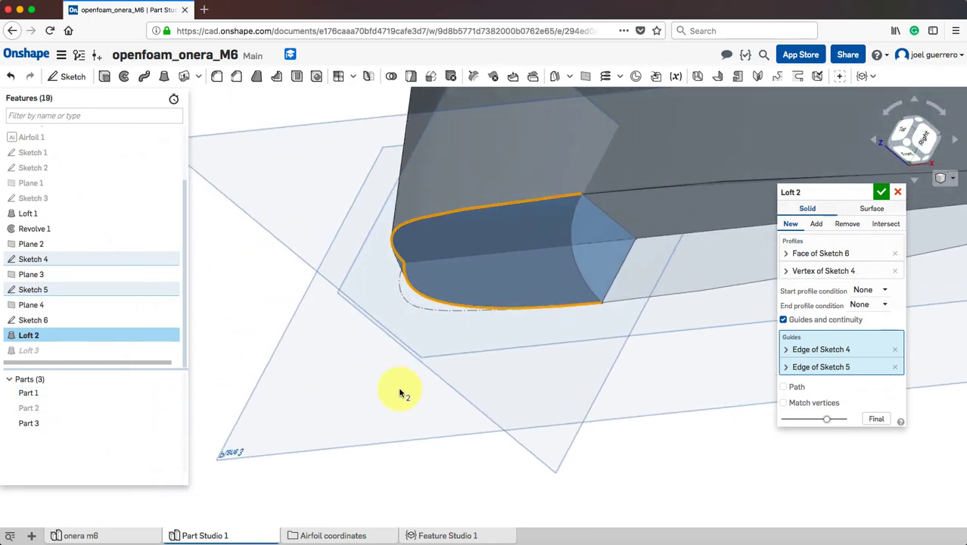
left_click(883, 193)
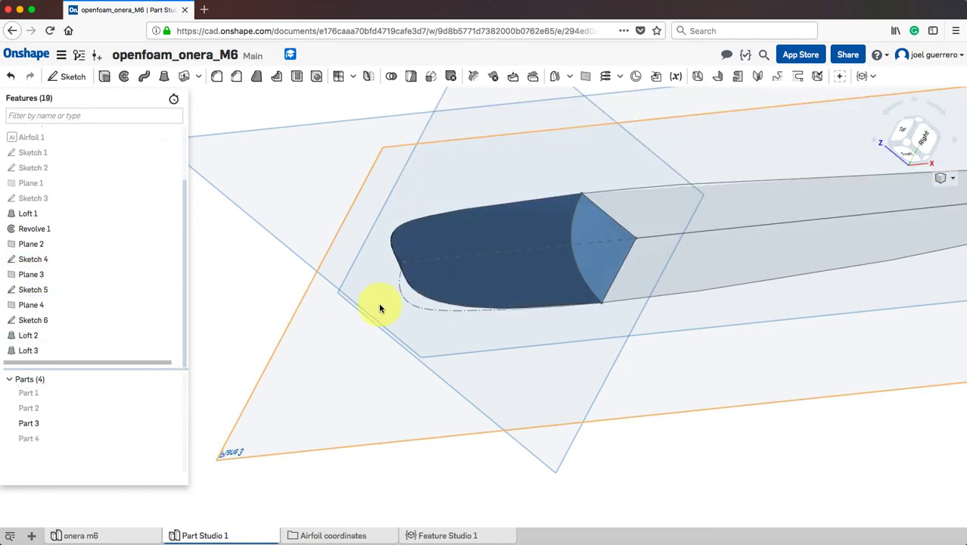
Examine Part 3 from above, toggling Part 1 to compare the tip curve with the wing's leading edge and the construction outline
right_click_drag(382, 304, 382, 345)
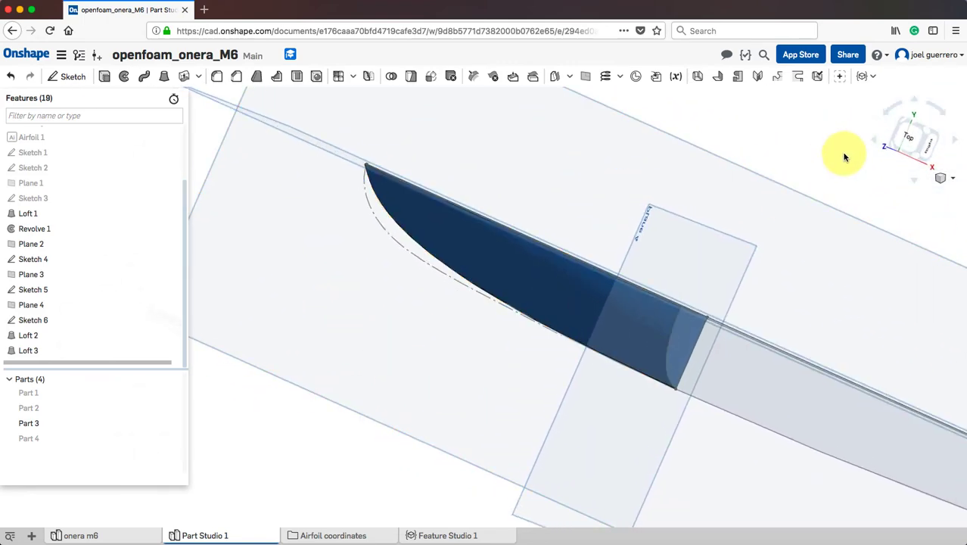
left_click(914, 136)
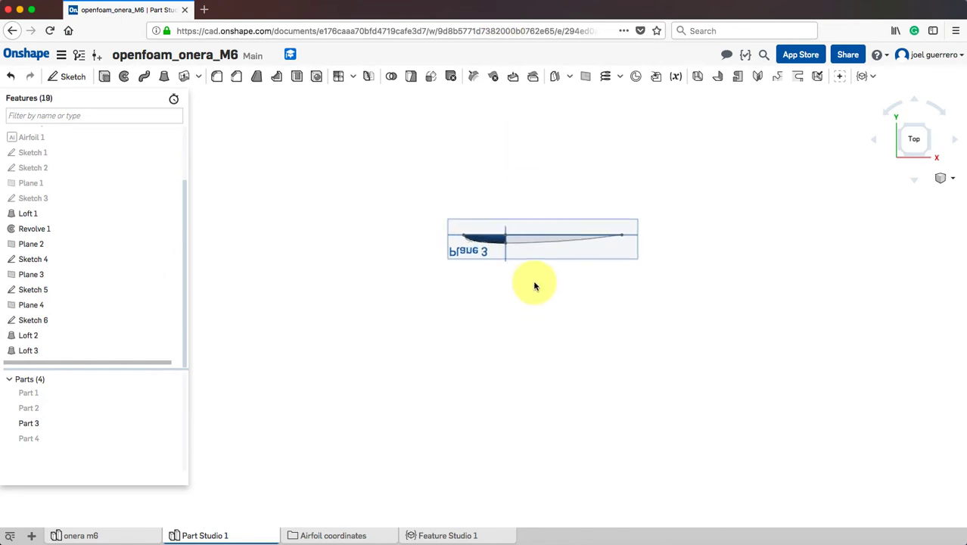
scroll(447, 213, "up", 10)
scroll(489, 258, "down", 5)
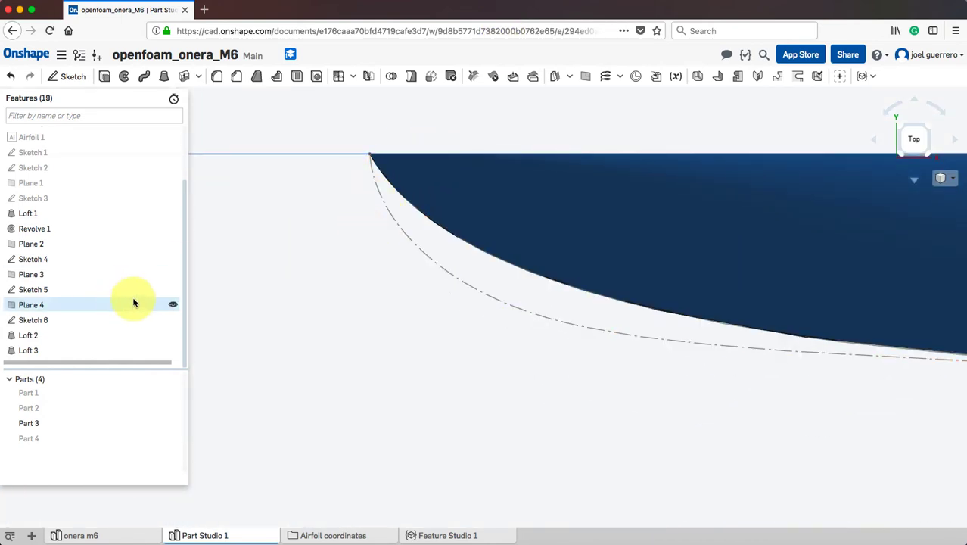
left_click(172, 393)
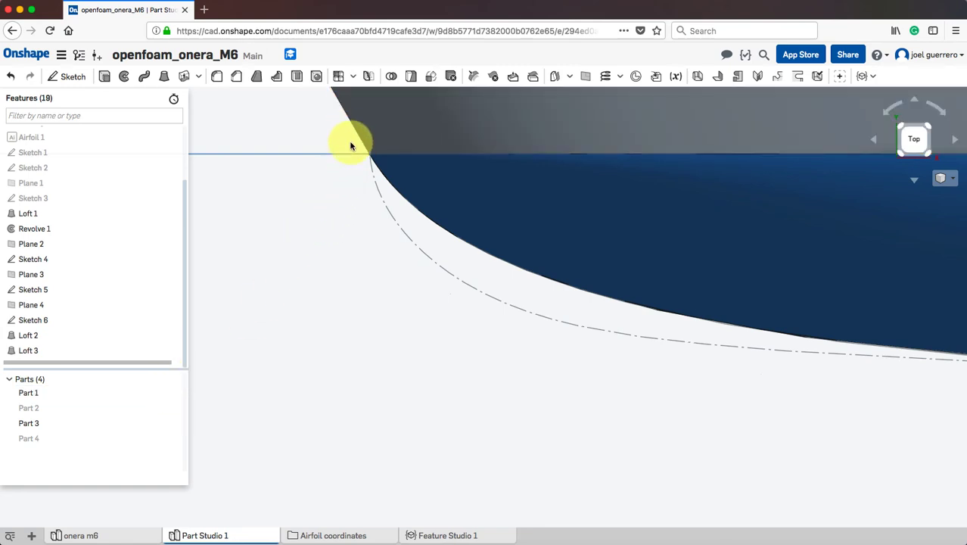
left_click(173, 393)
scroll(576, 398, "up", 5)
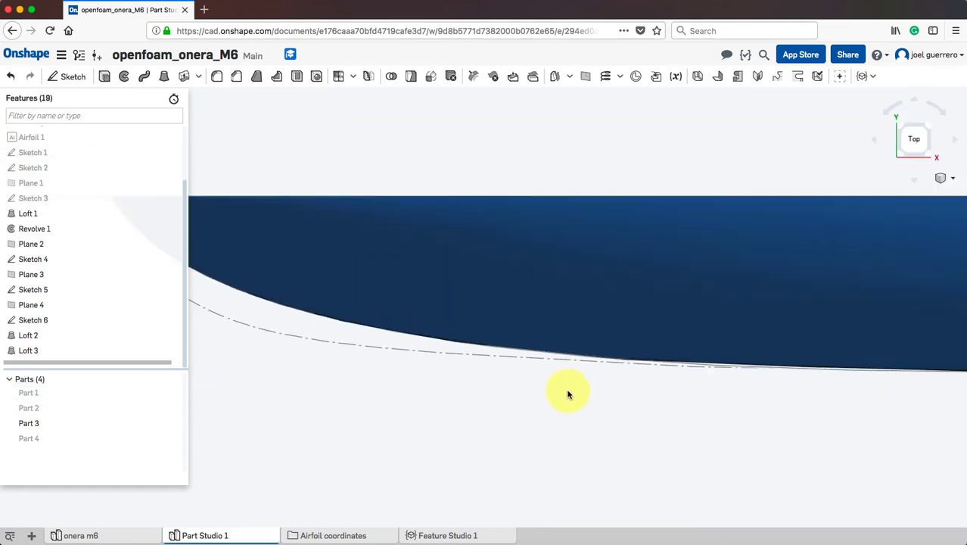
Inspect the front tip solid Part 3 from several angles and delete Loft 3 from the model
right_click_drag(566, 390, 492, 355)
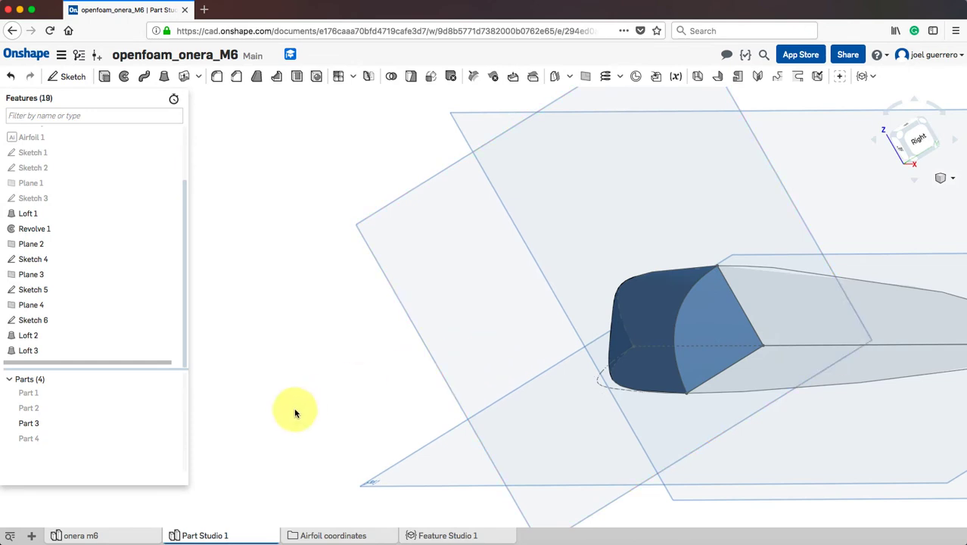
right_click_drag(296, 411, 367, 413)
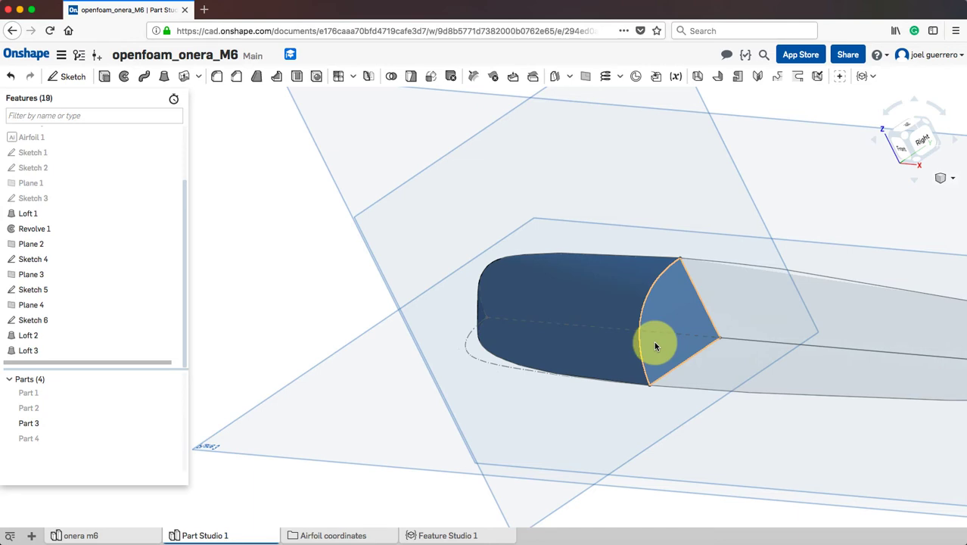
right_click_drag(655, 346, 411, 340)
right_click_drag(343, 308, 399, 343)
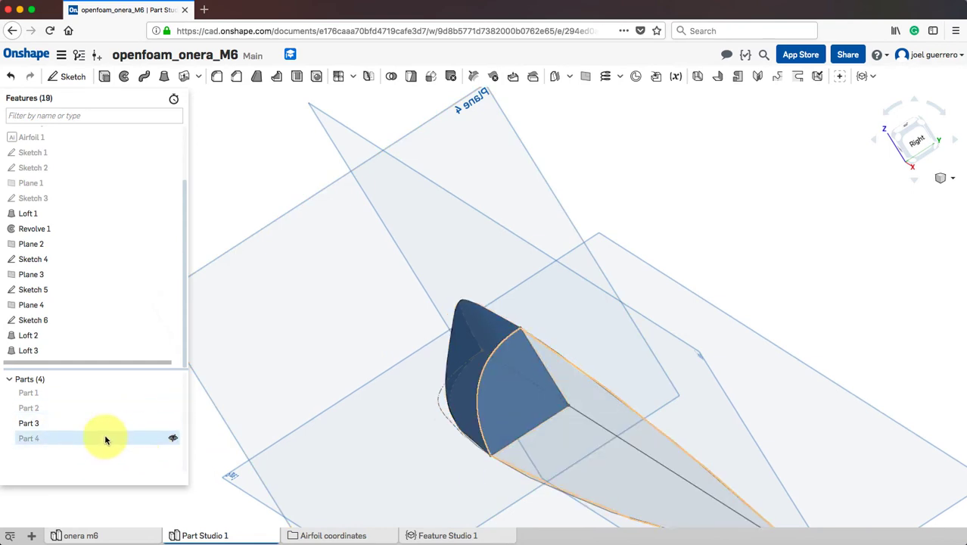
left_click(63, 353)
right_click(64, 355)
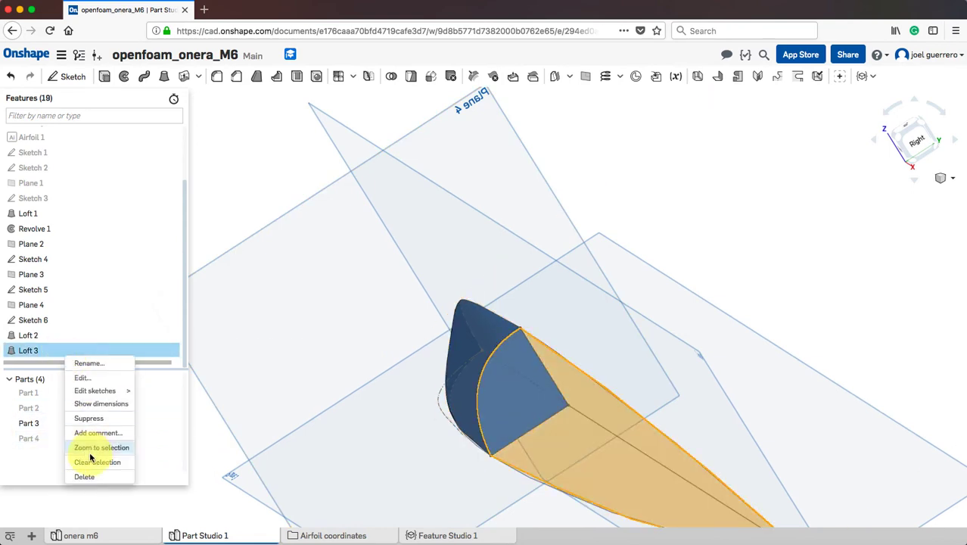
left_click(85, 477)
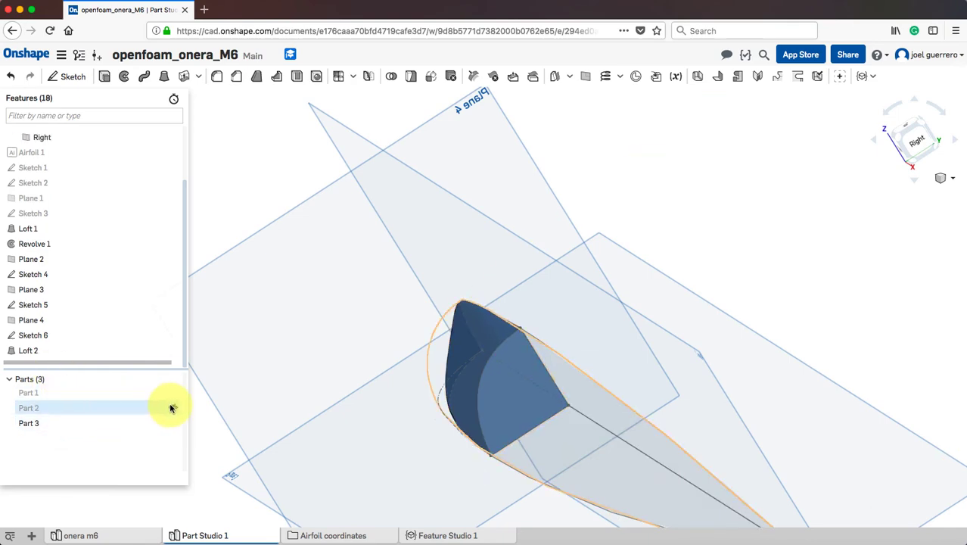
Compare Part 3 with Part 2 by temporarily showing Part 2, and delete Loft 2
left_click(175, 410)
right_click_drag(372, 369, 453, 319)
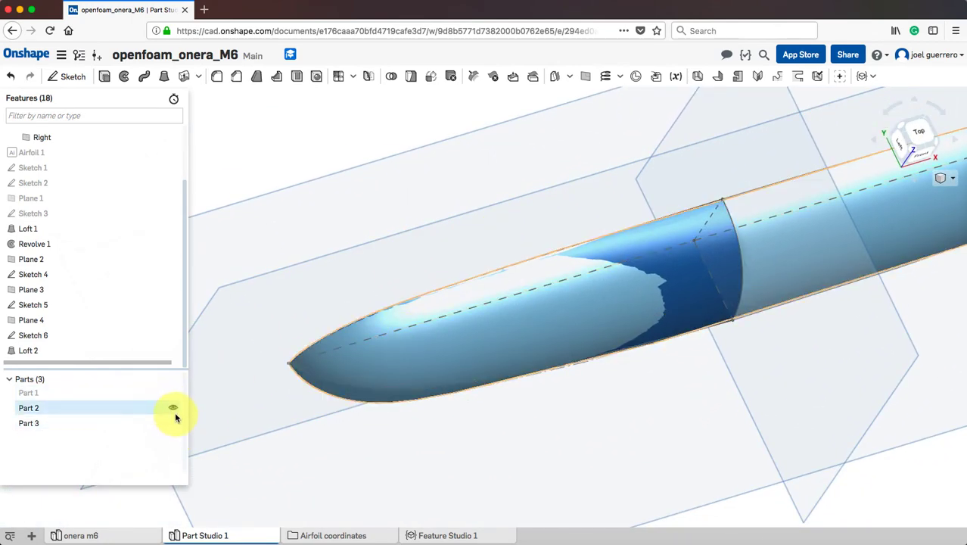
left_click(174, 409)
mouse_move(400, 337)
right_mouse_down()
mouse_move(298, 331)
mouse_move(391, 343)
mouse_move(379, 346)
mouse_move(415, 338)
right_mouse_up()
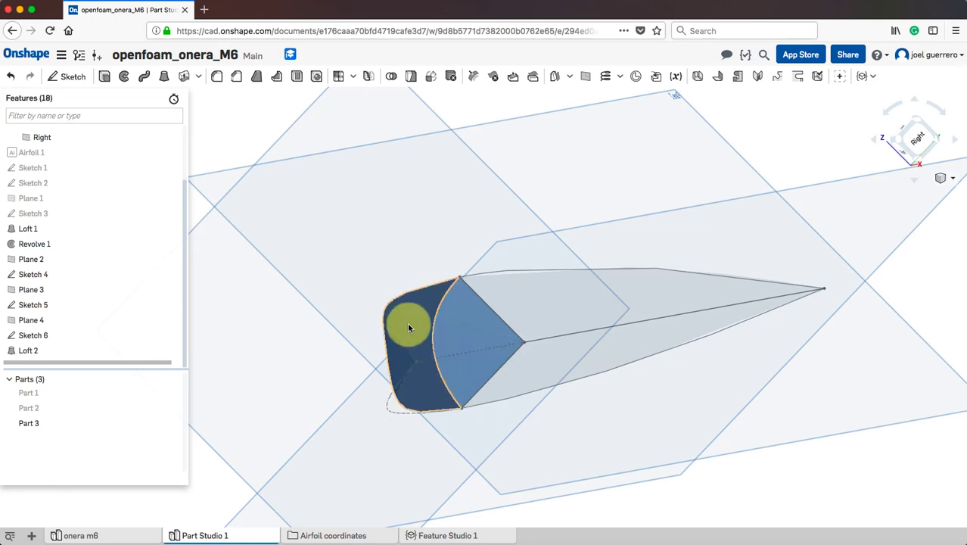
right_click_drag(395, 322, 491, 315)
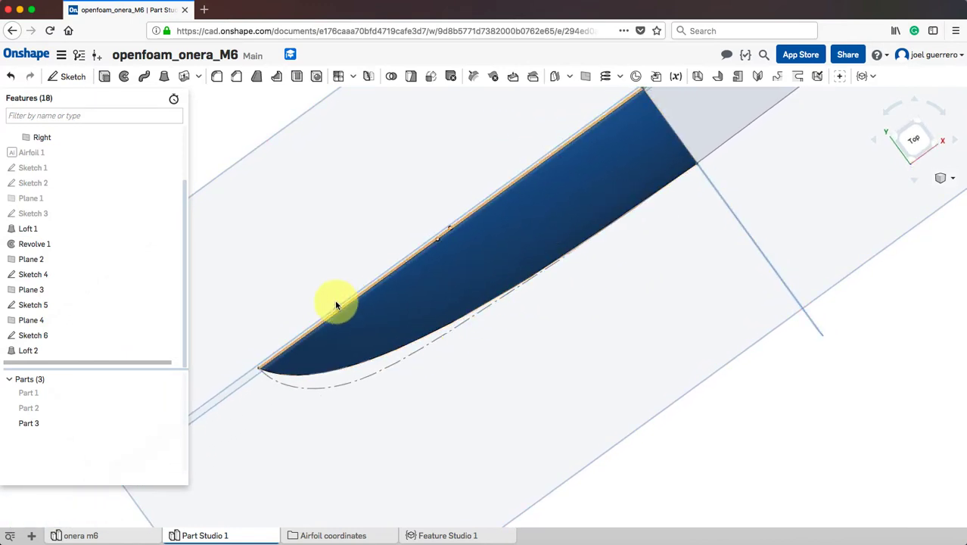
right_click_drag(347, 328, 334, 248)
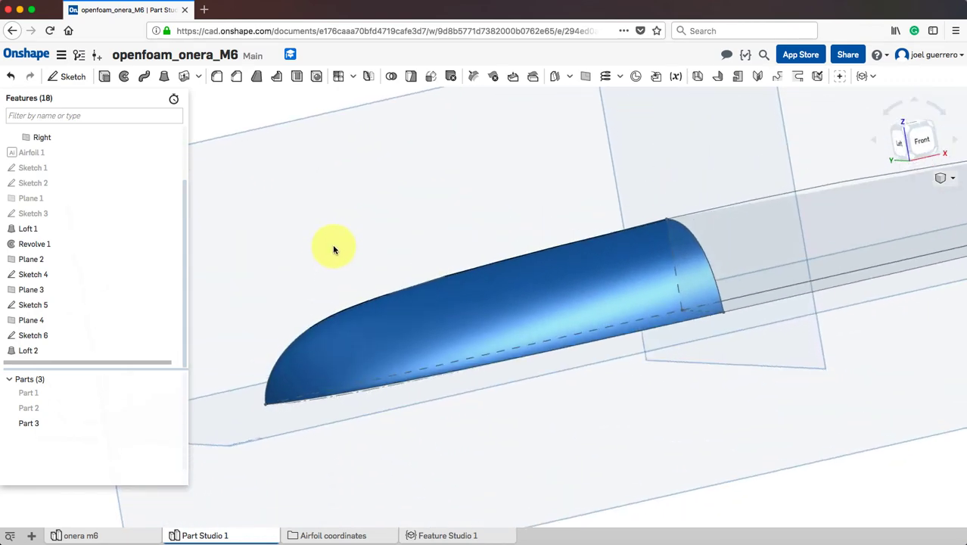
right_click(57, 353)
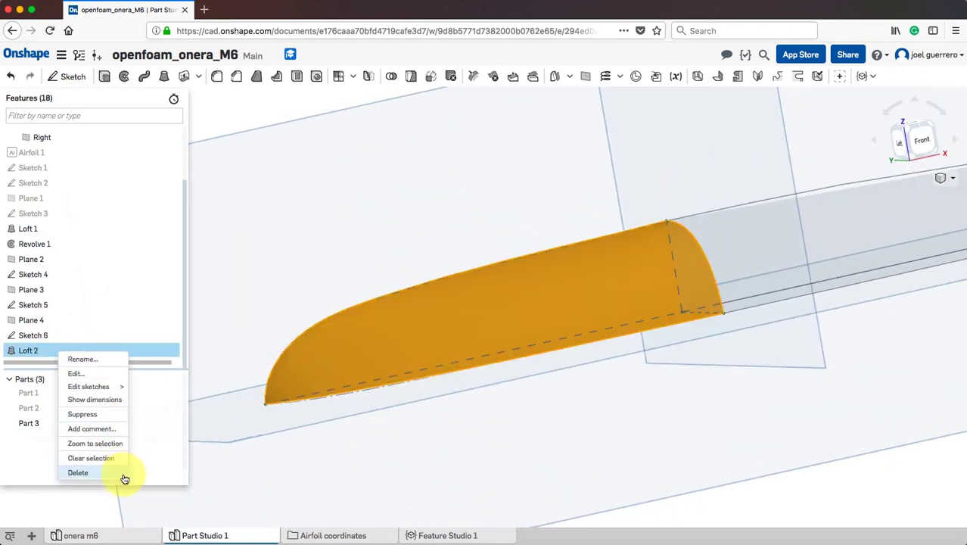
left_click(108, 473)
Create a plane offset 90 mm from Plane 4 toward the leading-edge tip
right_click_drag(179, 406, 479, 389)
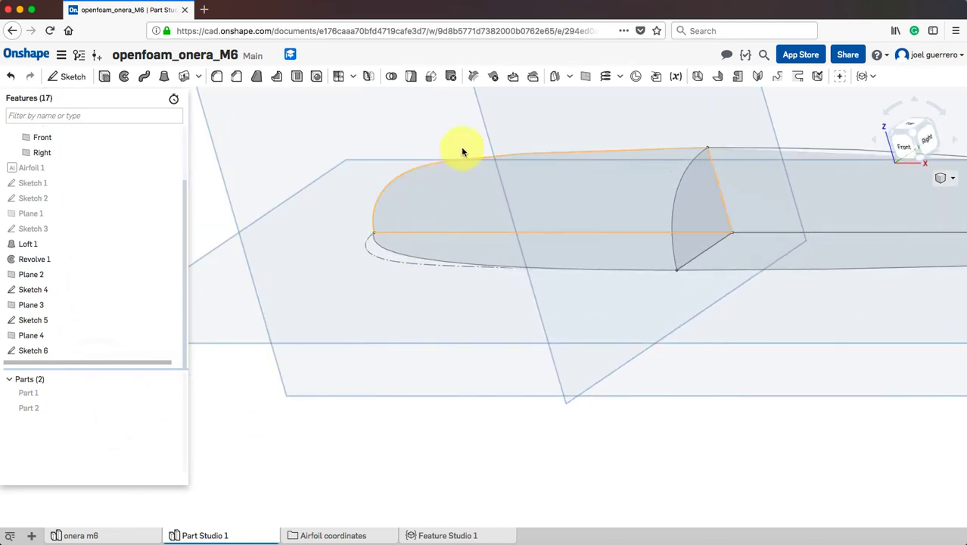
right_click_drag(435, 202, 432, 242)
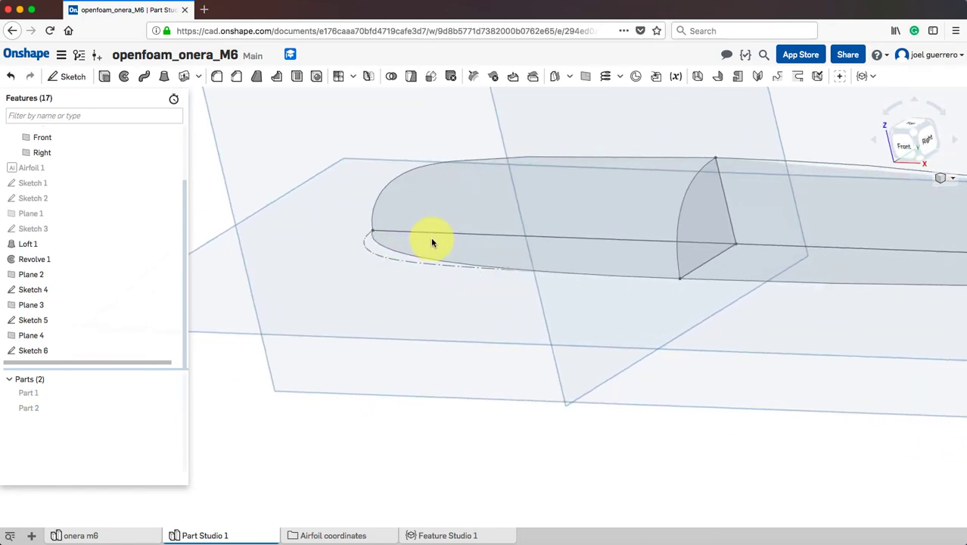
scroll(447, 334, "down", 10)
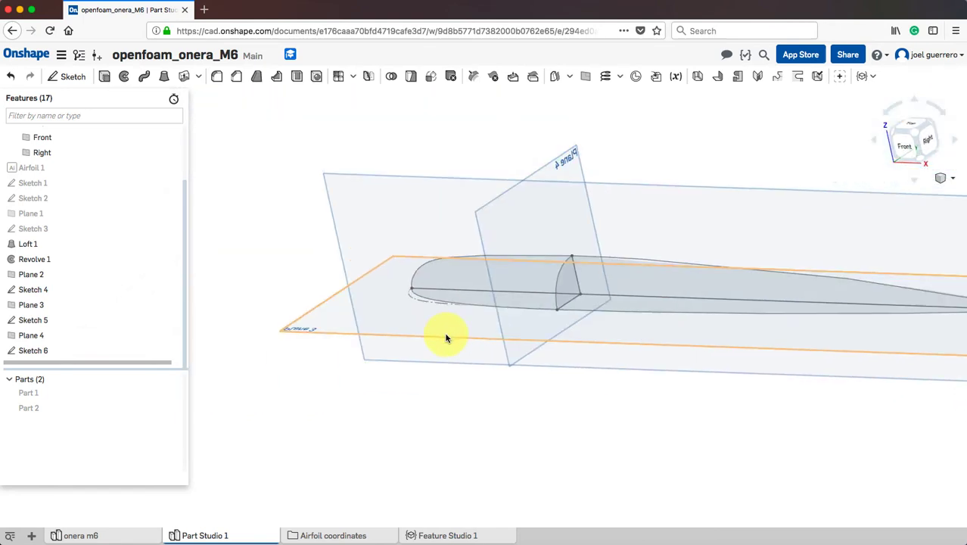
mouse_move(383, 343)
right_mouse_down()
mouse_move(367, 345)
mouse_move(391, 349)
right_mouse_up()
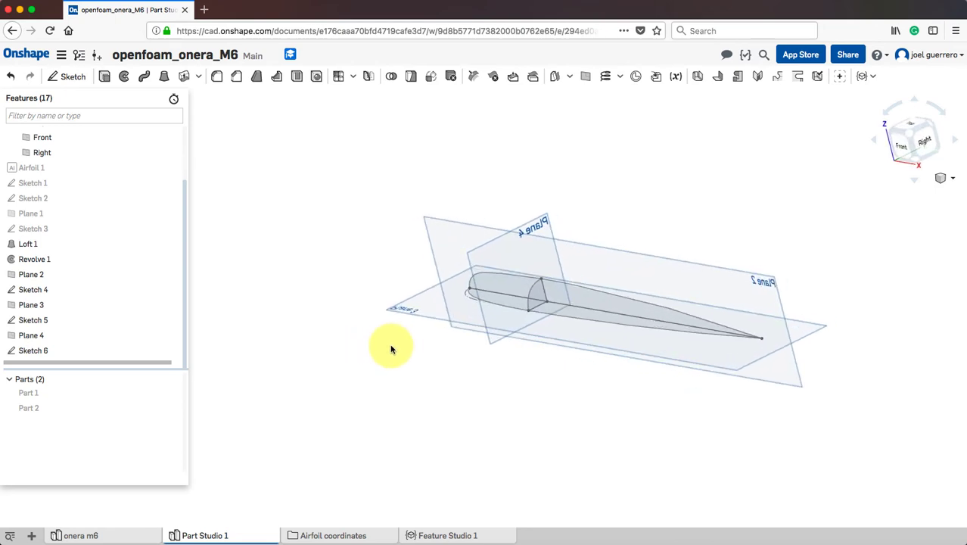
left_click(470, 257)
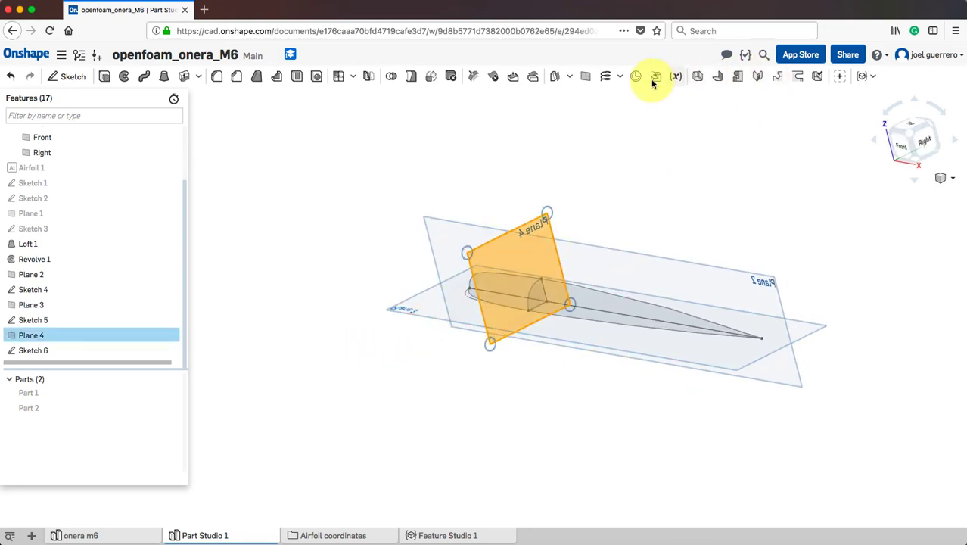
left_click(587, 76)
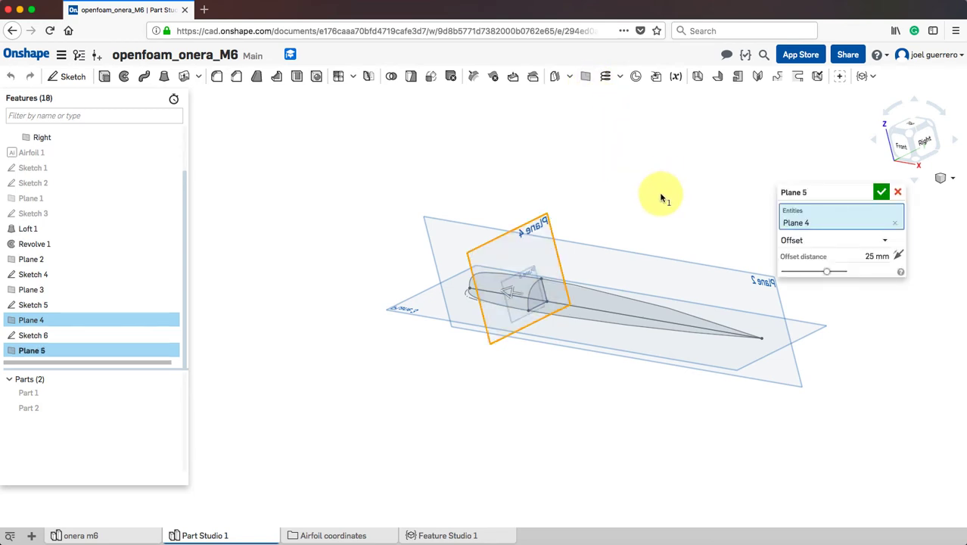
right_click_drag(662, 195, 462, 303)
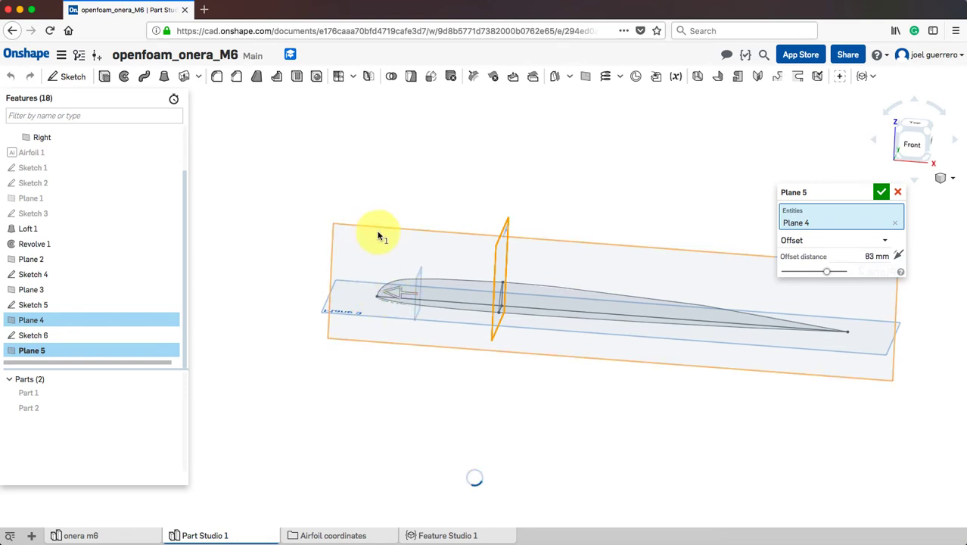
right_click_drag(419, 171, 423, 239)
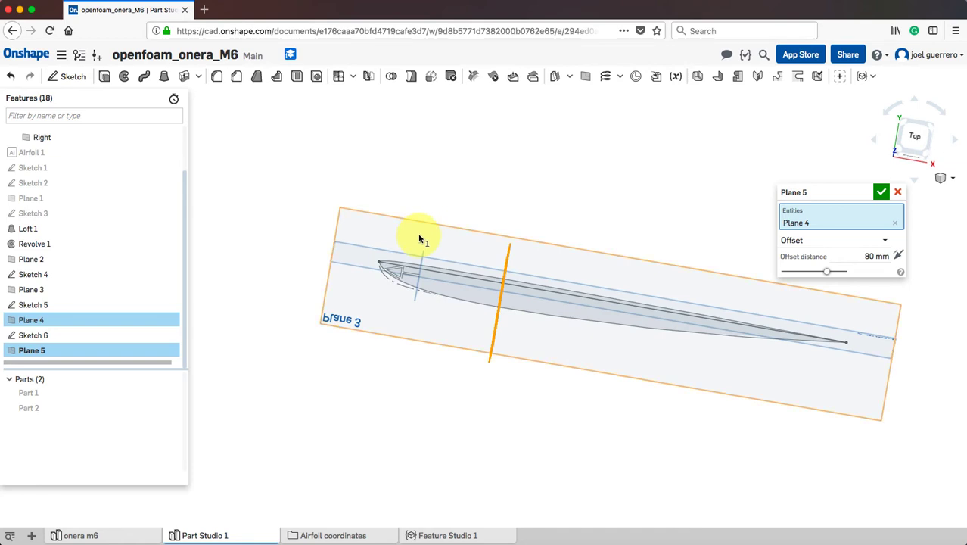
scroll(418, 233, "up", 3)
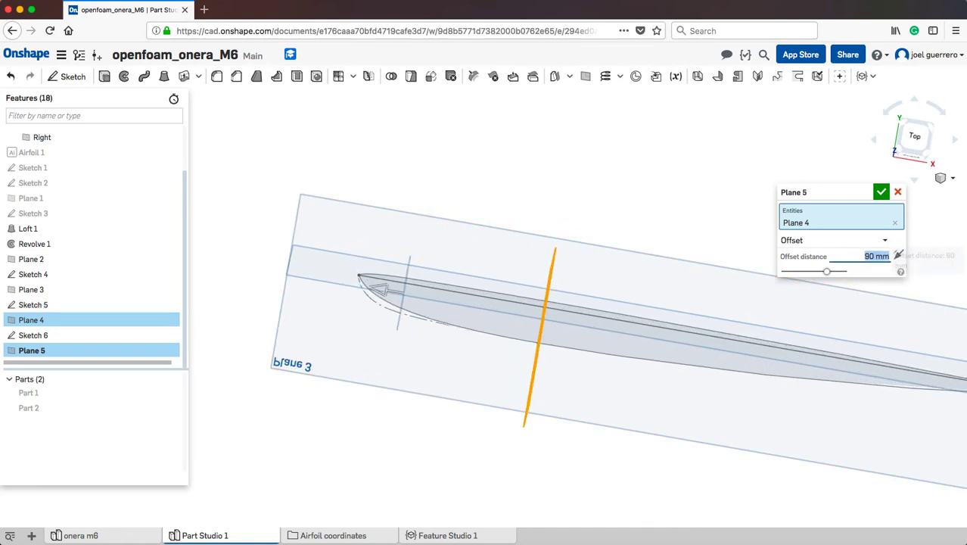
left_click(880, 222)
left_click(881, 193)
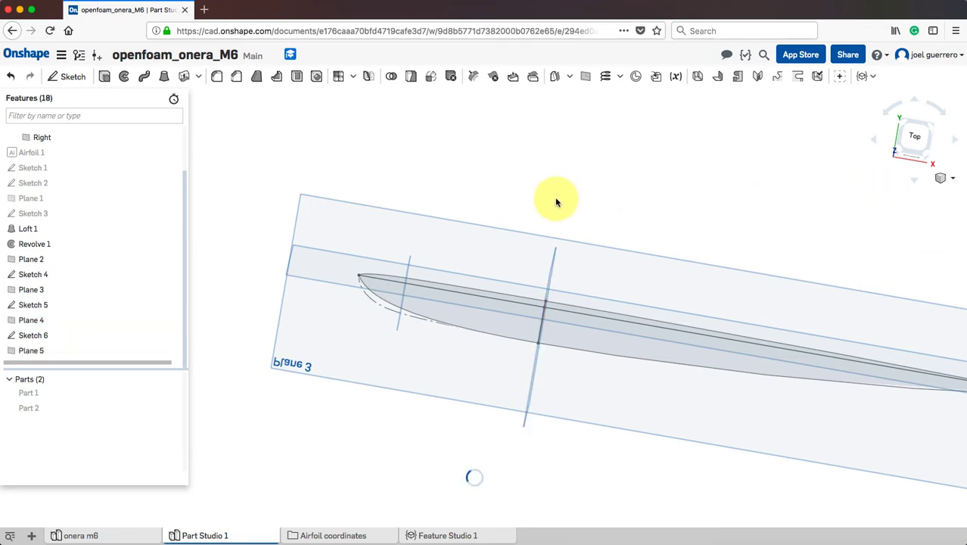
Start a sketch on Plane 5 and project the Sketch 6 quarter-profile's arc and two straight edges onto it
right_click_drag(555, 199, 579, 233)
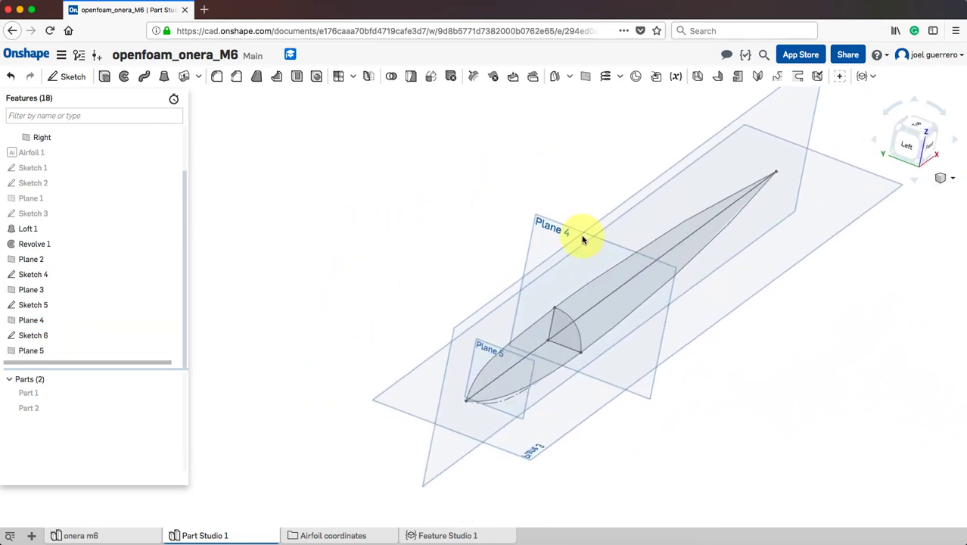
scroll(601, 358, "up", 5)
right_click_drag(585, 359, 557, 398)
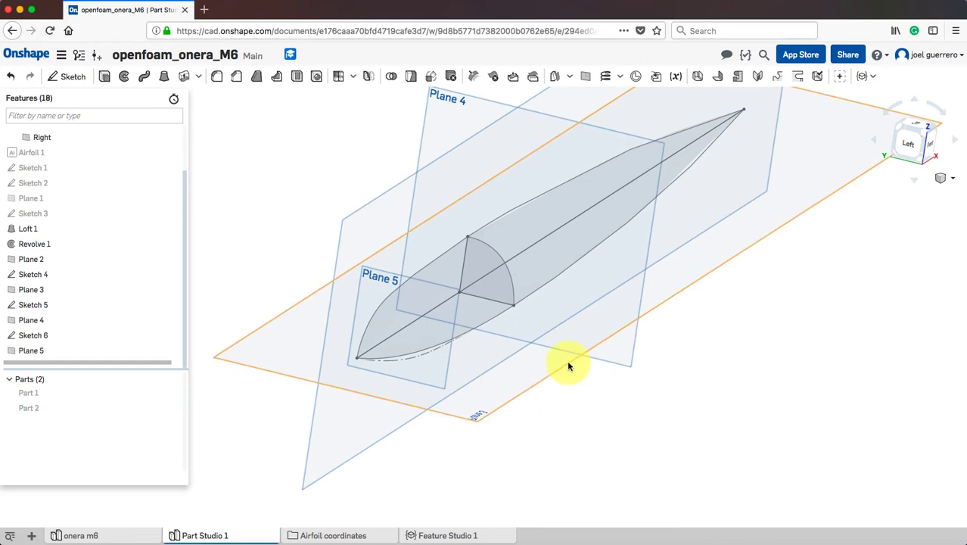
right_click_drag(533, 369, 744, 309)
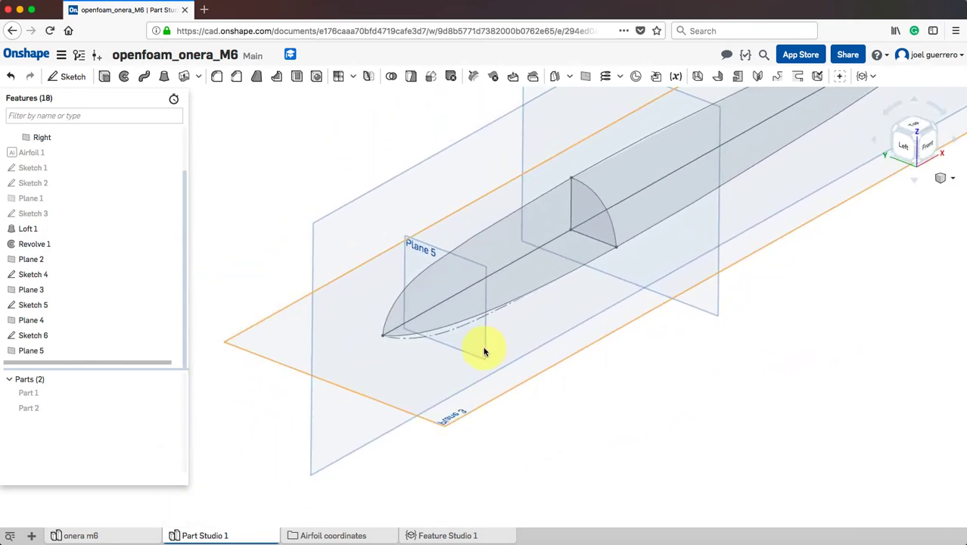
left_click(434, 253)
left_click(71, 79)
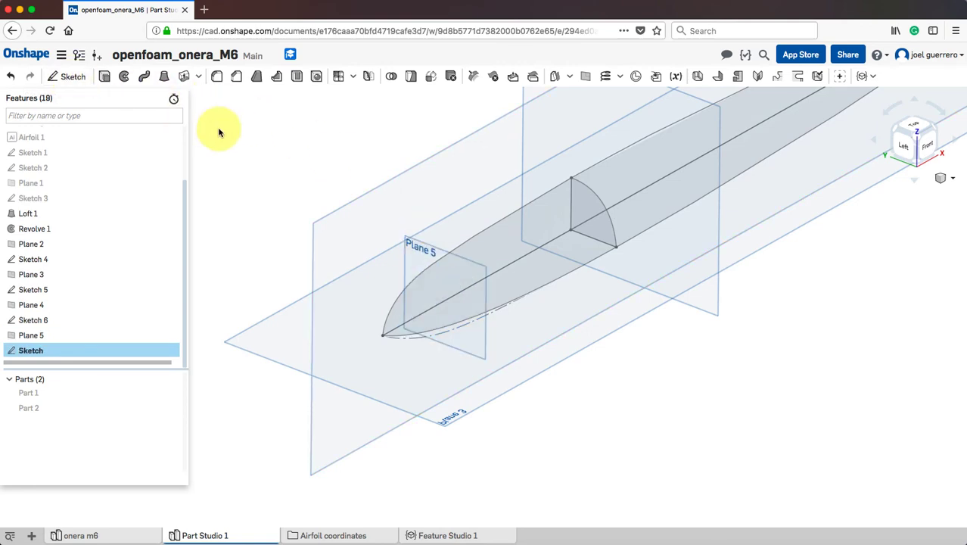
mouse_move(272, 149)
right_mouse_down()
mouse_move(293, 136)
mouse_move(261, 205)
right_mouse_up()
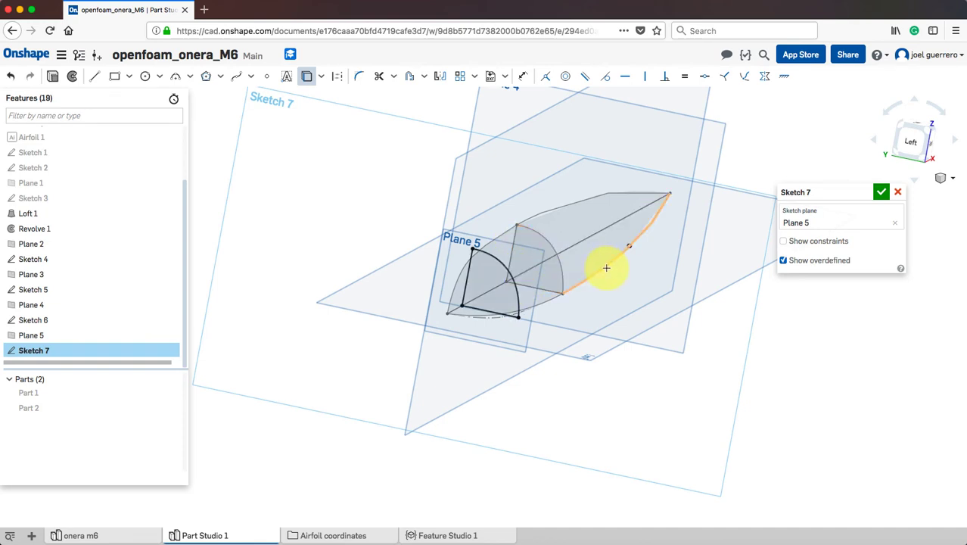
right_click_drag(772, 332, 763, 332)
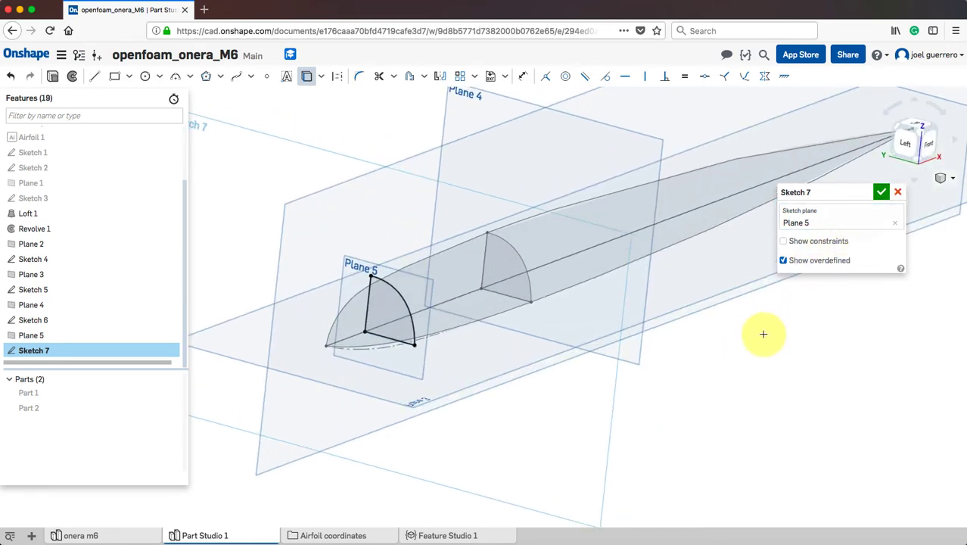
middle_click_drag(578, 399, 675, 360)
scroll(492, 325, "up", 2)
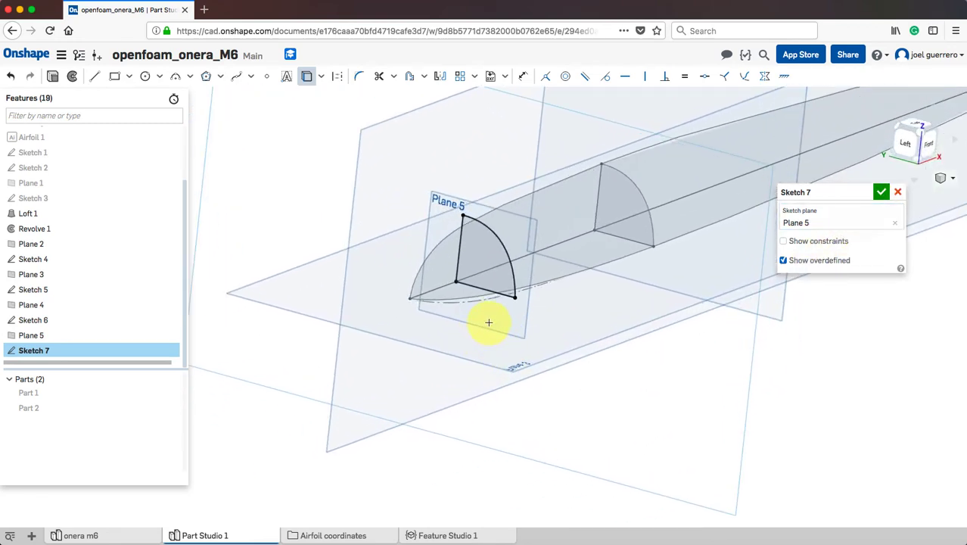
scroll(519, 263, "up", 2)
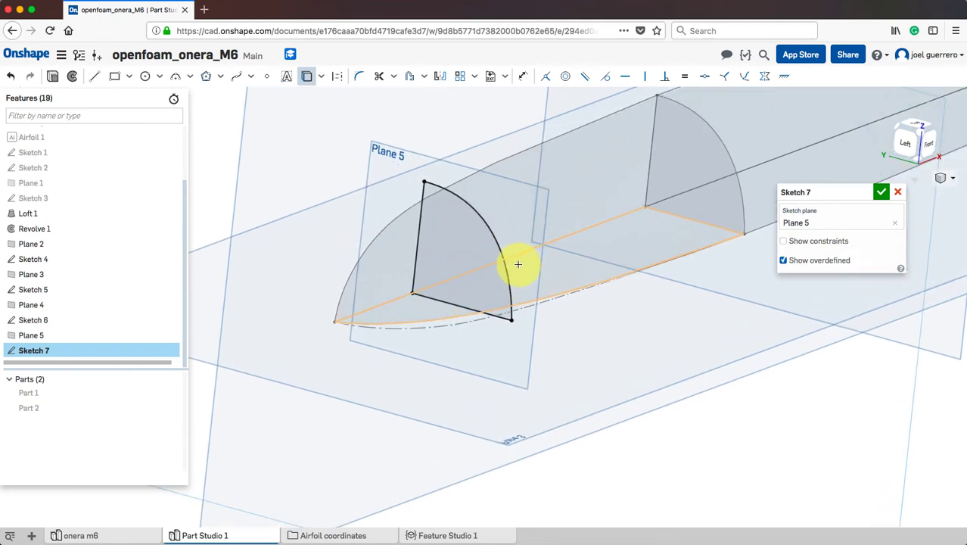
Show the Sketch 7 constraints and delete the projection constraints from the quarter-profile's arc, straight edges and corner points
middle_click_drag(466, 237, 566, 296)
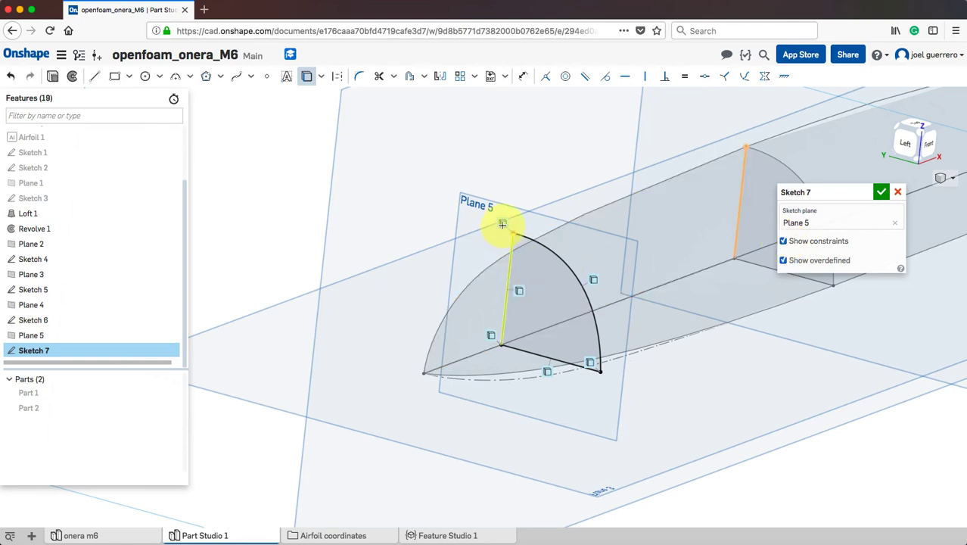
key("Delete")
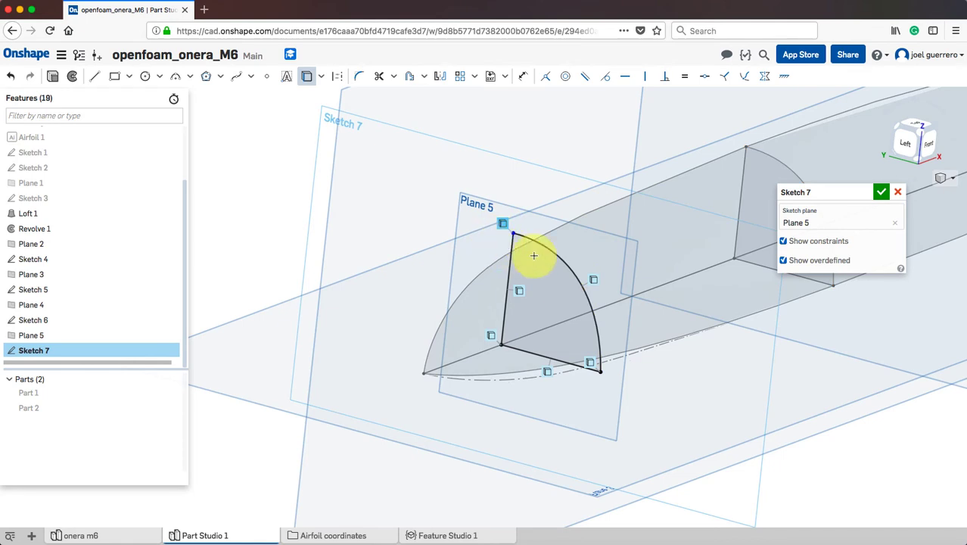
left_click(593, 280)
key("Delete")
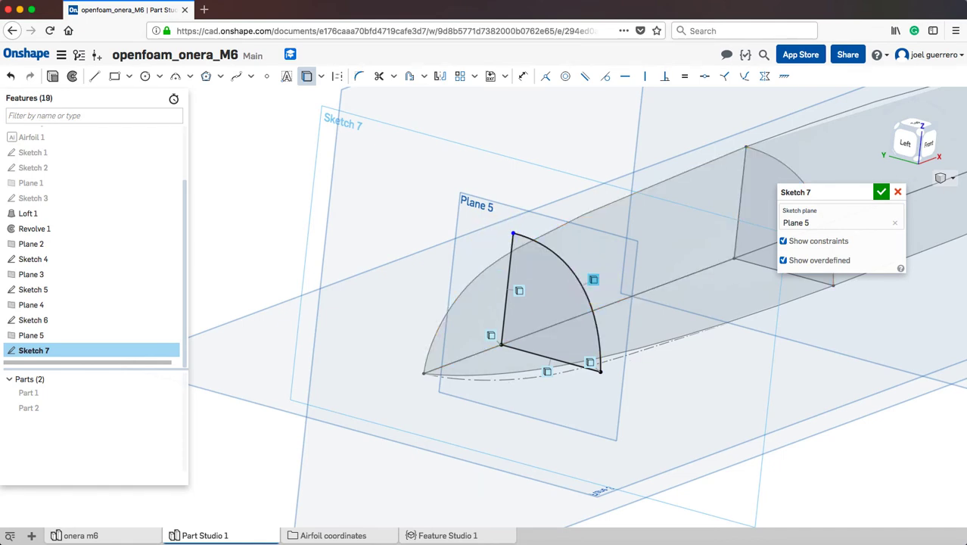
left_click(591, 359)
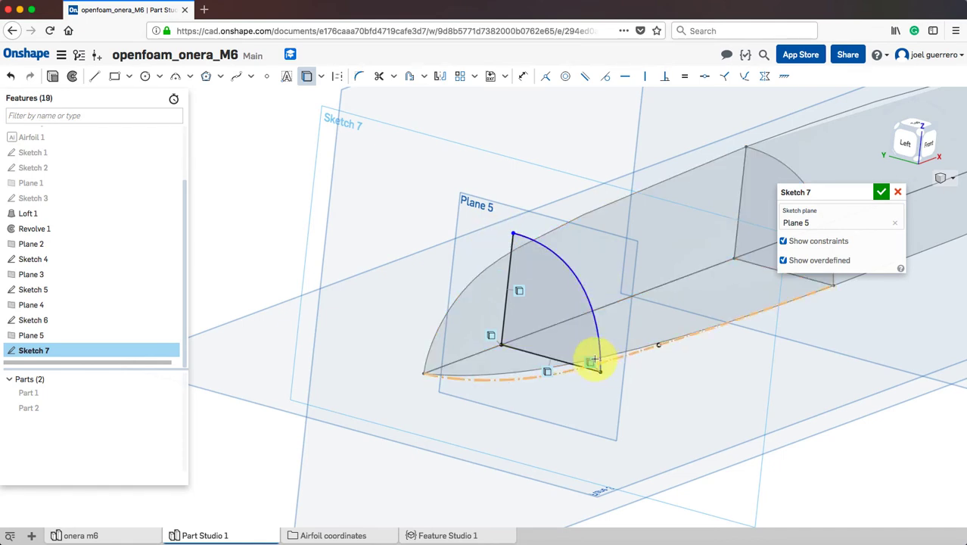
left_click(521, 292)
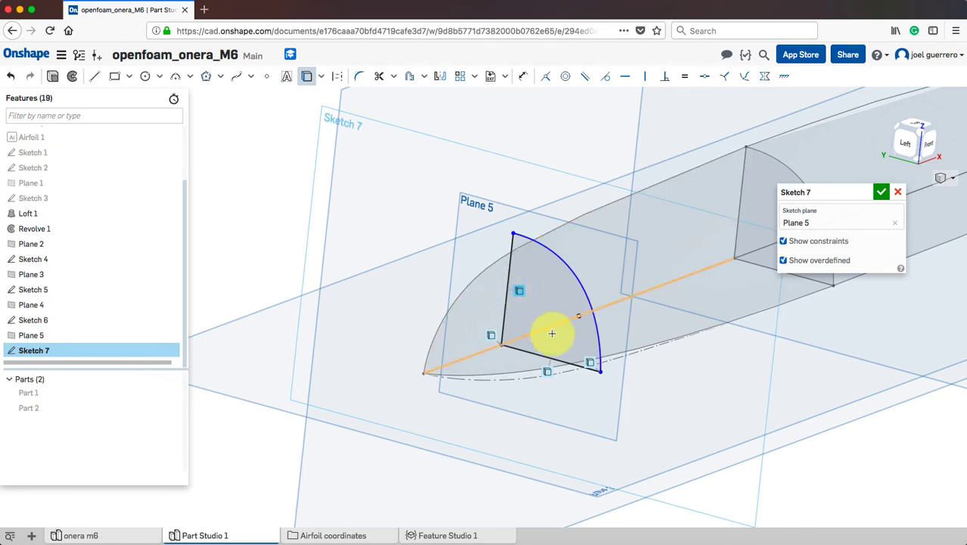
key("Delete")
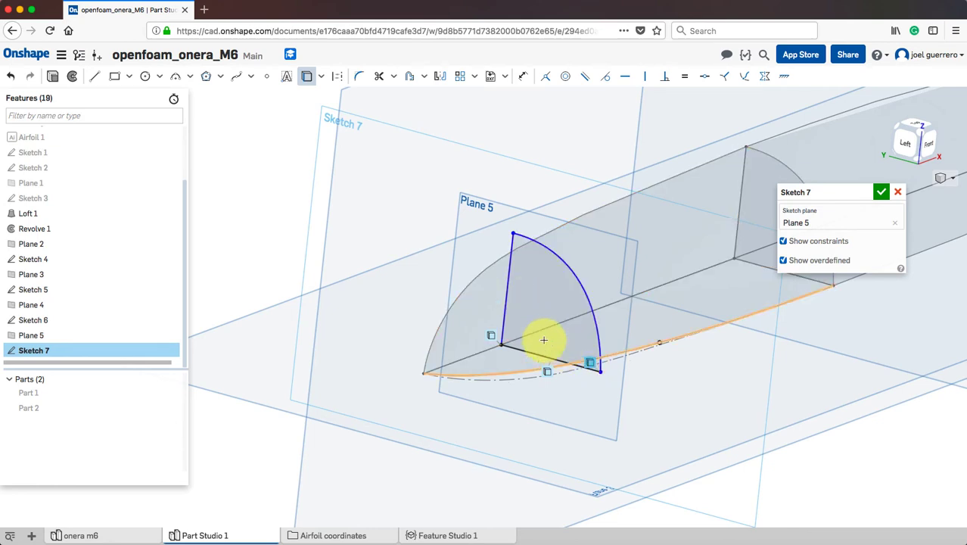
left_click(491, 335)
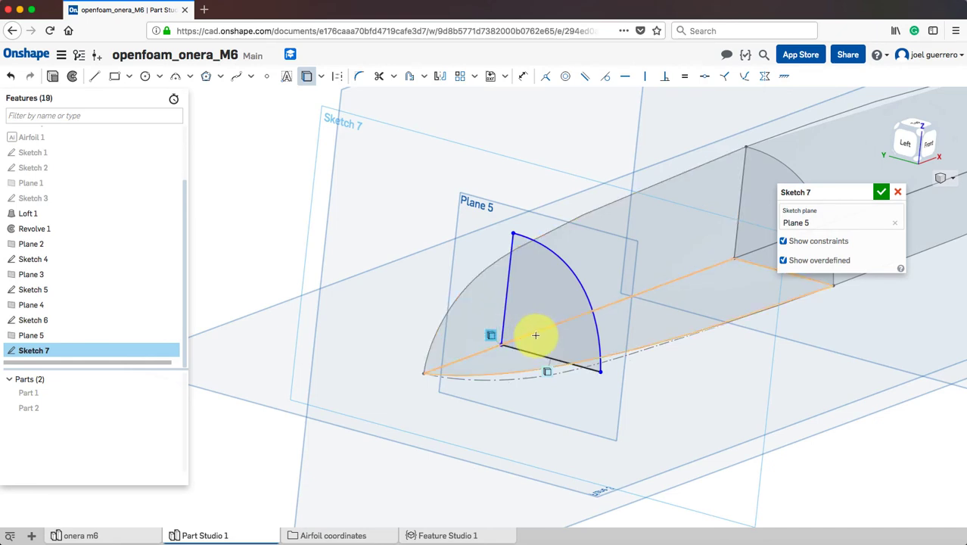
Remove the projection constraint from Sketch 7's horizontal line and pierce the outer endpoints of both straight lines to the body's outline curves
left_click(547, 371)
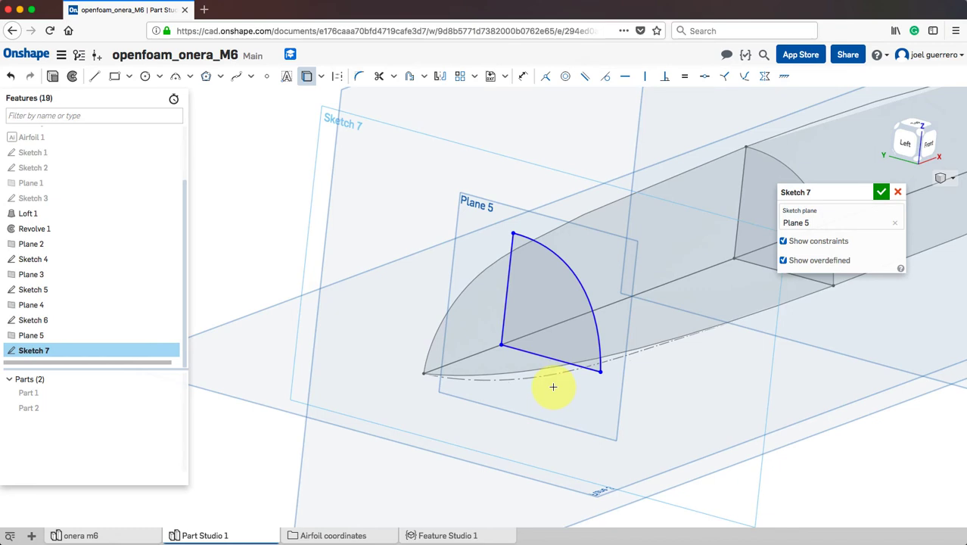
scroll(560, 369, "up", 2)
right_click_drag(518, 348, 505, 352)
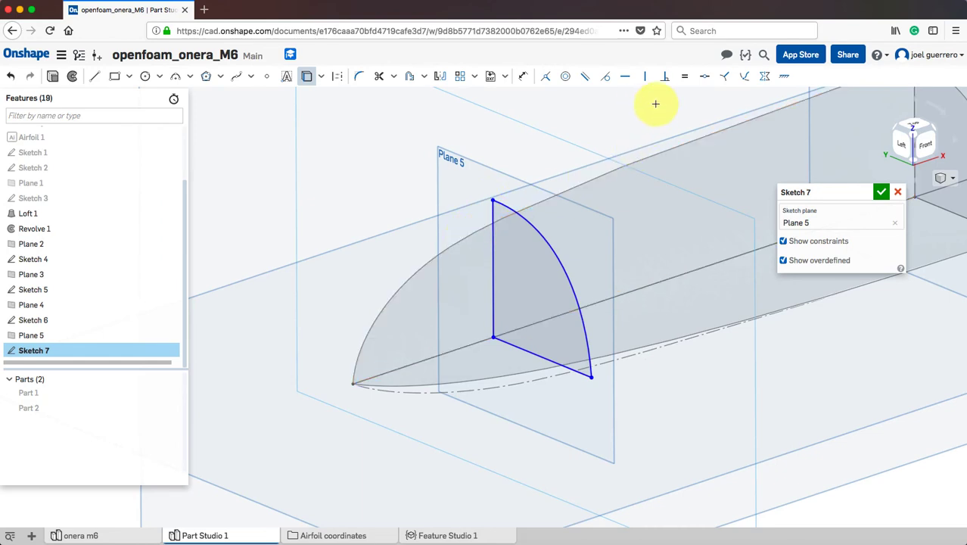
left_click(741, 78)
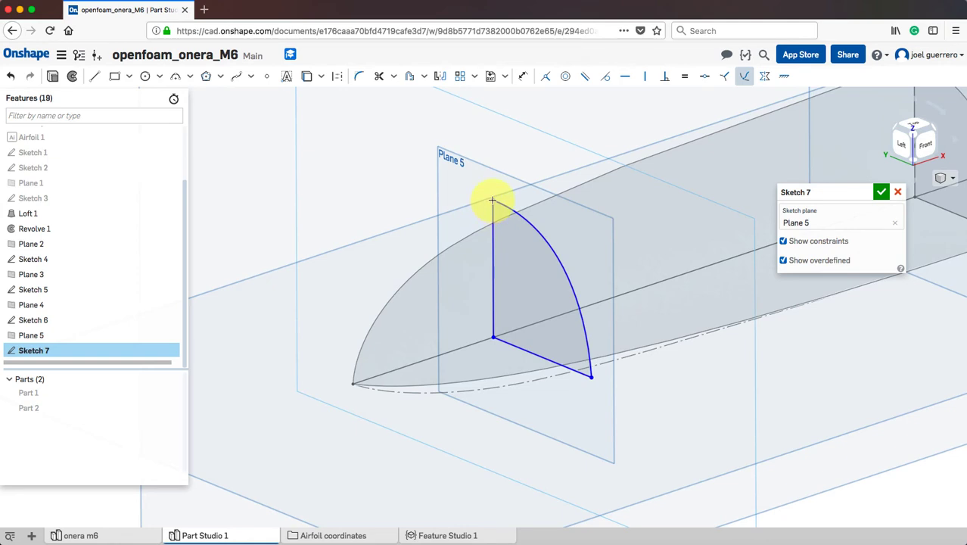
left_click(481, 227)
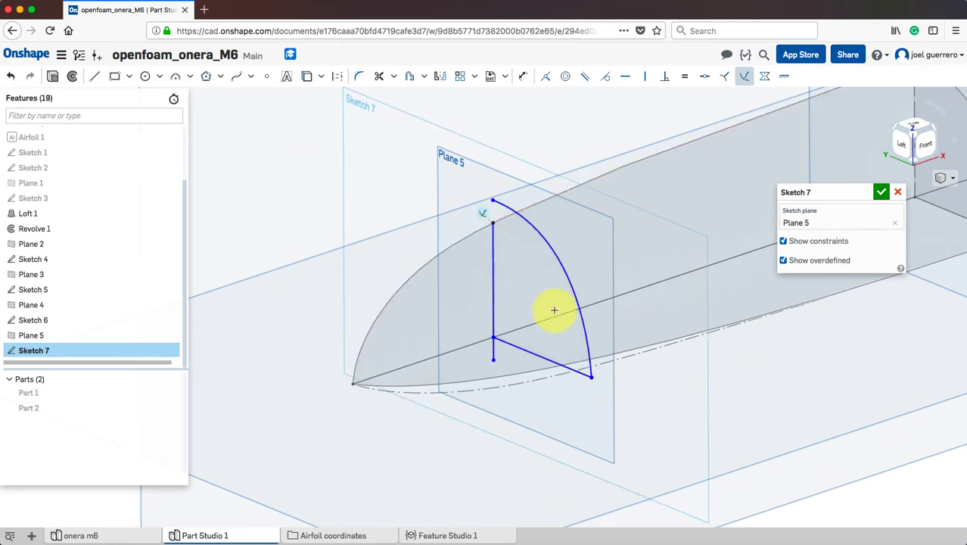
left_click(591, 379)
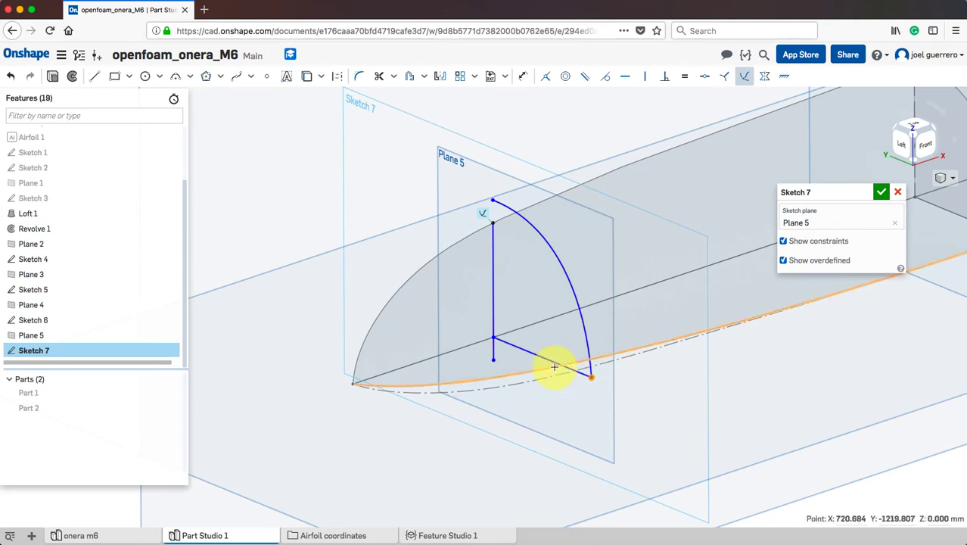
left_click(555, 368)
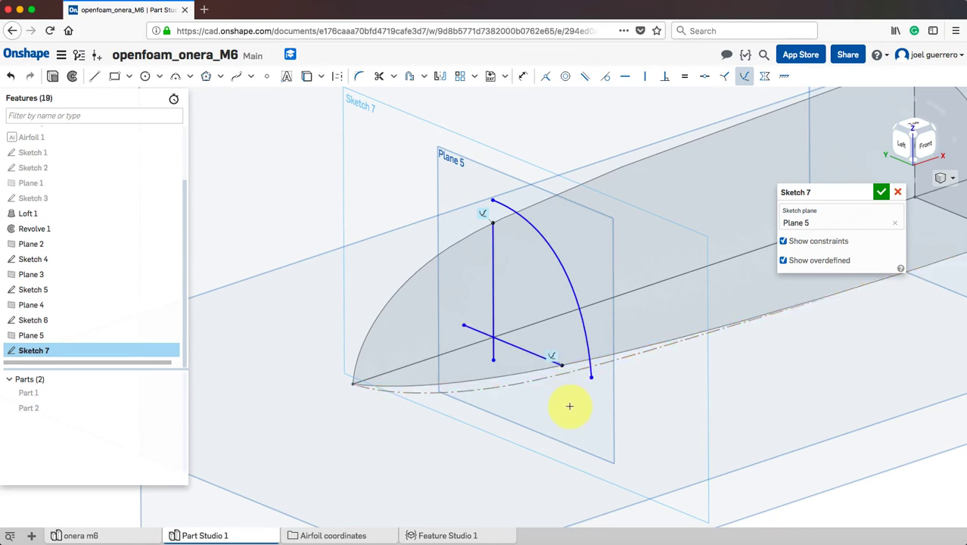
Pierce the inner endpoints of the horizontal and vertical profile lines to the body's central axis line
mouse_move(669, 400)
right_mouse_down()
mouse_move(682, 396)
mouse_move(626, 372)
right_mouse_up()
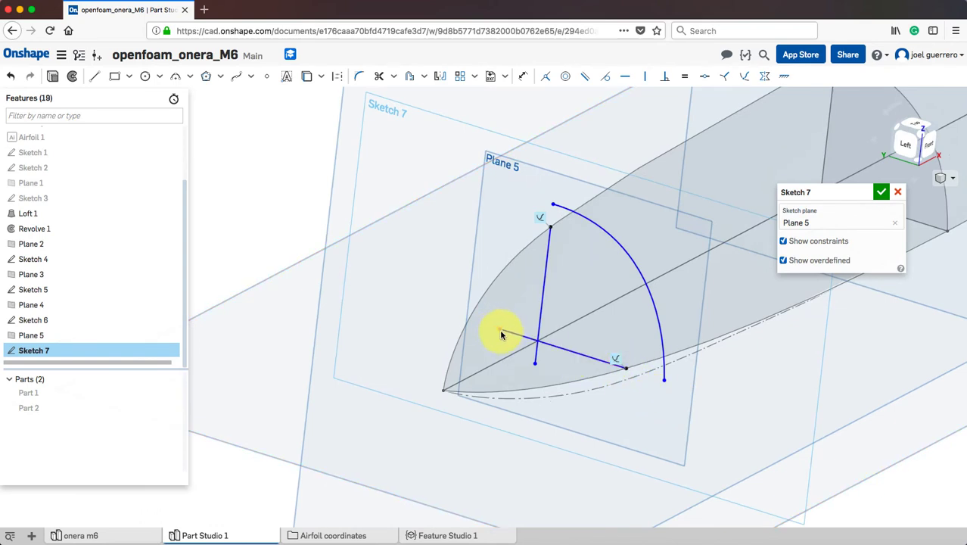
left_click(548, 260)
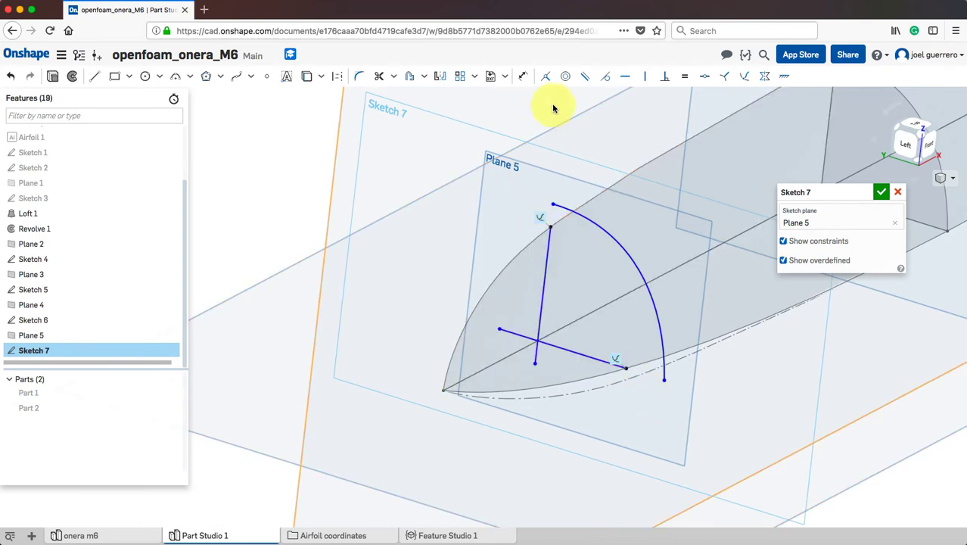
left_click(547, 78)
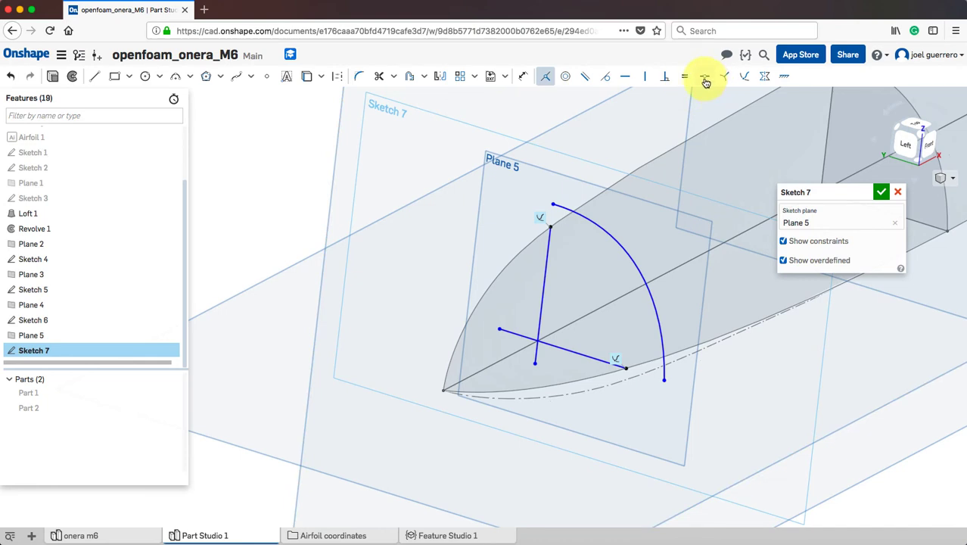
left_click(745, 76)
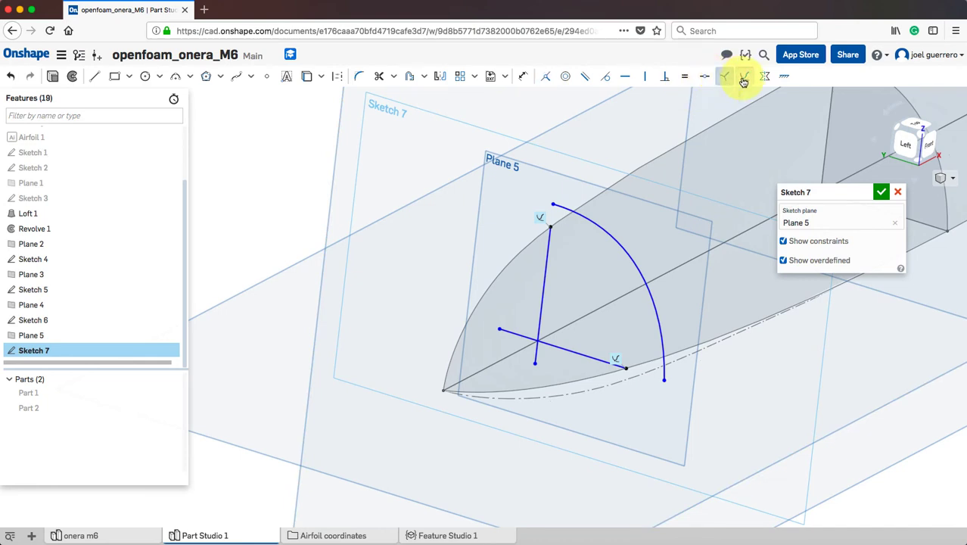
left_click(499, 329)
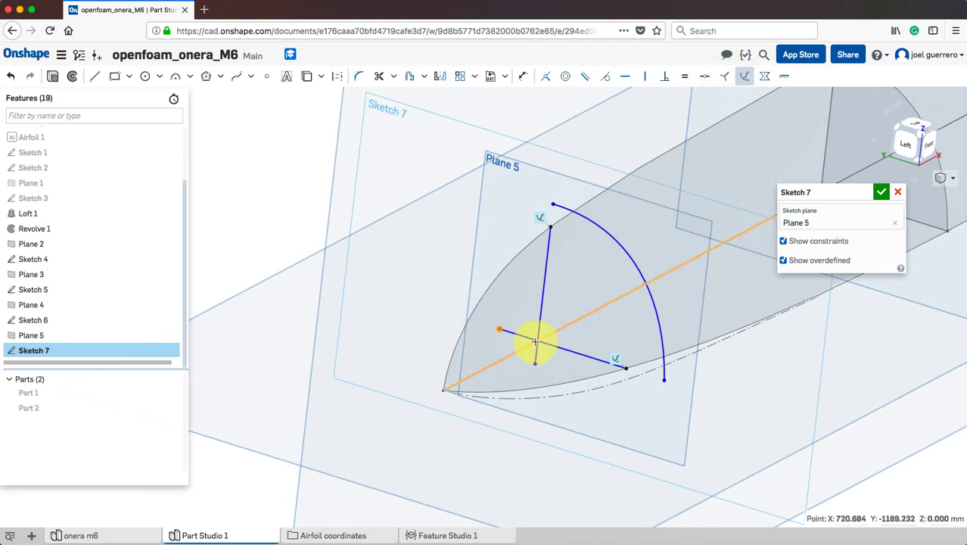
left_click(533, 345)
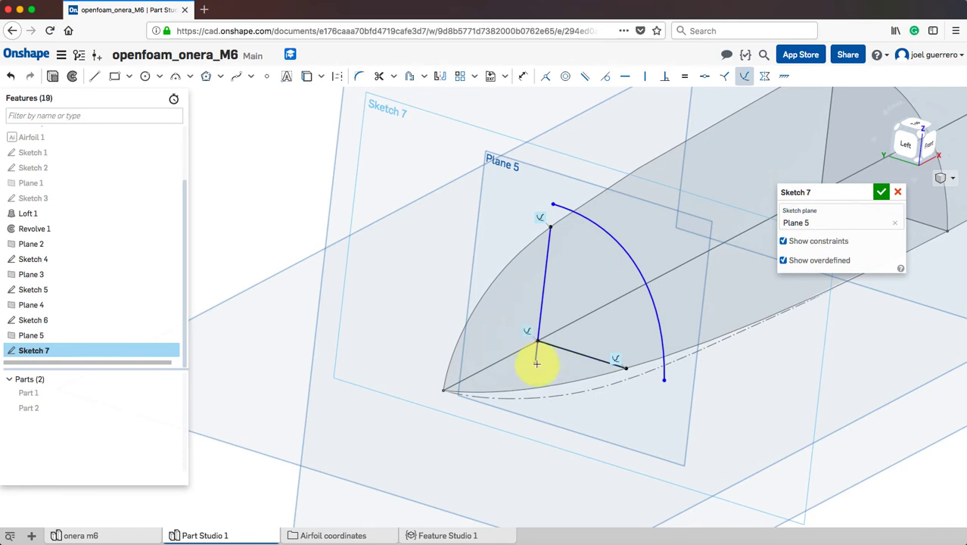
left_click(529, 343)
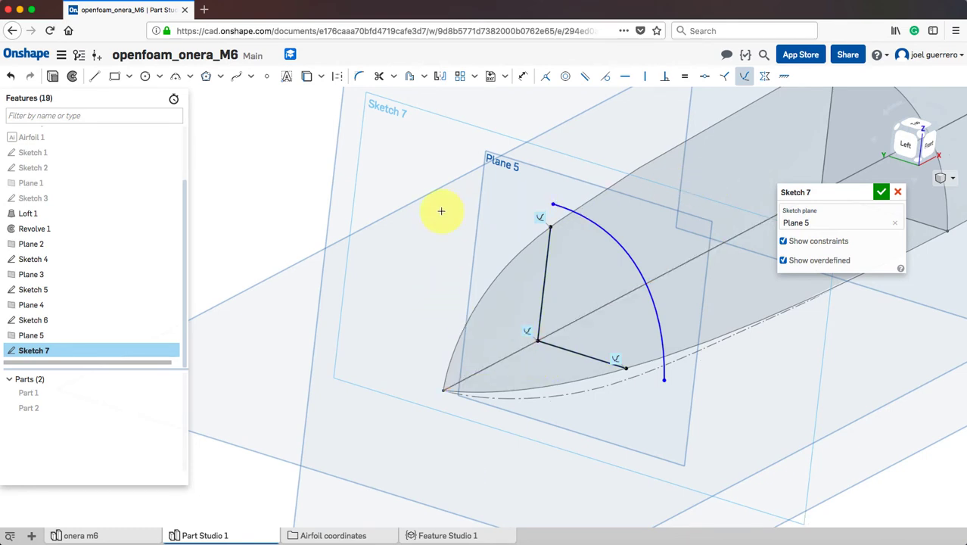
Make the arc's two endpoints coincident with the outer endpoints of the vertical and horizontal profile lines
mouse_move(442, 213)
right_mouse_down()
mouse_move(471, 200)
mouse_move(412, 201)
mouse_move(468, 202)
right_mouse_up()
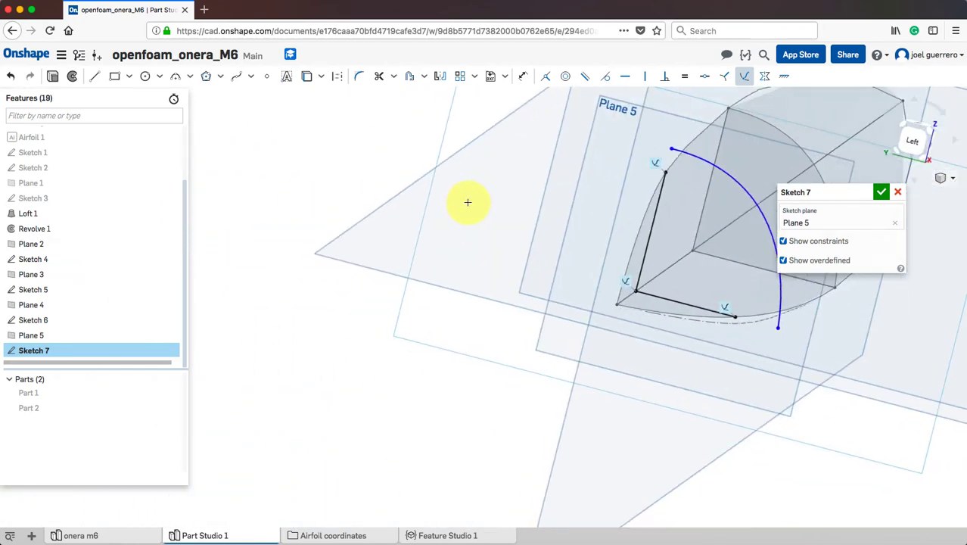
middle_click_drag(446, 207, 225, 226)
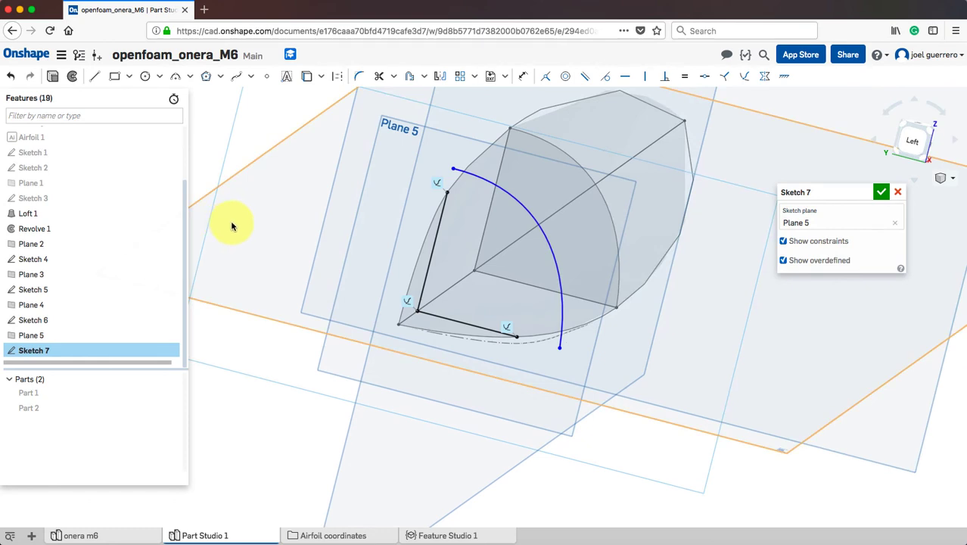
left_click(545, 75)
left_click(455, 168)
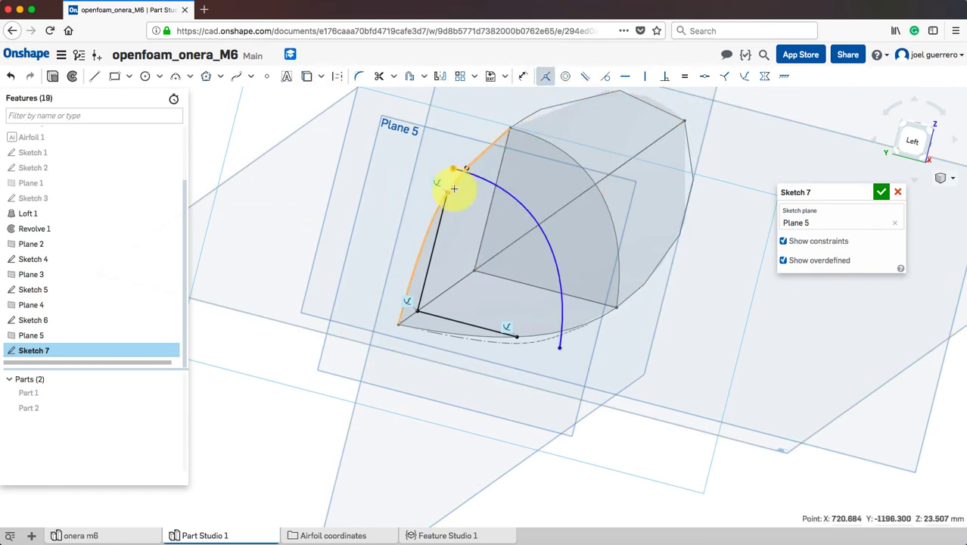
left_click(543, 79)
left_click(448, 193)
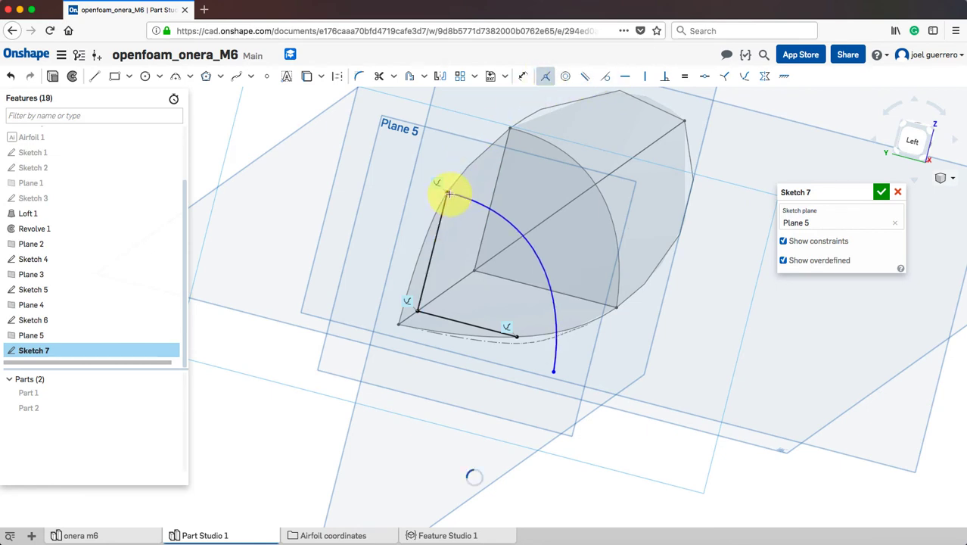
left_click(555, 373)
left_click(517, 338)
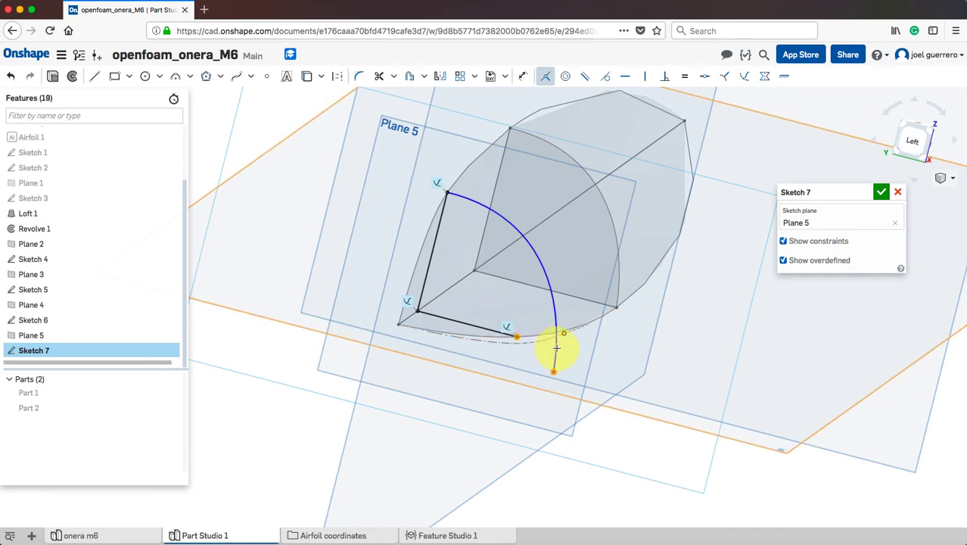
right_click_drag(609, 345, 614, 342)
key("Escape")
Try to add a spline point partway along the profile's curved edge
right_click_drag(683, 220, 656, 223)
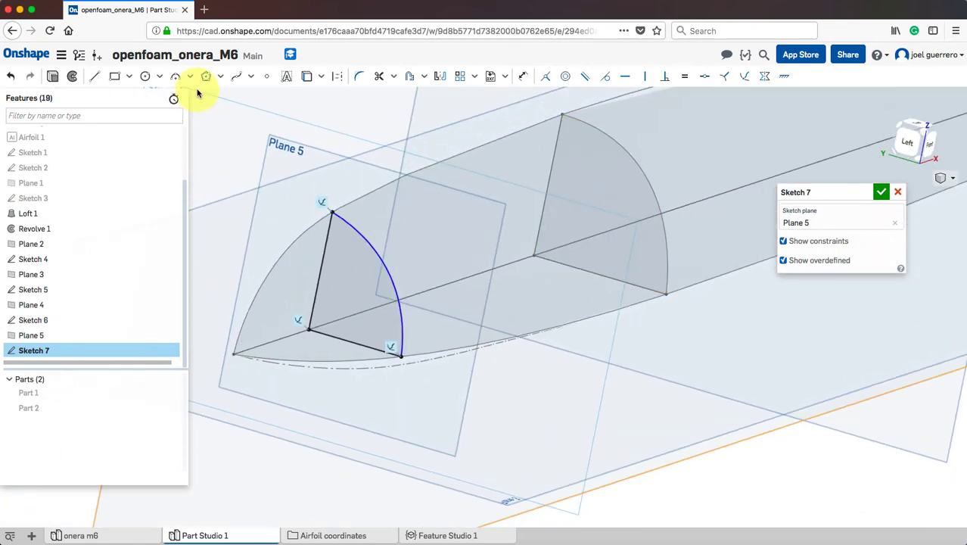
left_click(235, 77)
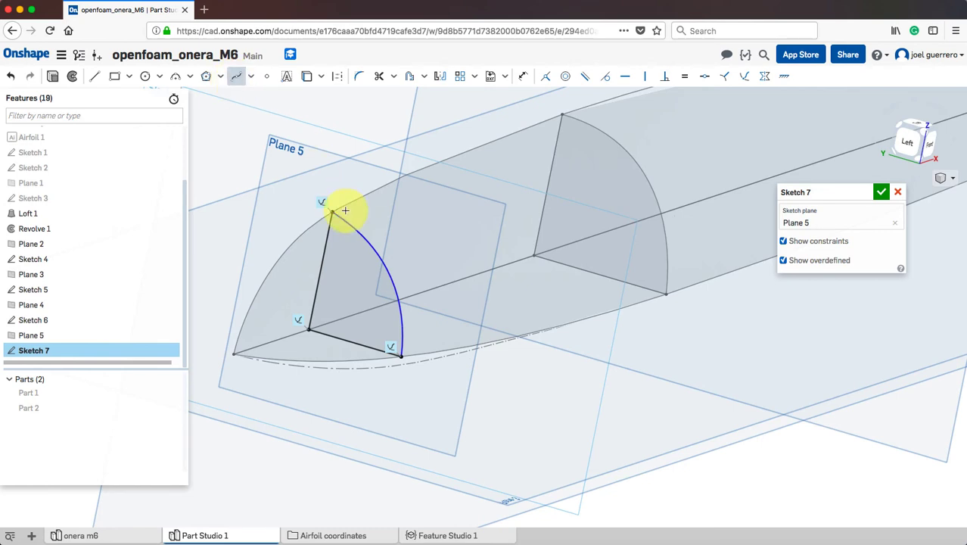
left_click(253, 77)
left_click(274, 118)
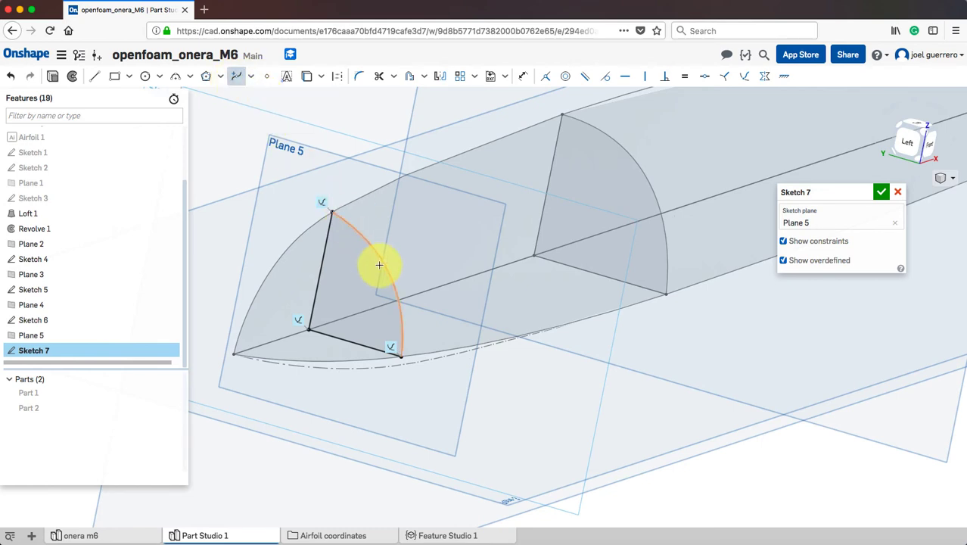
left_click(387, 268)
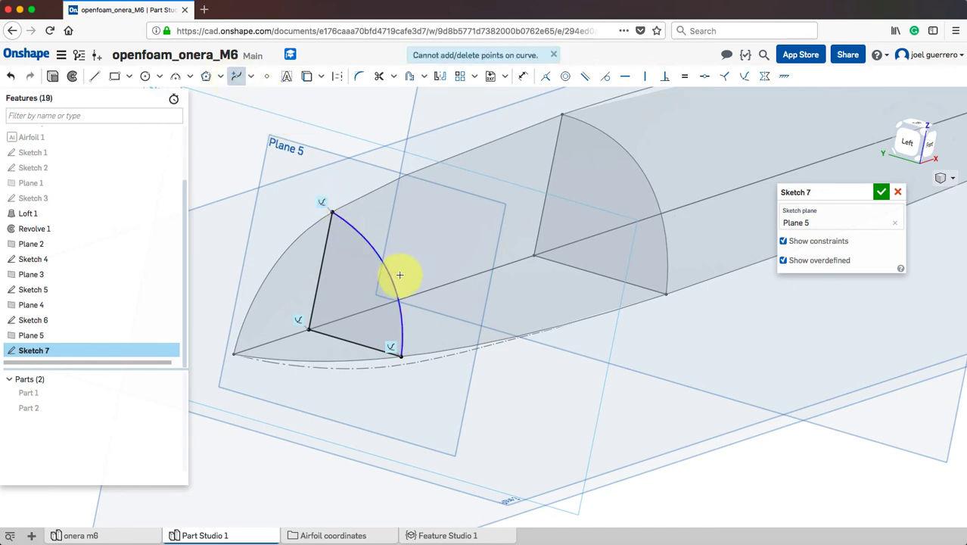
key("Escape")
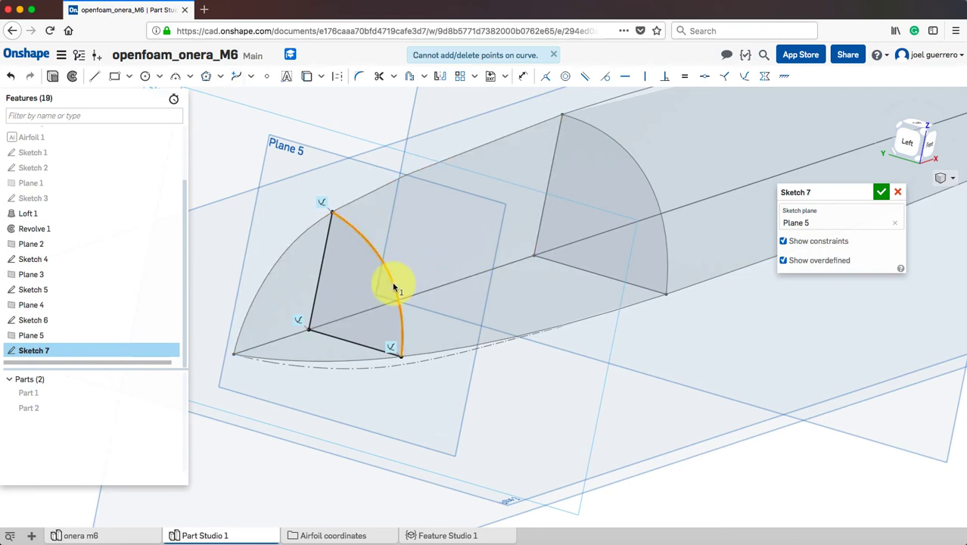
Delete the profile's curved edge and replace it with a two-point spline joining the outer endpoints of the straight lines
left_click(393, 287)
key("Delete")
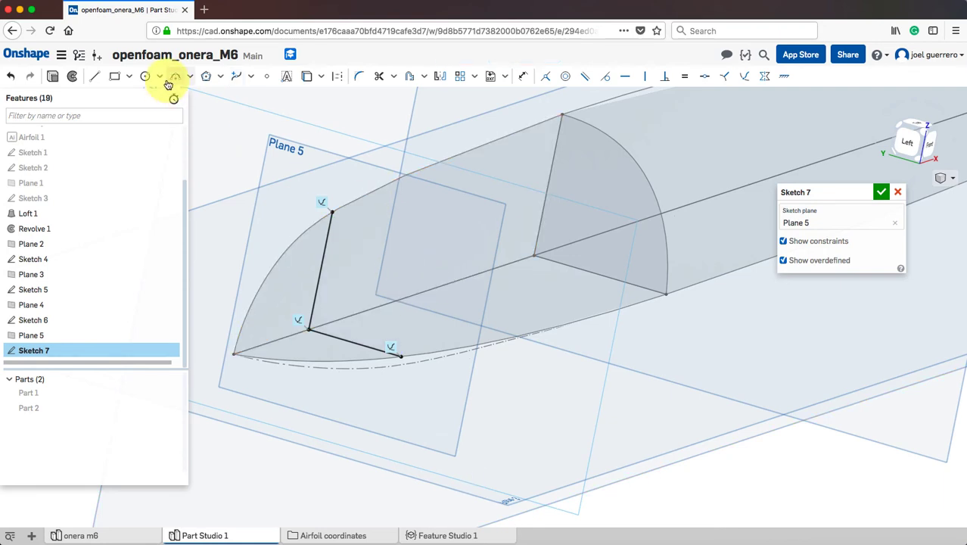
left_click(251, 79)
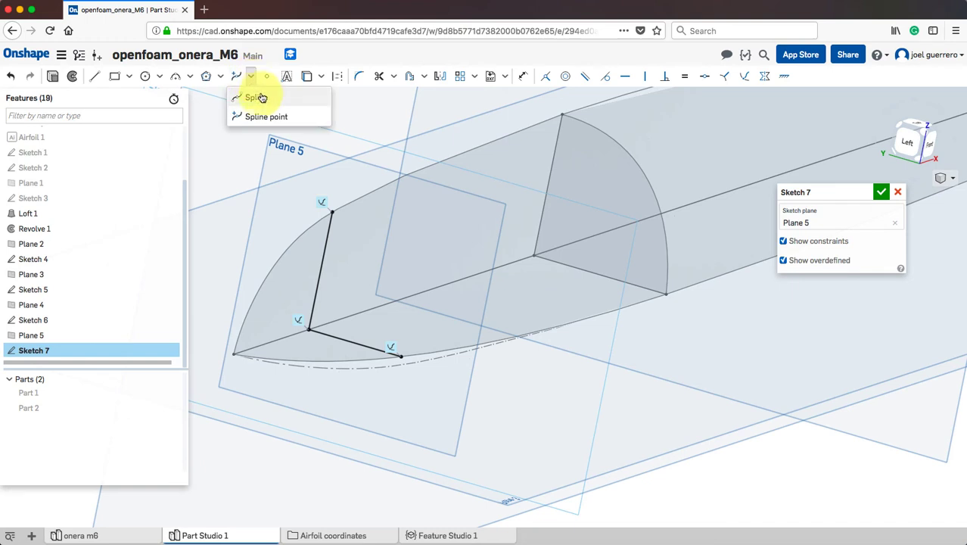
left_click(255, 96)
left_click(334, 214)
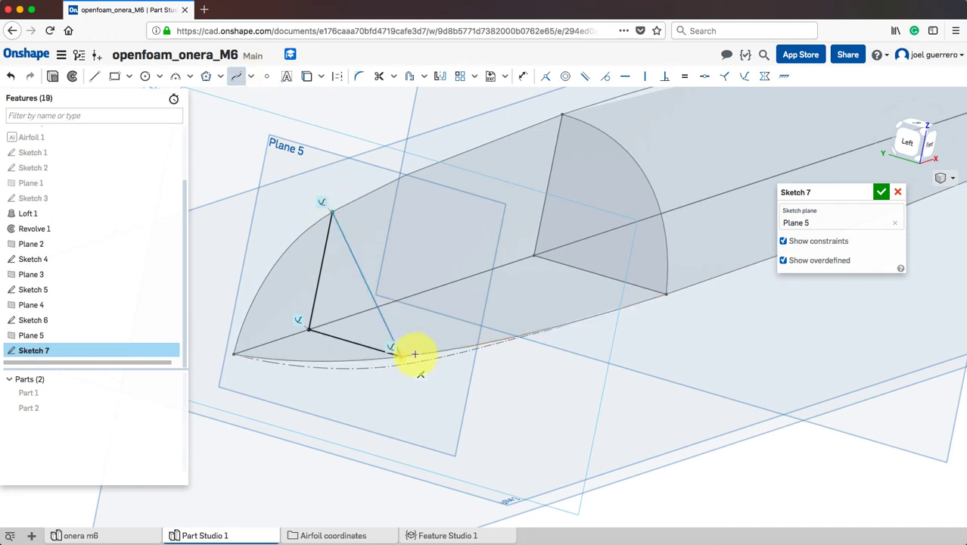
key("Escape")
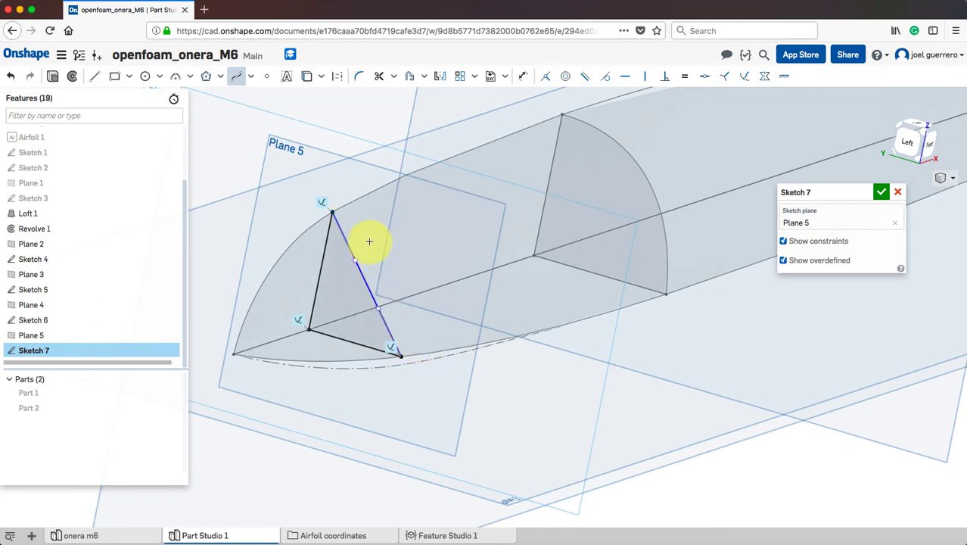
Shape the spline into a convex quarter curve with a near-horizontal upper handle and a near-vertical lower handle, and accept Sketch 7
right_click_drag(410, 274, 439, 274)
left_click(914, 142)
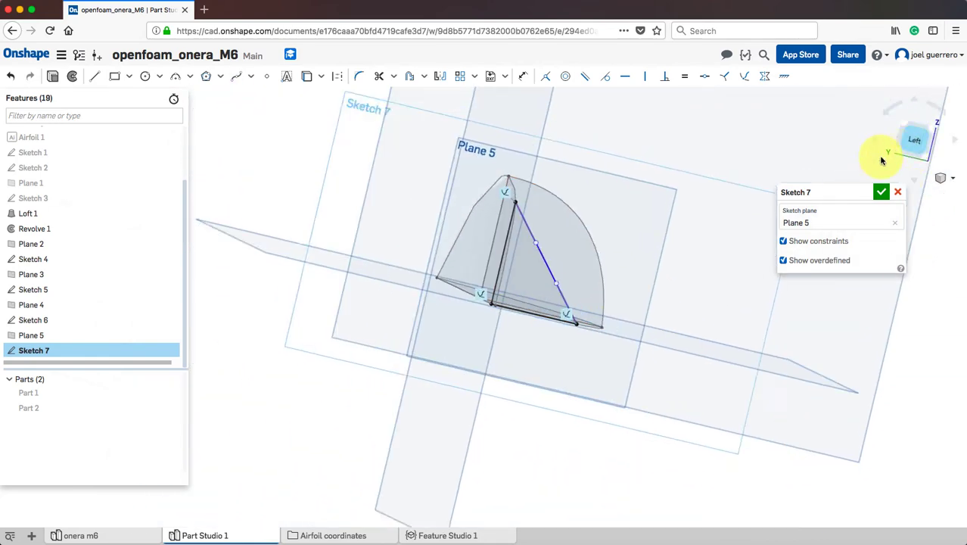
middle_click_drag(830, 334, 452, 349)
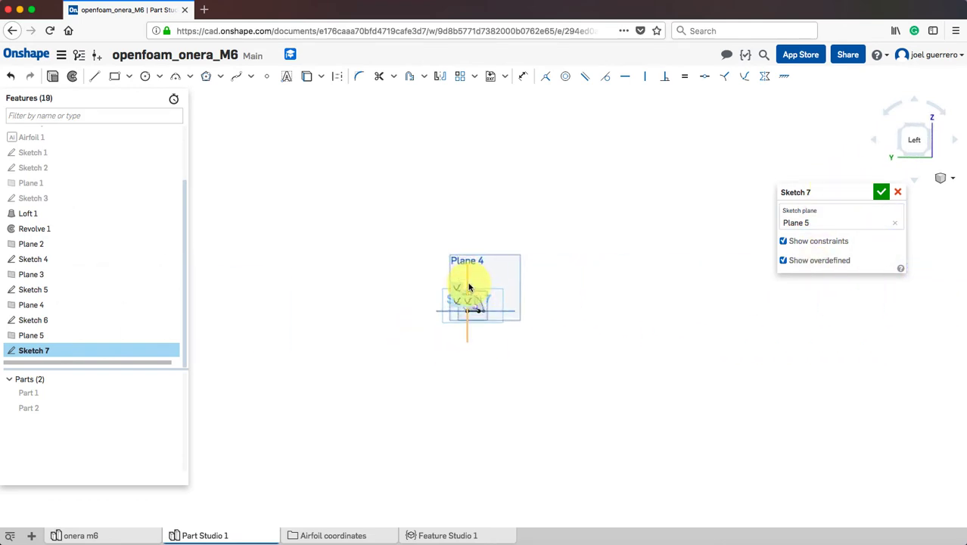
scroll(469, 287, "up", 10)
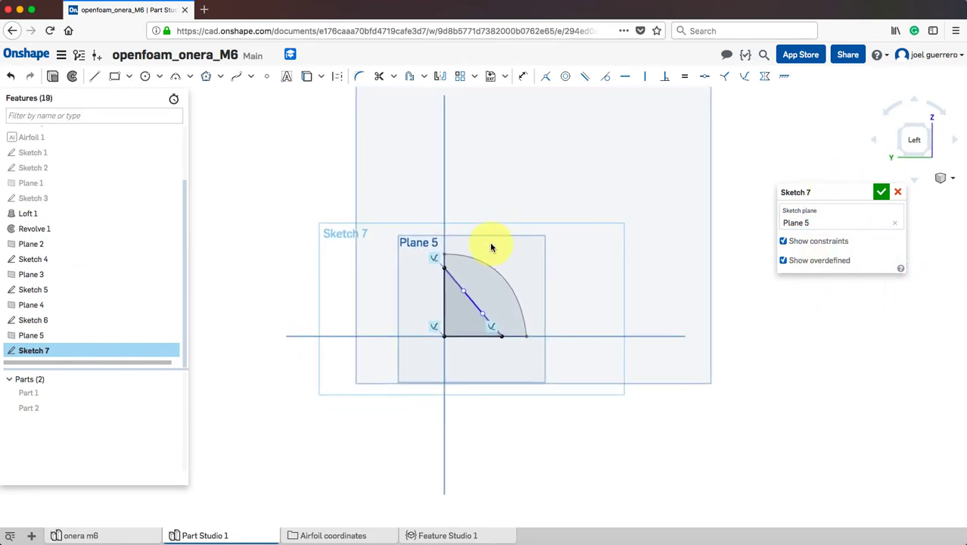
scroll(506, 264, "up", 5)
middle_click_drag(505, 262, 494, 199)
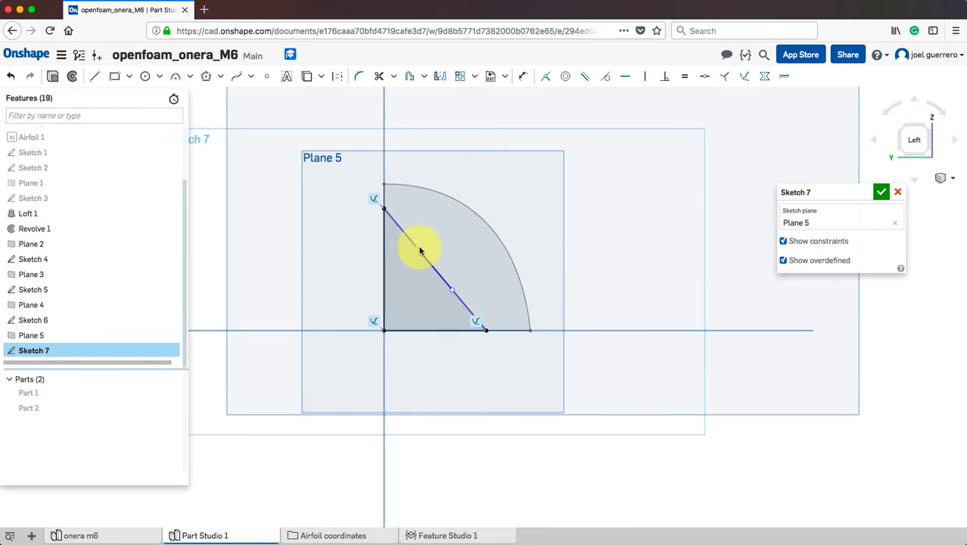
left_click_drag(420, 250, 460, 220)
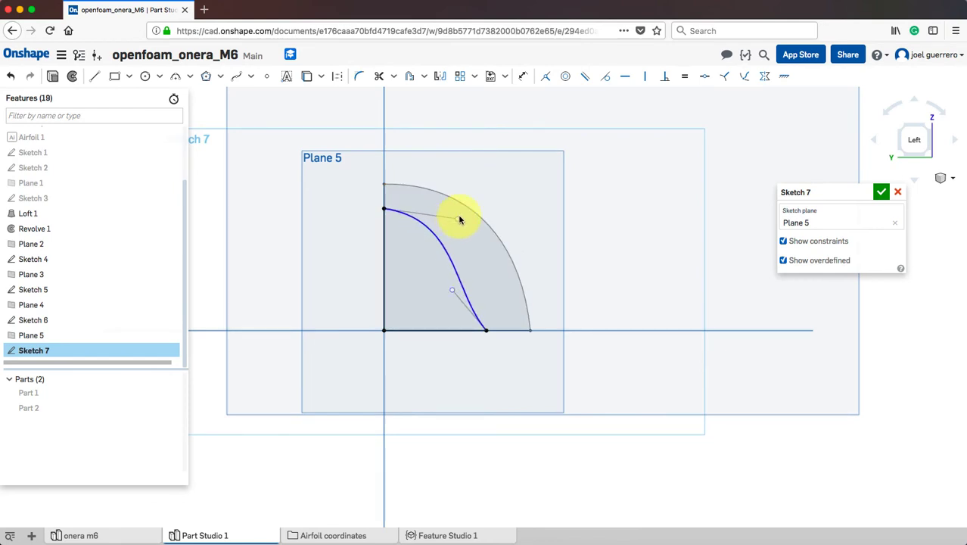
left_click_drag(451, 290, 485, 246)
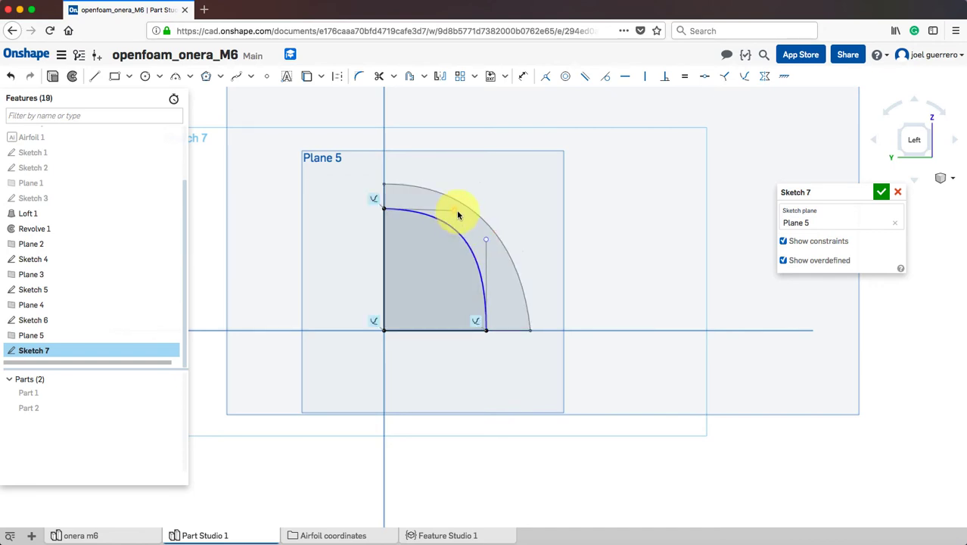
left_click(881, 194)
right_click_drag(770, 243, 712, 259)
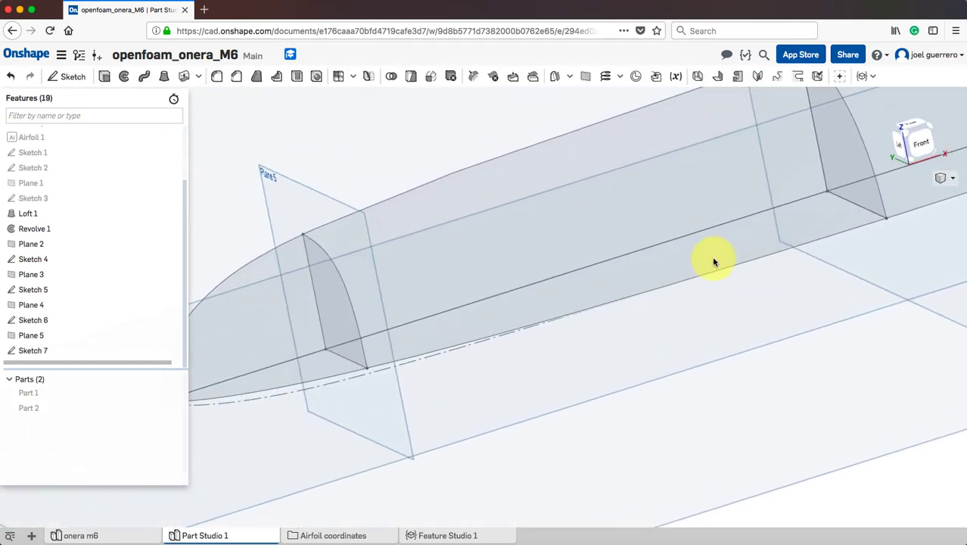
scroll(706, 274, "down", 3)
scroll(706, 276, "up", 3)
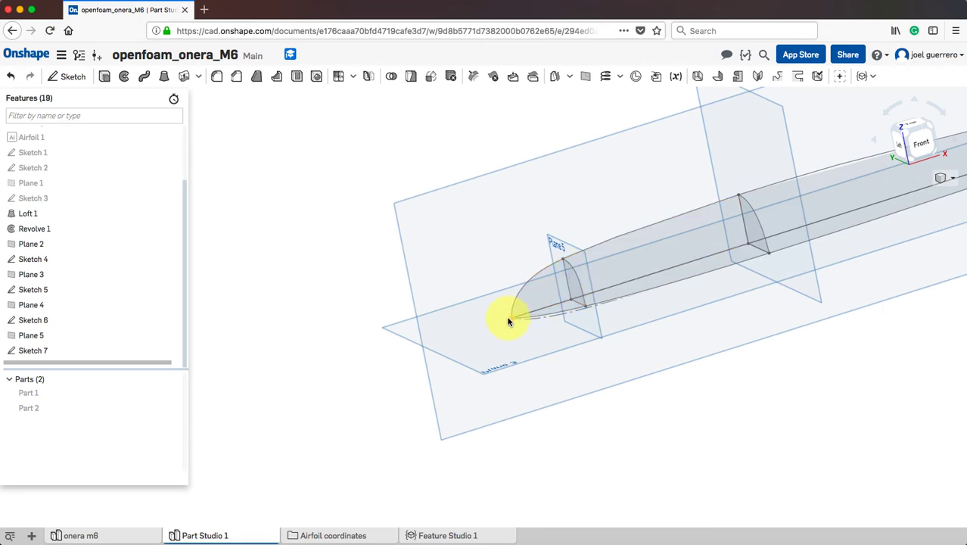
Start a new solid loft through the Sketch 6 face, the Sketch 7 face and the nose-tip vertex of Sketch 4
right_click_drag(795, 270, 755, 346)
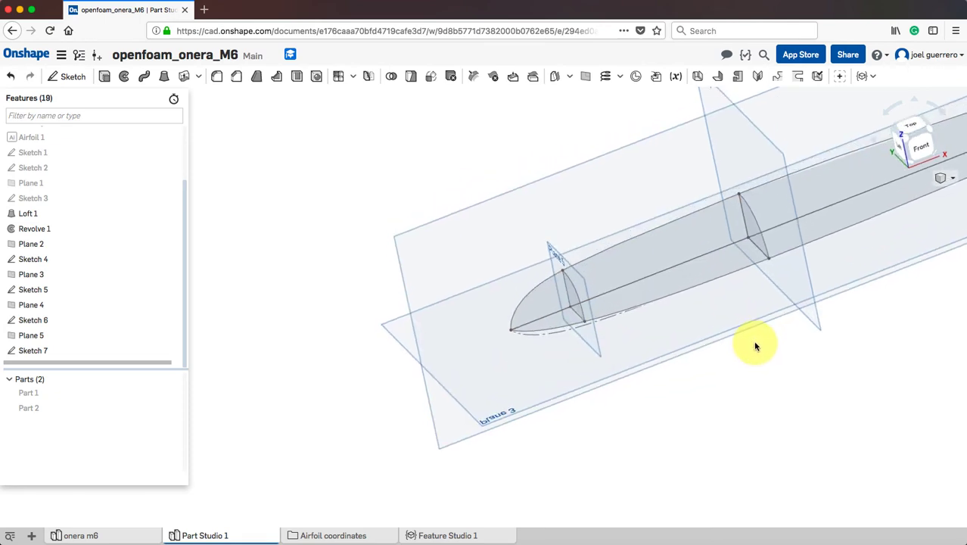
middle_click_drag(755, 346, 594, 380)
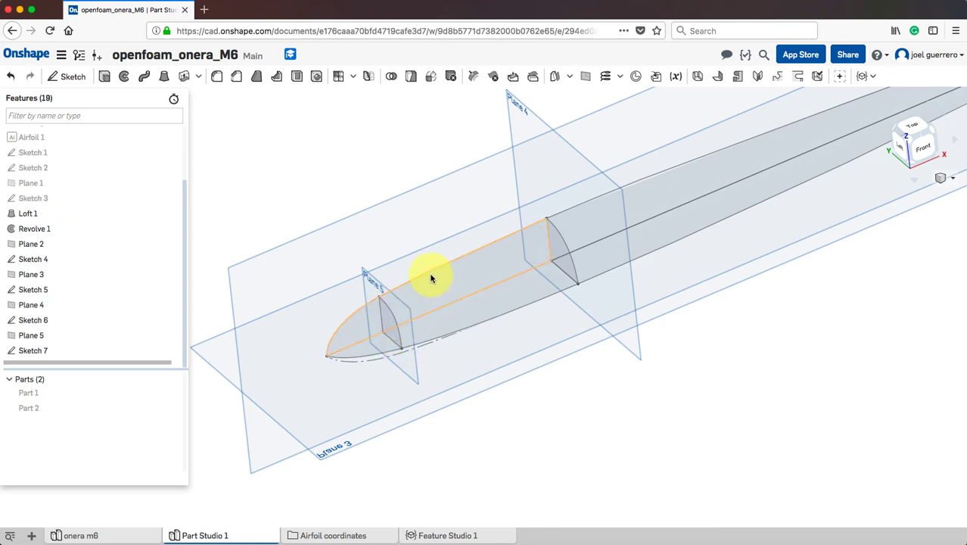
left_click(165, 79)
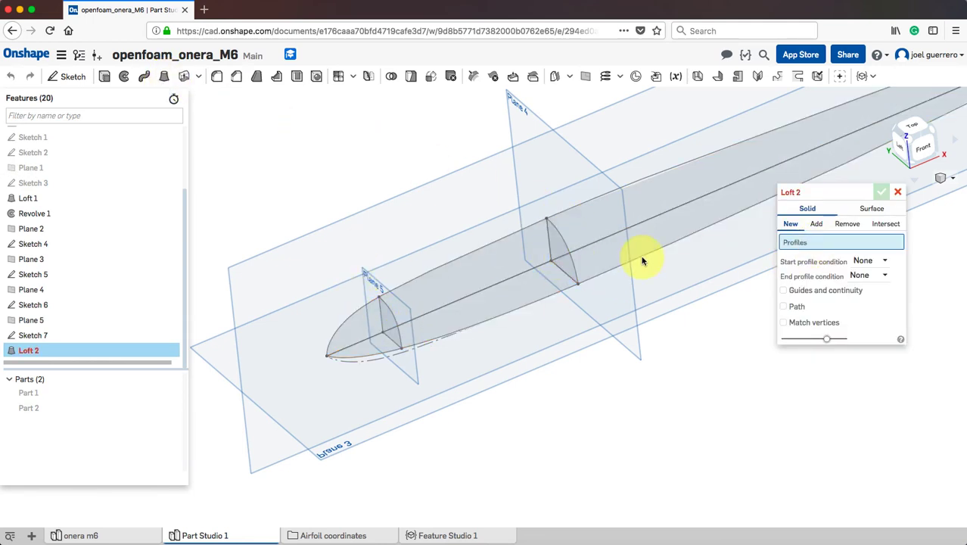
left_click(564, 258)
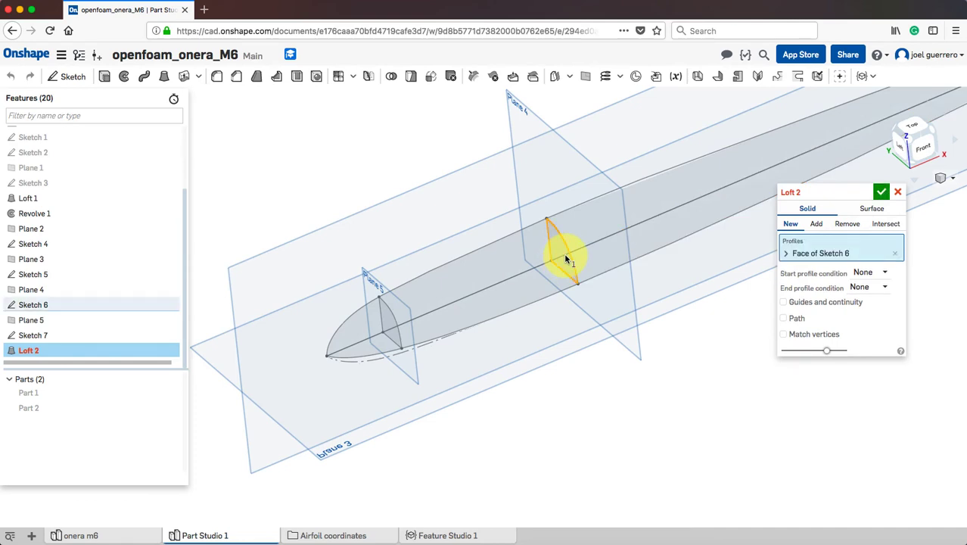
left_click(394, 333)
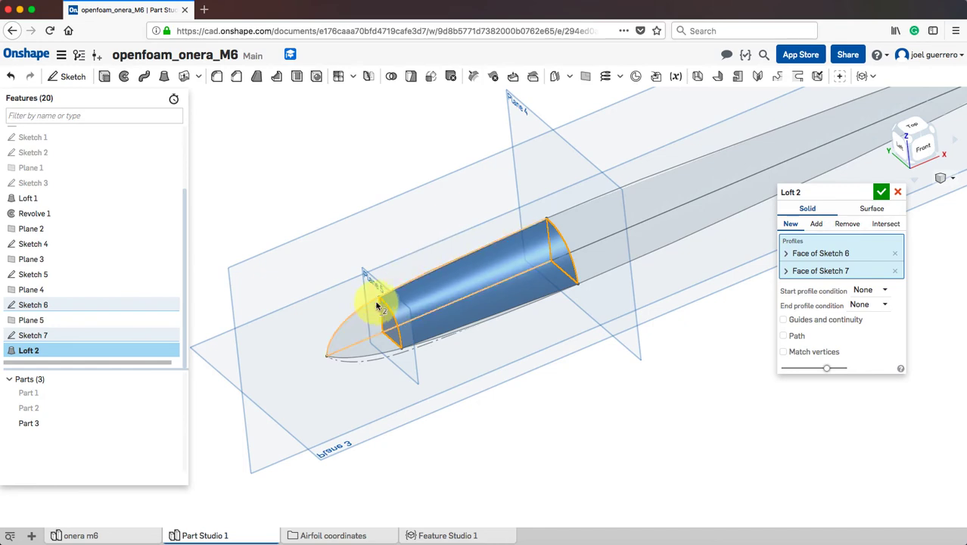
left_click(321, 363)
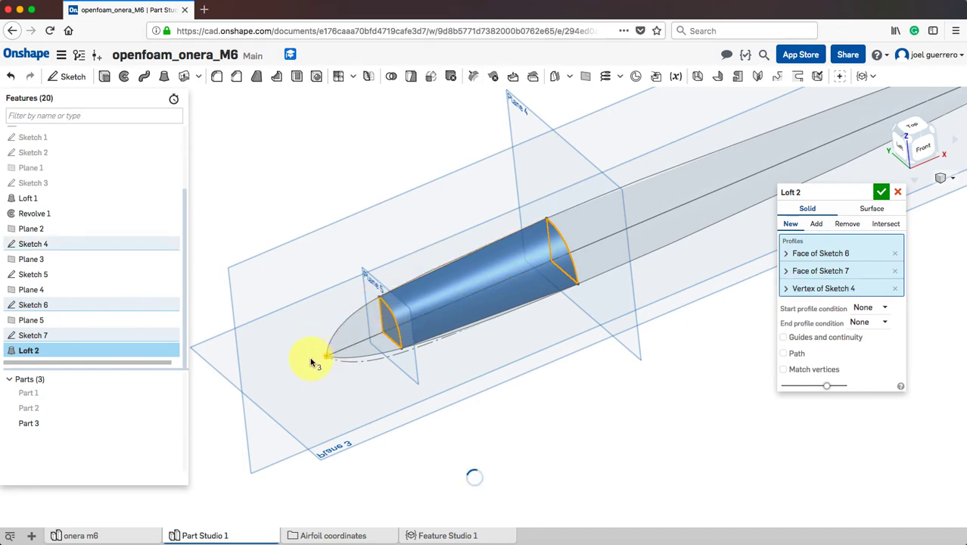
right_click_drag(451, 374, 511, 372)
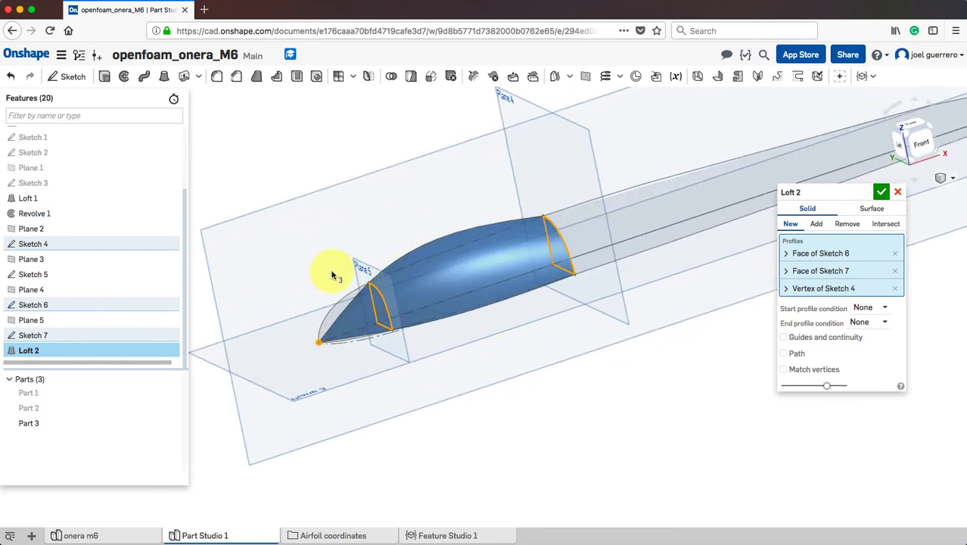
Guide the loft along the curved outline edges of Sketch 4 and Sketch 5, and accept it
left_click(784, 337)
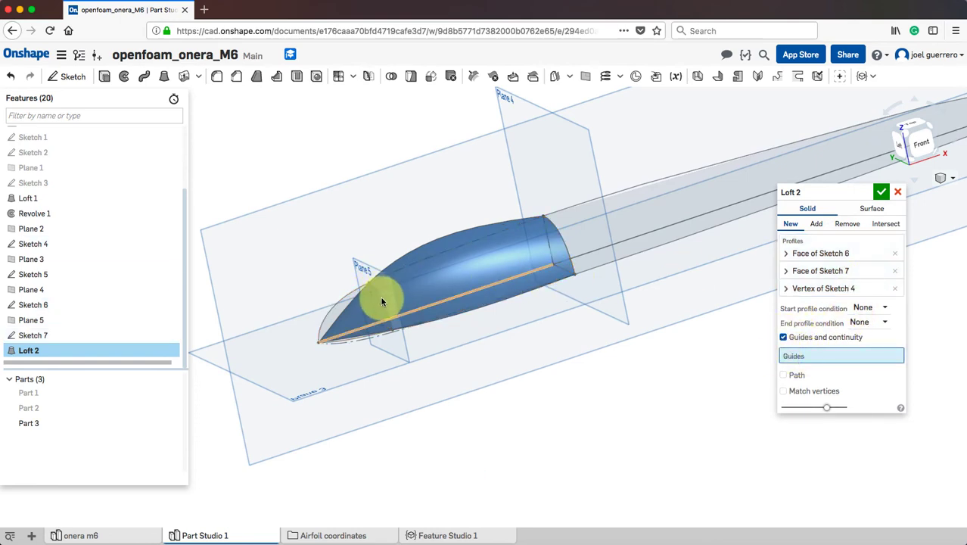
left_click(345, 298)
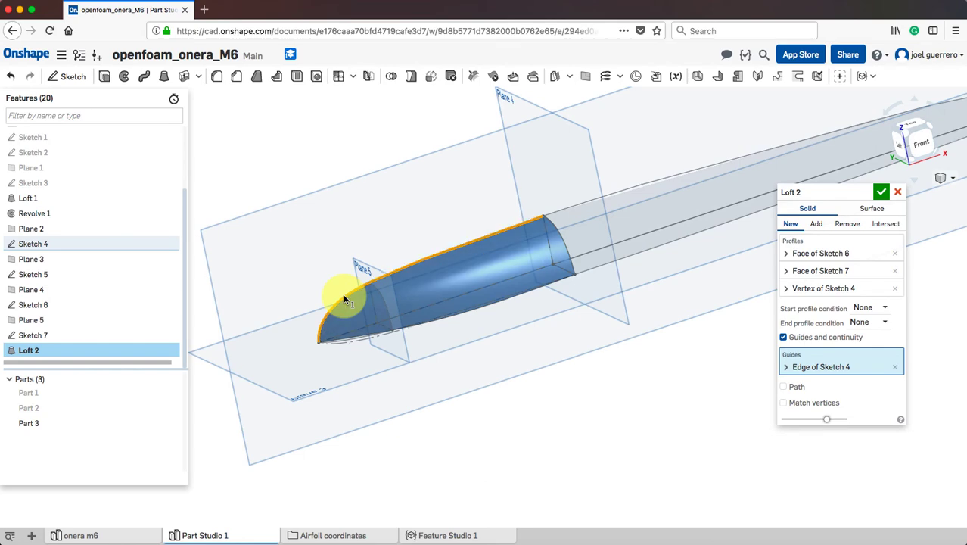
right_click_drag(441, 235, 467, 256)
left_click(389, 366)
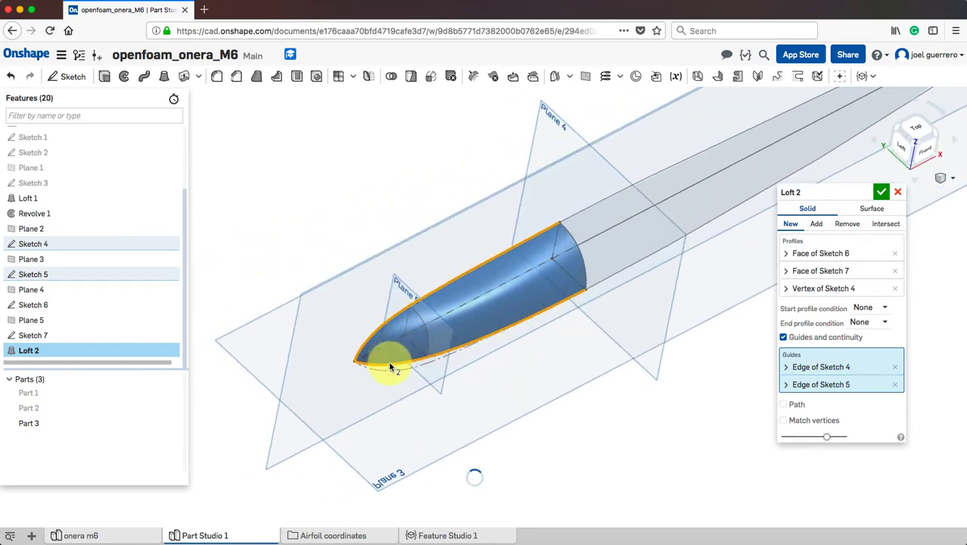
right_click_drag(540, 382, 550, 359)
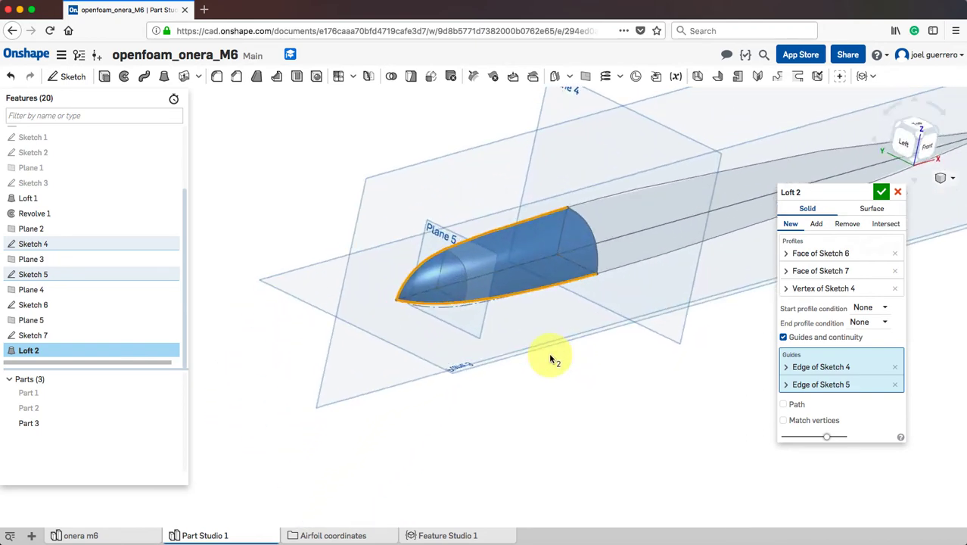
left_click(881, 191)
Examine the lofted nose's shape and surface smoothness from the front, side and isometric directions
right_click_drag(577, 321, 527, 302)
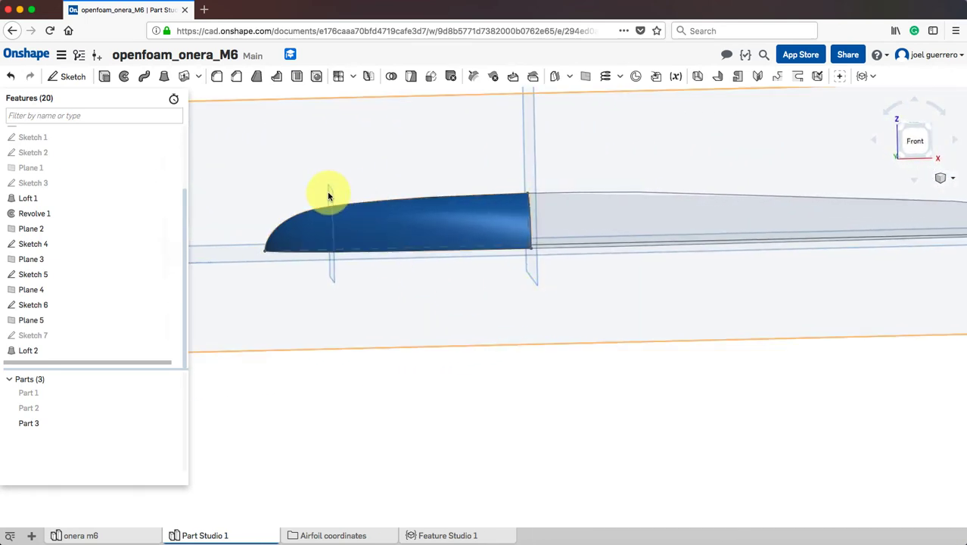
right_click_drag(329, 194, 447, 253)
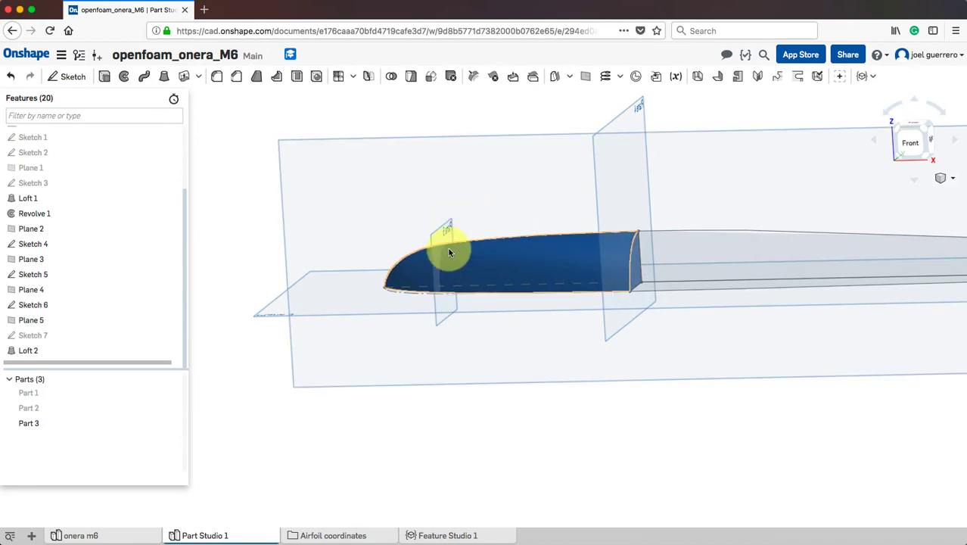
scroll(447, 248, "up", 5)
right_click_drag(417, 217, 557, 209)
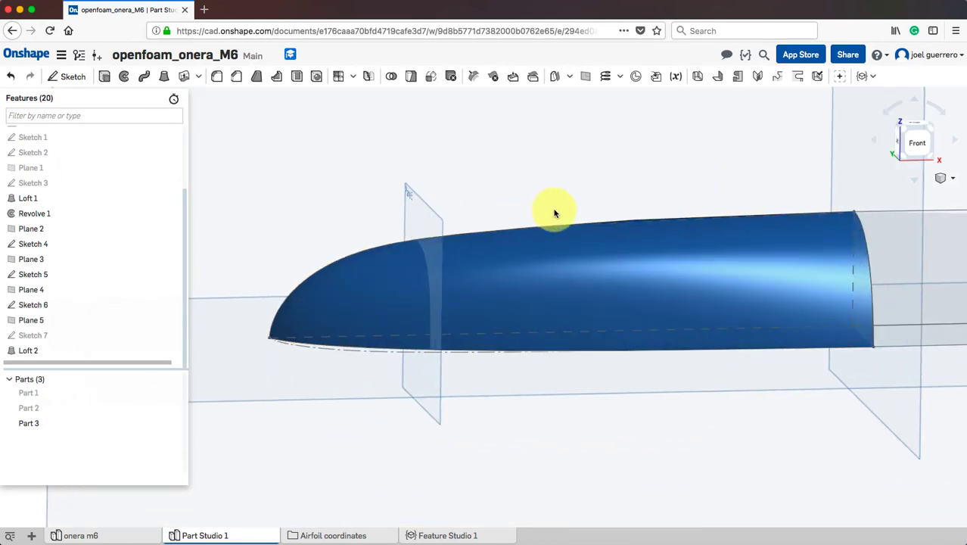
right_click_drag(340, 278, 406, 286)
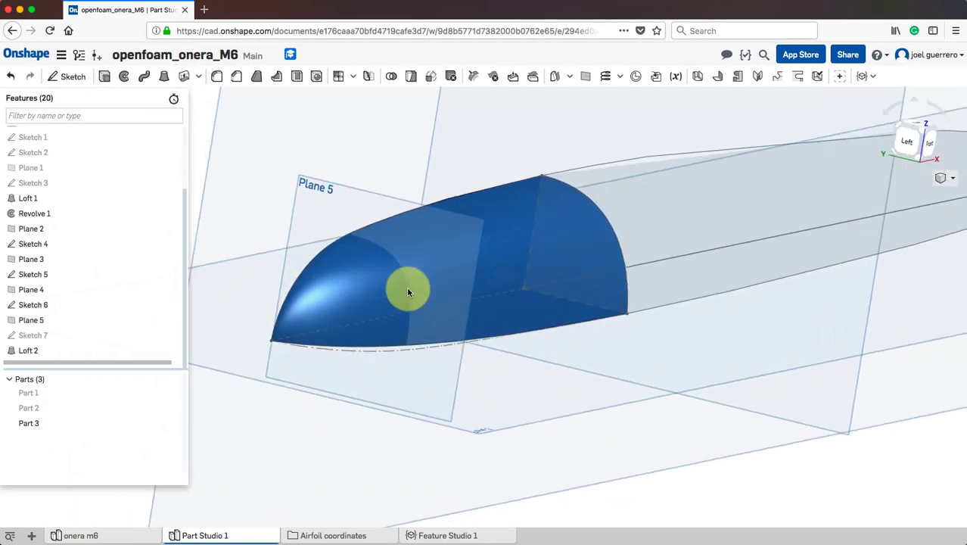
scroll(431, 353, "up", 2)
scroll(432, 354, "down", 8)
right_click_drag(431, 354, 460, 412)
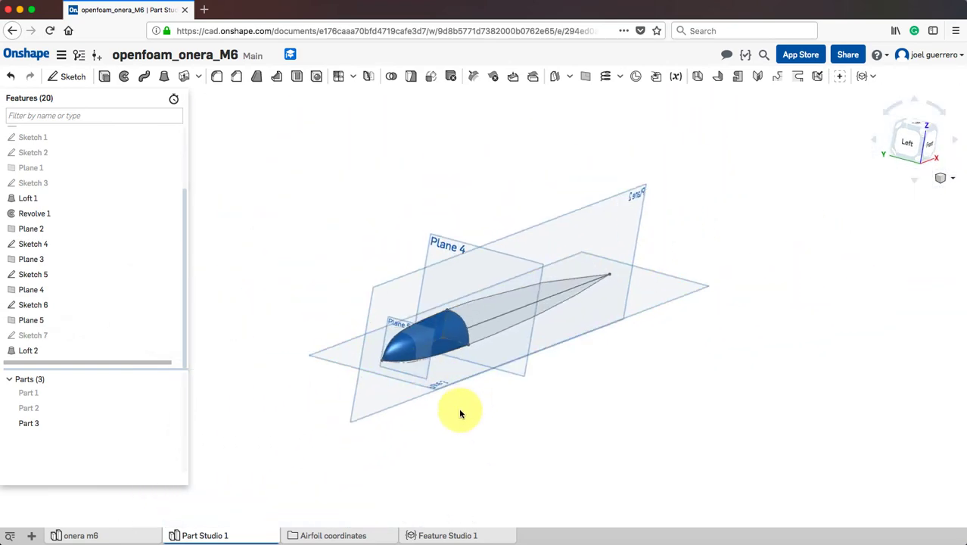
key("shift+7")
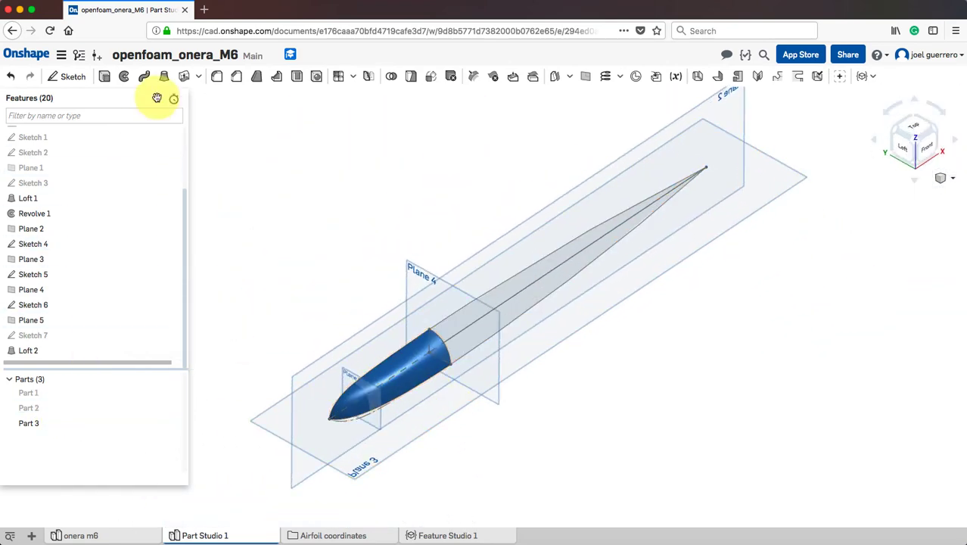
Hide Part 3 and start another solid loft from the Sketch 6 face straight to the nose-tip vertex of Sketch 4
left_click(173, 424)
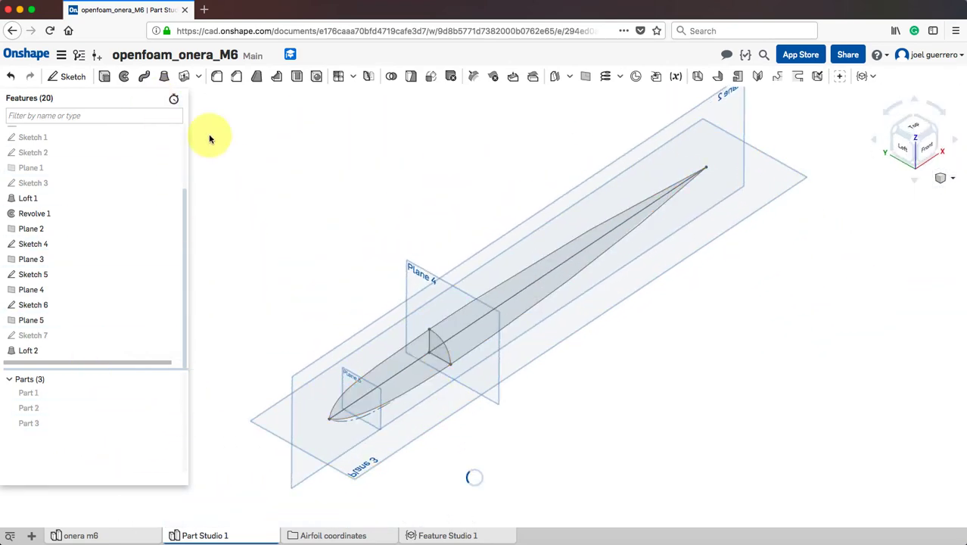
left_click(163, 78)
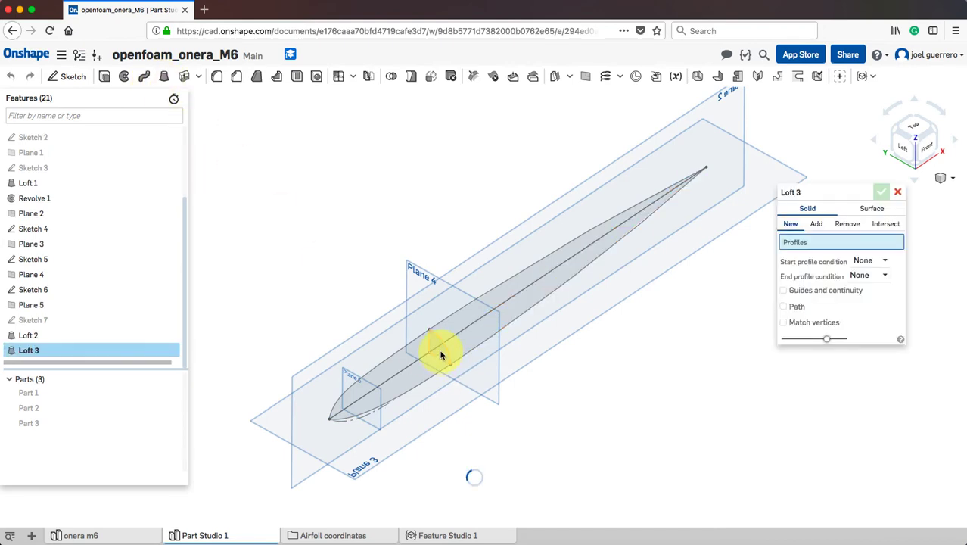
left_click(440, 350)
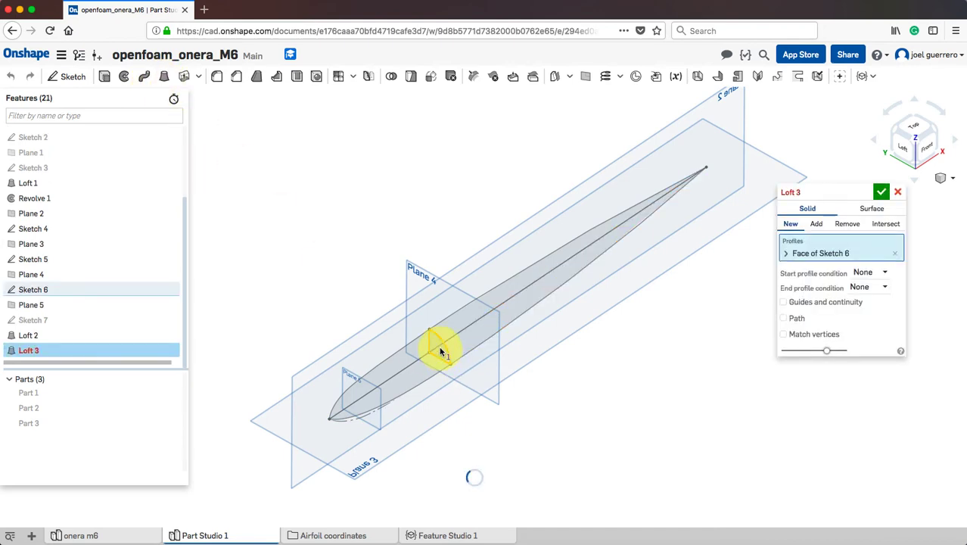
left_click(329, 421)
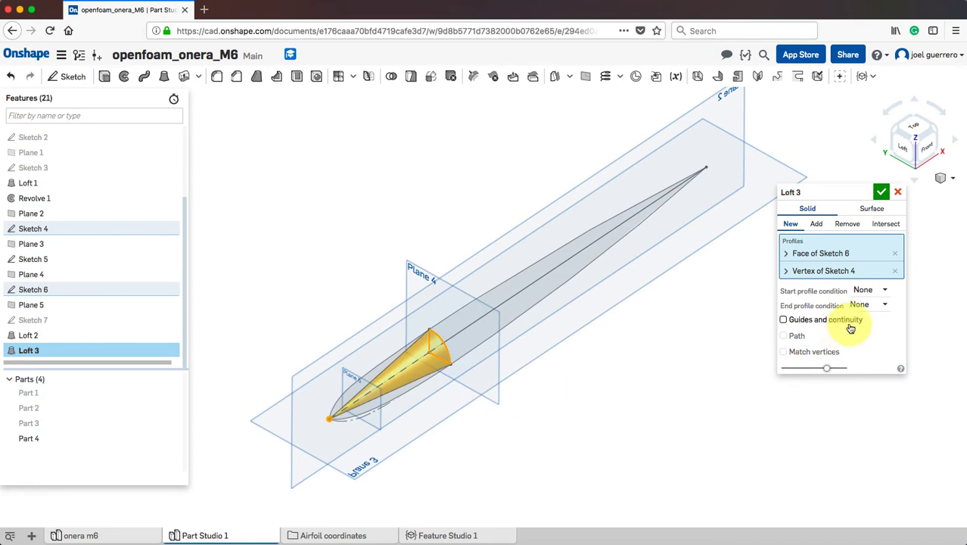
Guide the two-profile loft along the outline edges of Sketch 4 and Sketch 5, and accept it
left_click(804, 318)
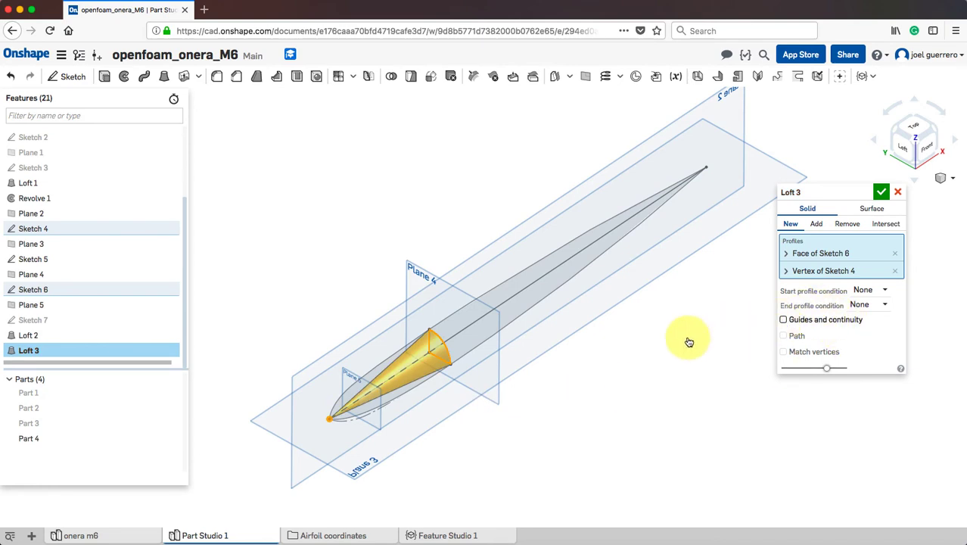
left_click(381, 371)
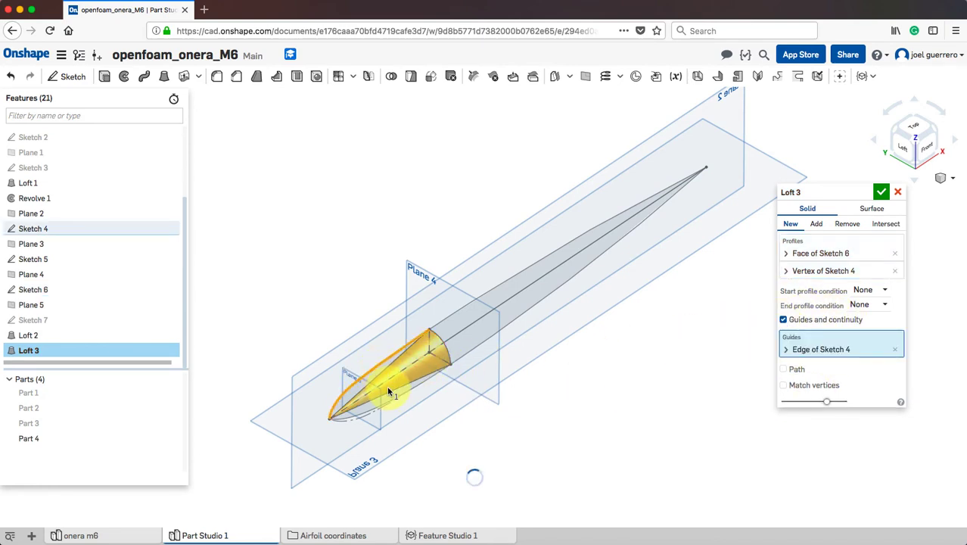
left_click(360, 417)
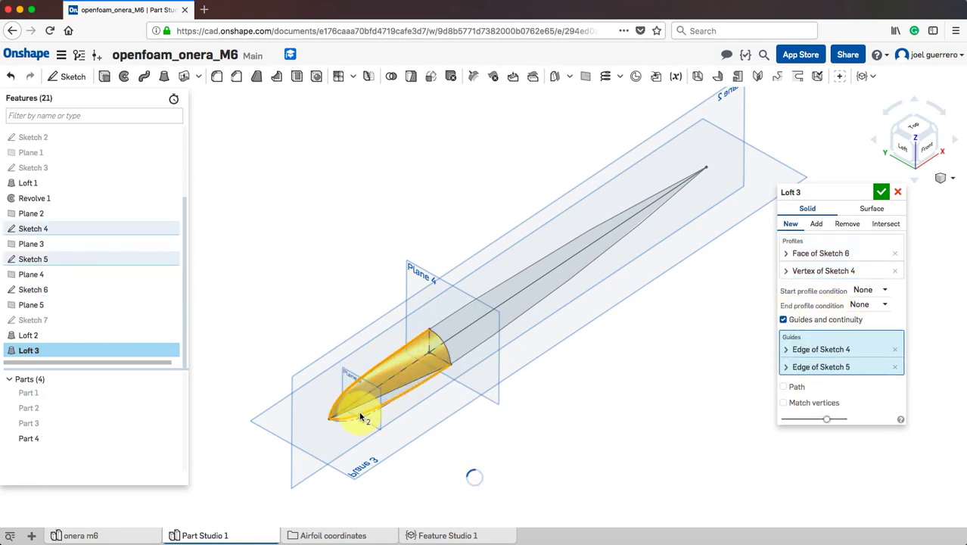
left_click(880, 193)
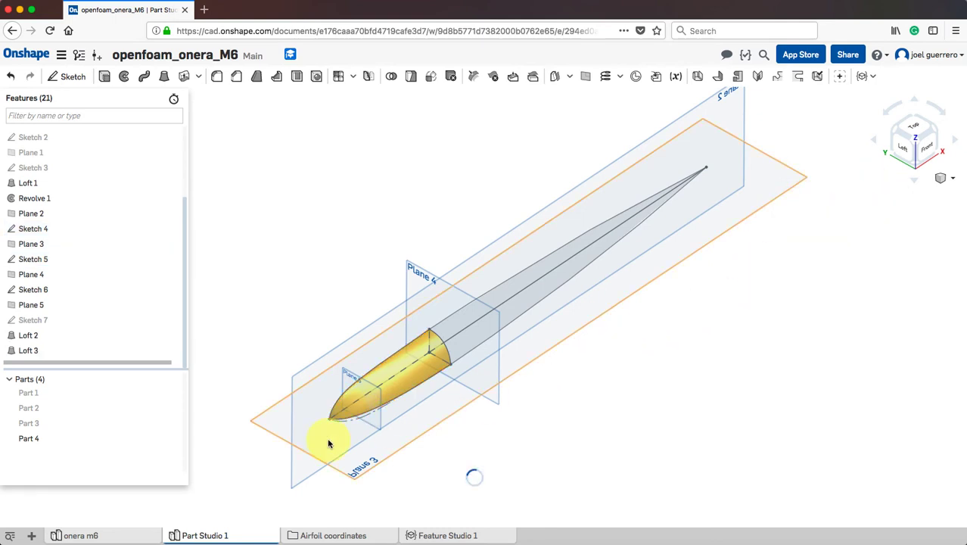
Show Part 3 again and compare its surface with the overlapping Part 4 around the nose
left_click(173, 424)
right_click_drag(650, 447, 654, 376)
middle_click_drag(653, 373, 659, 409)
scroll(517, 383, "down", 5)
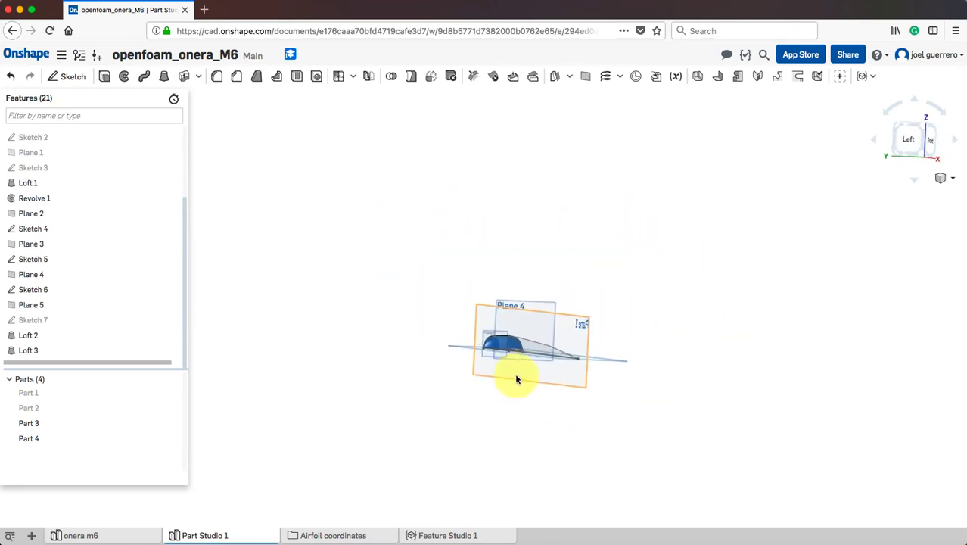
scroll(516, 376, "up", 5)
scroll(514, 372, "up", 3)
right_click_drag(512, 367, 504, 398)
scroll(458, 430, "up", 3)
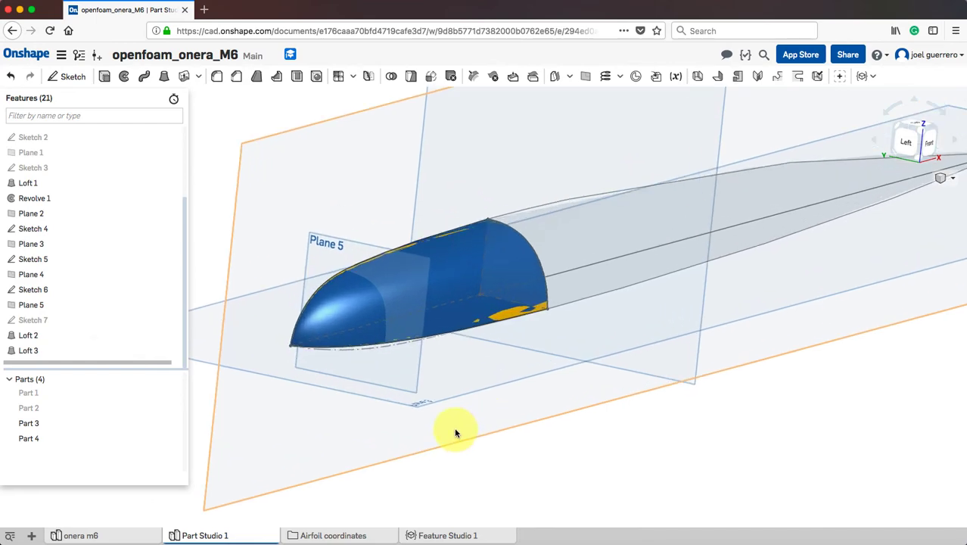
Temporarily hide Part 3 to inspect Part 4's nose shape on its own, and show Part 3 again
left_click(172, 423)
mouse_move(315, 333)
right_mouse_down()
mouse_move(267, 328)
mouse_move(349, 302)
mouse_move(313, 323)
right_mouse_up()
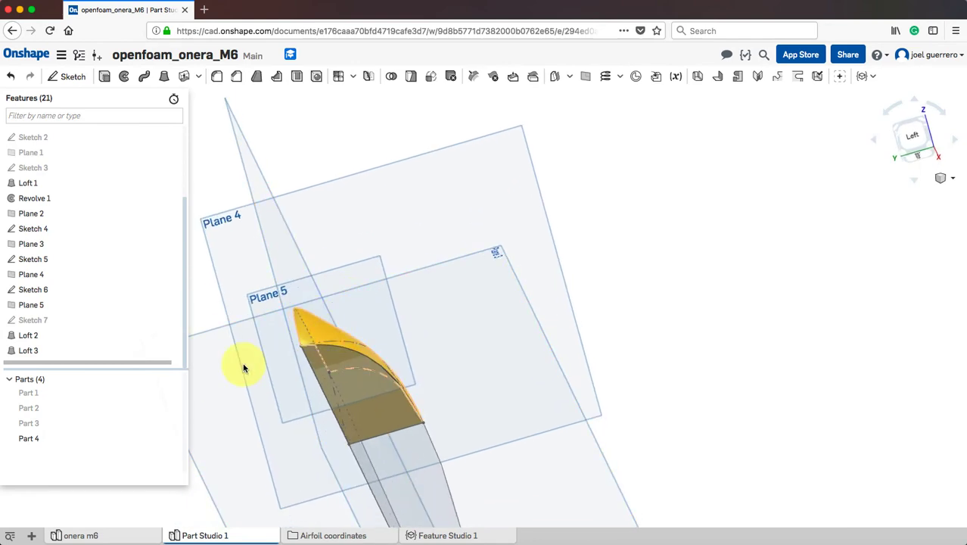
left_click(172, 425)
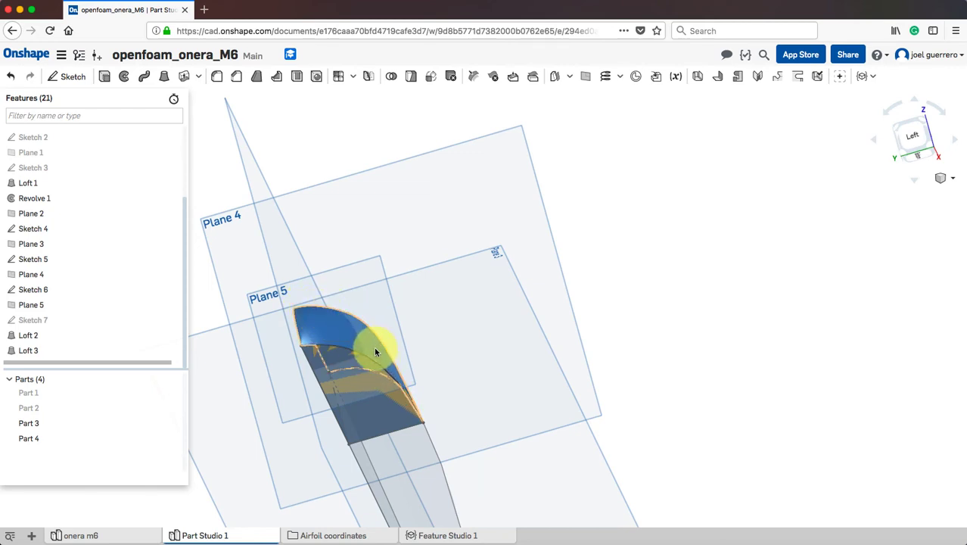
Lower the opacity in Part 3's appearance so that Part 4 can be seen through it
right_click(72, 424)
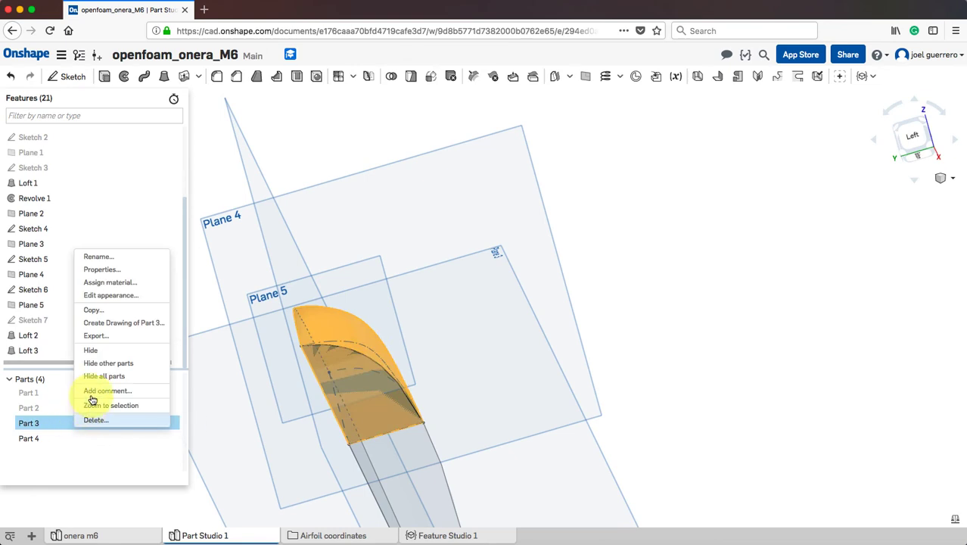
left_click(124, 296)
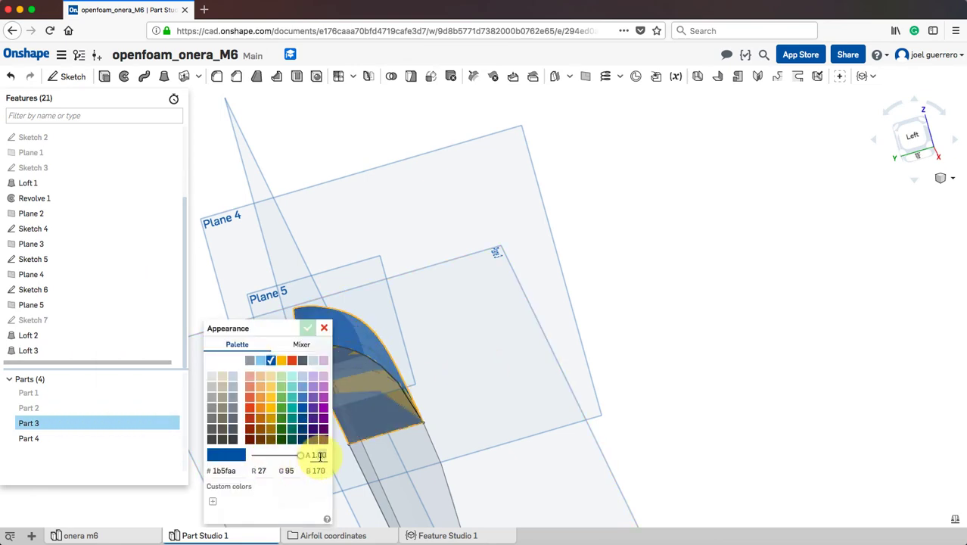
key("BackSpace")
key("BackSpace")
key("BackSpace")
type("0")
key("Return")
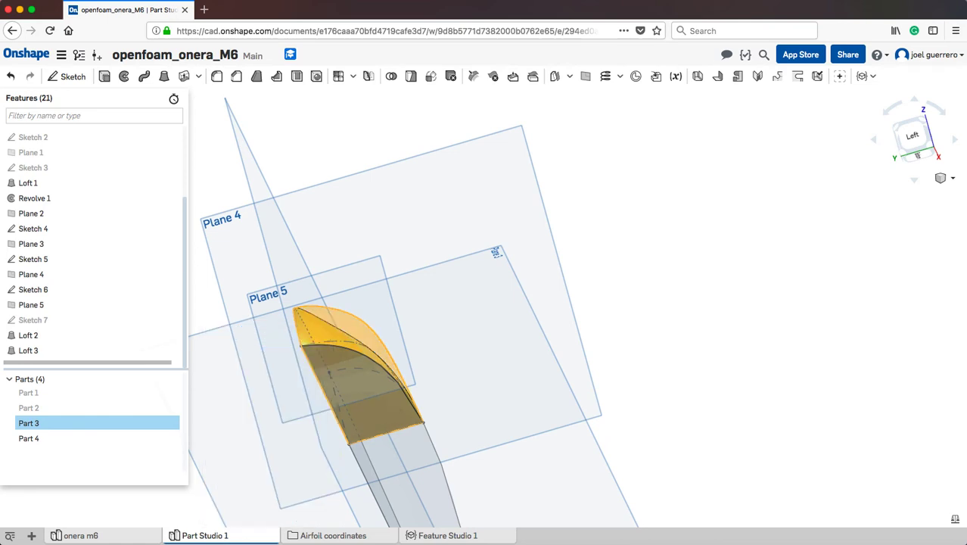
Set the opacity in Part 4's appearance to 0.2
left_click(75, 439)
left_click(76, 441)
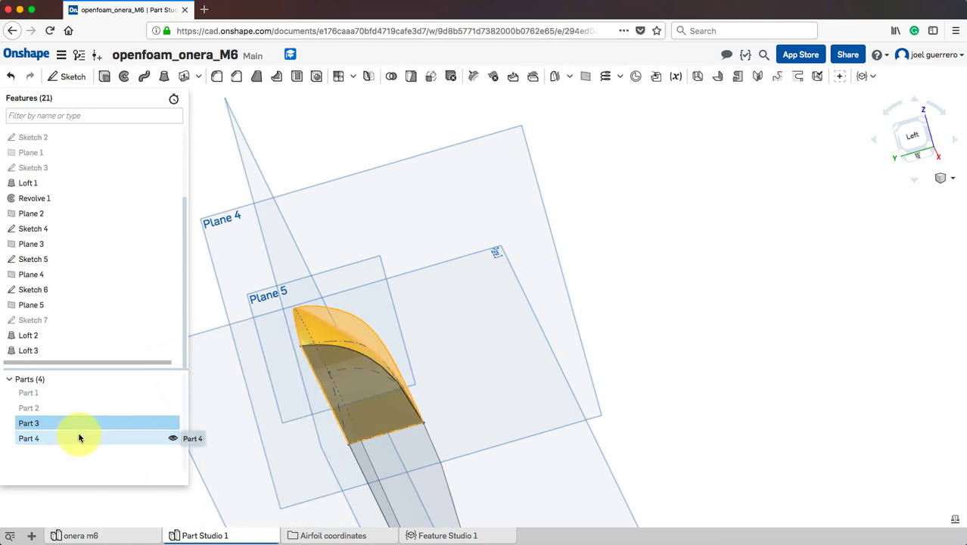
left_click(95, 423)
right_click(77, 441)
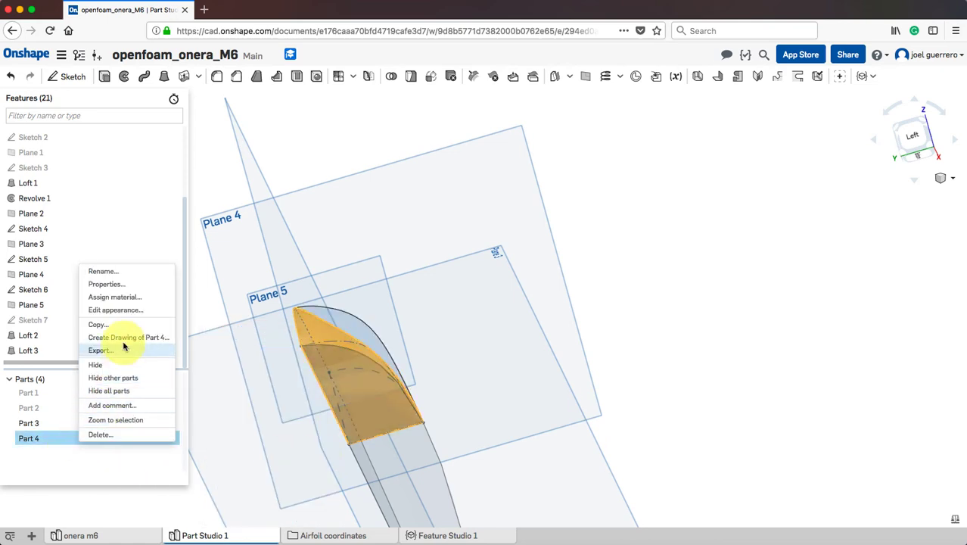
left_click(114, 310)
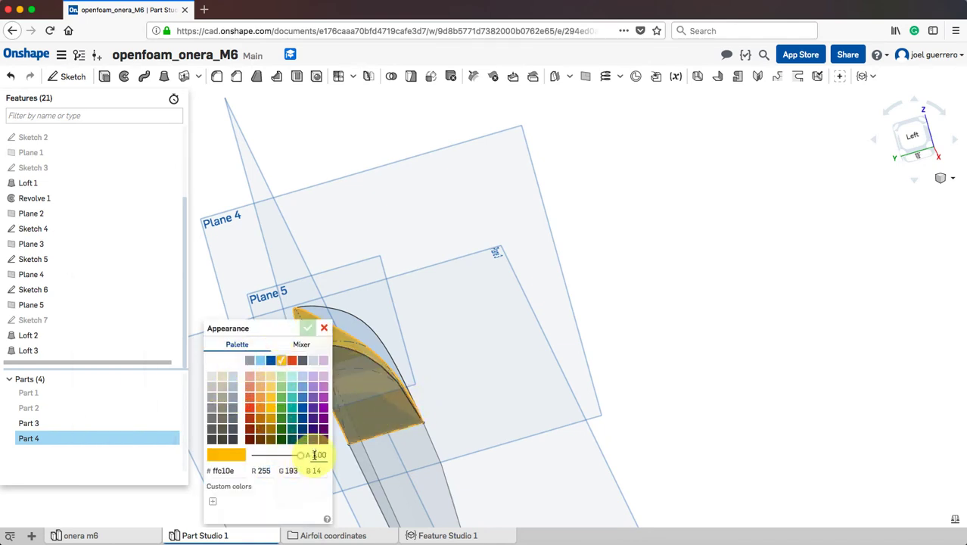
type("0.2")
key("Return")
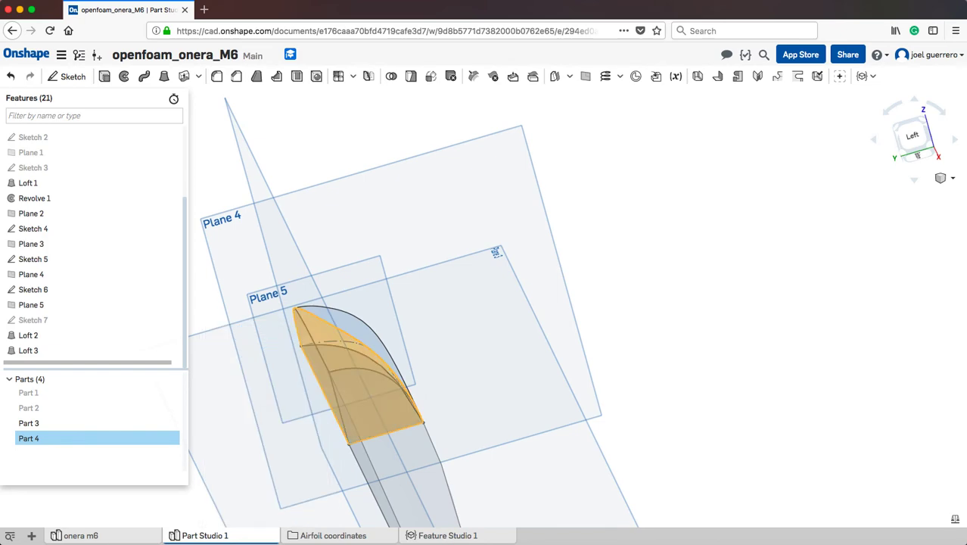
Examine the overlapping transparent nose surfaces of Part 3 and Part 4 from several angles
left_click(733, 307)
right_click_drag(729, 304, 767, 268)
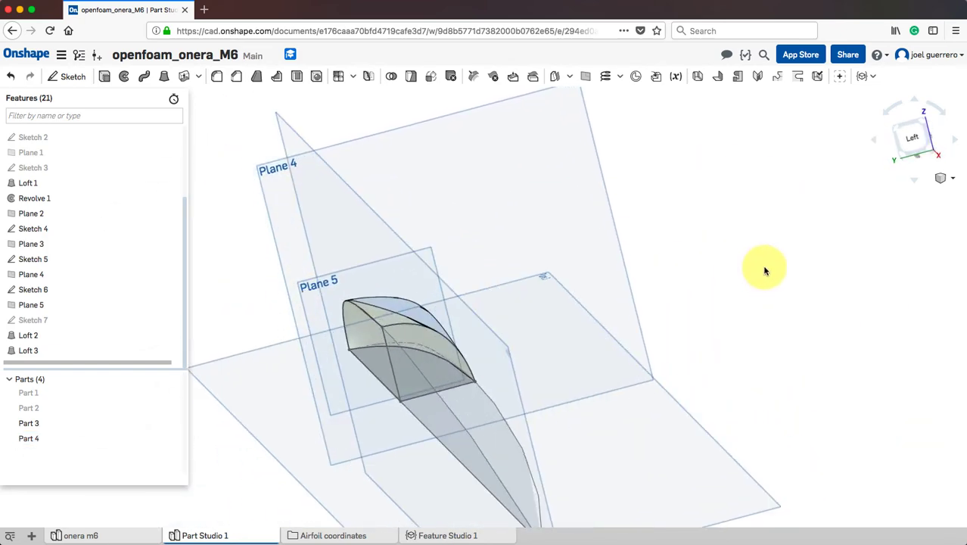
left_click(373, 307)
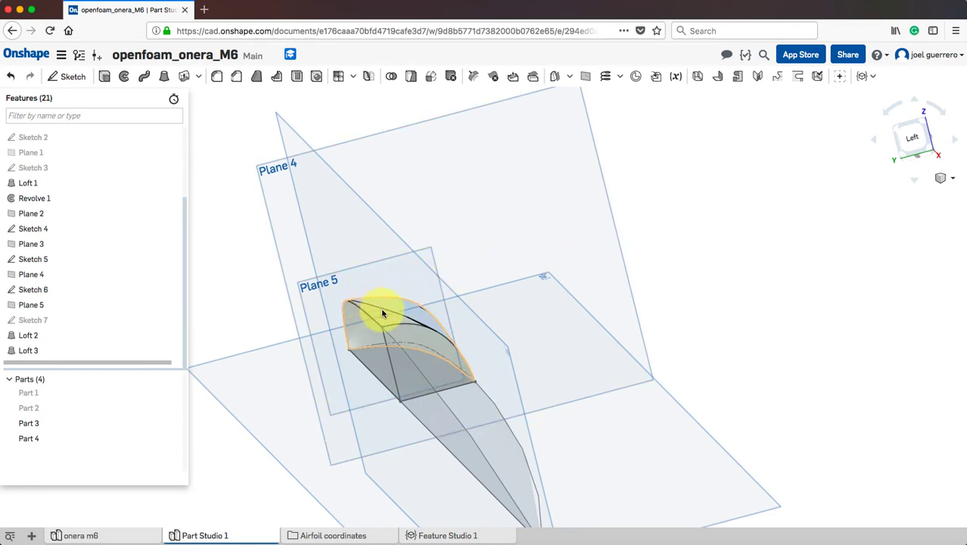
right_click_drag(484, 334, 508, 343)
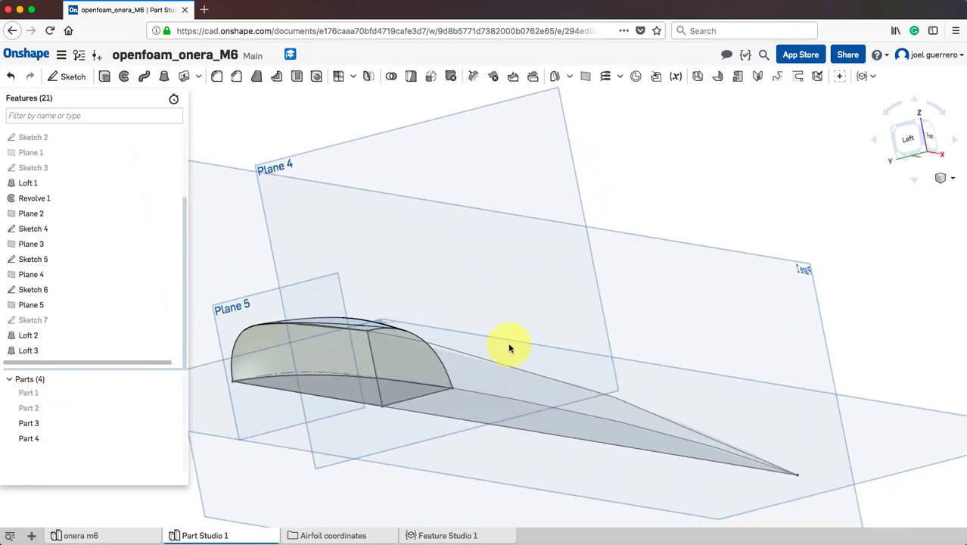
middle_click_drag(508, 342, 694, 239)
right_click_drag(694, 240, 588, 270)
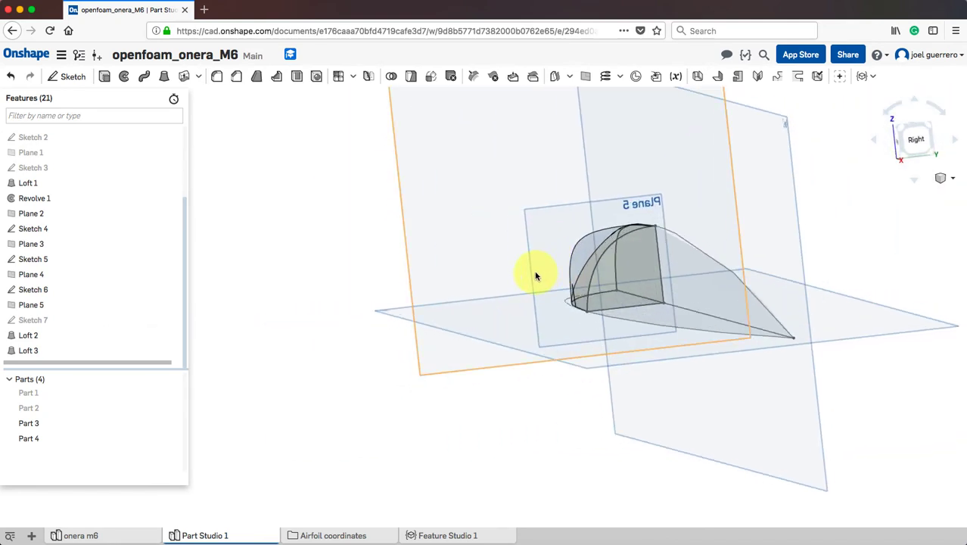
Show Part 2 and set the opacity in its appearance to 0.3
left_click(173, 408)
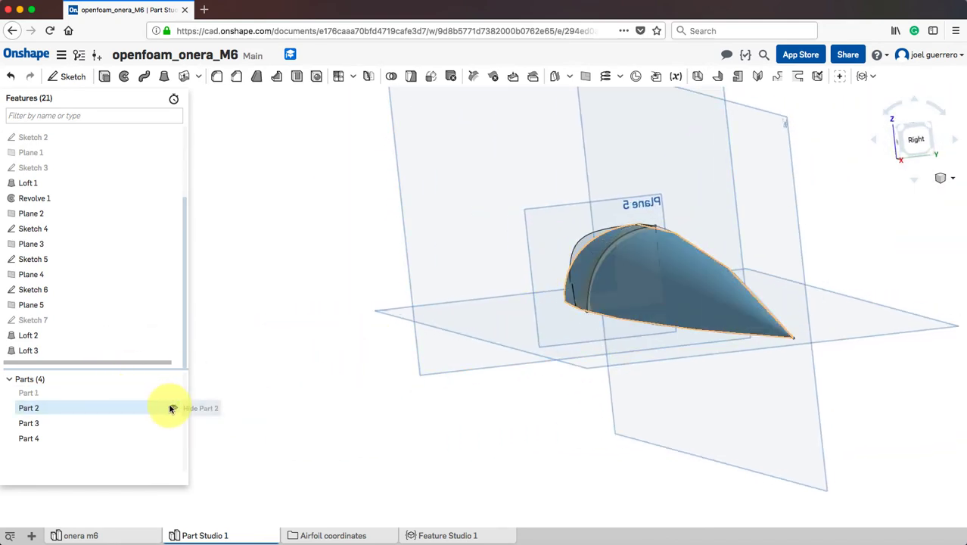
right_click_drag(333, 395, 401, 389)
right_click(109, 411)
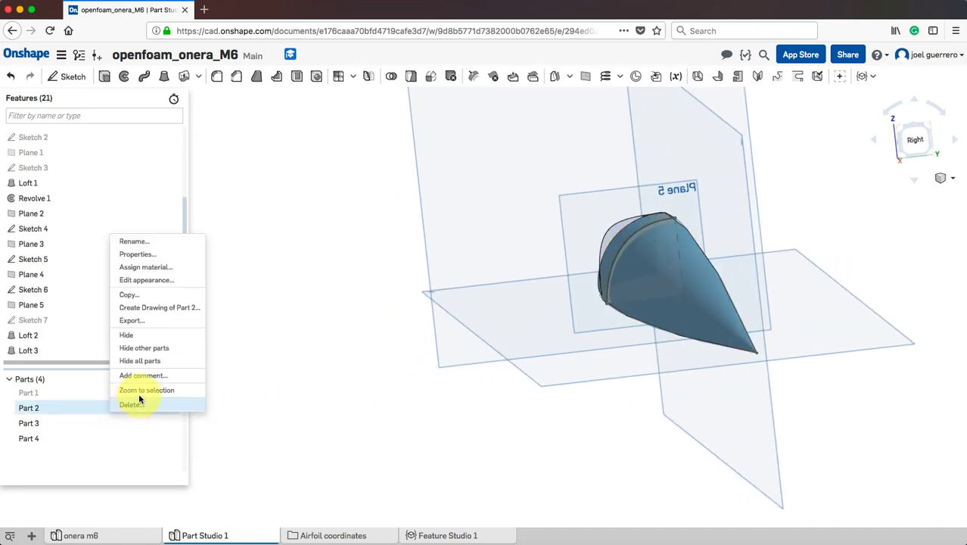
left_click(171, 284)
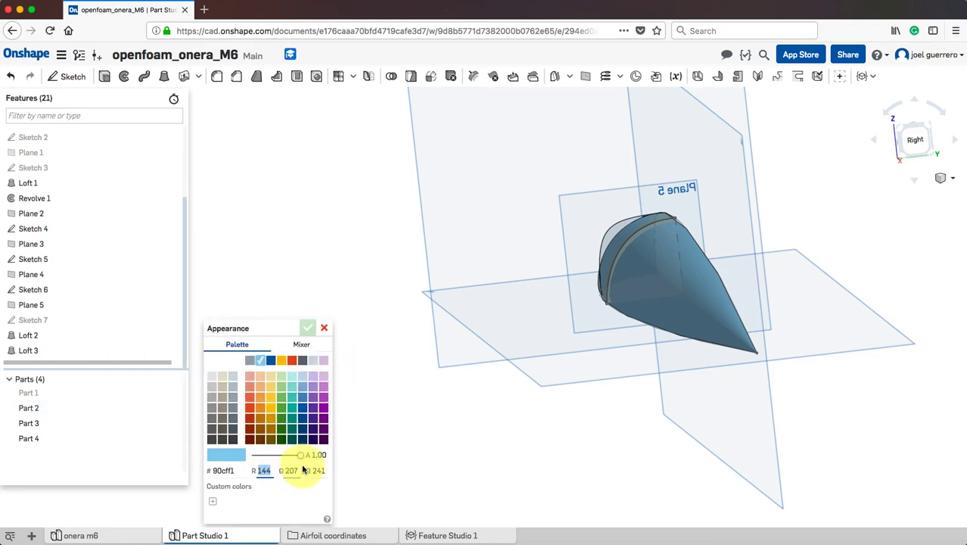
type("0.3")
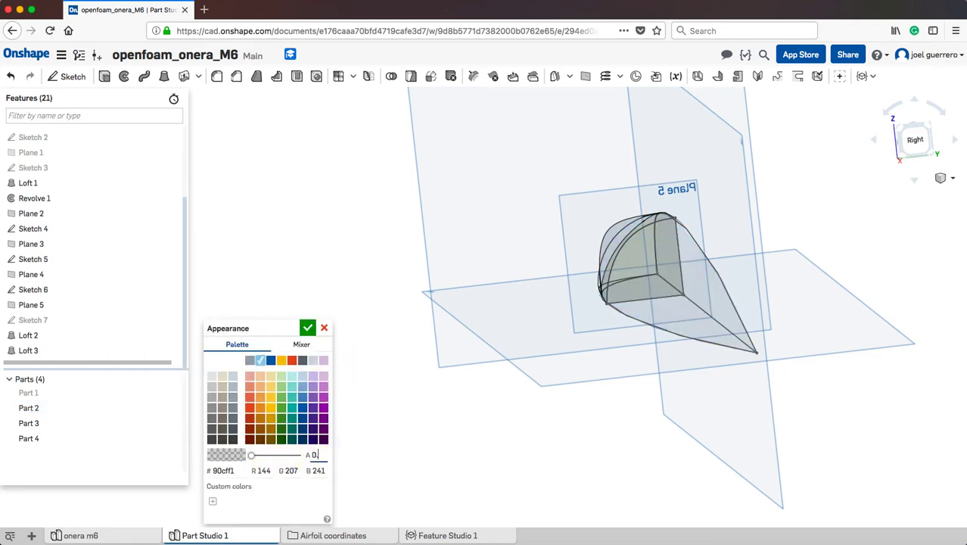
key("Return")
Compare the three overlapping nose shapes of Part 2, Part 3 and Part 4
right_click_drag(404, 421, 401, 424)
middle_click_drag(415, 426, 301, 489)
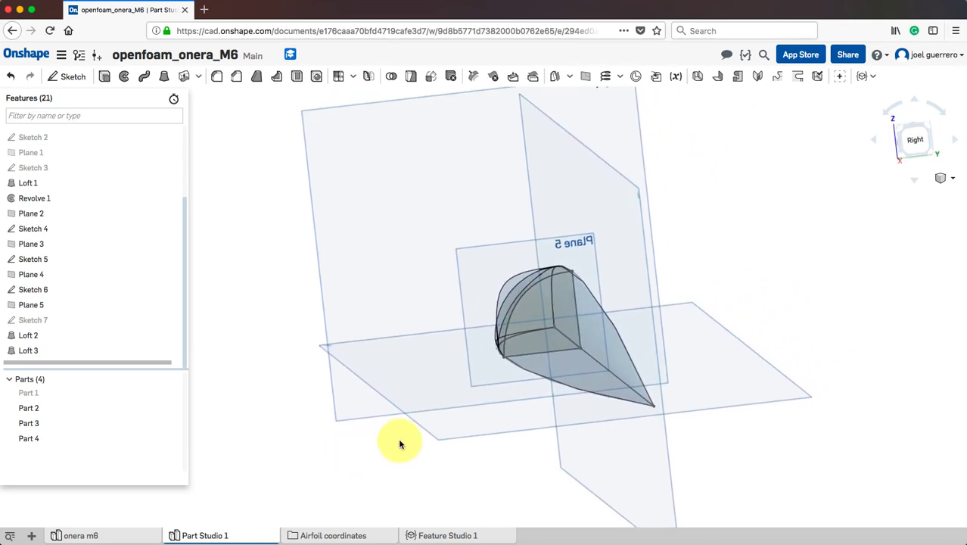
scroll(416, 434, "up", 3)
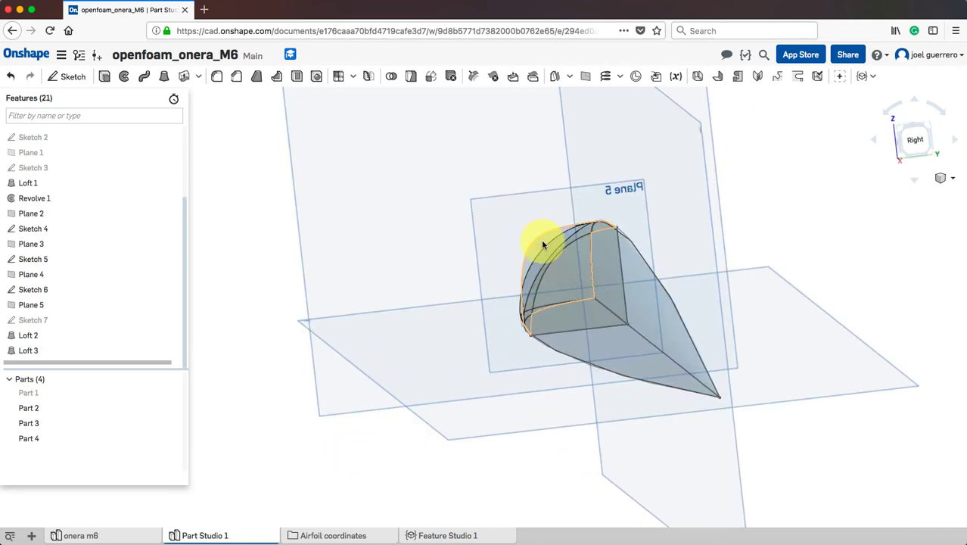
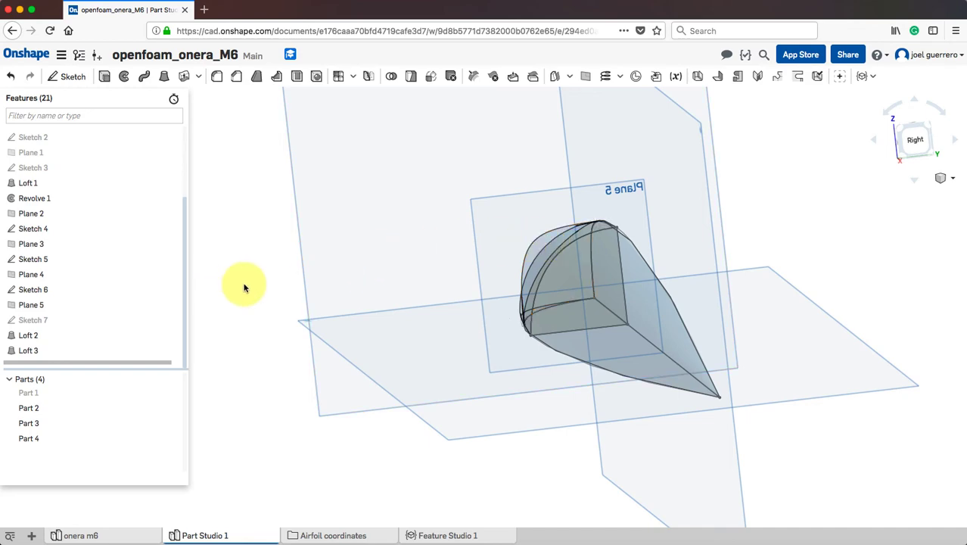
mouse_move(245, 290)
right_mouse_down()
mouse_move(261, 289)
mouse_move(251, 302)
right_mouse_up()
Hide Part 3 and Part 4 so that only the full body, Part 2, is displayed
left_click(174, 408)
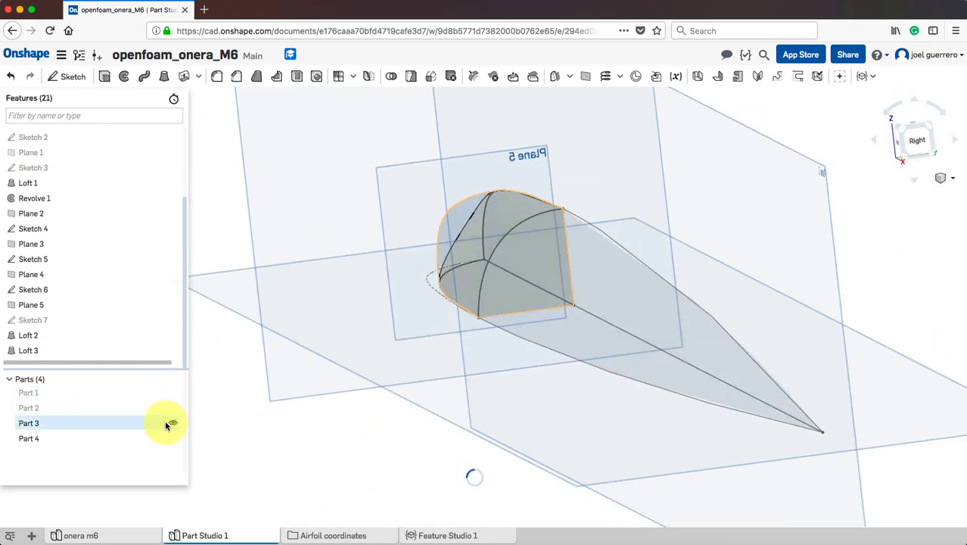
left_click(174, 424)
left_click(173, 438)
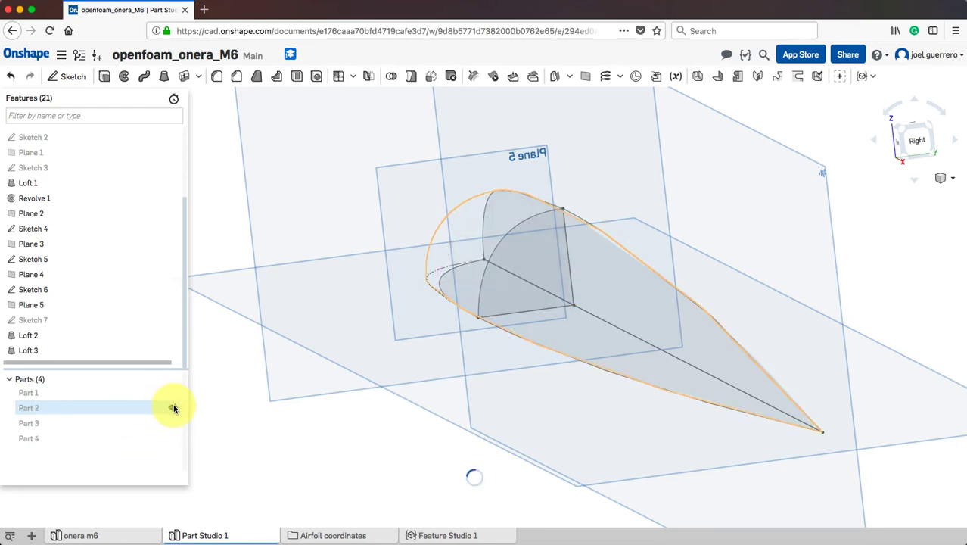
left_click(174, 408)
right_click_drag(327, 448, 366, 437)
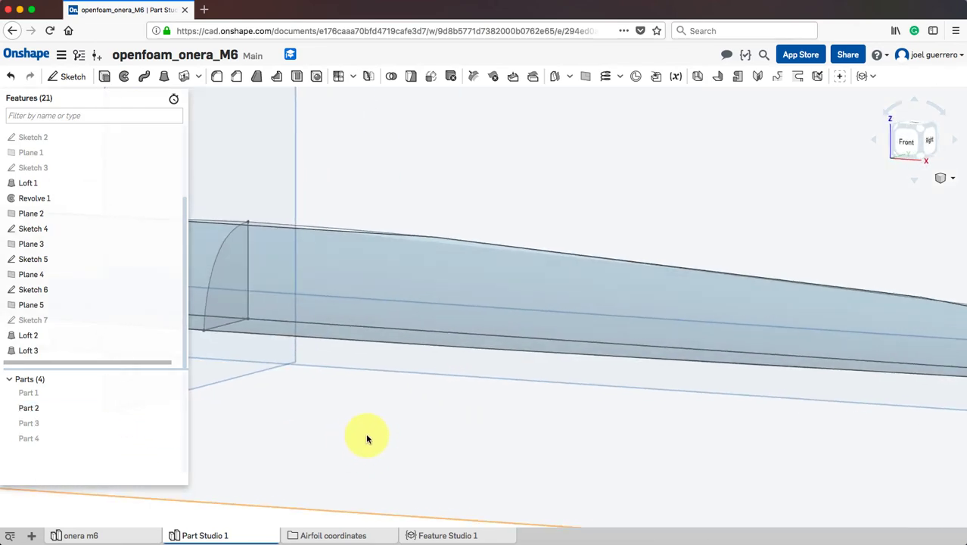
middle_click_drag(366, 436, 490, 417)
scroll(489, 420, "down", 6)
right_click_drag(487, 415, 443, 436)
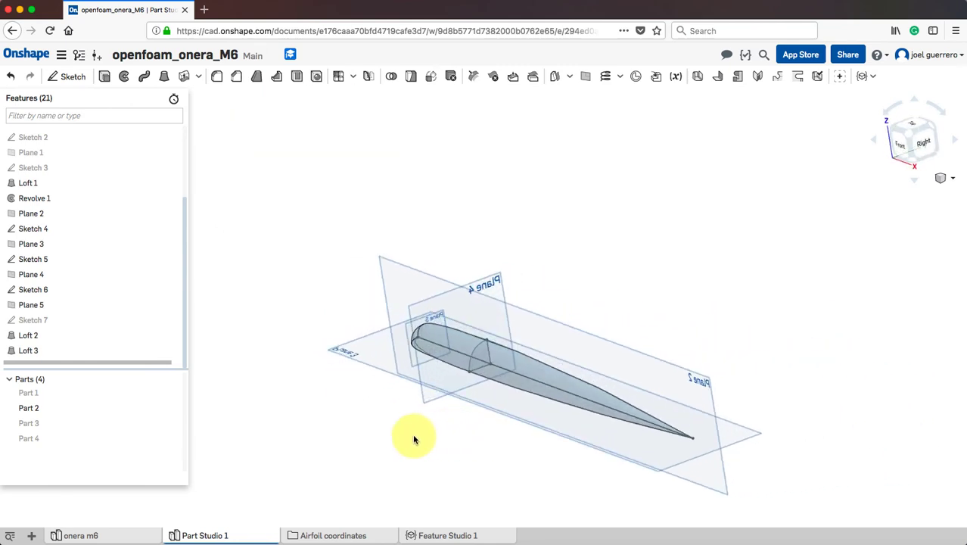
right_click_drag(365, 420, 371, 399)
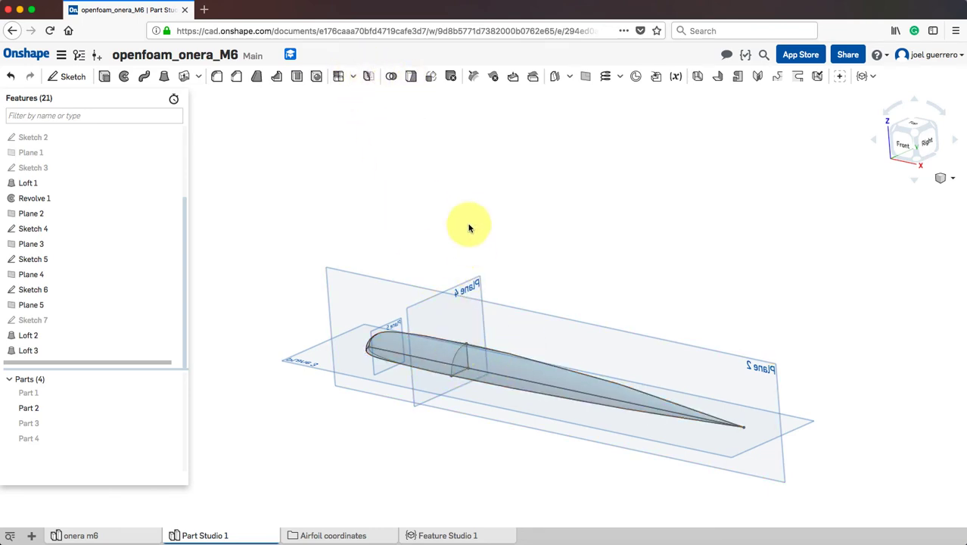
Split Part 2 with Plane 4 and accept the split
left_click(412, 82)
left_click(511, 371)
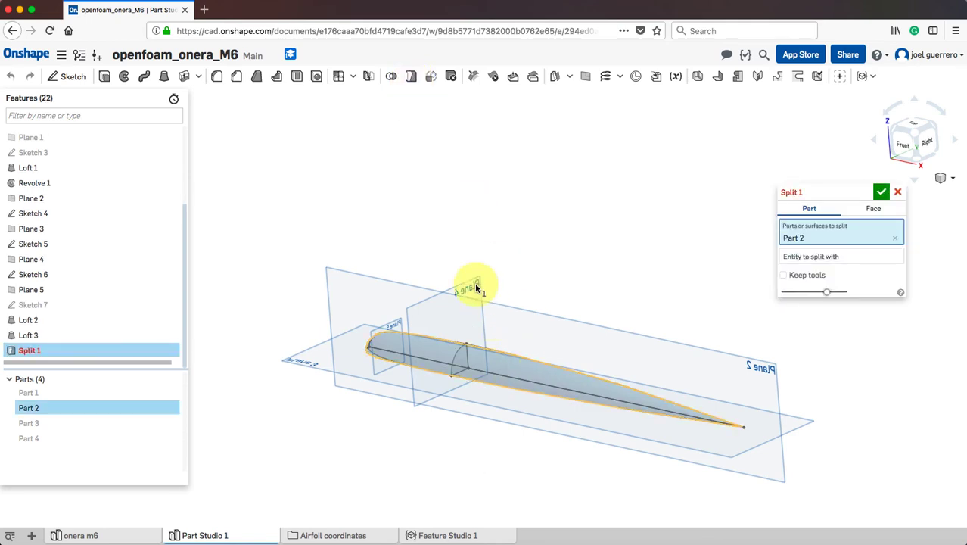
left_click(816, 257)
left_click(474, 285)
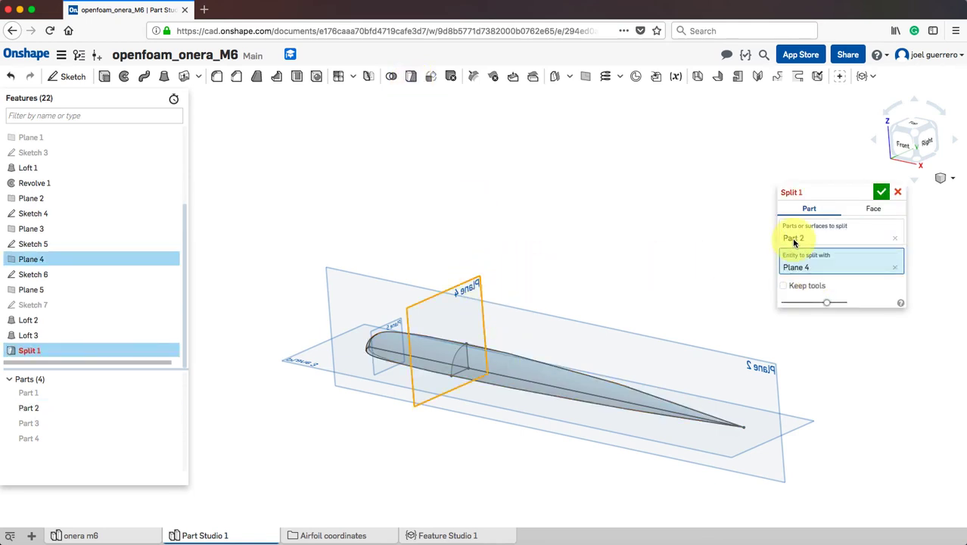
left_click(881, 191)
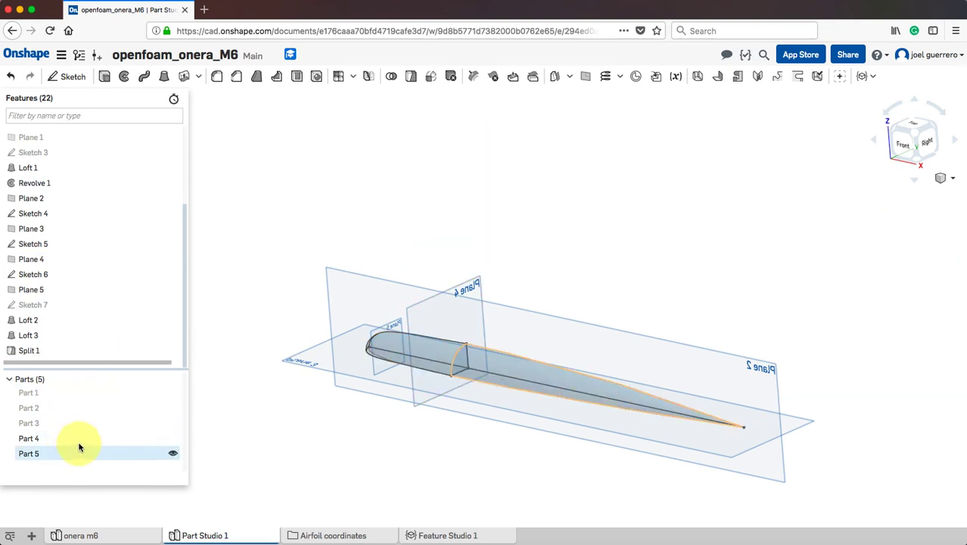
Hide the tail piece, Part 5, and keep only the nose piece, Part 4, displayed
left_click(172, 439)
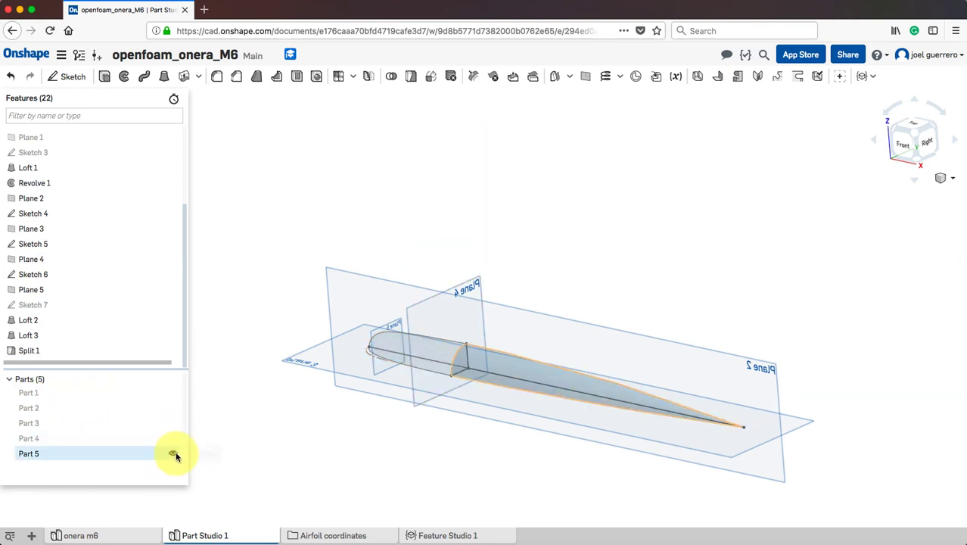
left_click(174, 454)
left_click(172, 439)
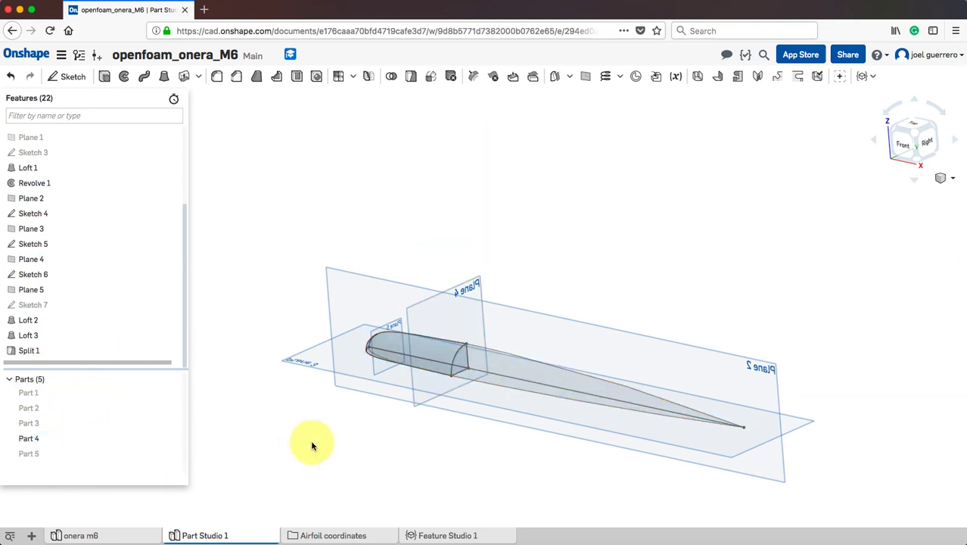
Create a sketch on Plane 4 that uses the edges of the nose piece's cut face, and accept it
right_click_drag(311, 445, 283, 445)
scroll(553, 291, "up", 5)
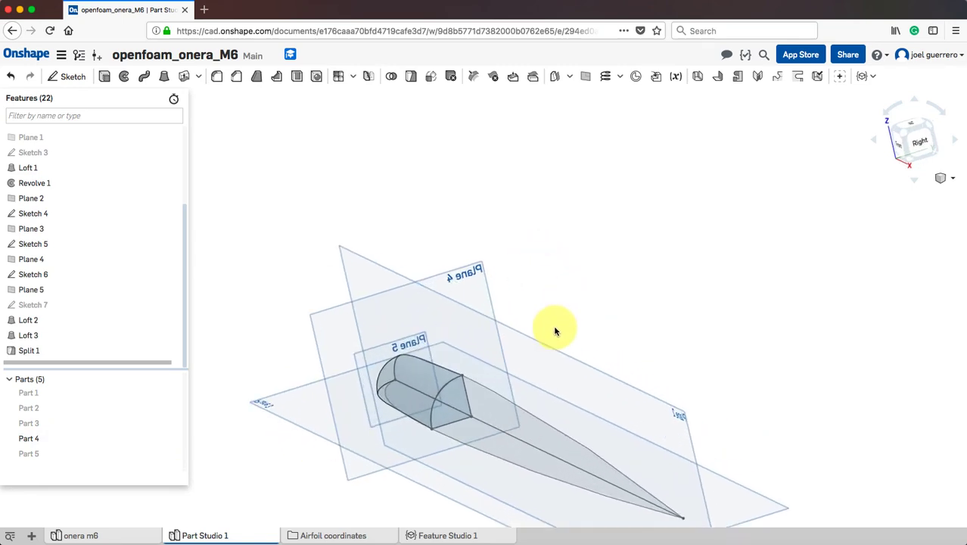
scroll(409, 443, "up", 3)
scroll(503, 350, "down", 3)
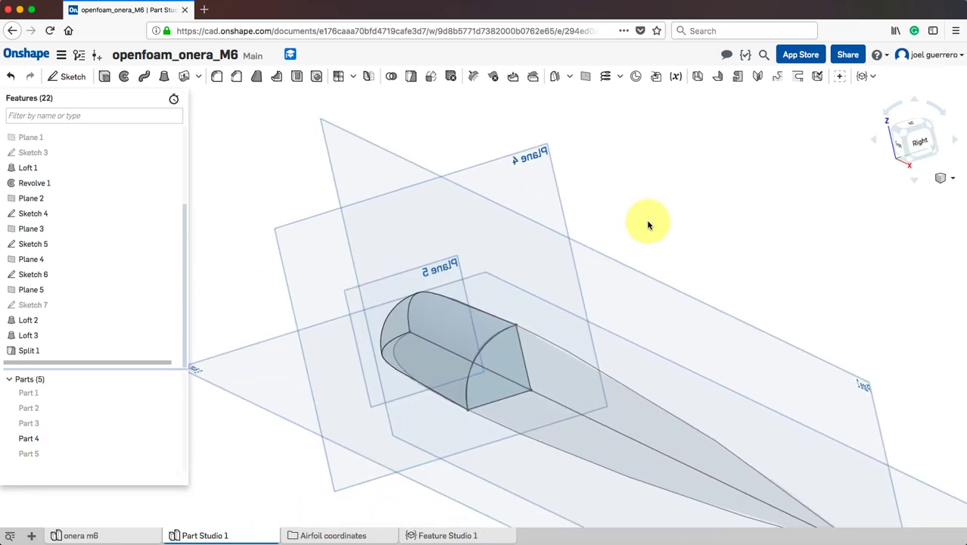
left_click(552, 179)
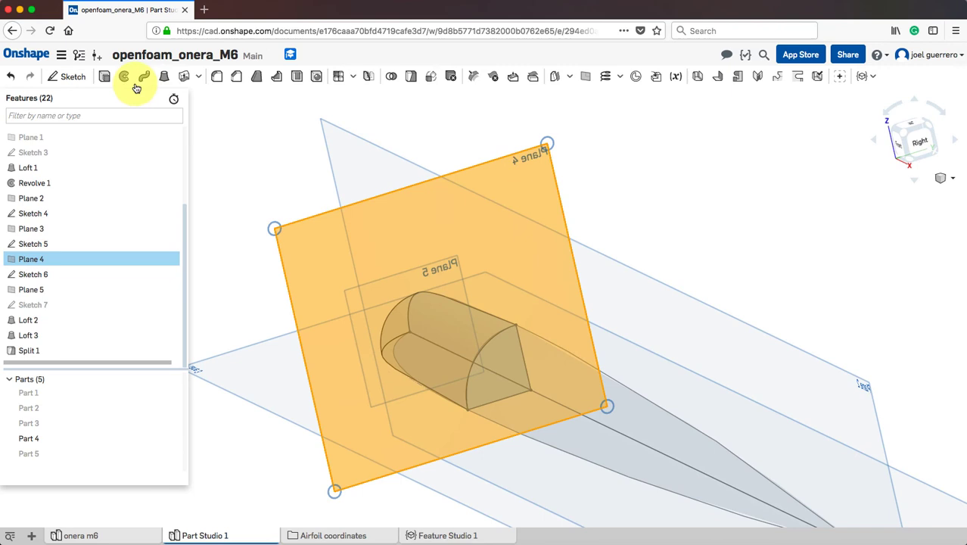
left_click(68, 77)
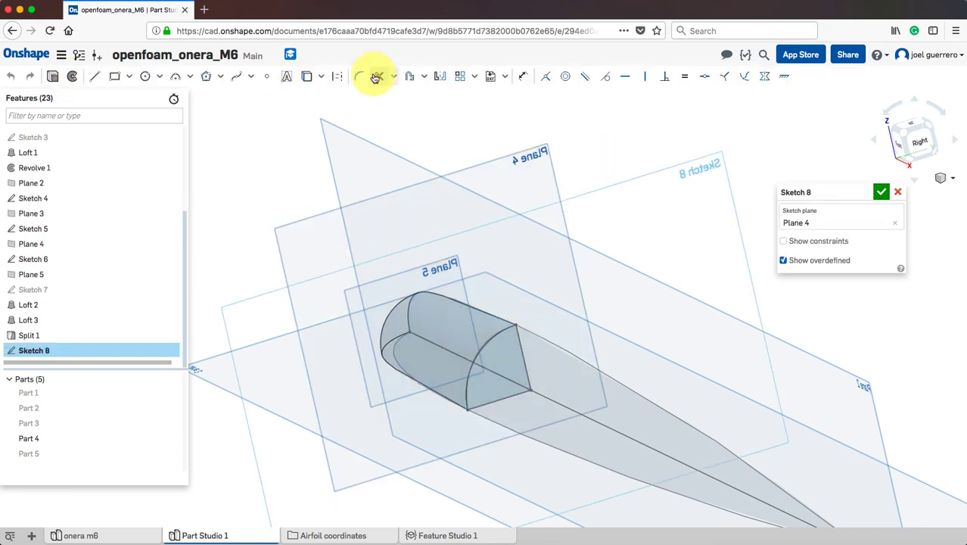
left_click(306, 77)
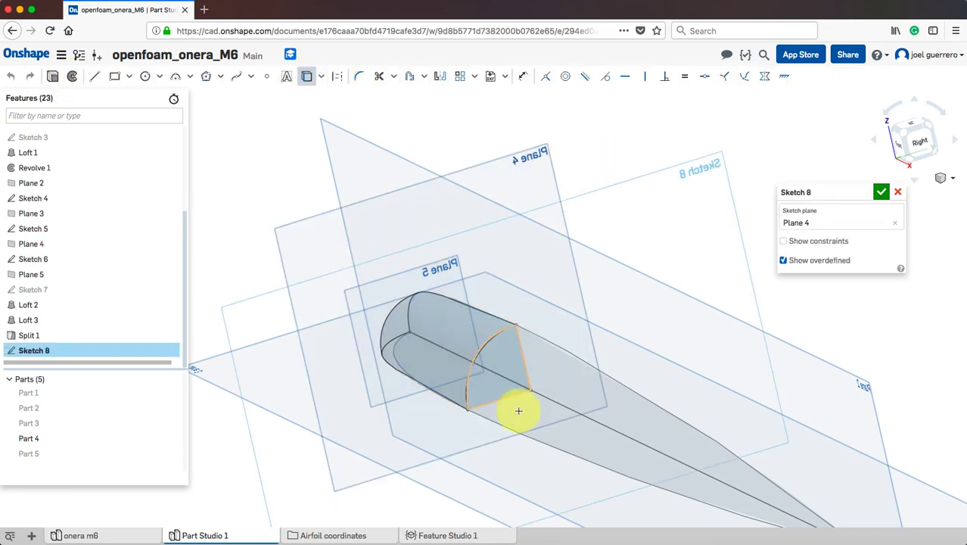
left_click(489, 384)
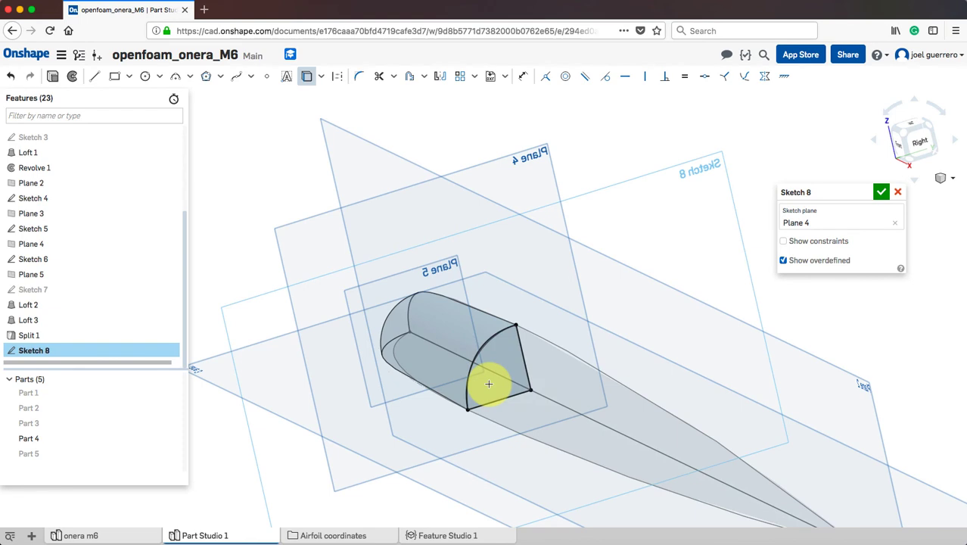
left_click(881, 192)
Hide the nose piece, Part 4, and show Sketch 7 so that both nose cross-sections are displayed
left_click(171, 439)
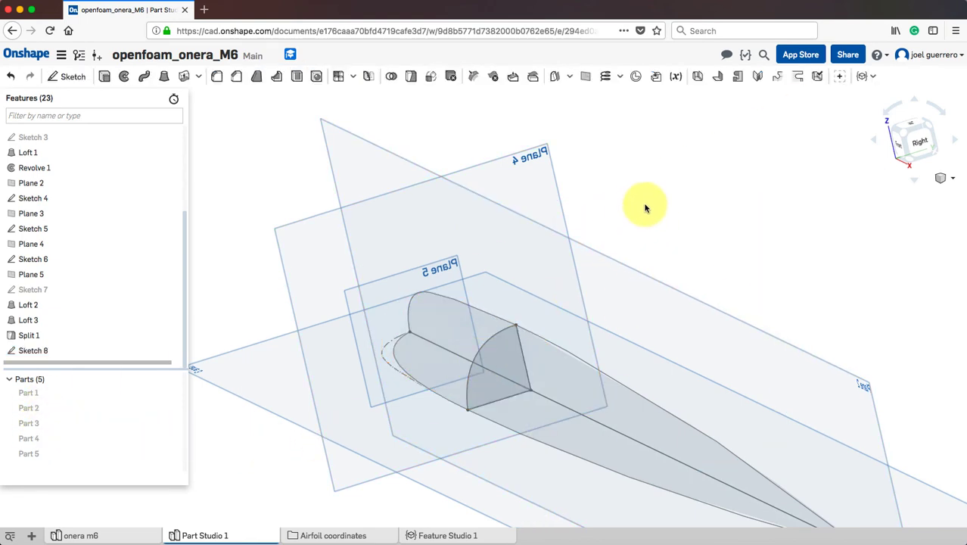
mouse_move(646, 206)
right_mouse_down()
mouse_move(669, 207)
mouse_move(658, 206)
right_mouse_up()
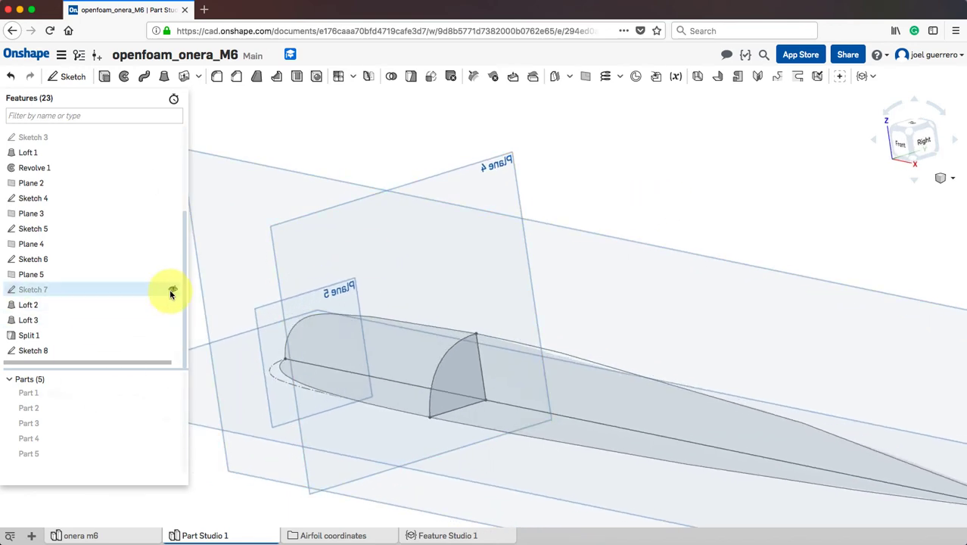
left_click(172, 291)
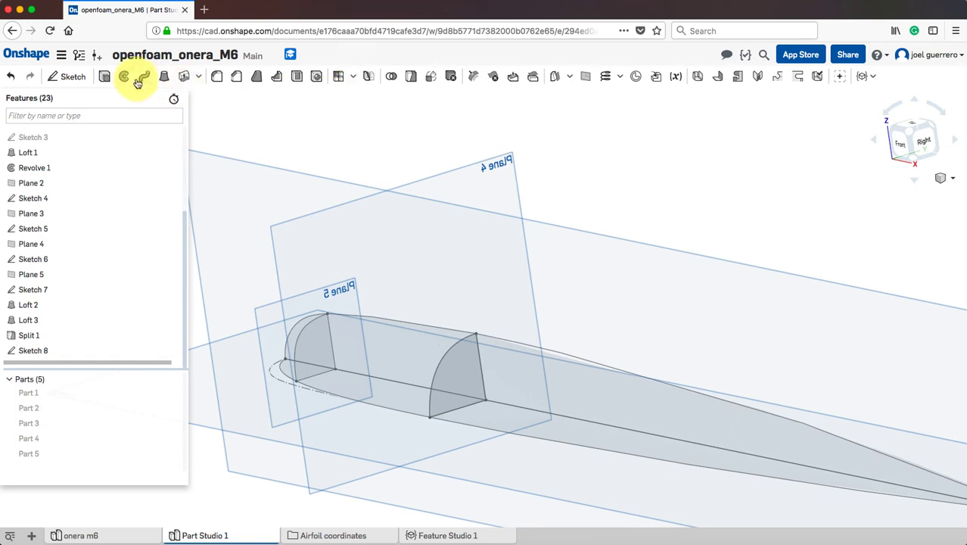
Create a new solid loft with the Sketch 6 face, the Sketch 7 face and the nose-tip vertex of Sketch 4 as profiles
left_click(165, 78)
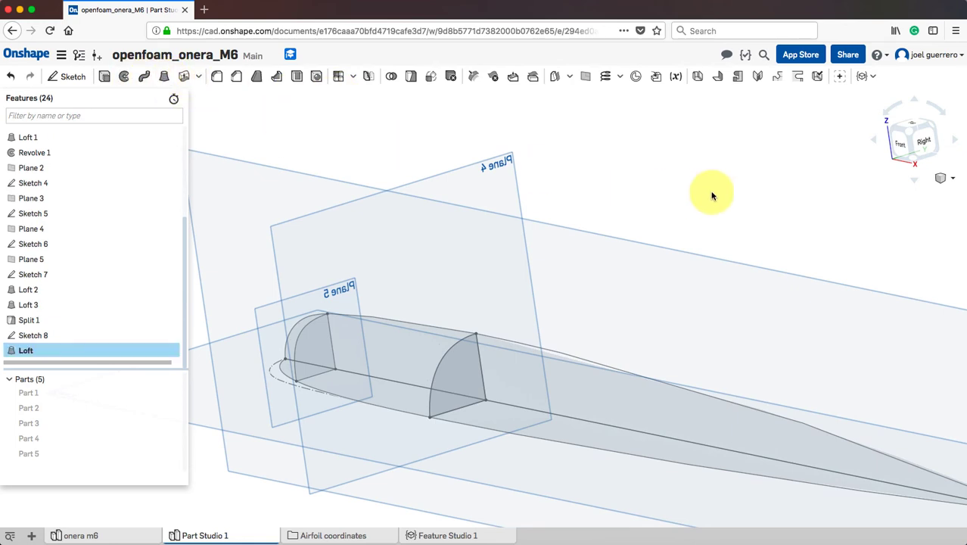
left_click(447, 376)
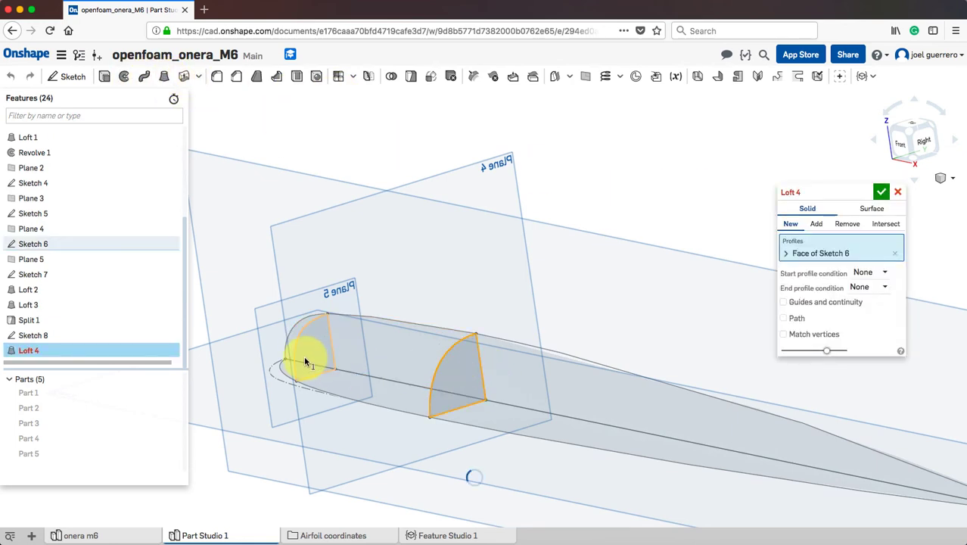
left_click(305, 362)
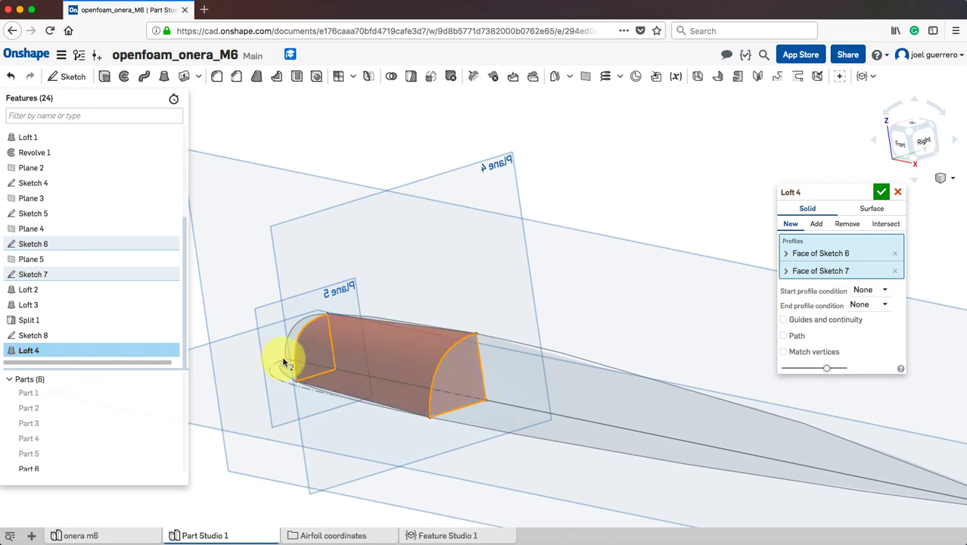
left_click(284, 363)
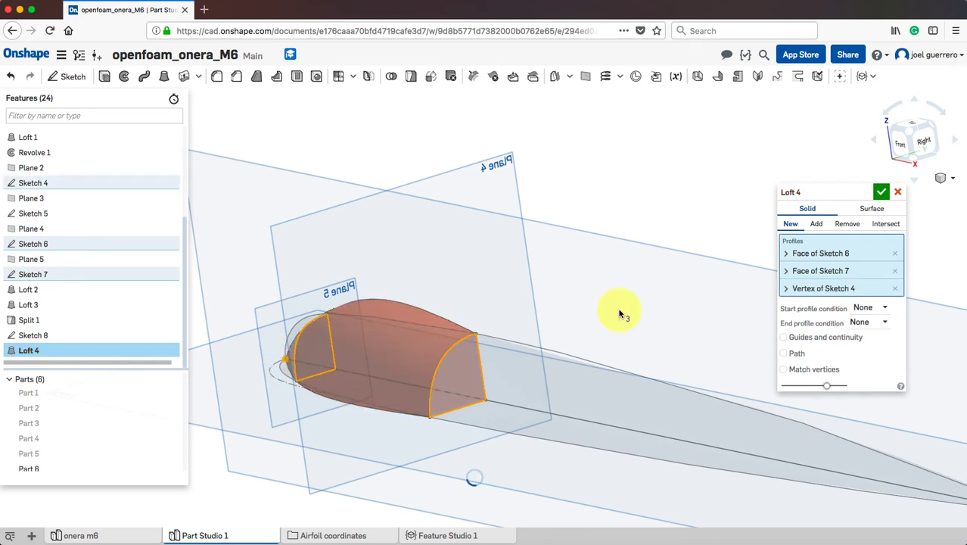
Add guides to the loft using the nose edges of Sketch 4 and Sketch 5, and accept it
left_click(783, 337)
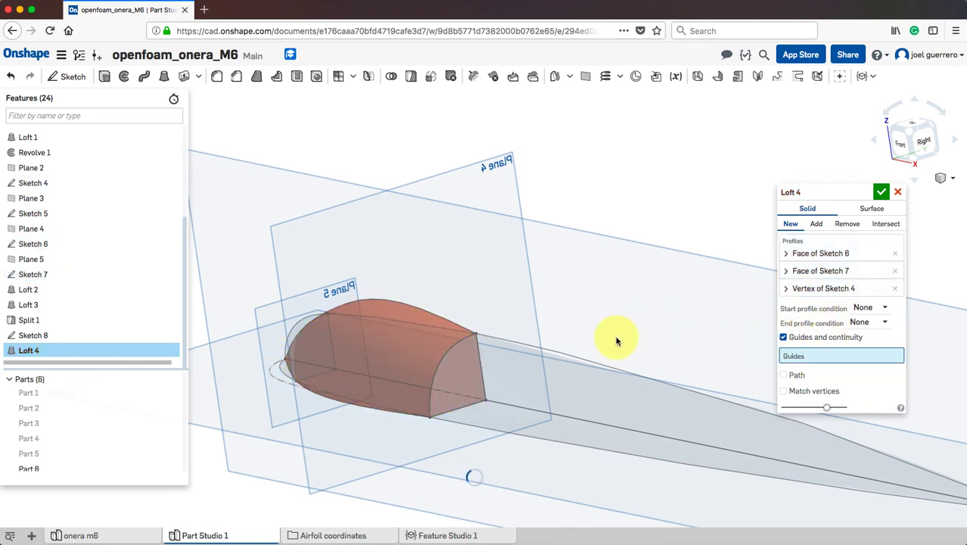
left_click(416, 325)
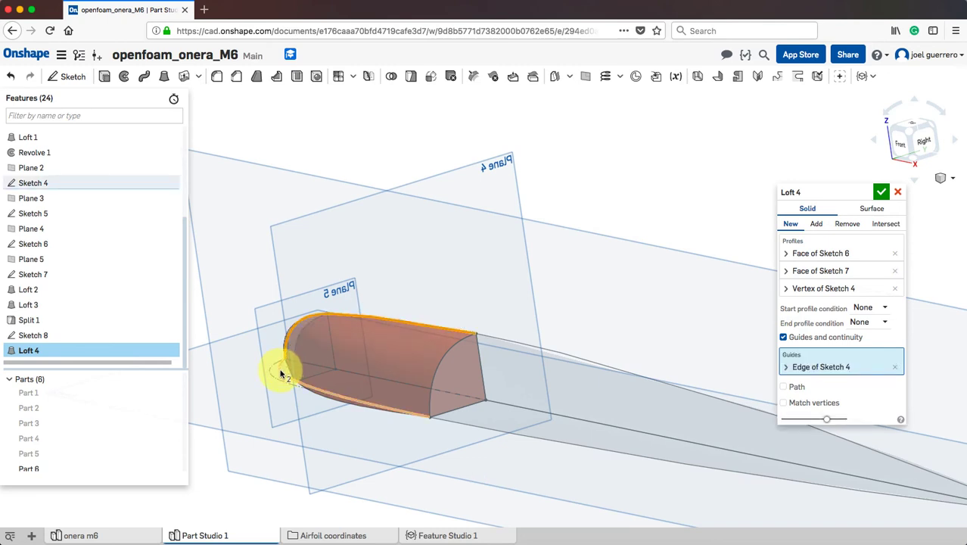
left_click(281, 374)
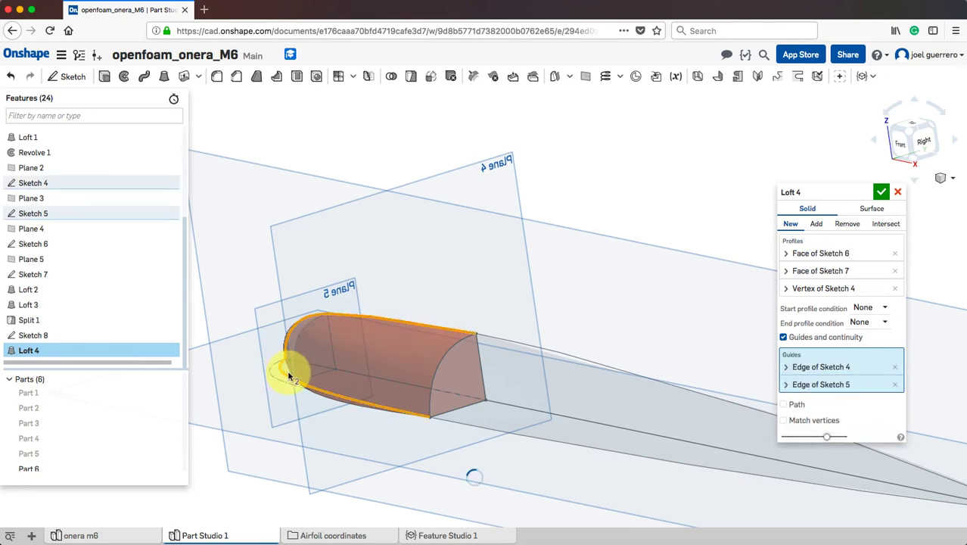
left_click(881, 191)
Show Part 3 and Part 2 together with the newly lofted nose, Part 6
right_click_drag(680, 190, 654, 195)
middle_click_drag(654, 195, 616, 149)
right_click_drag(739, 229, 764, 234)
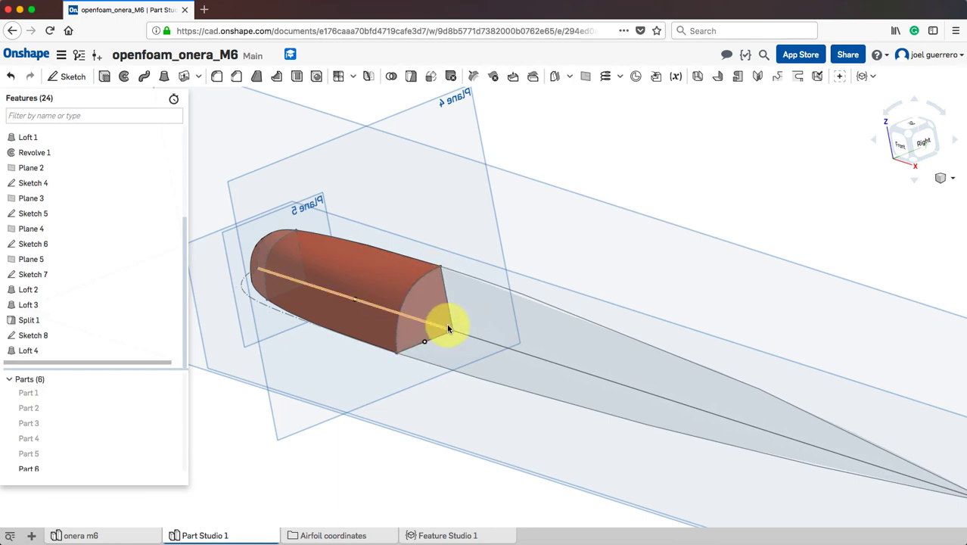
right_click_drag(402, 309, 529, 264)
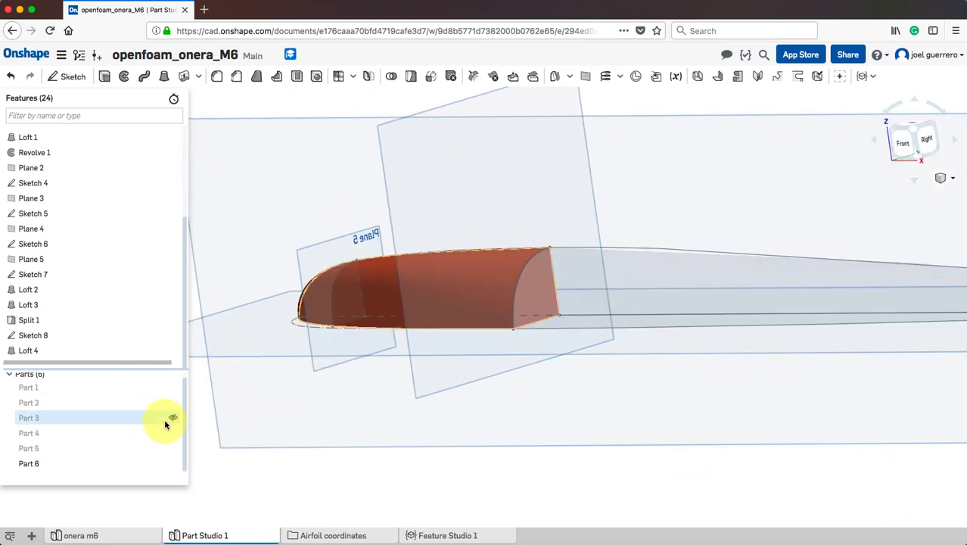
left_click(171, 418)
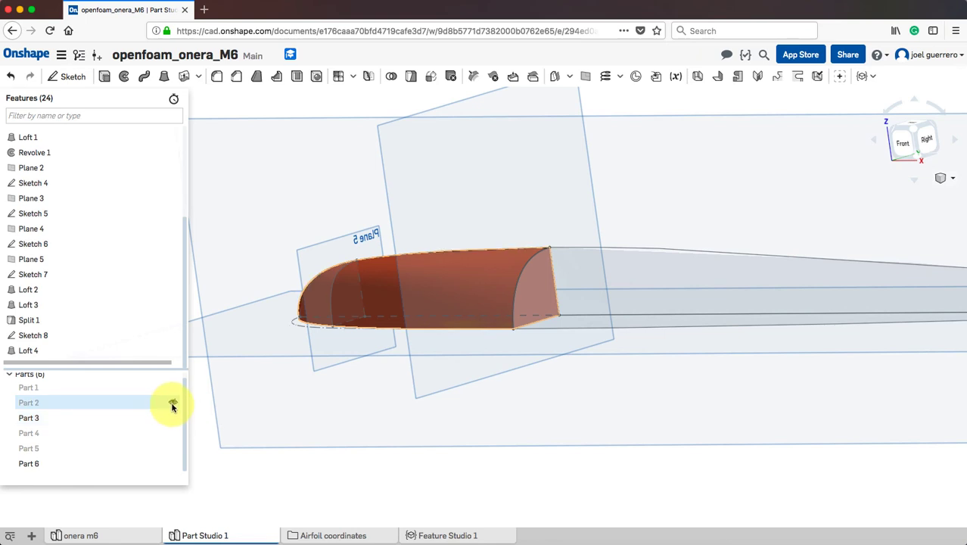
Edit the appearance of Part 6 to make it translucent, and accept the change
left_click(108, 461)
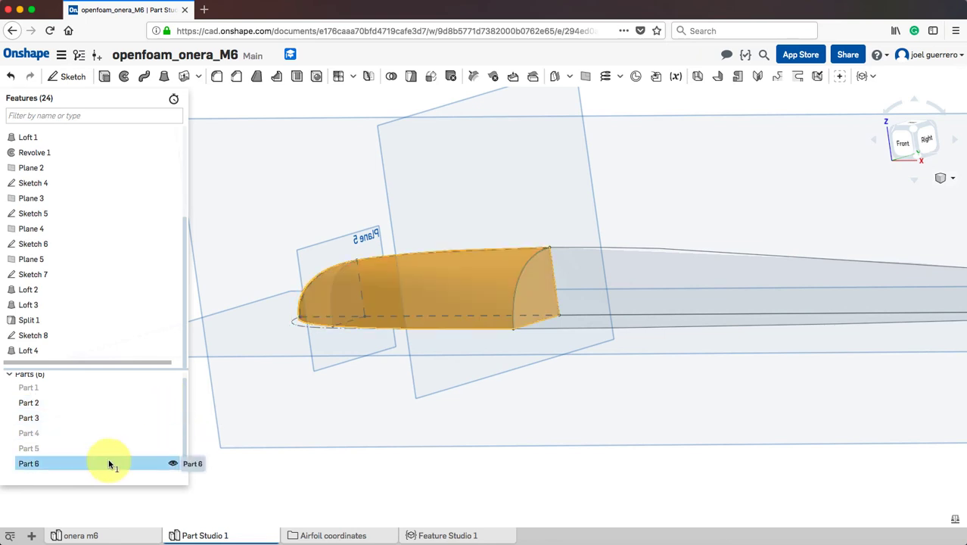
right_click(109, 462)
left_click(170, 333)
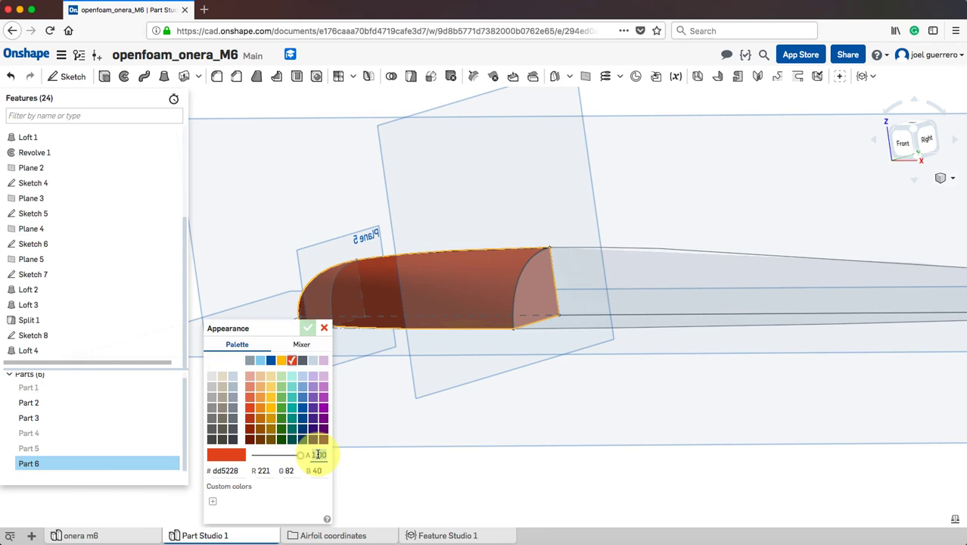
left_click(307, 327)
left_click(416, 496)
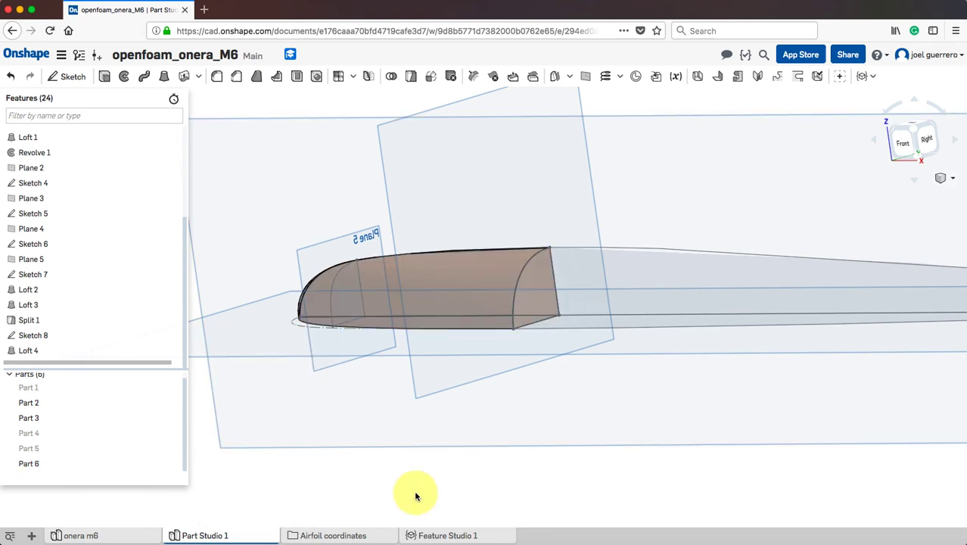
Inspect the overlapping nose shapes up close and show Sketch 3
right_click_drag(418, 488, 381, 492)
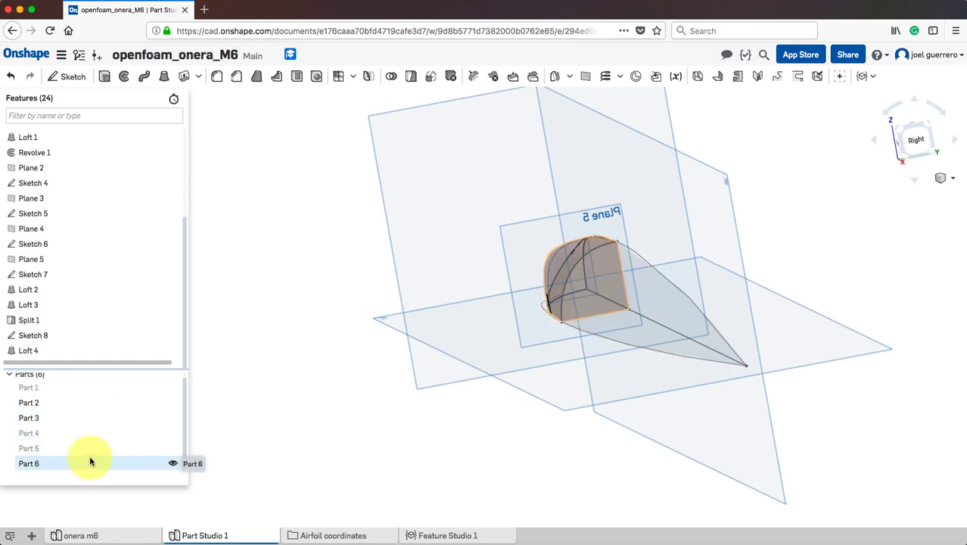
right_click_drag(318, 419, 351, 421)
scroll(589, 306, "up", 10)
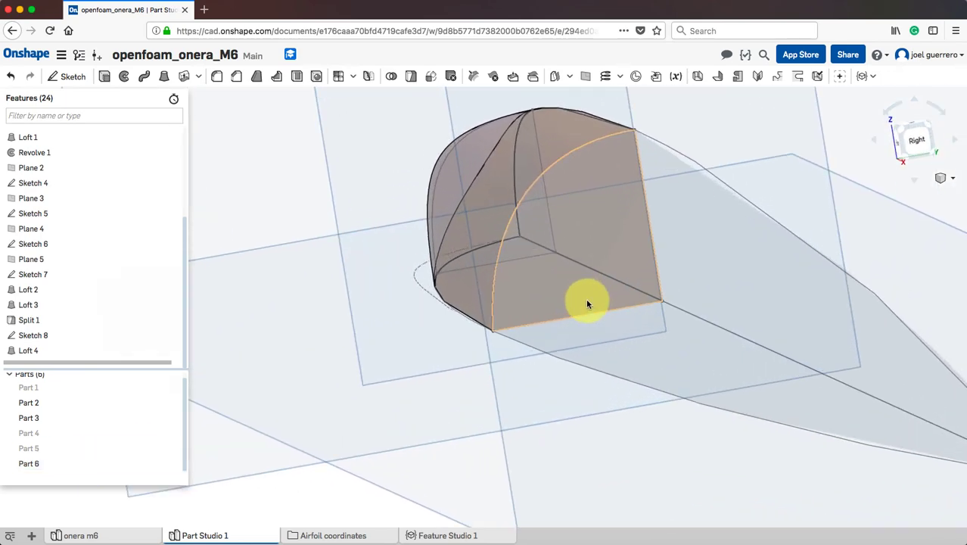
scroll(118, 256, "up", 5)
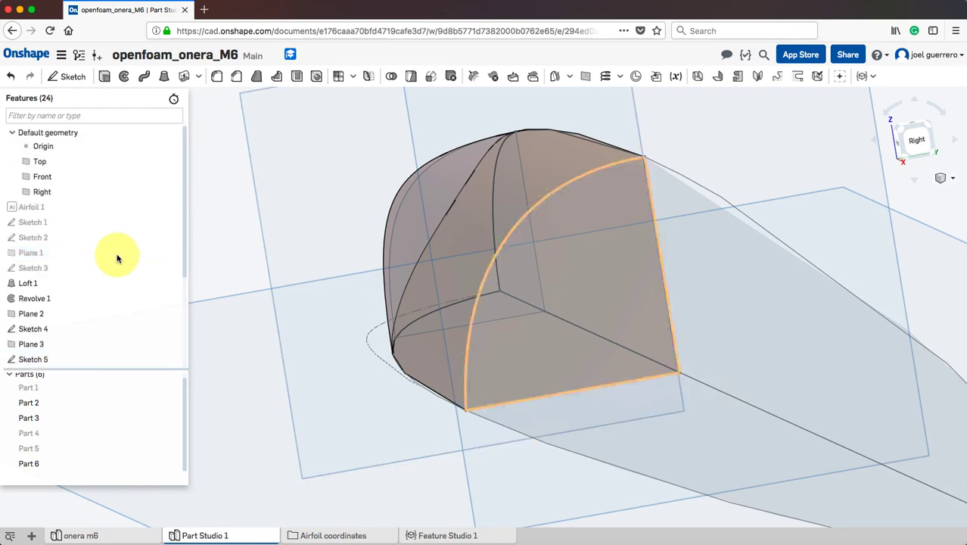
left_click(173, 268)
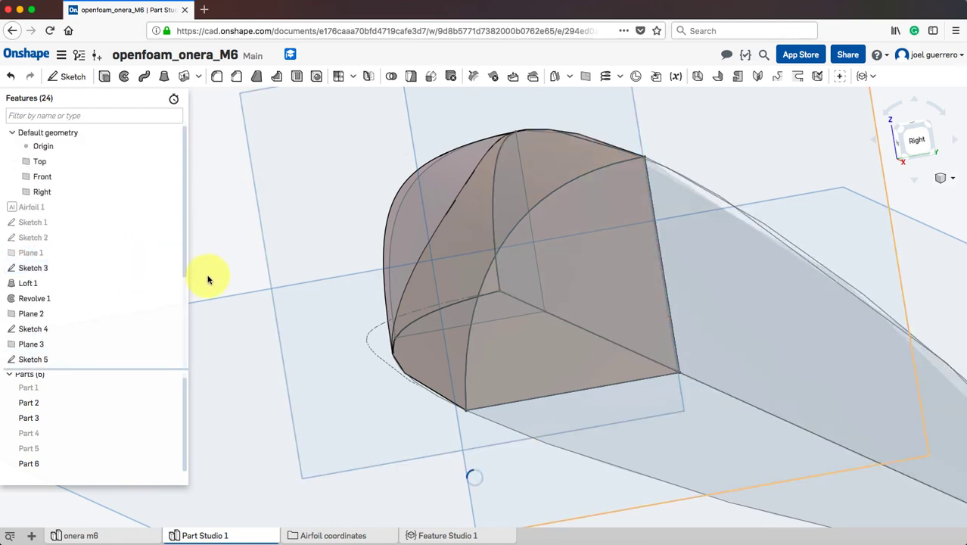
Hide Part 6, Part 3 and Part 2 so that only the sketches and planes are displayed
scroll(252, 286, "down", 3)
scroll(252, 286, "down", 5)
right_click_drag(243, 319, 555, 374)
left_click(173, 463)
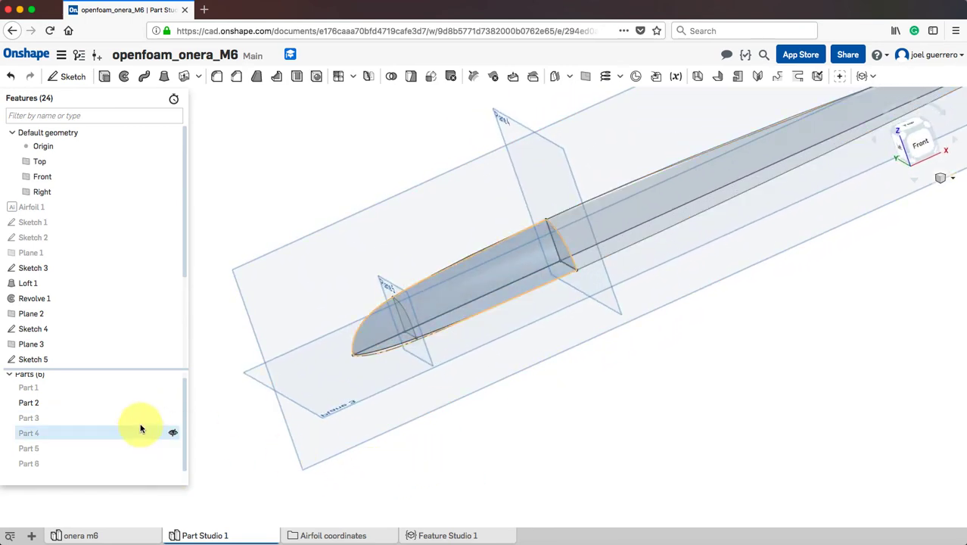
left_click(173, 403)
Open the definition of Loft 3 to review its profiles and guides, and close it without changes
right_click_drag(429, 456, 336, 445)
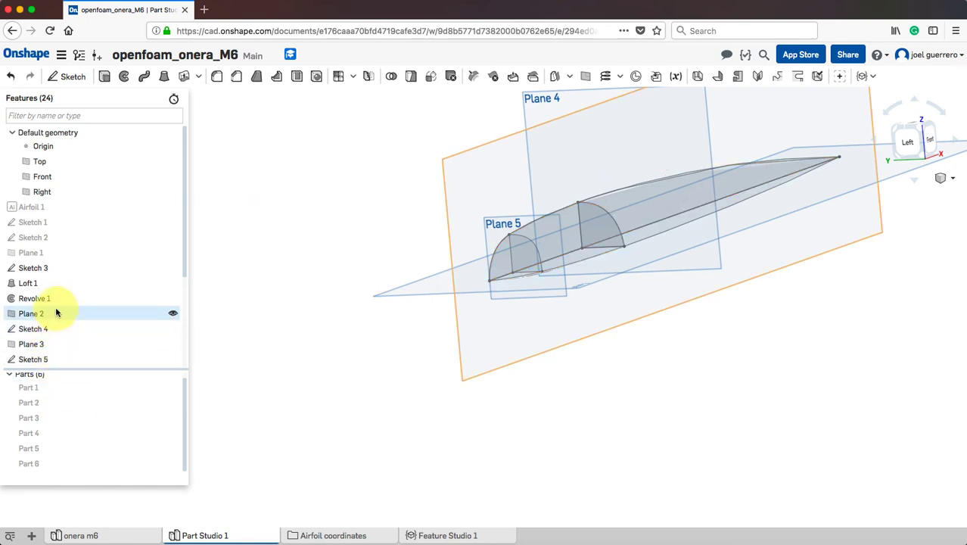
scroll(57, 310, "down", 4)
left_click(31, 353)
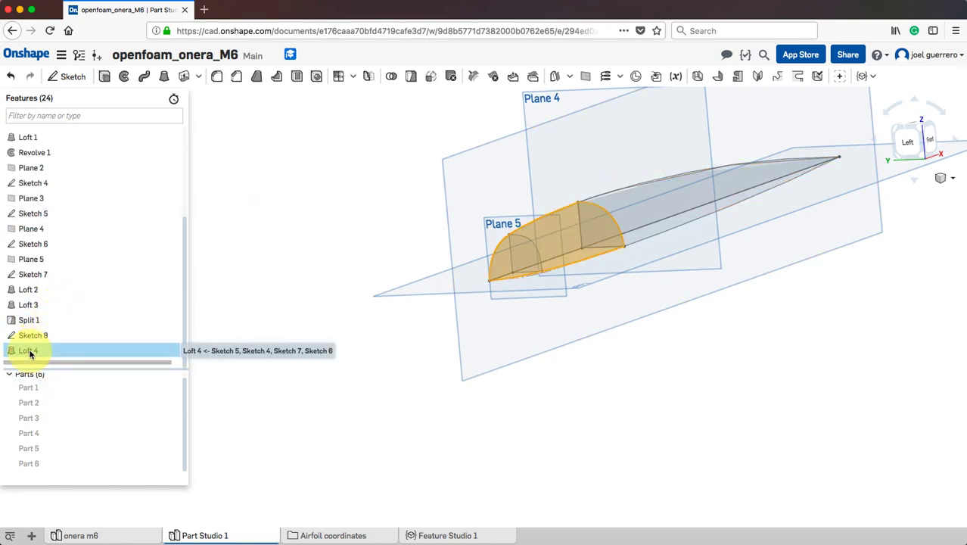
double_click(36, 306)
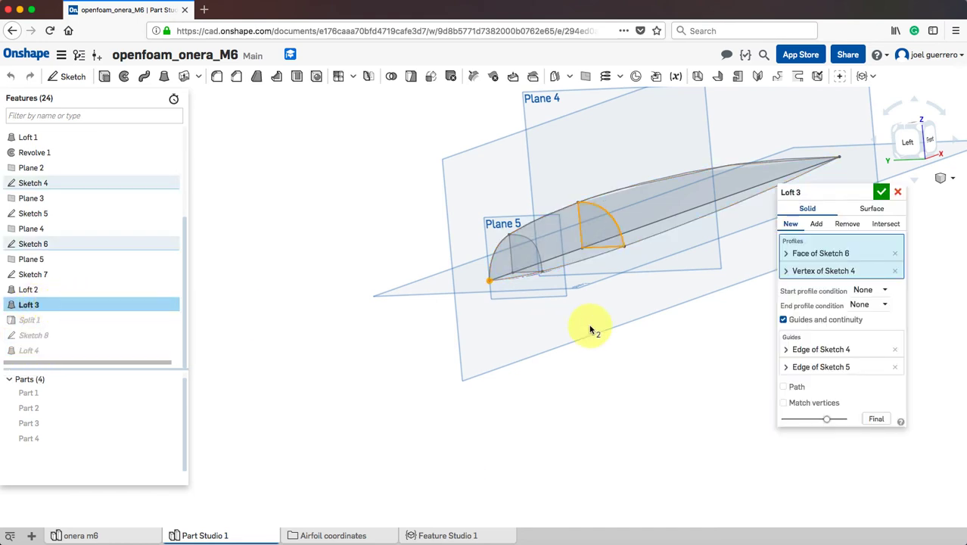
left_click(881, 191)
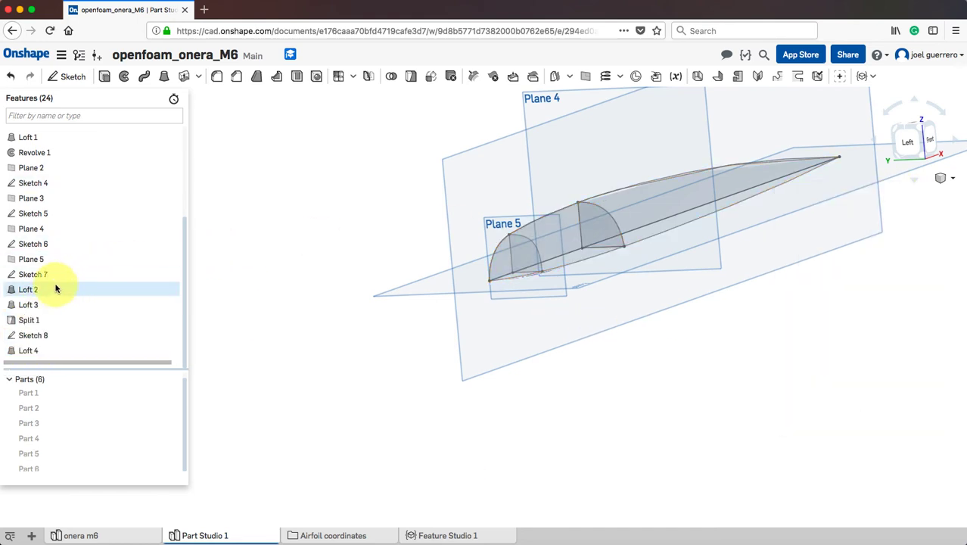
Open the definition of Loft 2 to review its profiles and guides, and cancel out of it
double_click(30, 289)
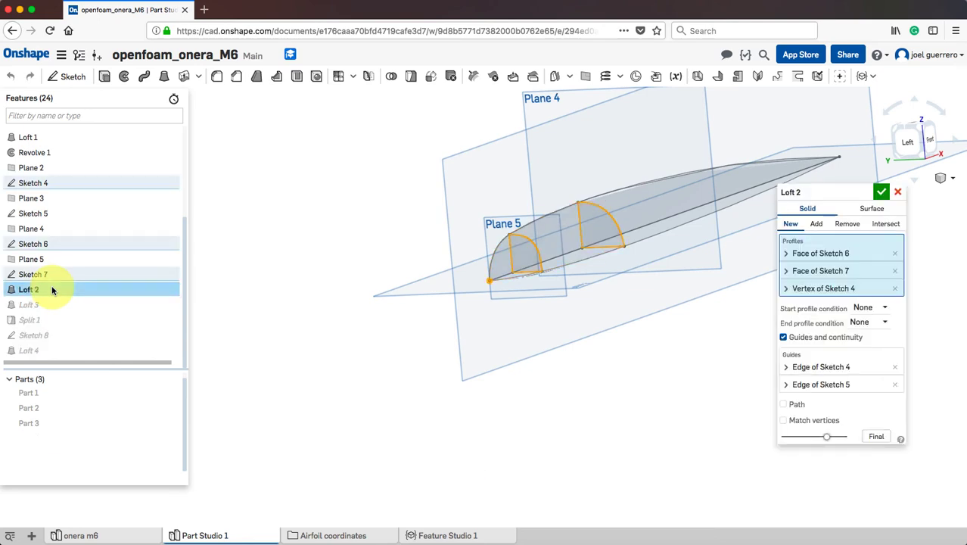
right_click_drag(389, 342, 356, 376)
left_click(898, 193)
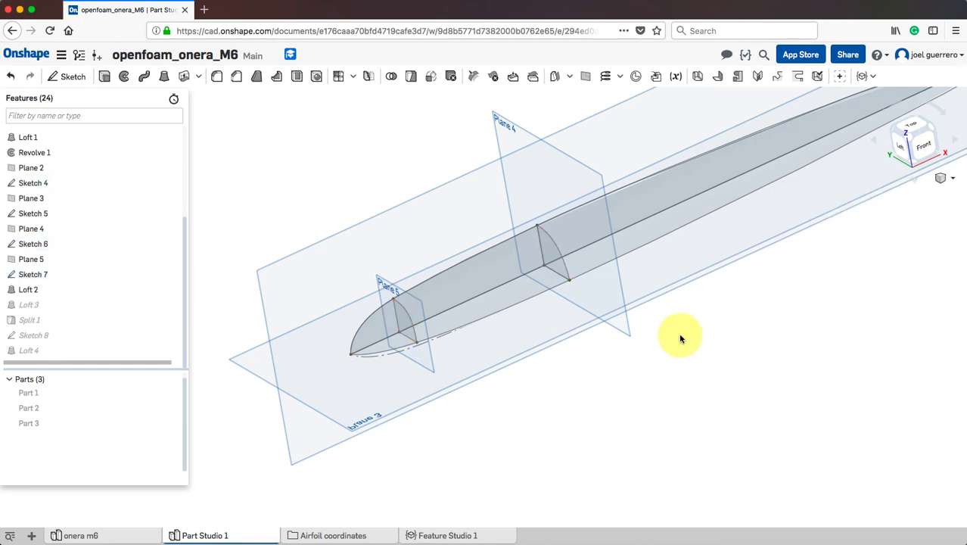
right_click_drag(680, 335, 630, 345)
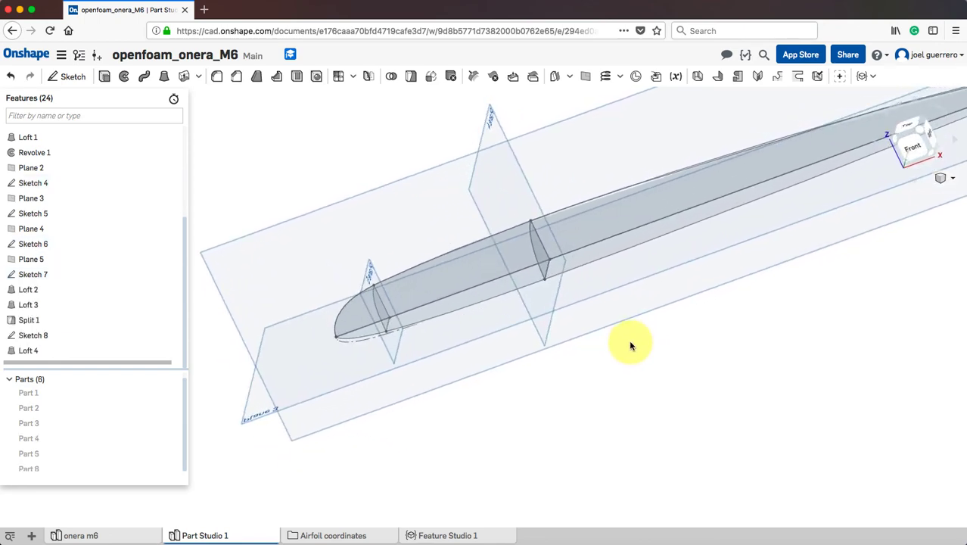
double_click(61, 291)
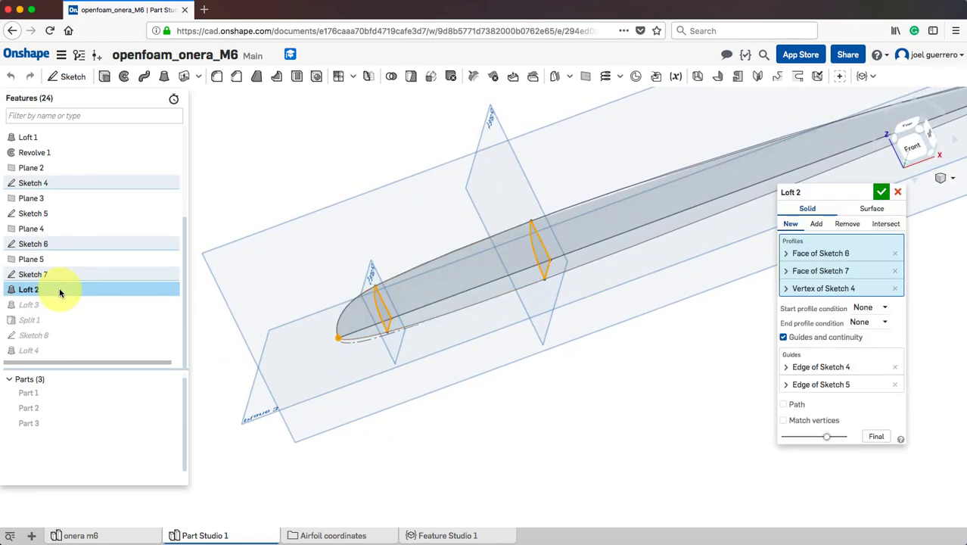
left_click(899, 194)
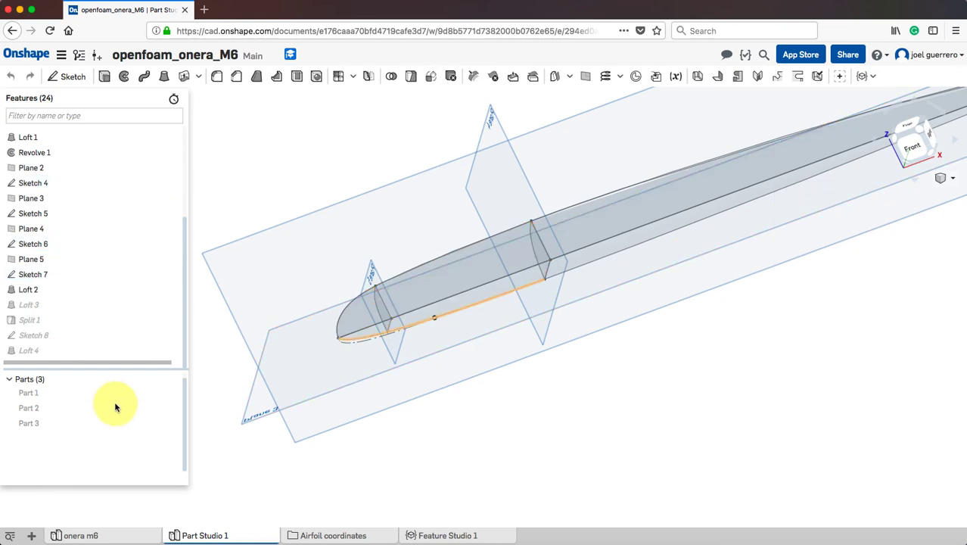
Show Part 3, the nose made by Loft 2, and set its appearance opacity to 1
right_click_drag(255, 433, 513, 443)
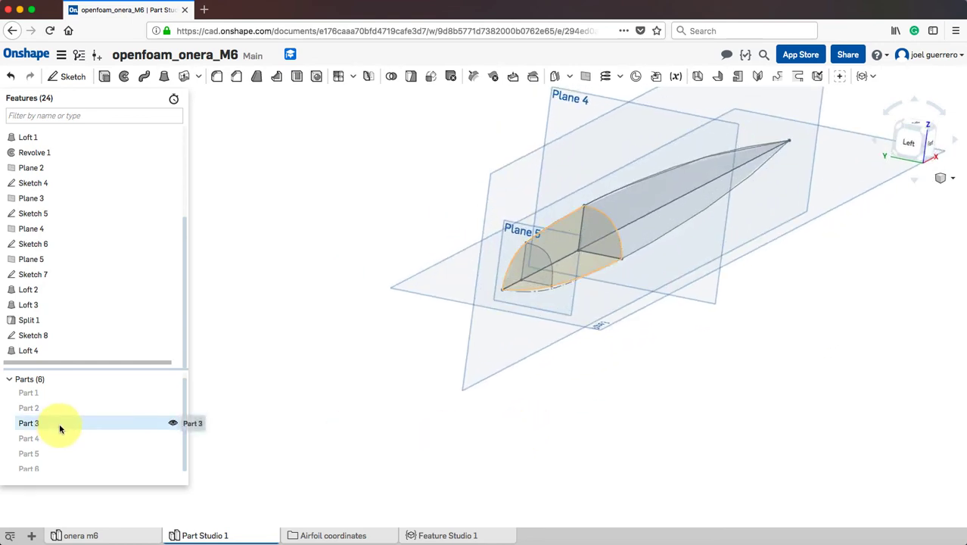
right_click(59, 423)
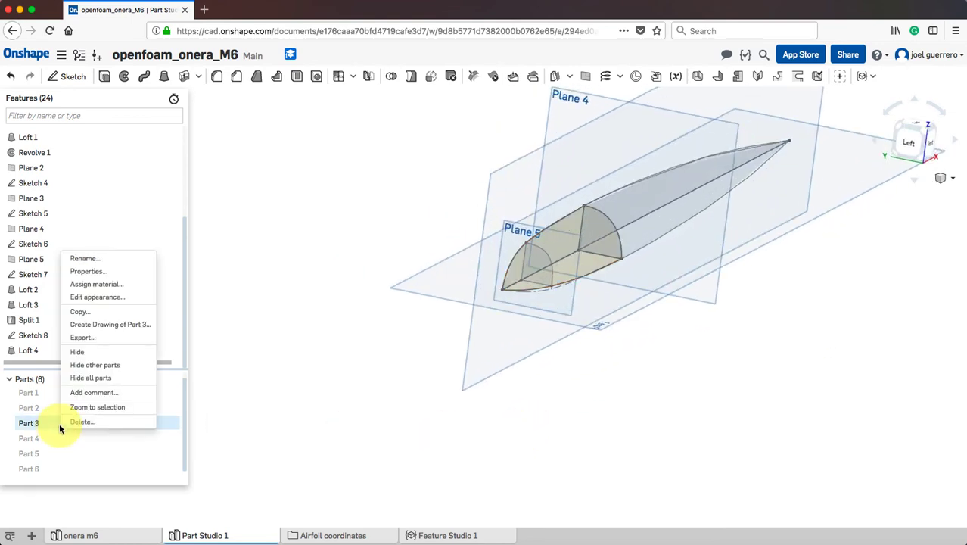
left_click(114, 297)
left_click_drag(314, 456, 362, 458)
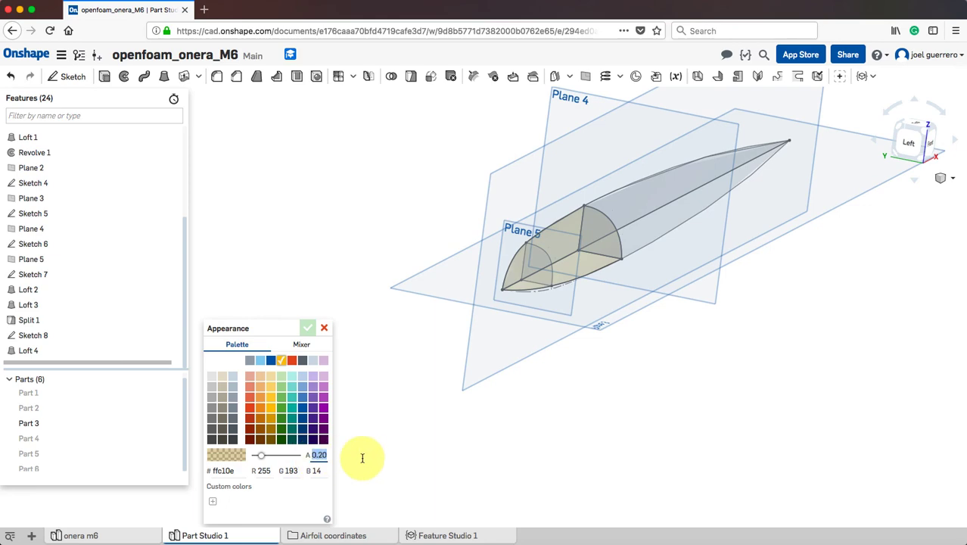
type("1")
key("Return")
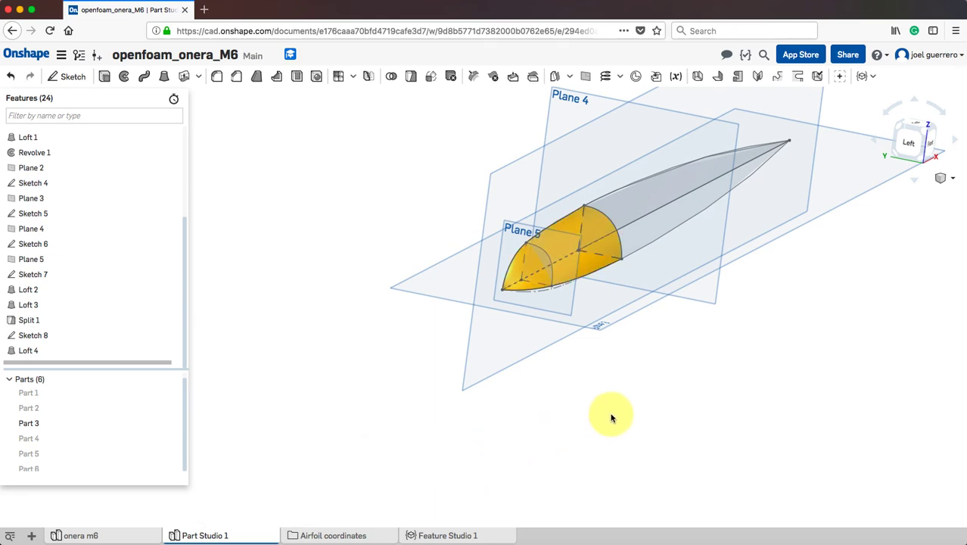
right_click_drag(611, 418, 668, 376)
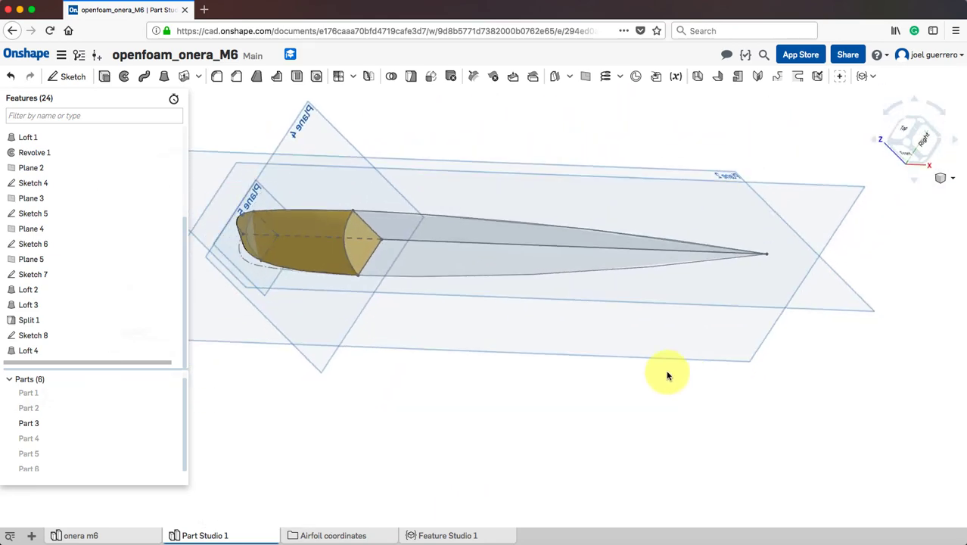
Hide Sketch 8, and toggle Sketch 7 off and back on to compare the sections inside the nose
right_click_drag(442, 392, 423, 394)
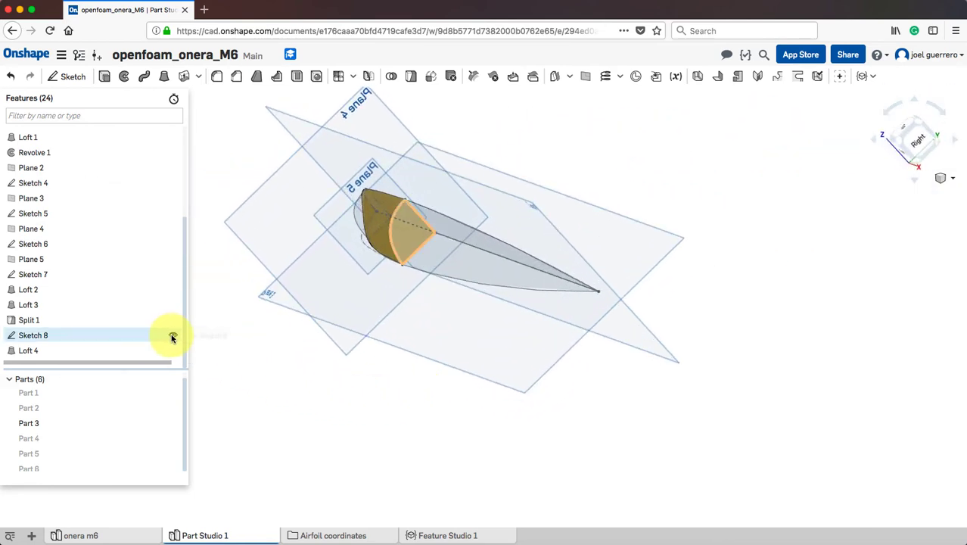
left_click(173, 336)
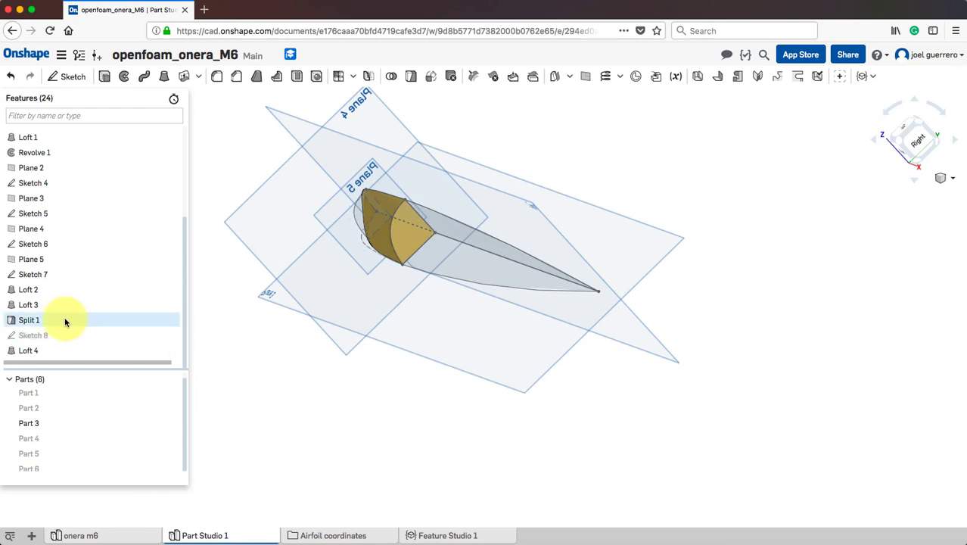
left_click(173, 275)
mouse_move(225, 298)
right_mouse_down()
mouse_move(270, 324)
mouse_move(286, 313)
mouse_move(255, 322)
mouse_move(265, 315)
right_mouse_up()
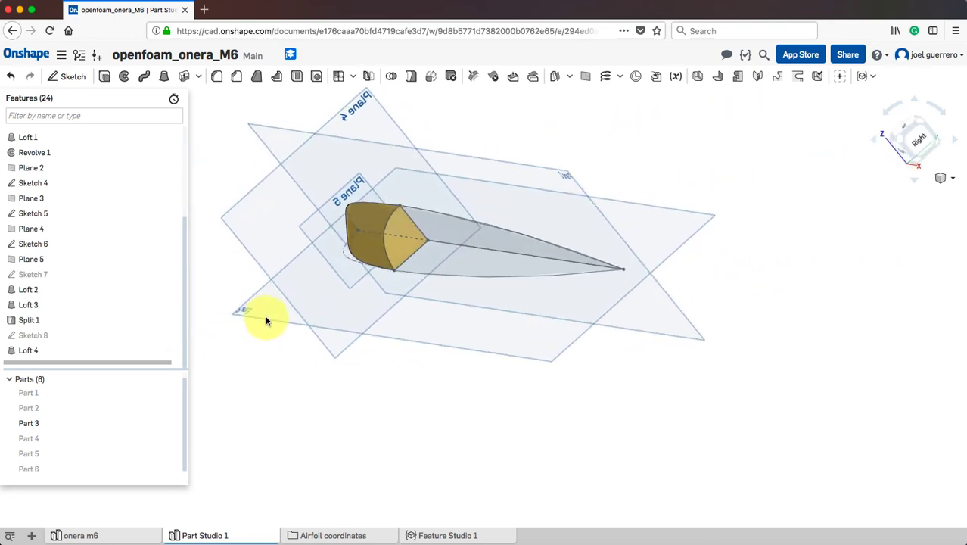
left_click(169, 274)
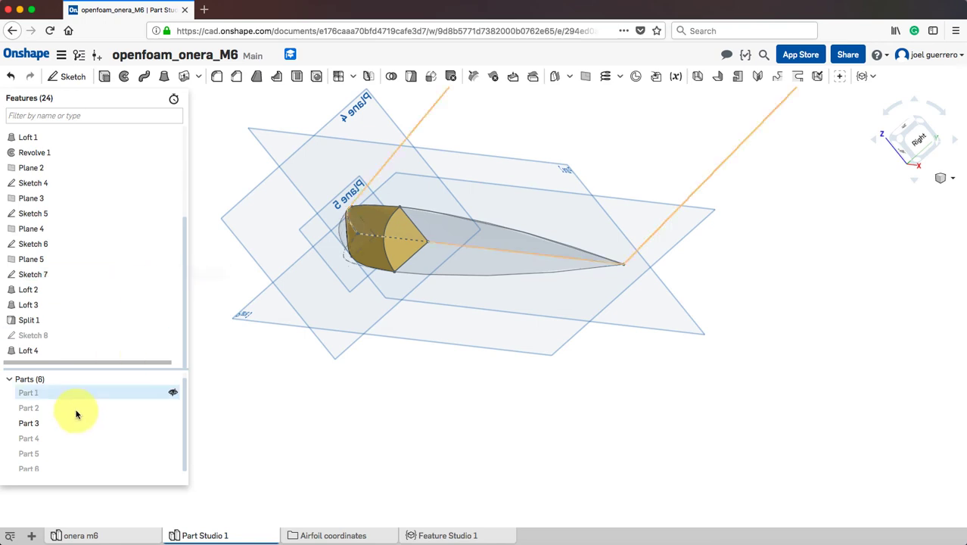
Hide Part 3, show Part 4 in its place, and make Part 4's light blue appearance fully opaque
left_click(172, 423)
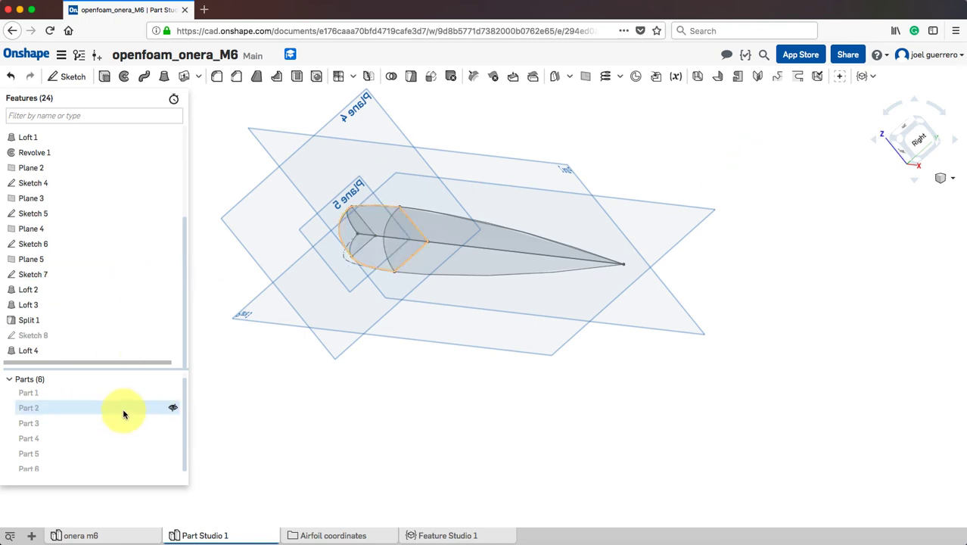
left_click(172, 440)
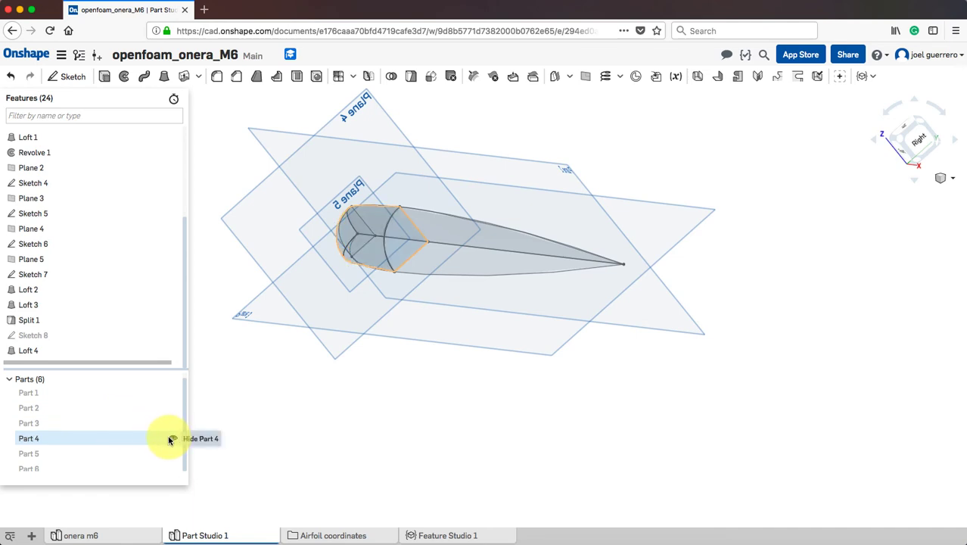
right_click(124, 439)
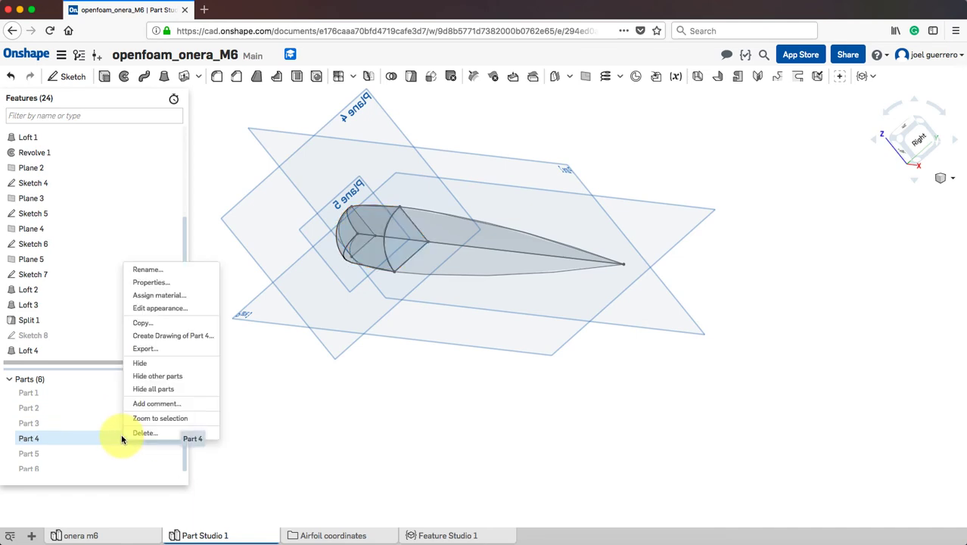
left_click(177, 308)
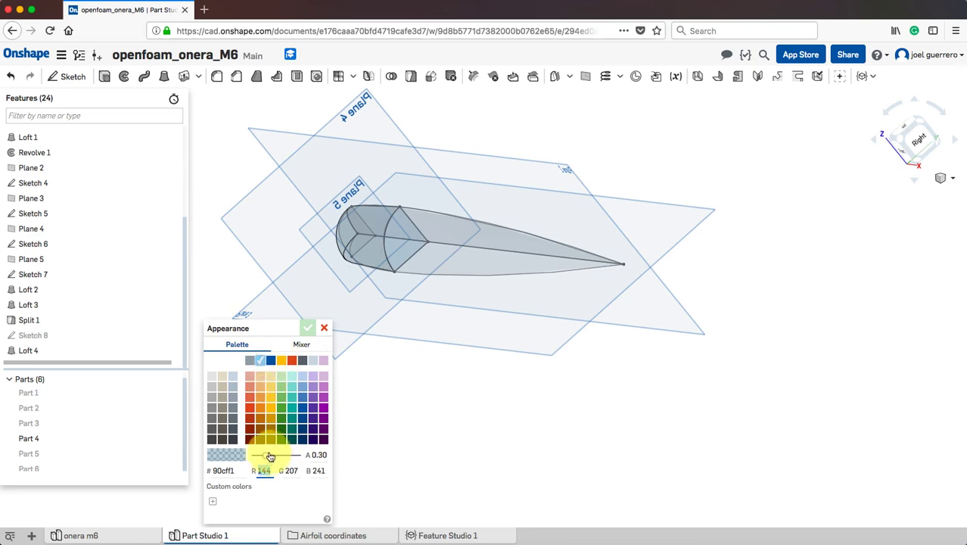
left_click_drag(265, 454, 338, 454)
left_click(307, 327)
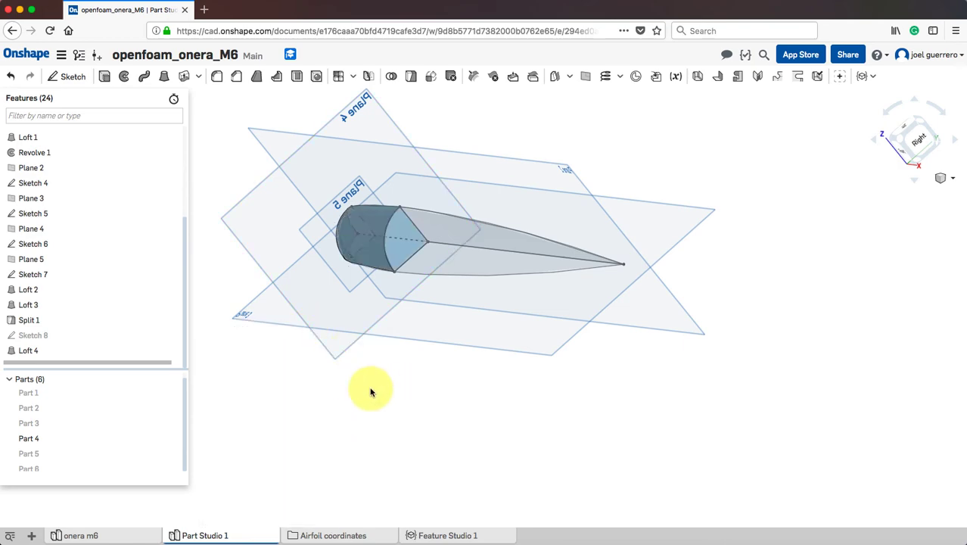
Open the definition of Loft 2 to check its profiles and guides against Part 4, and cancel out of it
right_click_drag(305, 395, 457, 328)
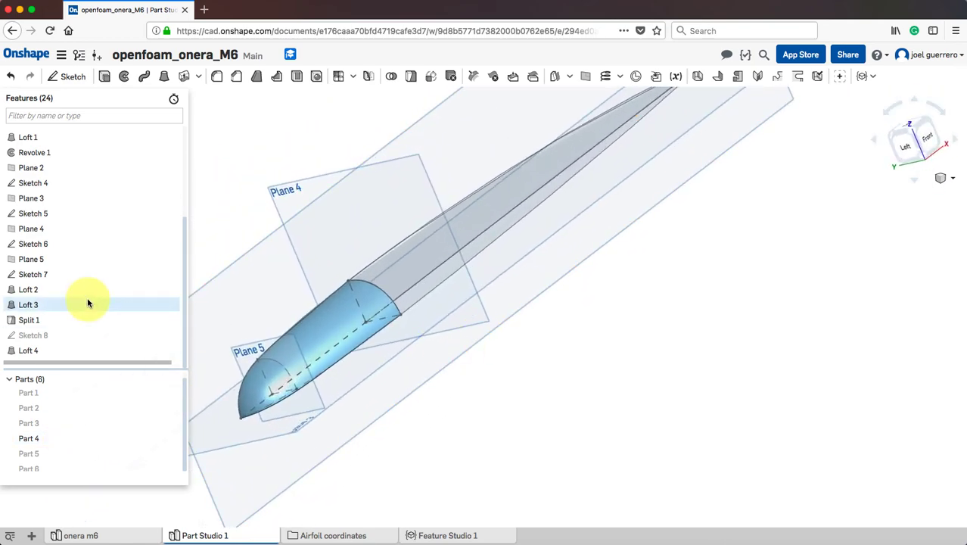
double_click(48, 296)
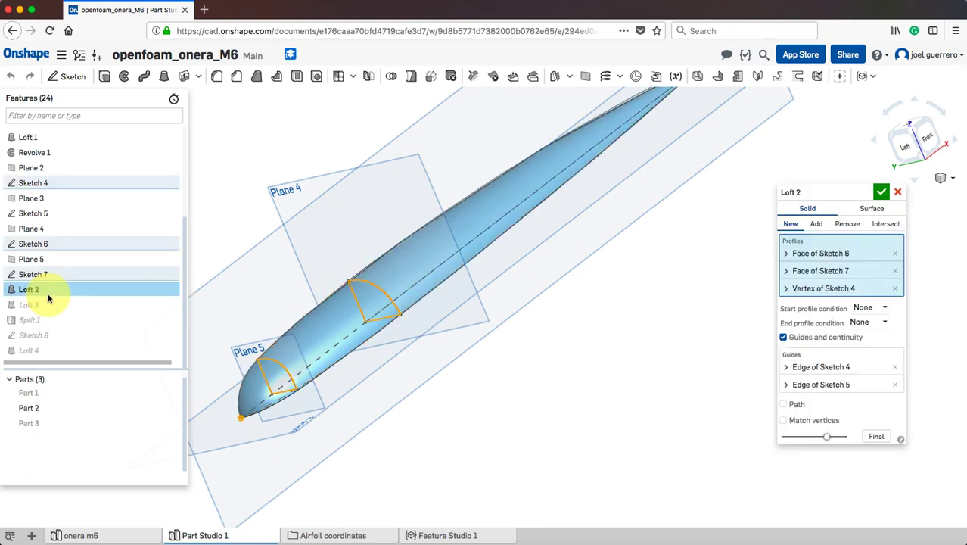
left_click(896, 194)
right_click_drag(763, 263, 633, 353)
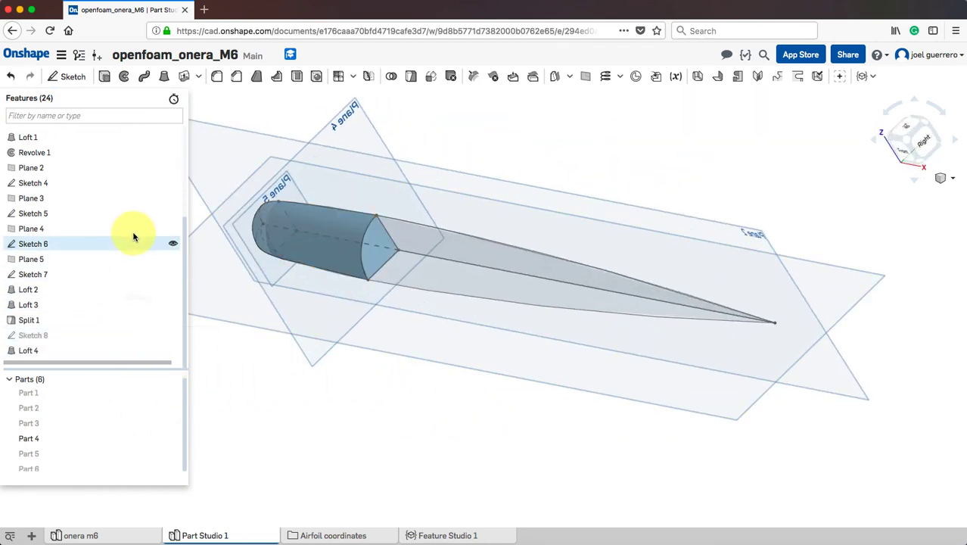
Hide Sketch 7, Part 4 and Sketch 8, keeping the guide sketches and the Sketch 6 section displayed
scroll(140, 196, "up", 3)
scroll(140, 220, "down", 1)
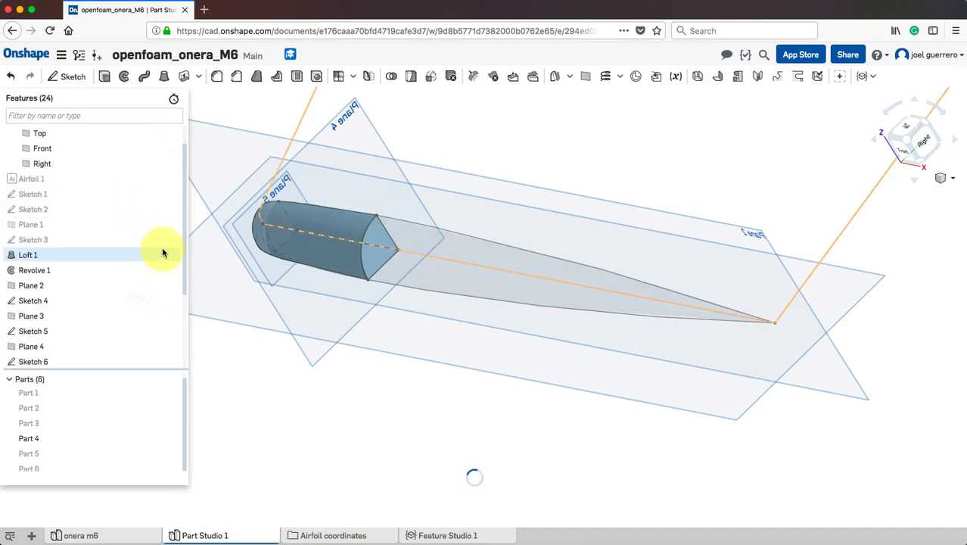
scroll(148, 264, "down", 3)
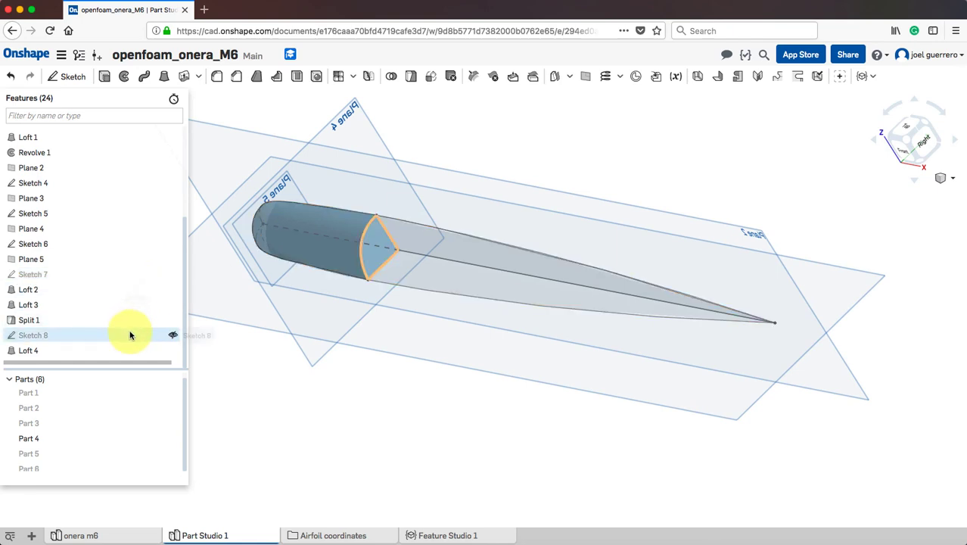
scroll(379, 284, "up", 5)
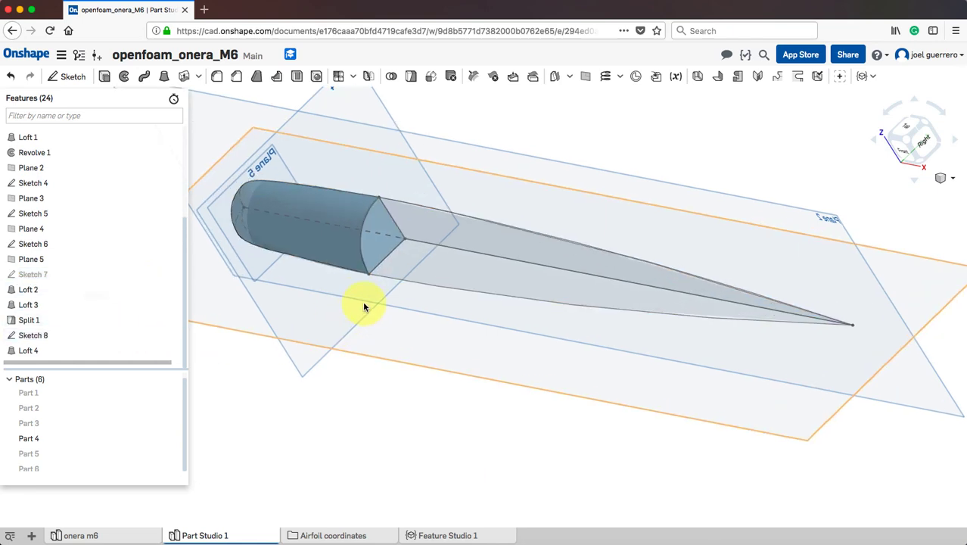
scroll(454, 363, "down", 3)
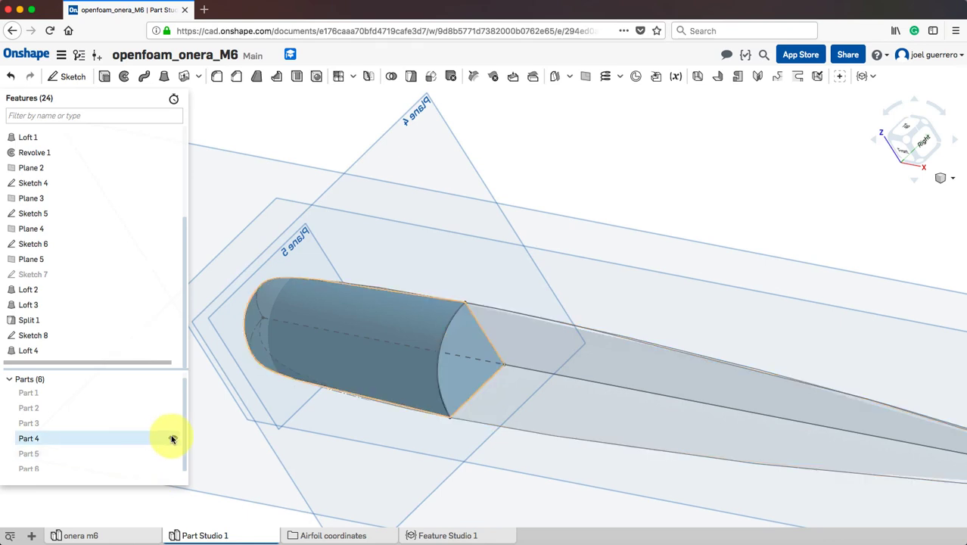
scroll(533, 424, "up", 2)
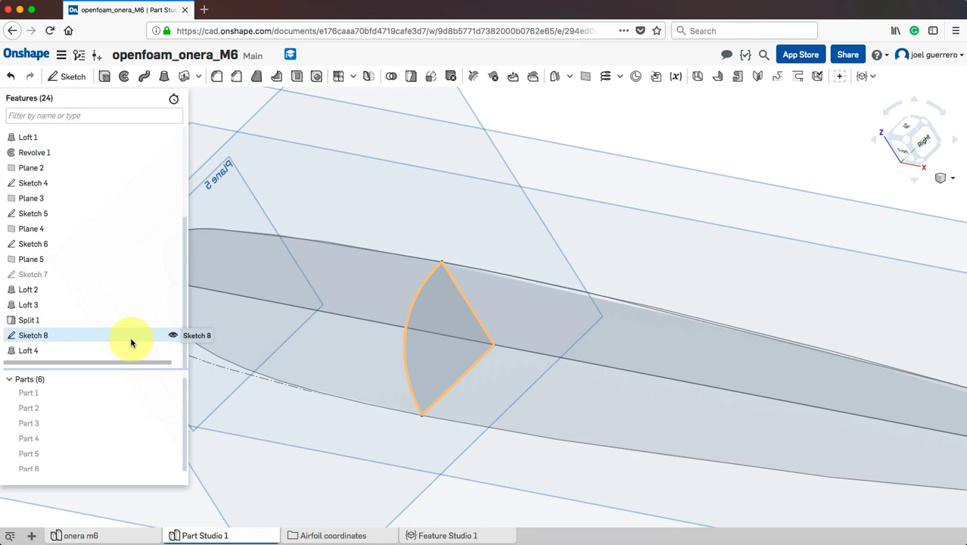
left_click(173, 337)
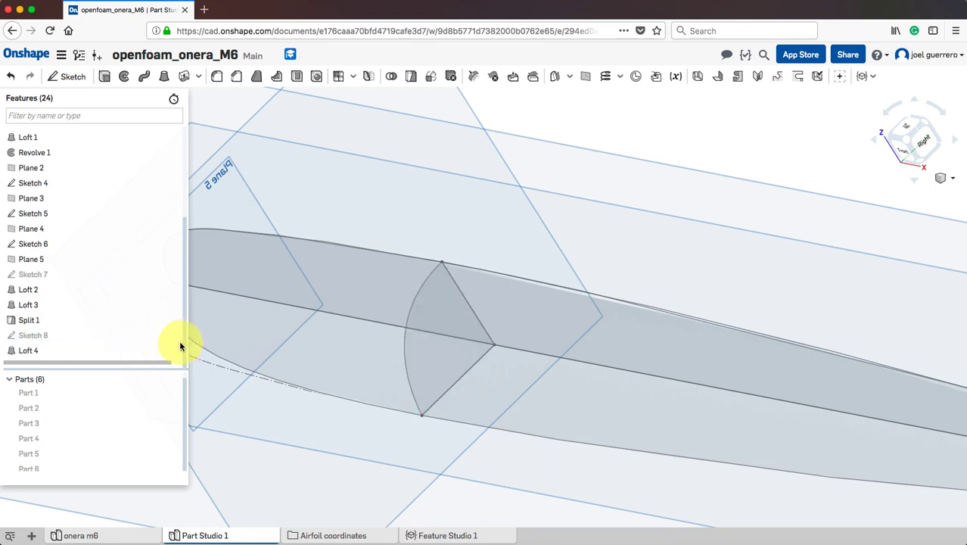
Loft a new solid from the Sketch 6 face to the Sketch 3 vertex at the trailing tip, guided by the Sketch 4 and Sketch 5 edges
scroll(347, 340, "down", 5)
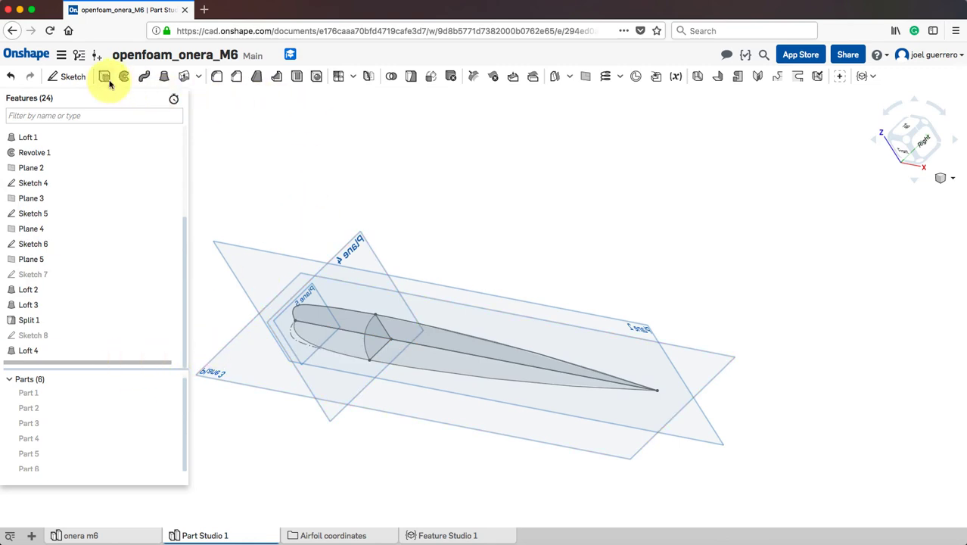
left_click(169, 81)
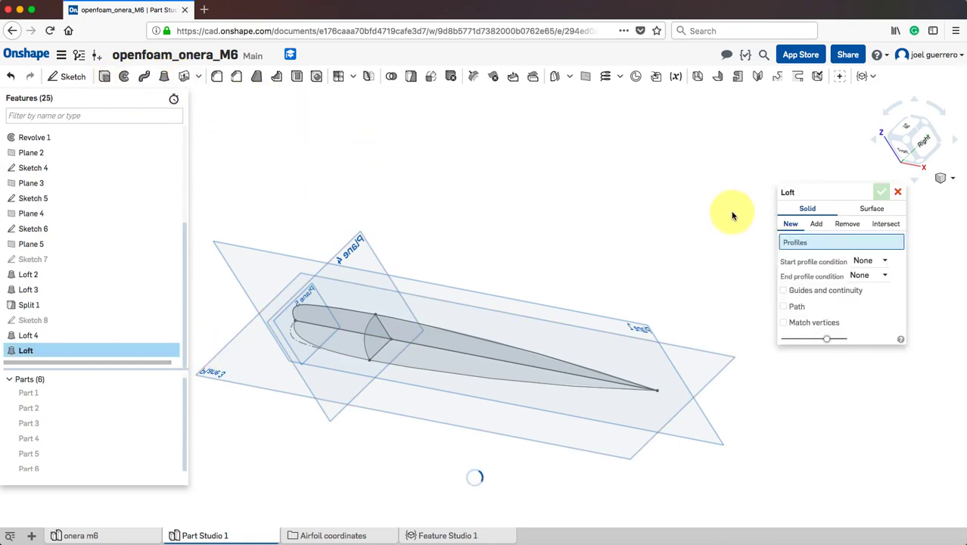
left_click(376, 342)
left_click(658, 393)
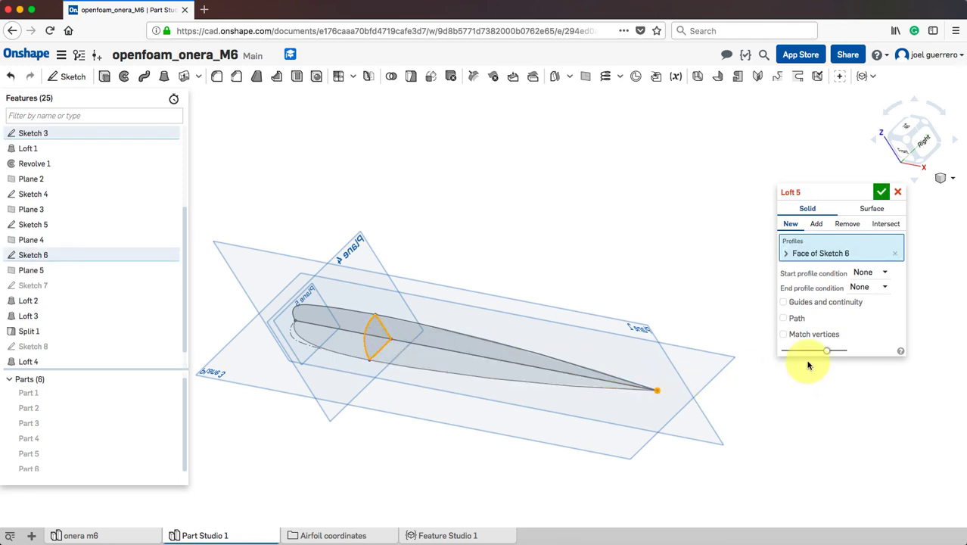
left_click(785, 320)
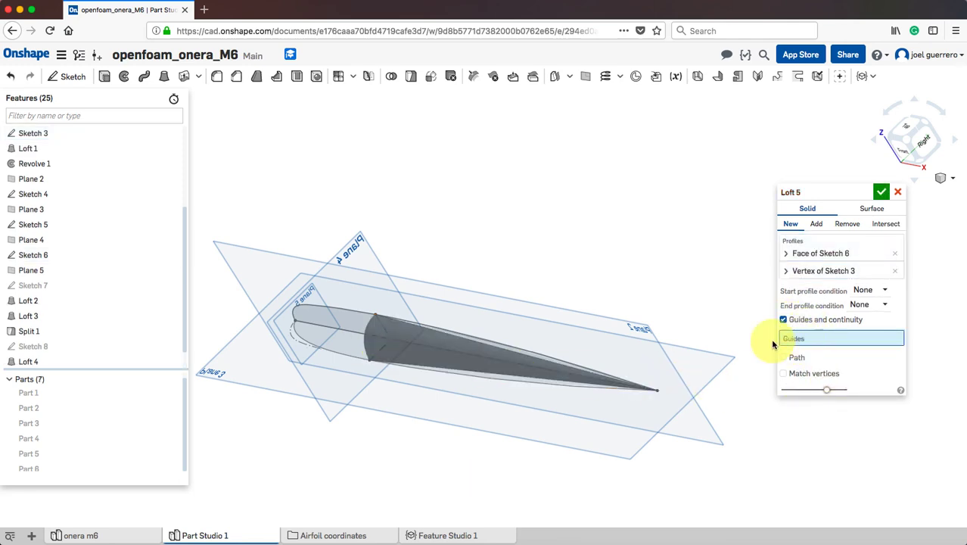
left_click(466, 338)
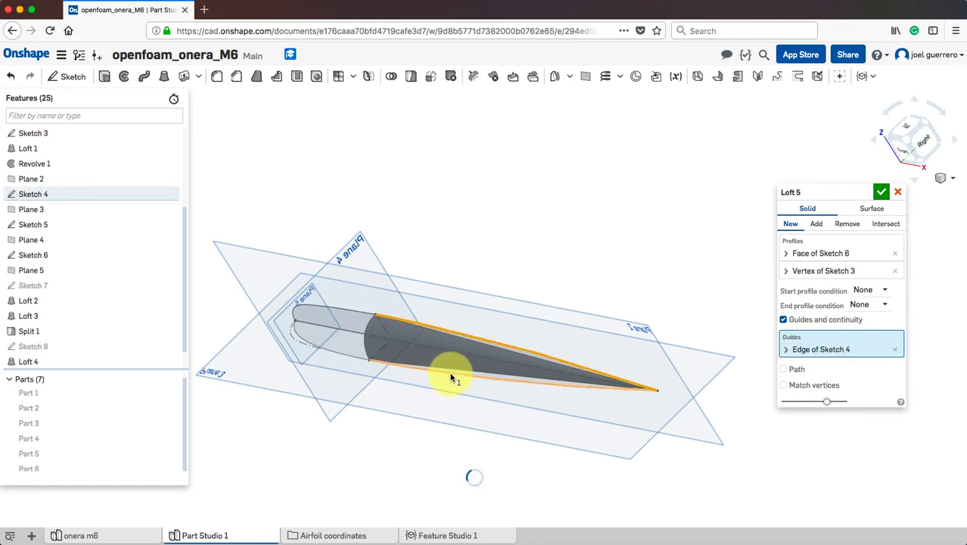
left_click(556, 385)
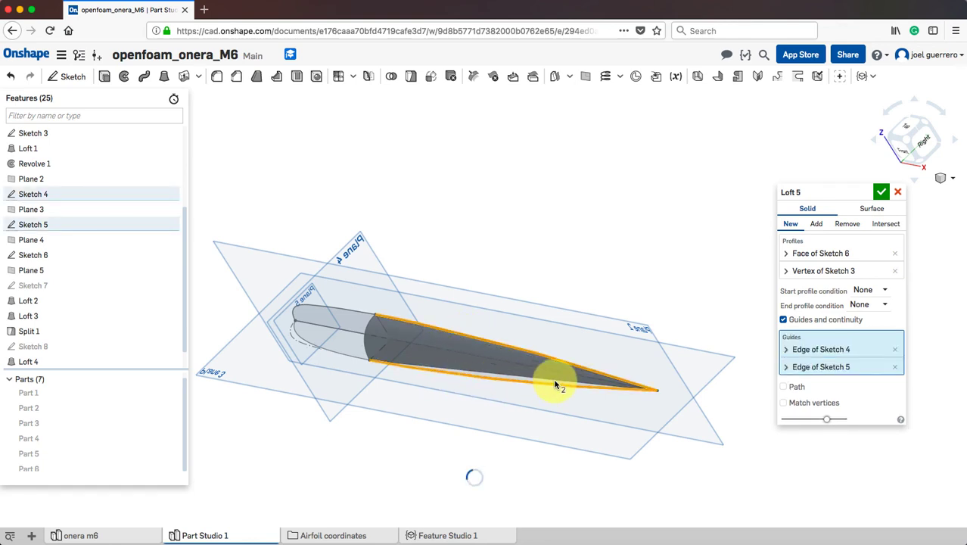
left_click(879, 194)
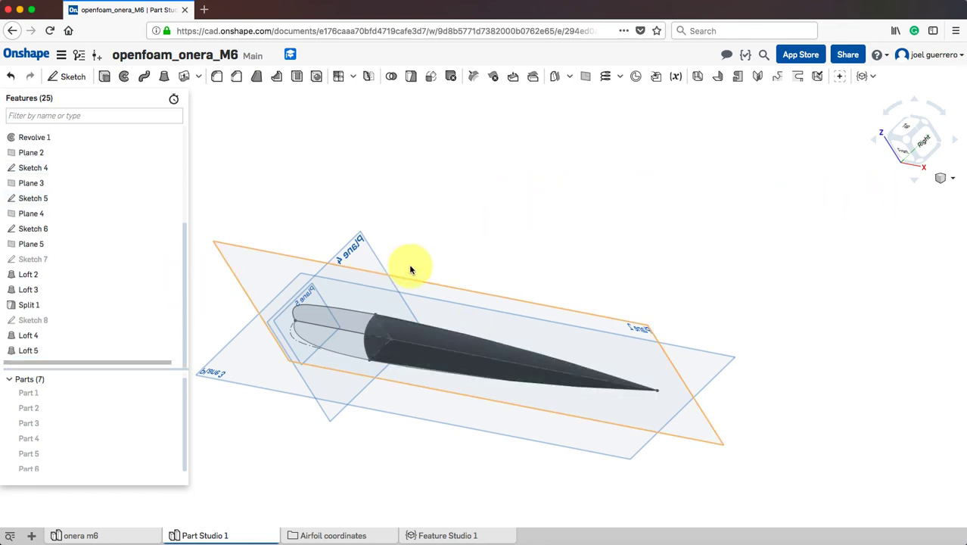
Show the wing, Part 1, and the nose section, Part 2, together with the newly lofted rear section
middle_click_drag(410, 265, 505, 208)
scroll(97, 434, "down", 2)
scroll(97, 434, "up", 2)
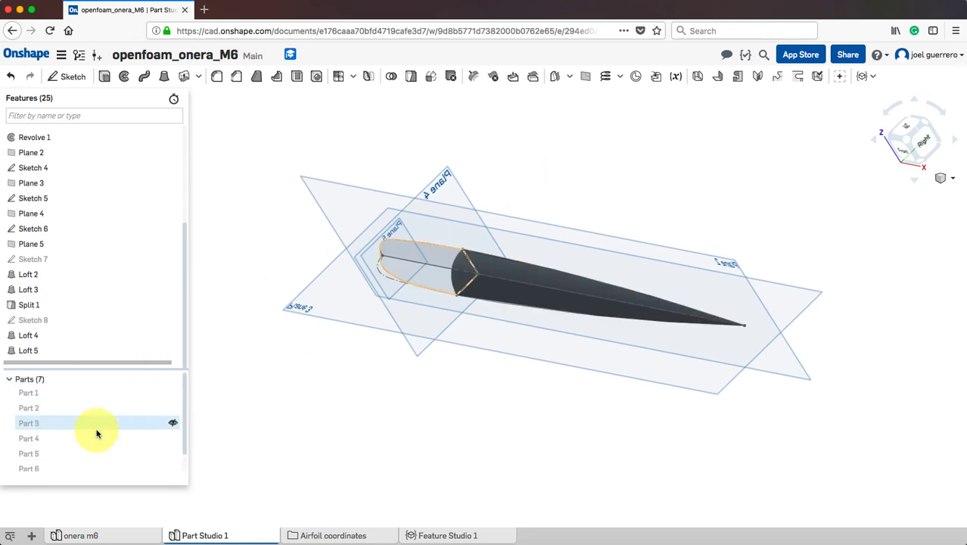
left_click(172, 394)
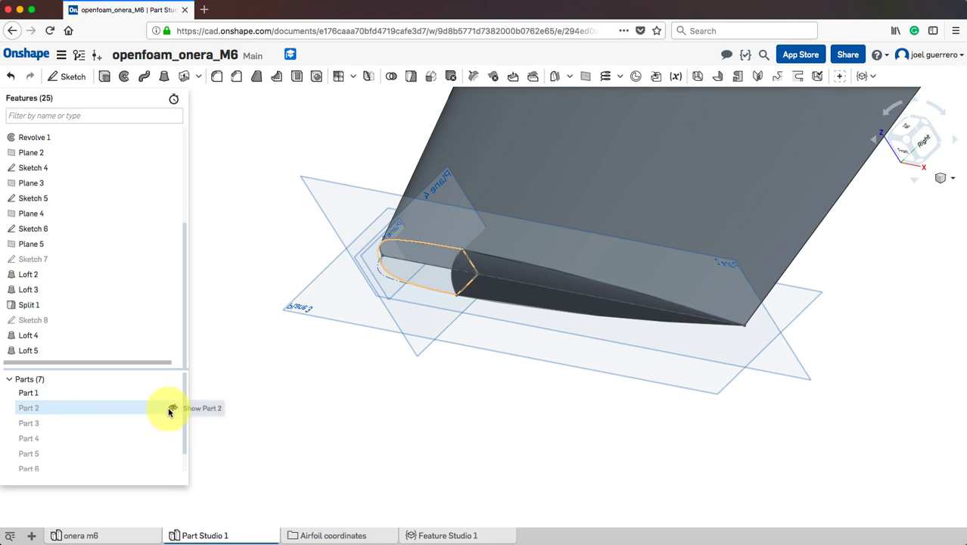
left_click(171, 411)
right_click_drag(309, 438, 402, 425)
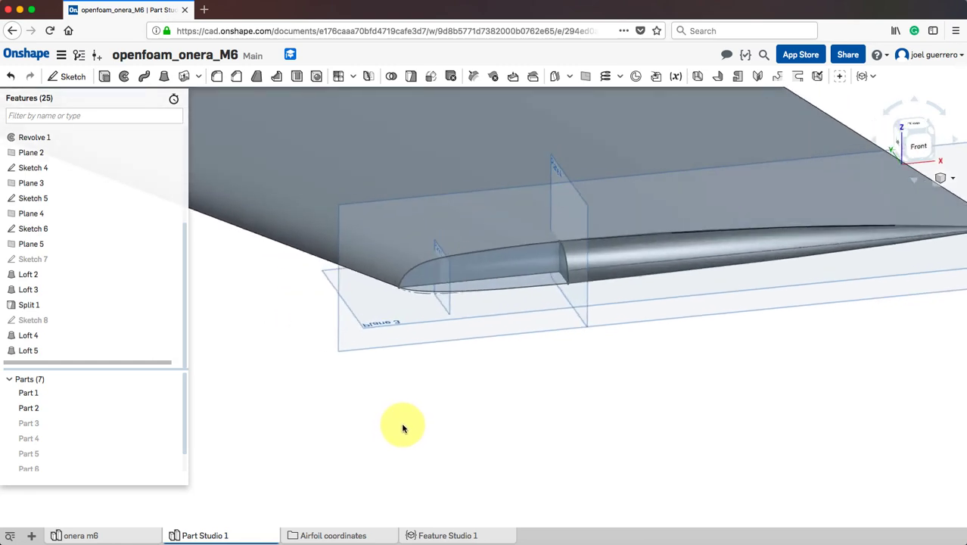
Open the definition of Loft 2 to check how it relates to Part 2, and accept it without changes
left_click(68, 407)
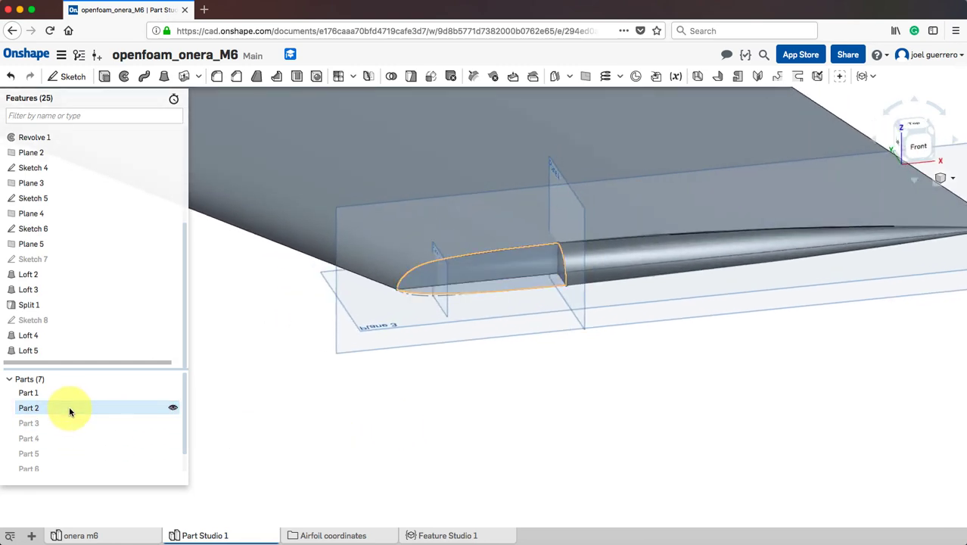
double_click(36, 274)
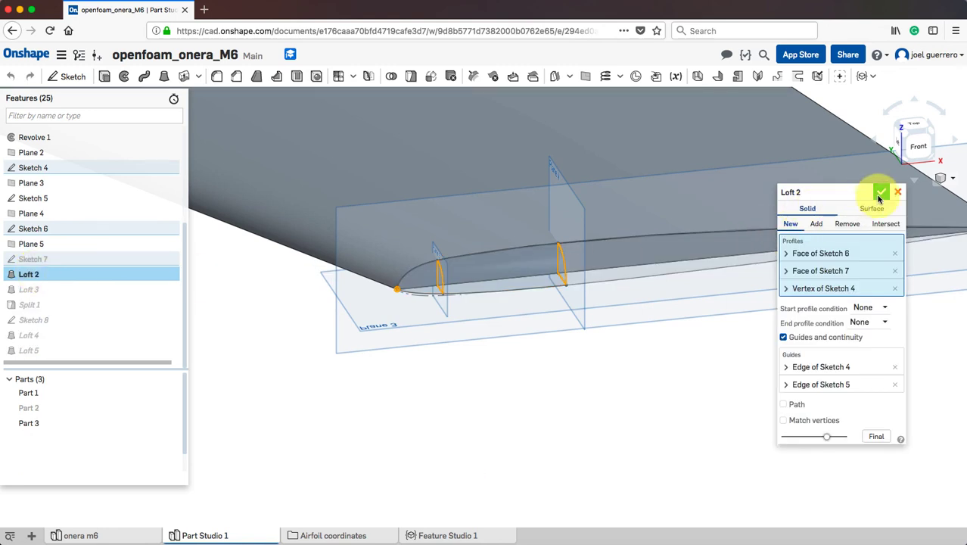
left_click(880, 193)
Edit the appearance of Part 2 to make its blue colour fully opaque, and inspect the nose against the wing
left_click(73, 408)
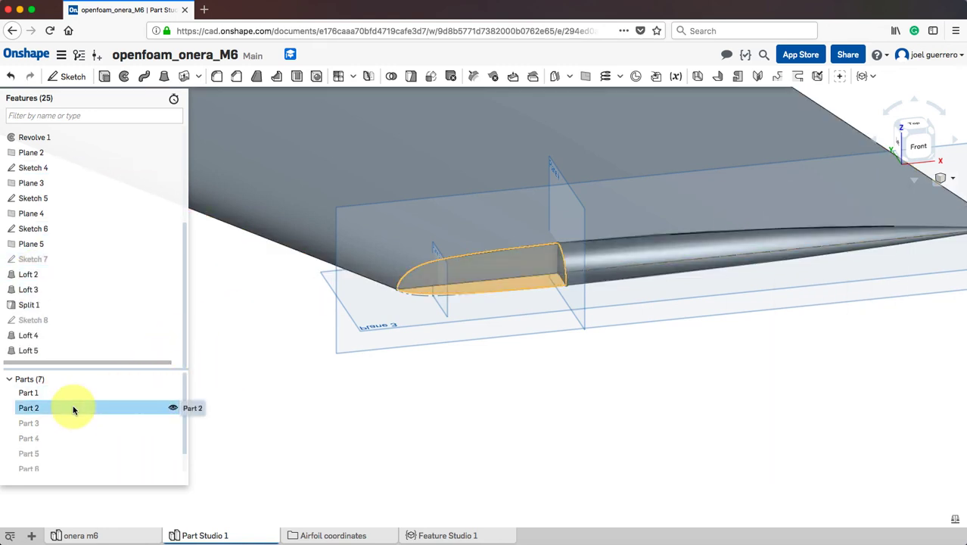
right_click(72, 408)
left_click(134, 277)
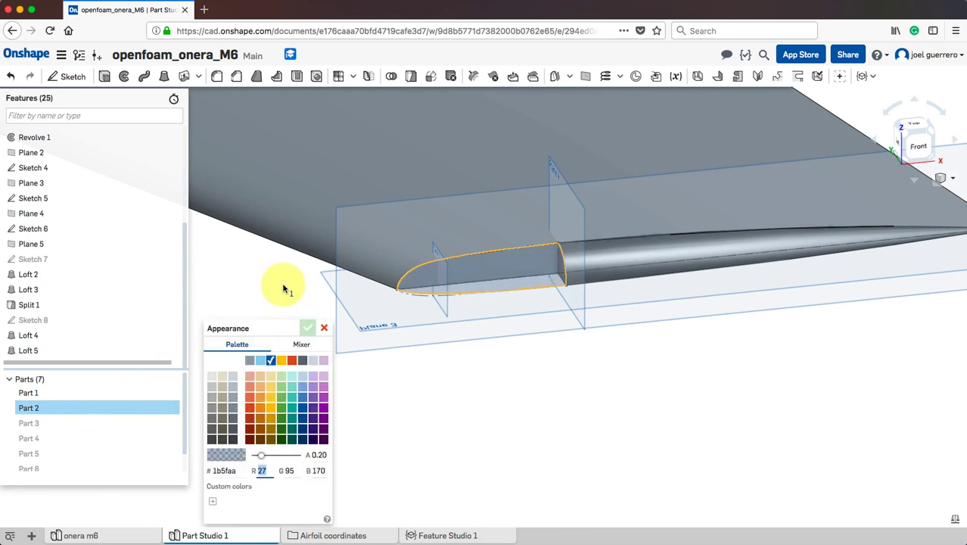
left_click(261, 457)
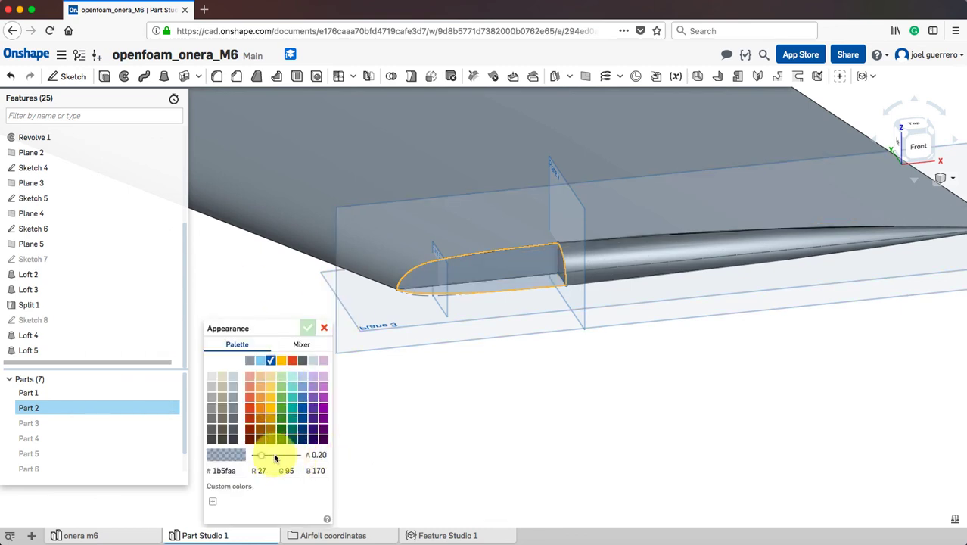
left_click_drag(275, 456, 301, 455)
left_click(308, 327)
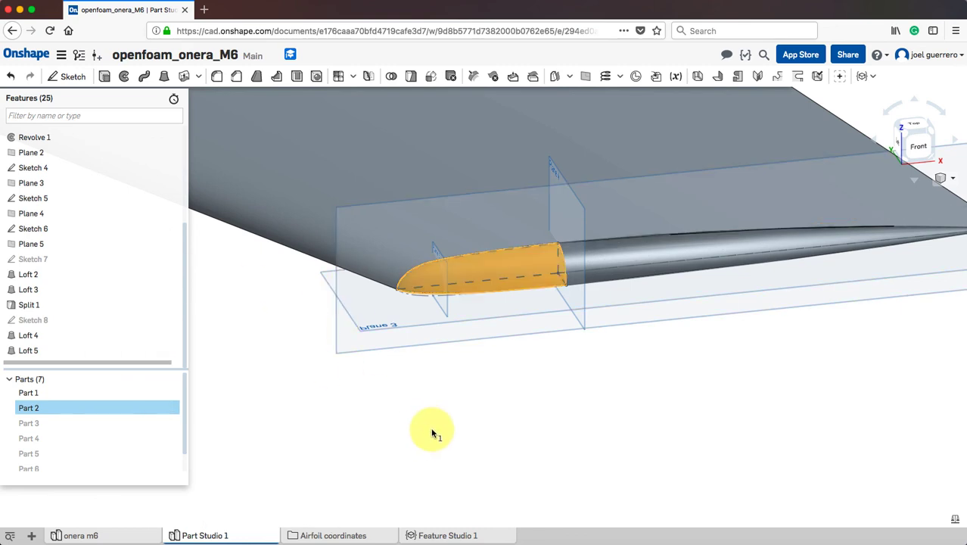
scroll(432, 433, "down", 5)
left_click(423, 438)
right_click_drag(423, 438, 375, 449)
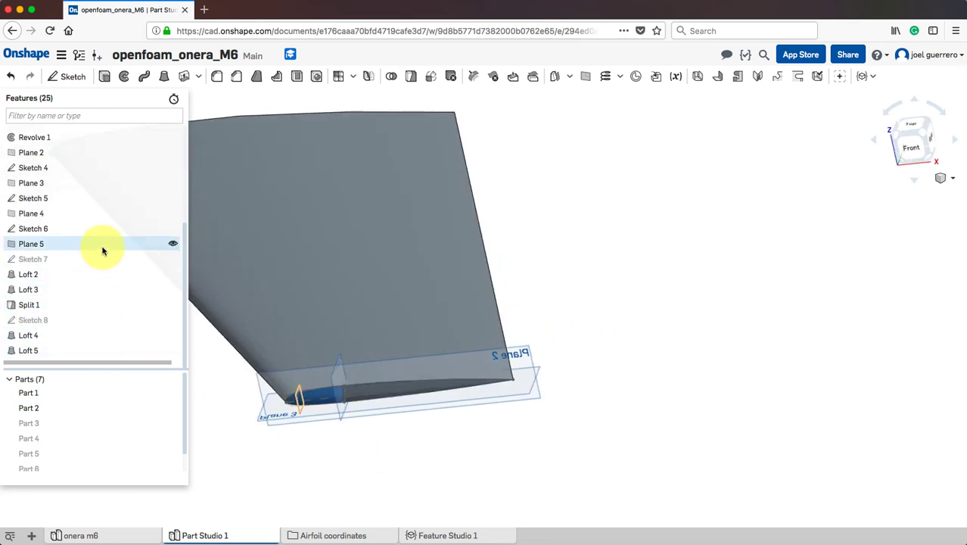
Hide the construction planes Plane 2 to Plane 5 together with Sketch 4, Sketch 5 and Sketch 6
left_click(168, 243)
left_click(173, 214)
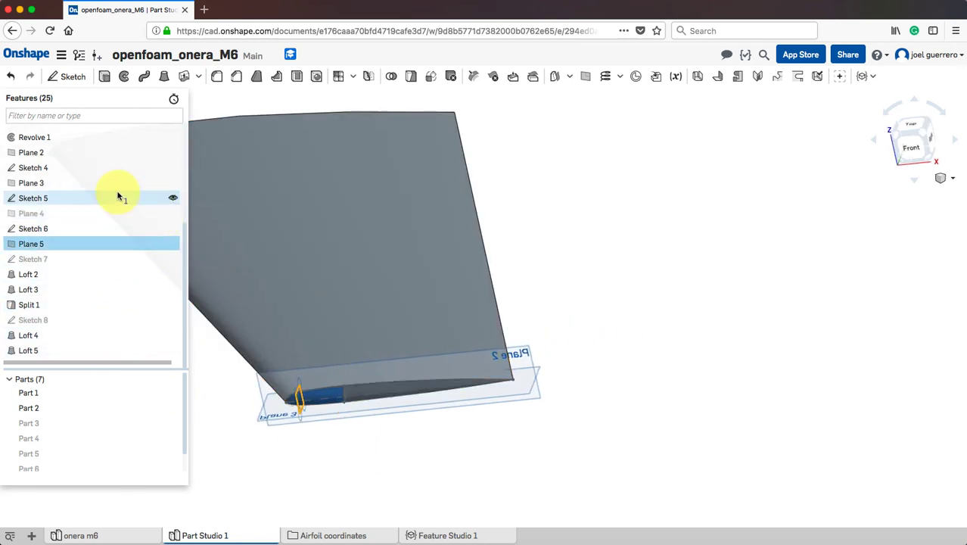
left_click(173, 198)
left_click(173, 184)
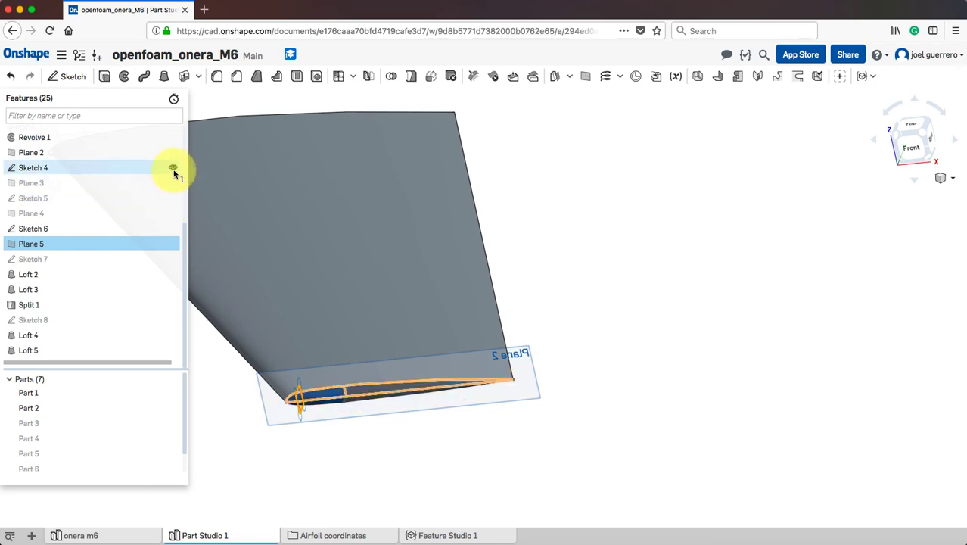
left_click(173, 167)
left_click(173, 153)
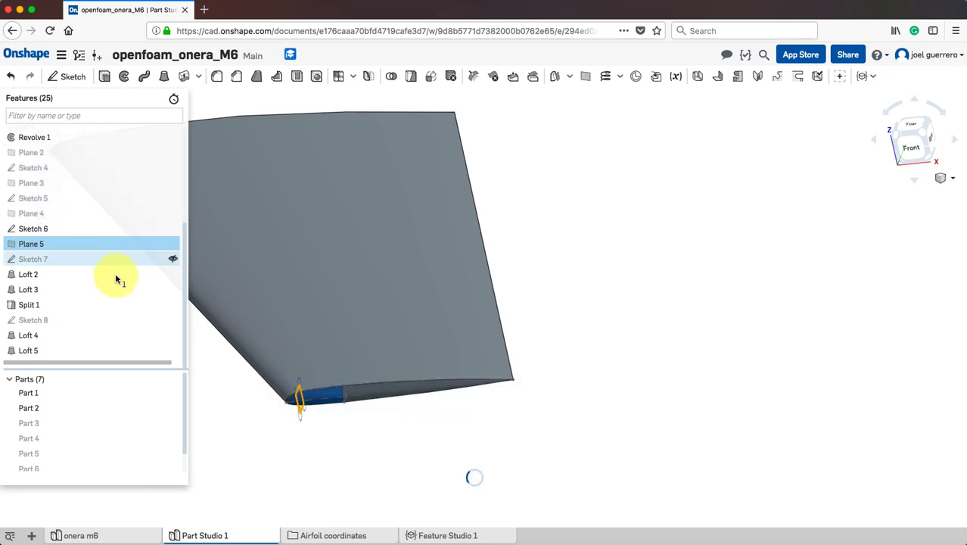
scroll(98, 216, "up", 3)
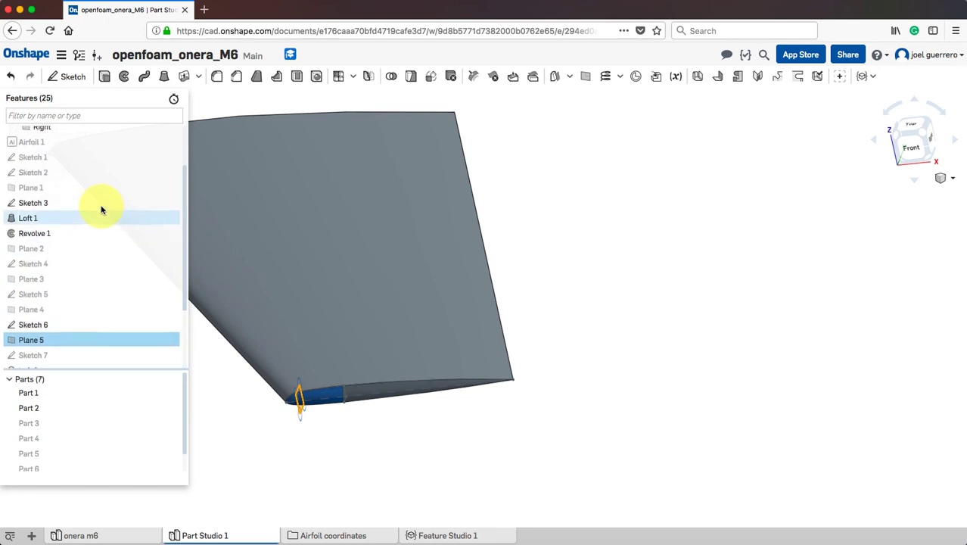
scroll(100, 204, "down", 3)
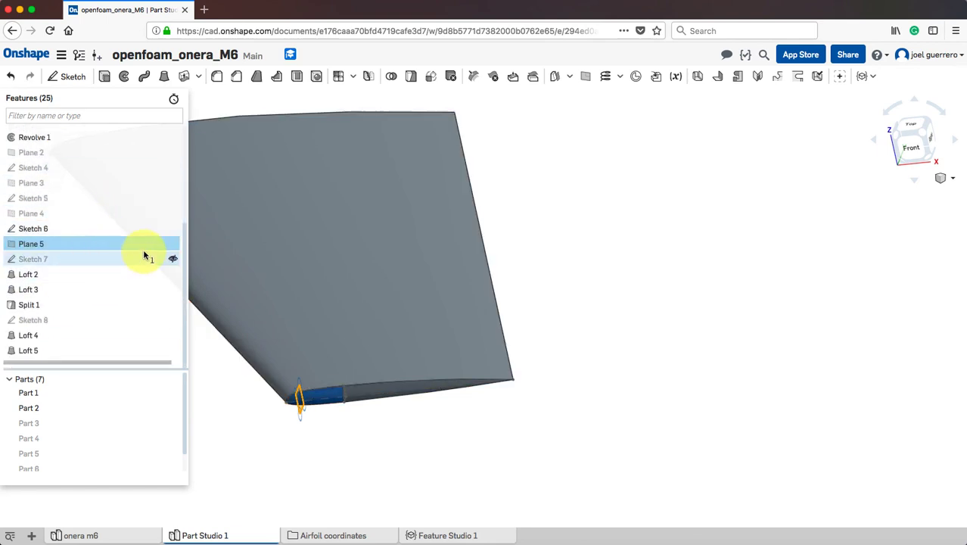
left_click(172, 243)
right_click_drag(681, 257, 666, 288)
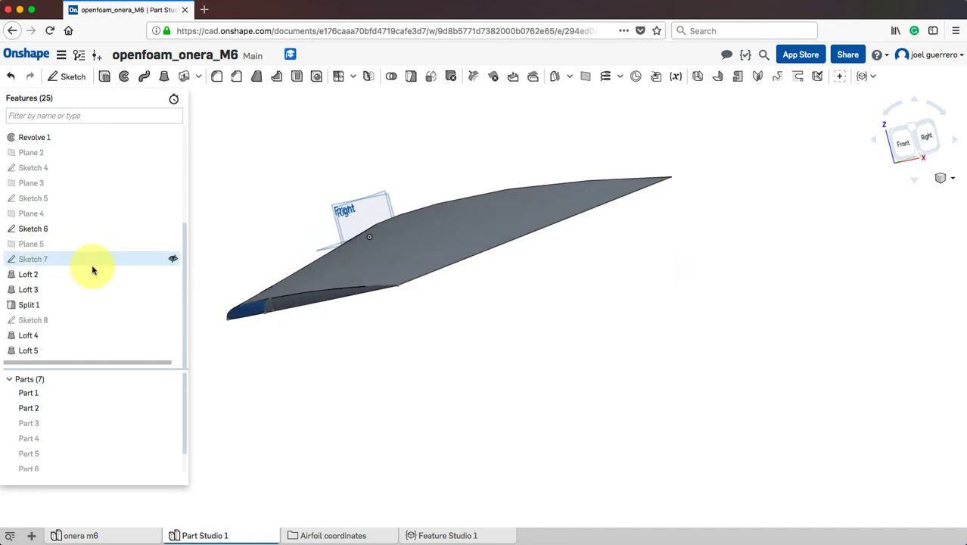
left_click(173, 229)
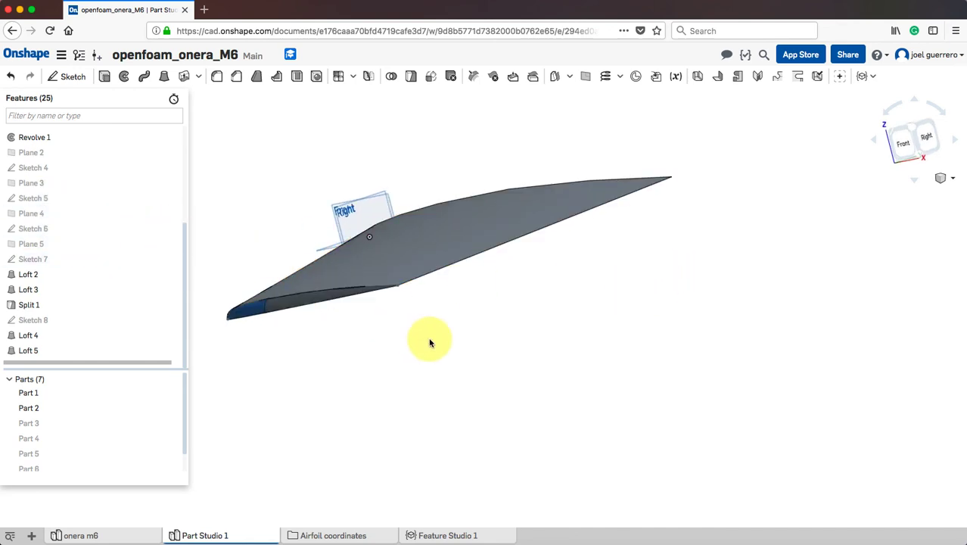
Unite the wing, Part 1, with the blue nose section, Part 2, and the rear tip section using a Boolean union
mouse_move(430, 341)
right_mouse_down()
mouse_move(568, 396)
mouse_move(600, 393)
mouse_move(598, 384)
mouse_move(600, 439)
mouse_move(540, 363)
mouse_move(555, 413)
mouse_move(517, 341)
mouse_move(512, 261)
mouse_move(533, 324)
mouse_move(405, 334)
right_mouse_up()
scroll(535, 328, "up", 5)
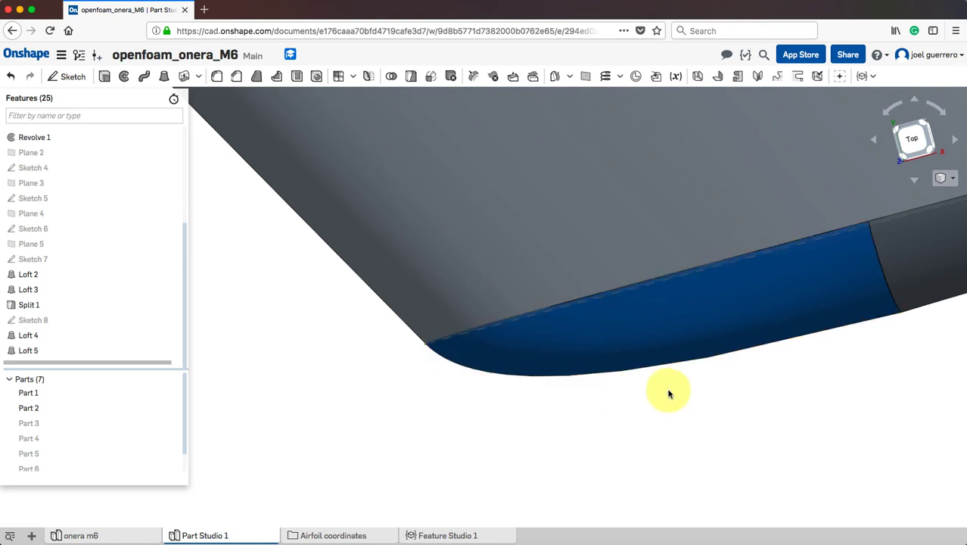
right_click_drag(637, 404, 591, 379)
scroll(526, 376, "down", 5)
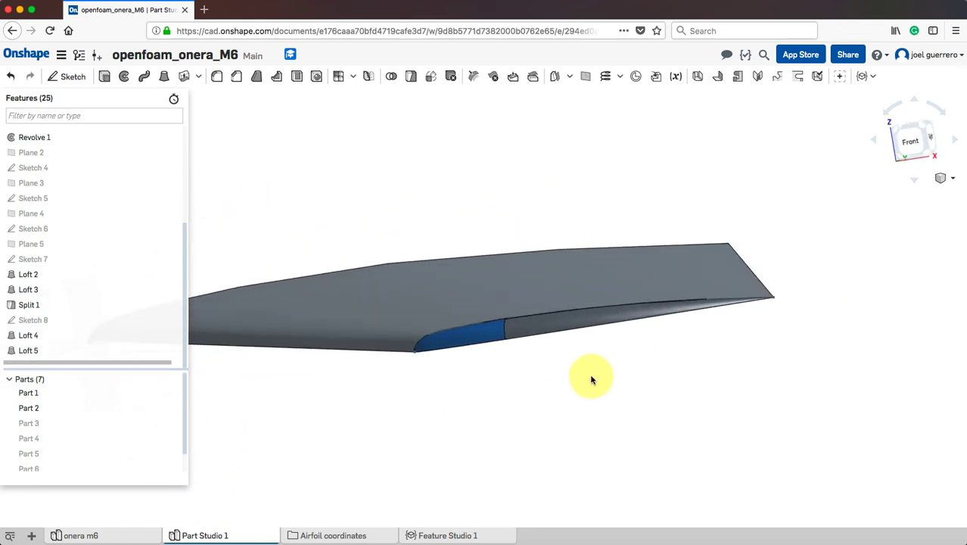
right_click_drag(572, 201, 629, 168)
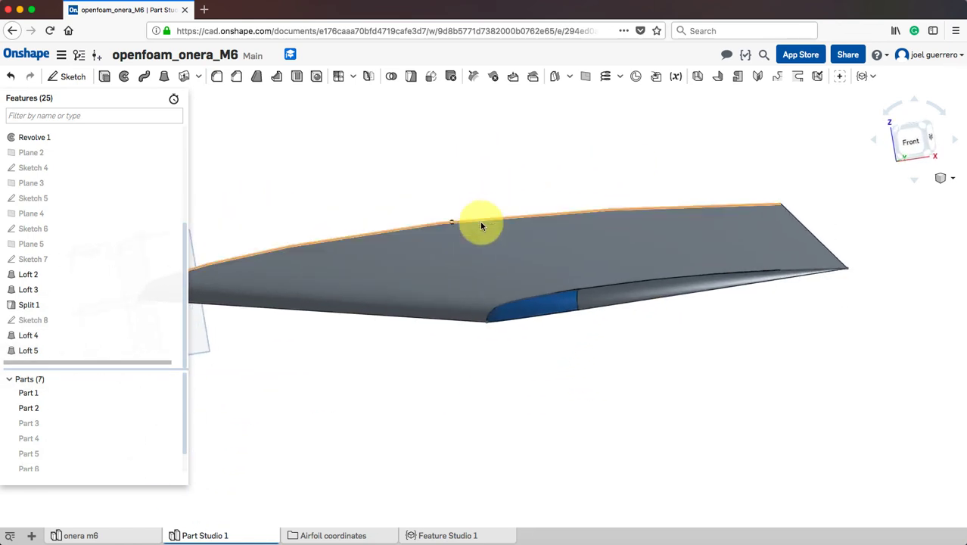
left_click(393, 78)
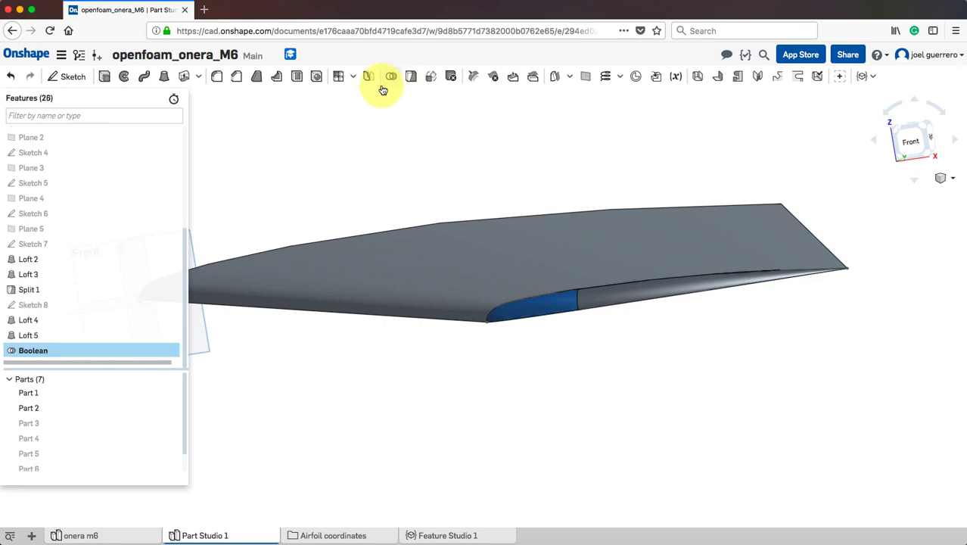
left_click(446, 268)
left_click(556, 311)
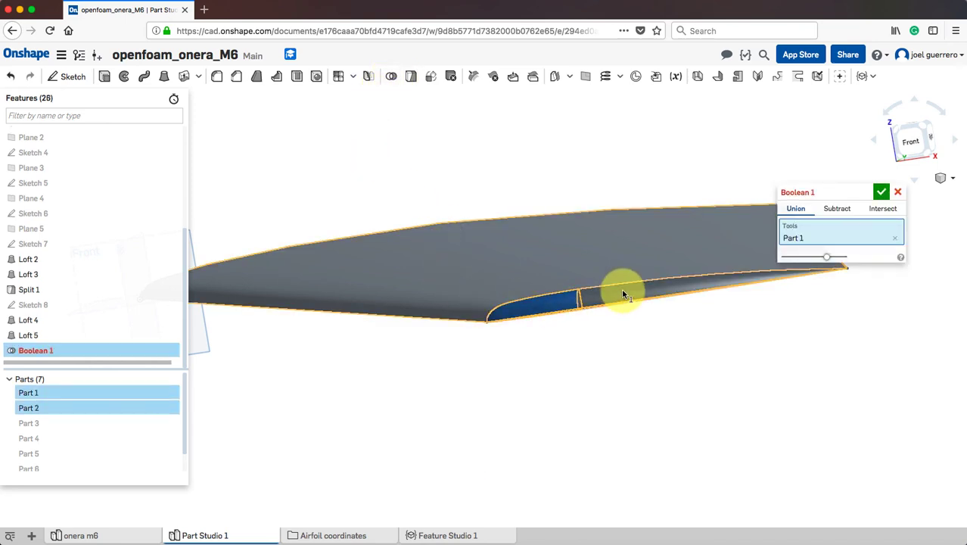
left_click(624, 292)
left_click(882, 195)
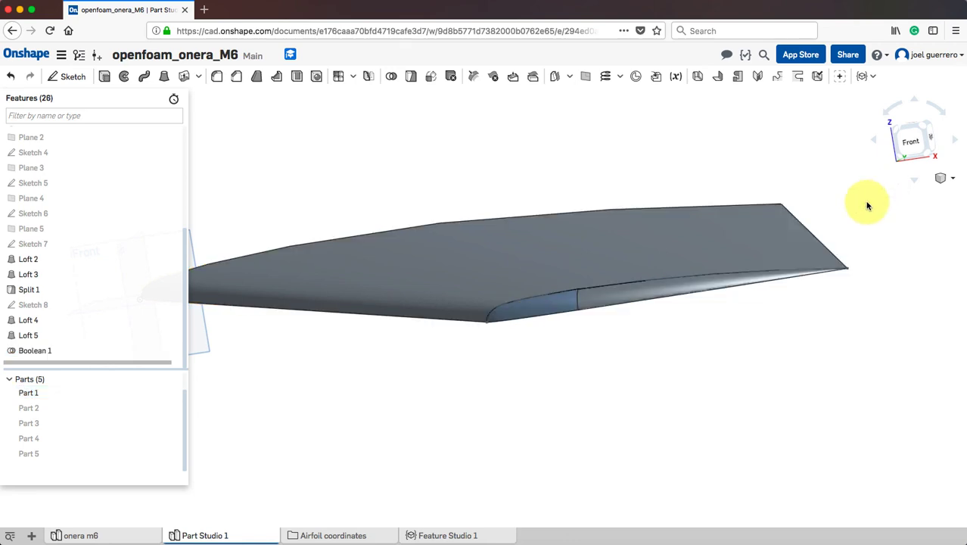
Mirror Part 1 across the wing's flat Loft 1 face and merge the mirrored half into the same part
right_click_drag(643, 388, 609, 380)
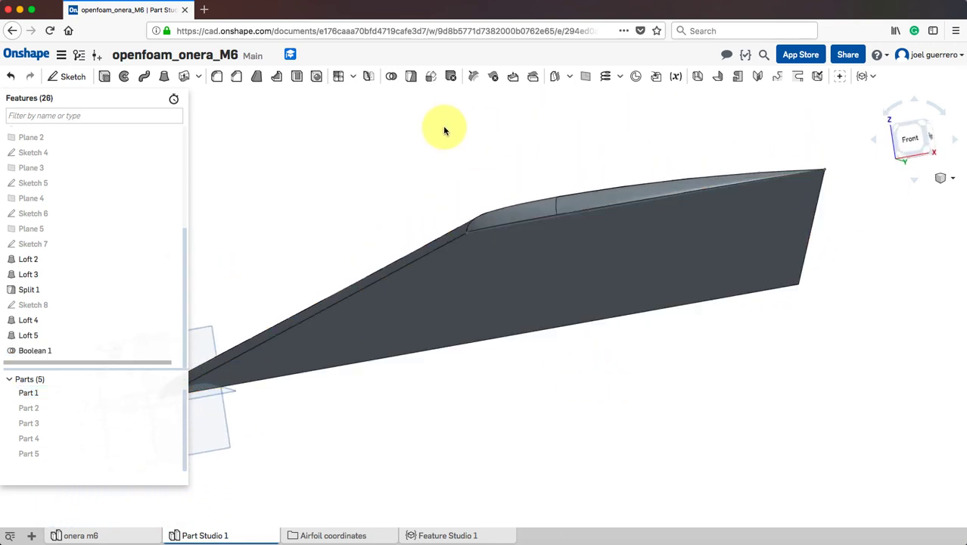
left_click(371, 77)
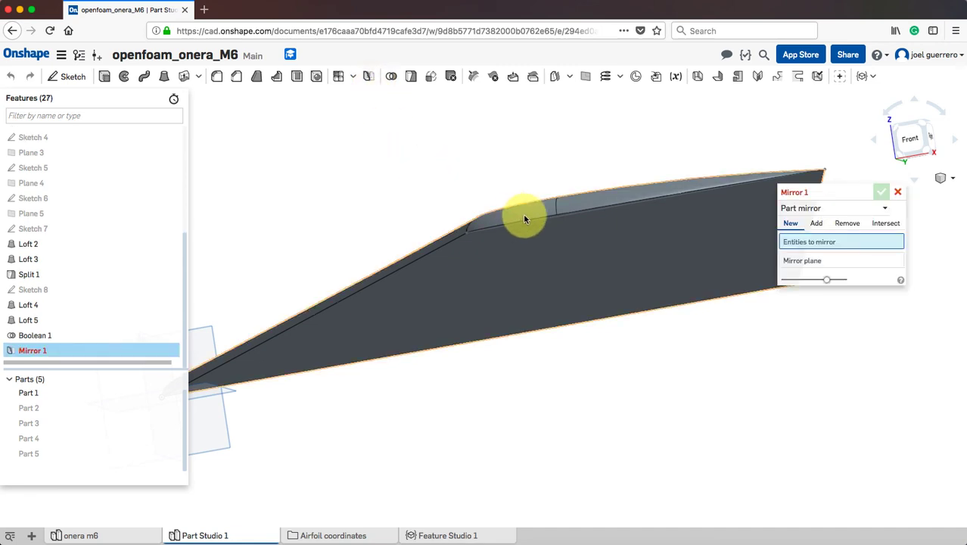
left_click(664, 248)
left_click(789, 273)
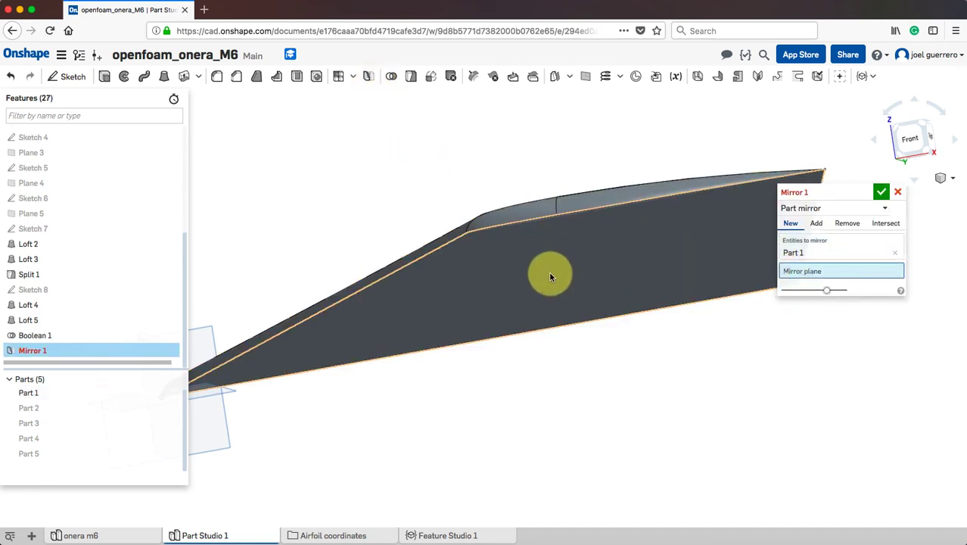
left_click(553, 276)
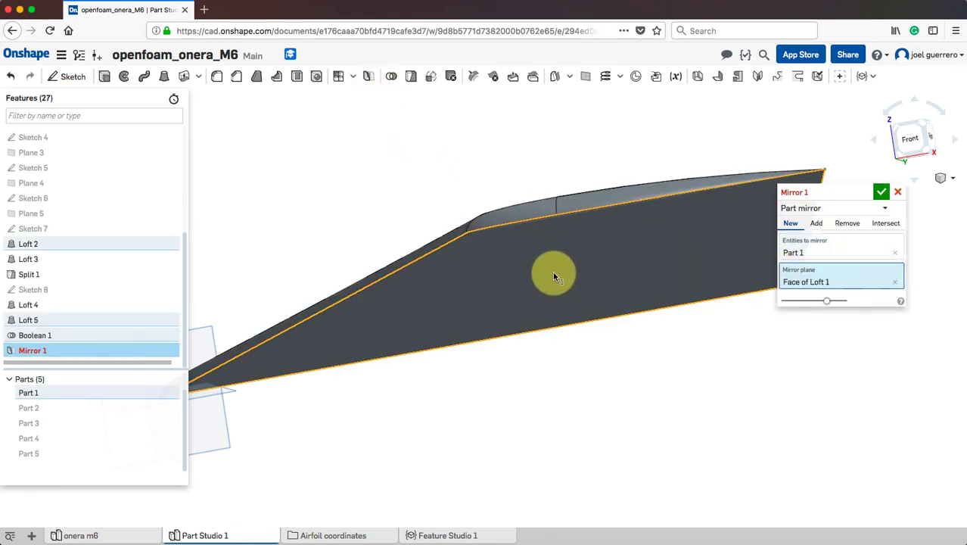
left_click(882, 194)
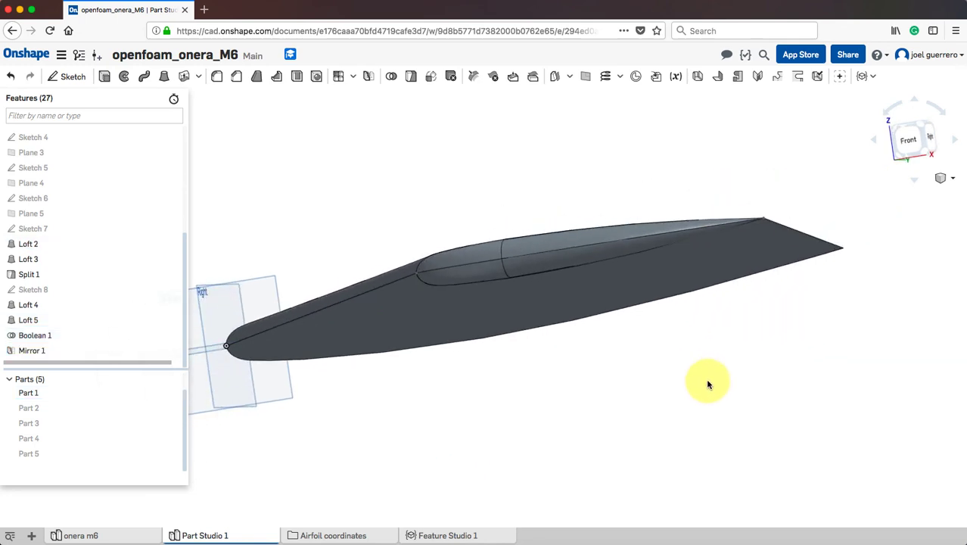
Inspect the mirrored wing and its rounded tip from above and from the leading-edge side
right_click_drag(707, 385, 708, 281)
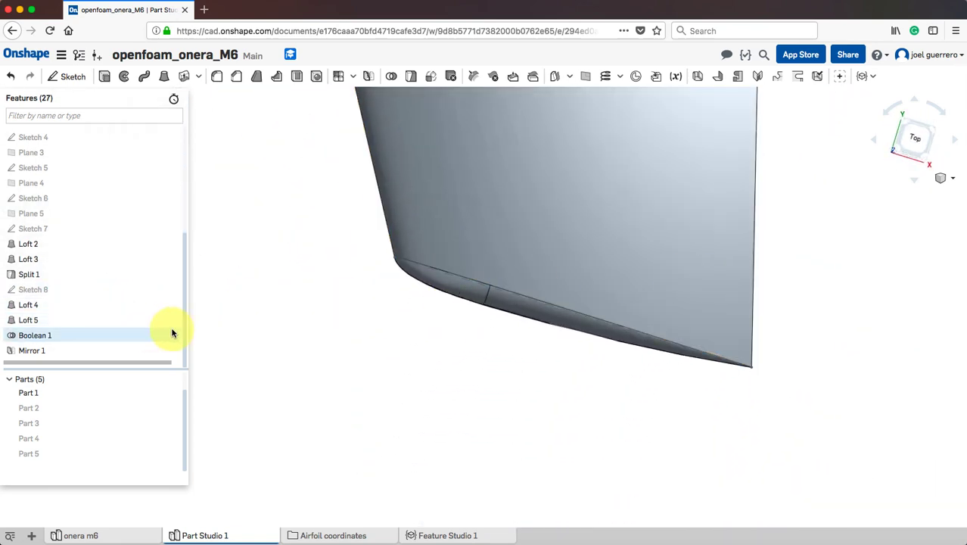
right_click_drag(423, 303, 425, 319)
scroll(432, 306, "up", 4)
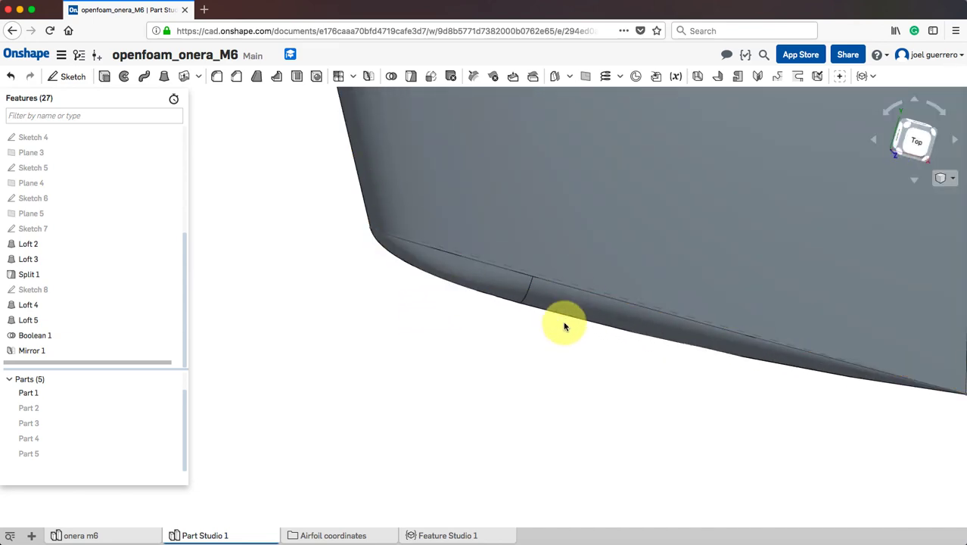
right_click_drag(564, 327, 512, 382)
scroll(511, 382, "down", 8)
middle_click_drag(513, 363, 750, 283)
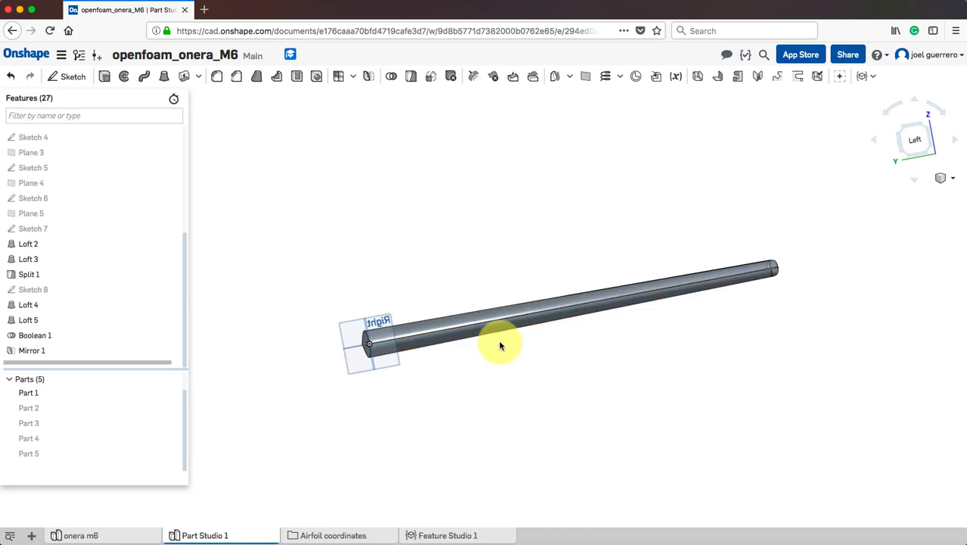
right_click_drag(499, 346, 363, 364)
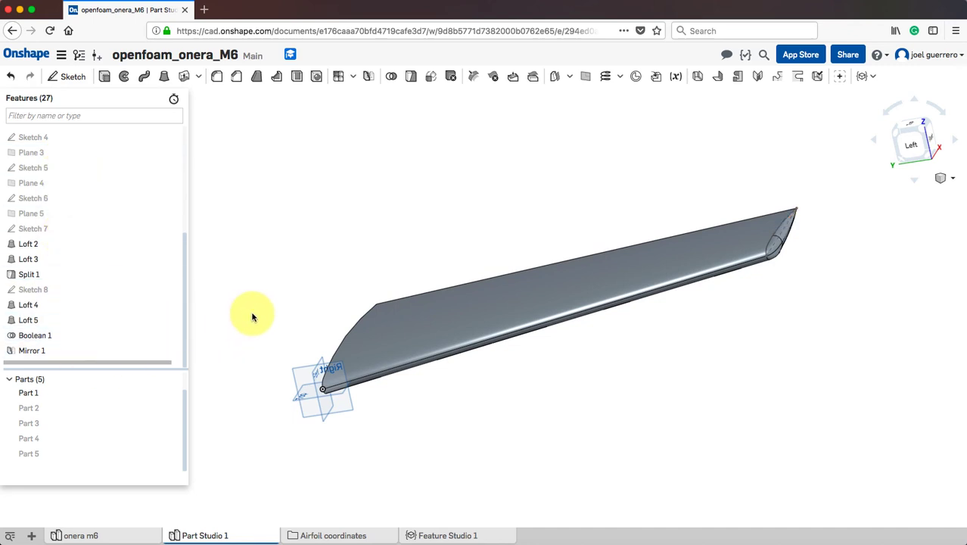
Hide Sketch 3 and examine the complete wing with its closed tip
scroll(134, 238, "up", 5)
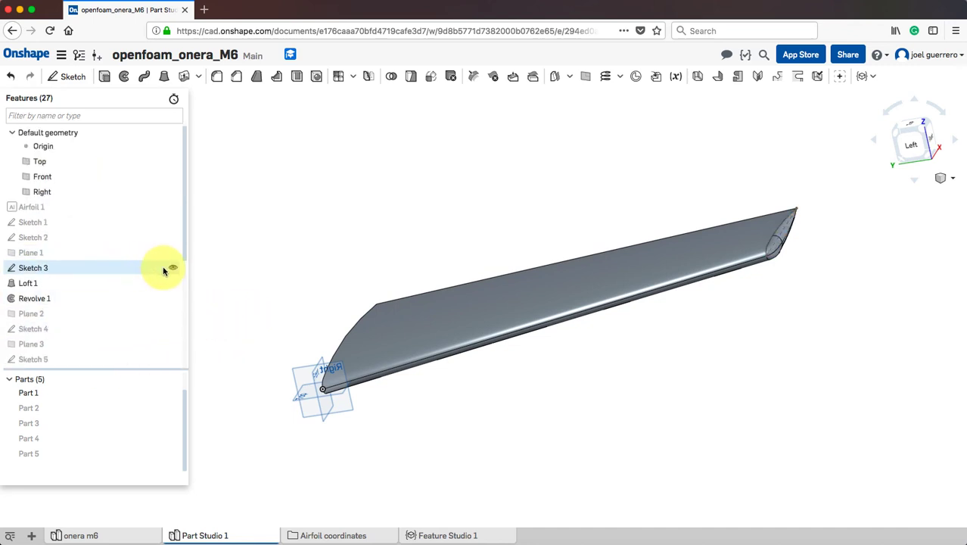
scroll(384, 255, "down", 3)
scroll(390, 256, "up", 2)
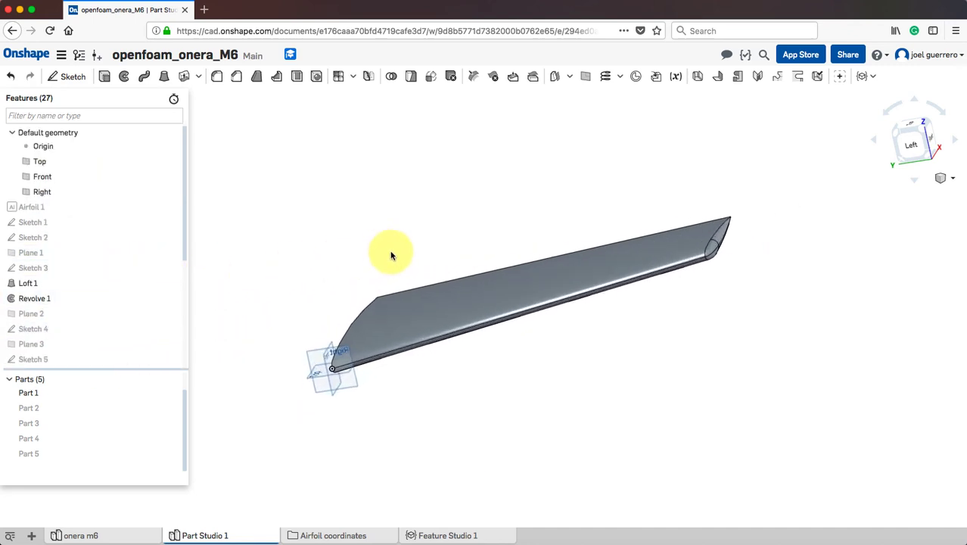
right_click_drag(391, 256, 503, 209)
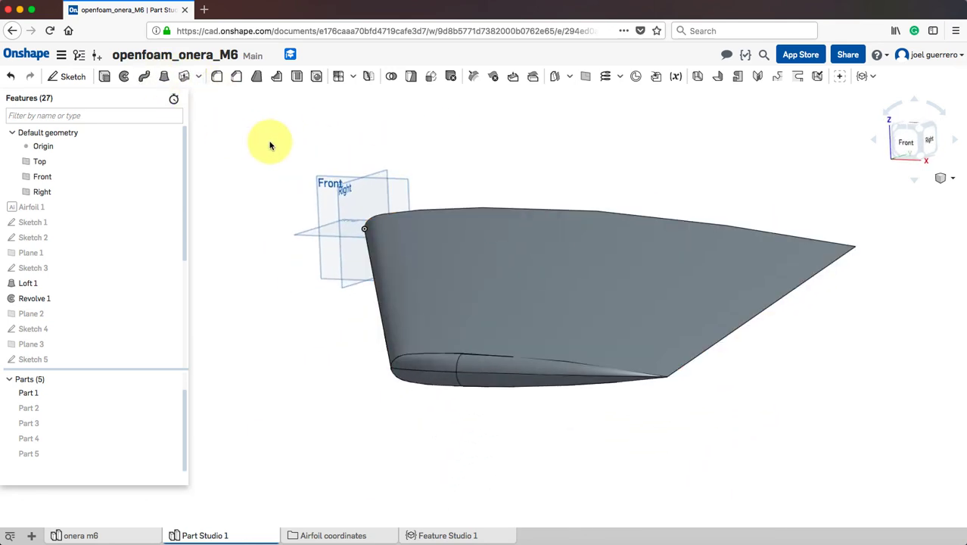
scroll(648, 234, "up", 3)
right_click_drag(643, 233, 623, 232)
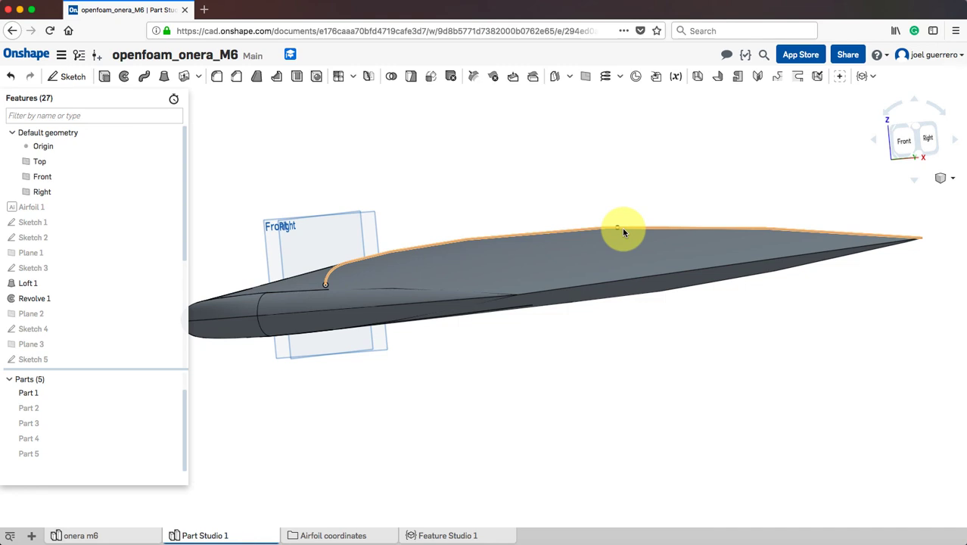
Review the Airfoil 1 points with Part 1 hidden, and restore the display to the finished wing alone
left_click(174, 393)
left_click(173, 207)
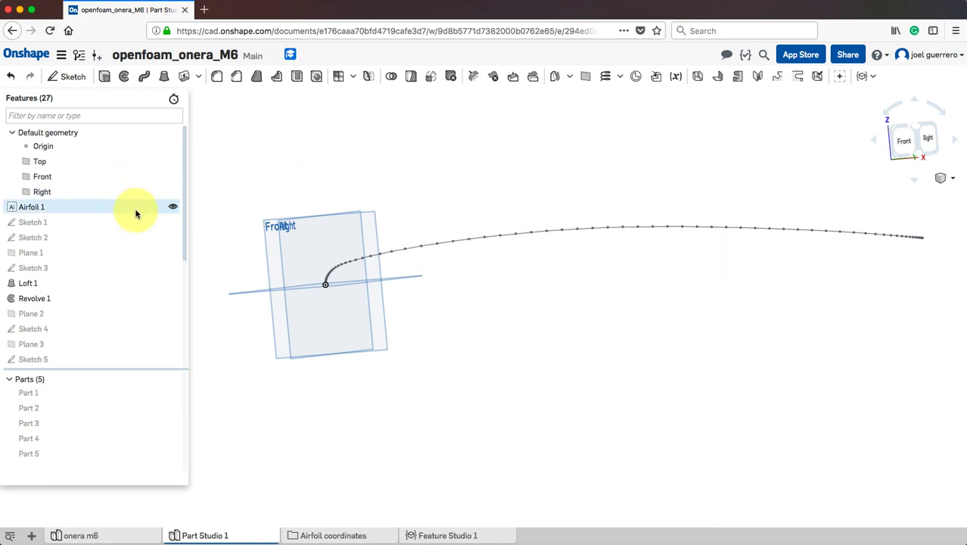
left_click(173, 207)
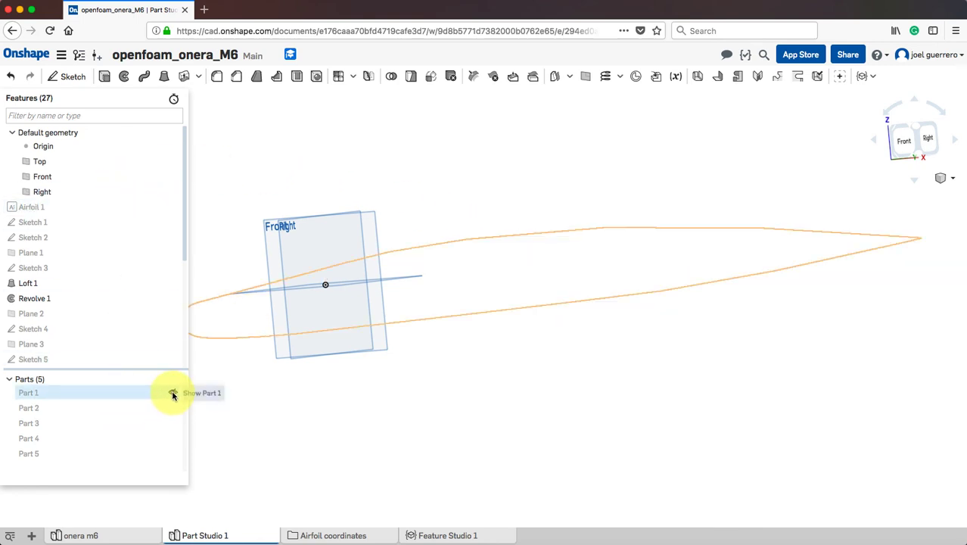
left_click(171, 393)
right_click_drag(546, 404, 622, 402)
middle_click_drag(471, 302, 635, 326)
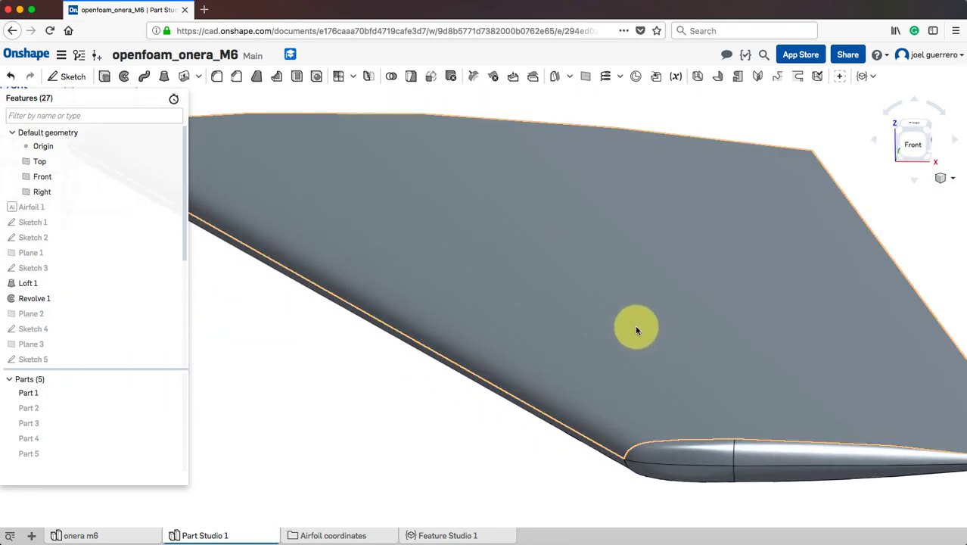
scroll(607, 319, "down", 5)
middle_click_drag(700, 292, 661, 283)
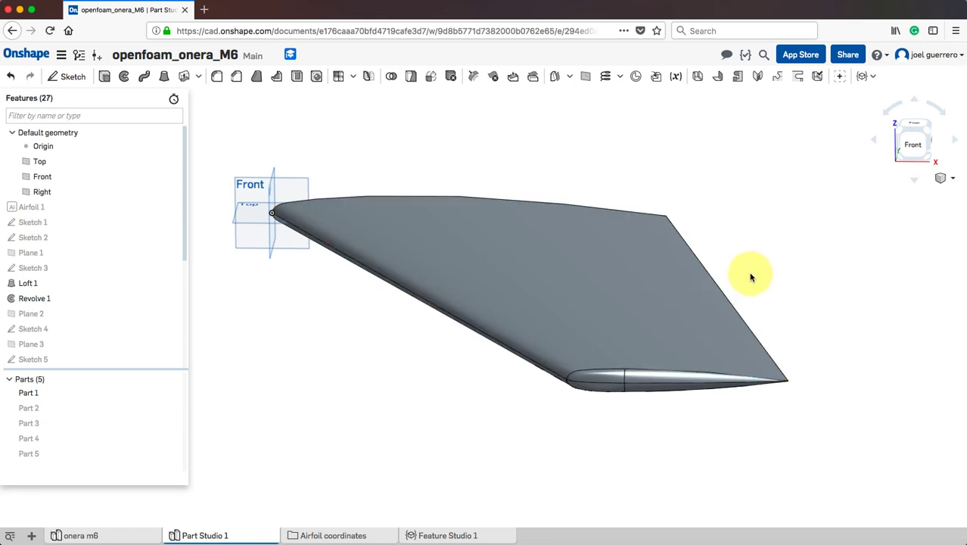
right_click_drag(752, 274, 757, 281)
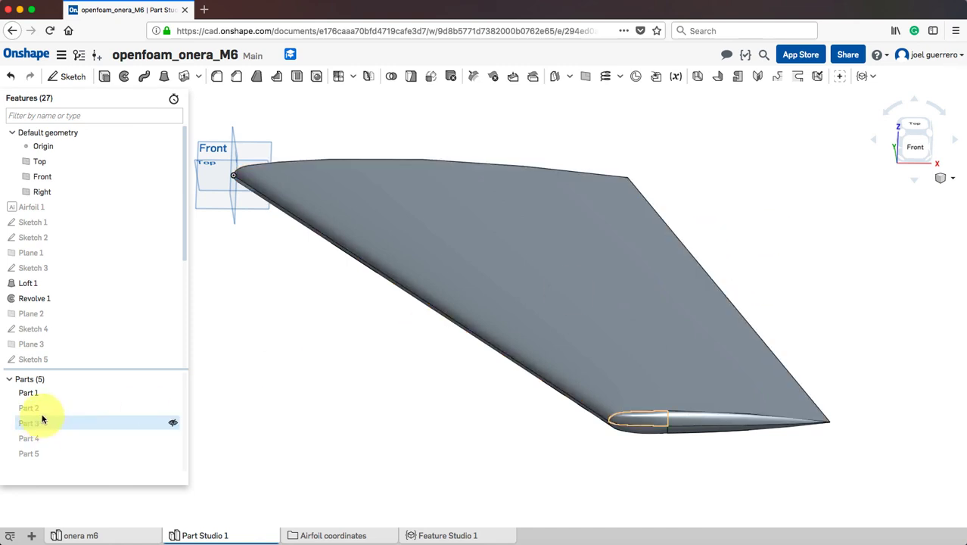
Export Part 1 as a text-format STL in meters at Fine resolution and save the downloaded file
right_click(56, 391)
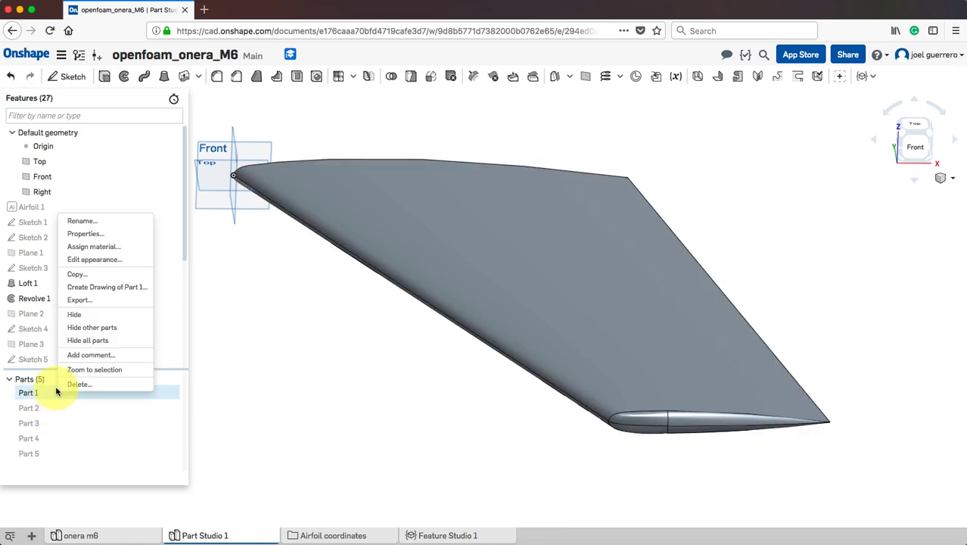
left_click(129, 299)
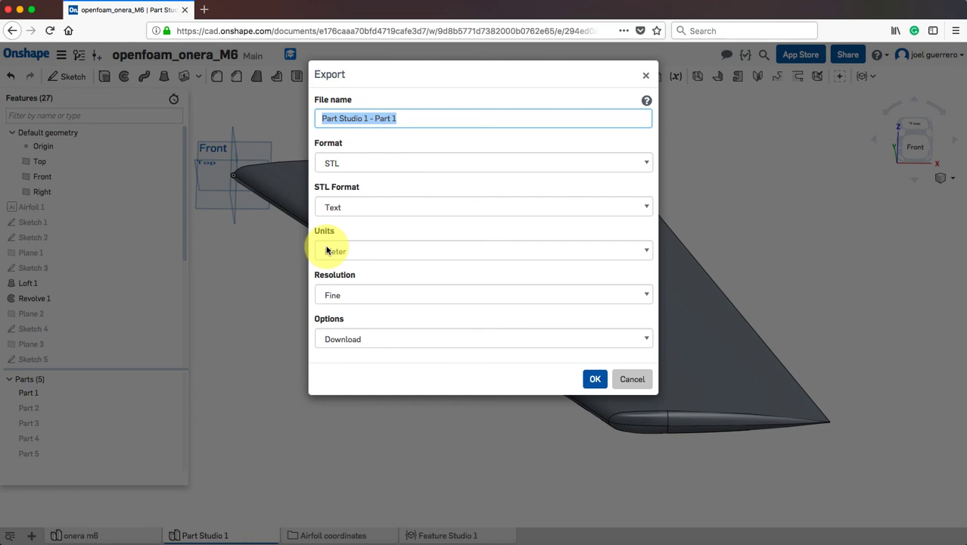
left_click(583, 295)
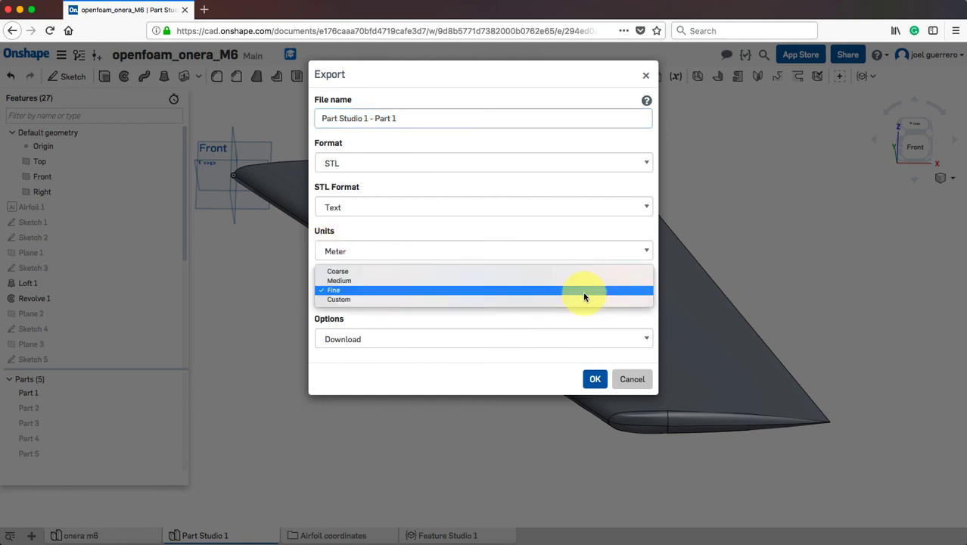
left_click(340, 291)
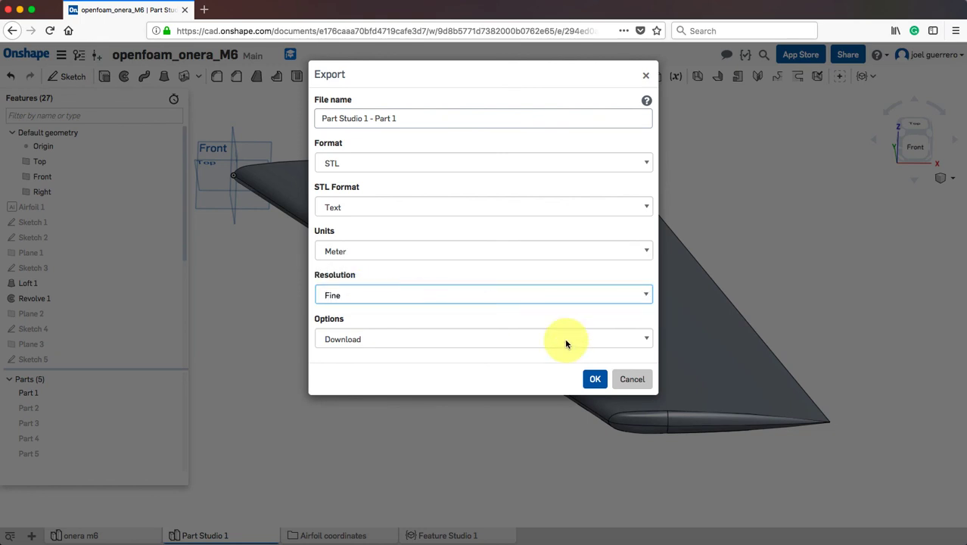
left_click(597, 379)
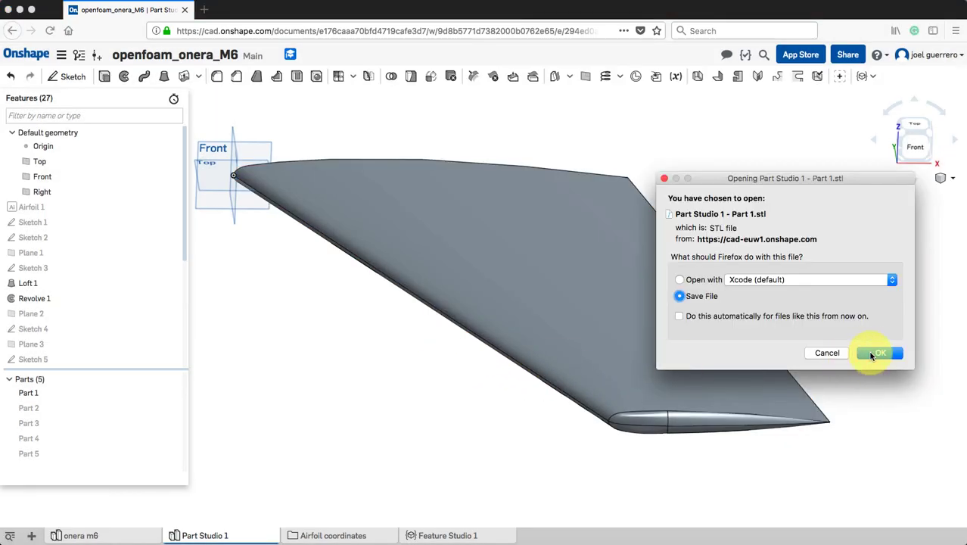
left_click(870, 354)
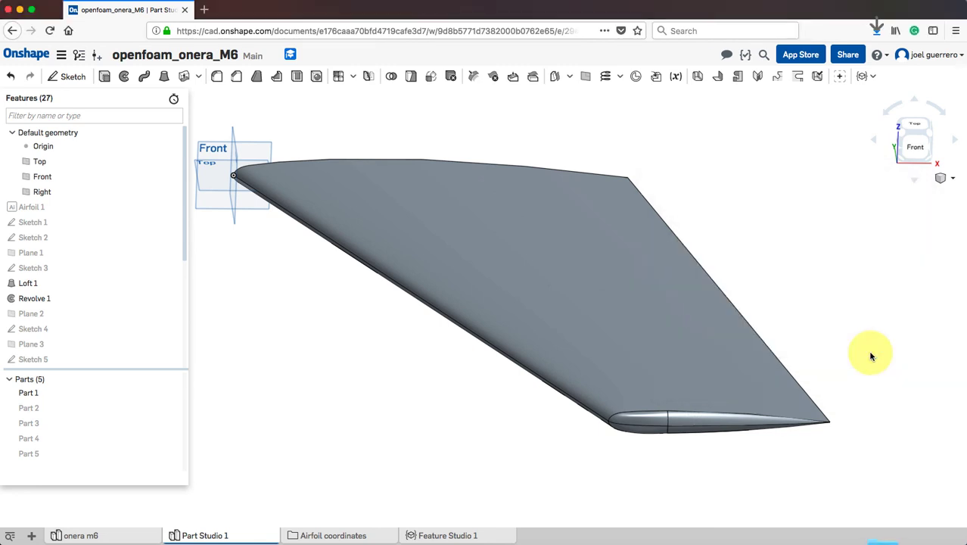